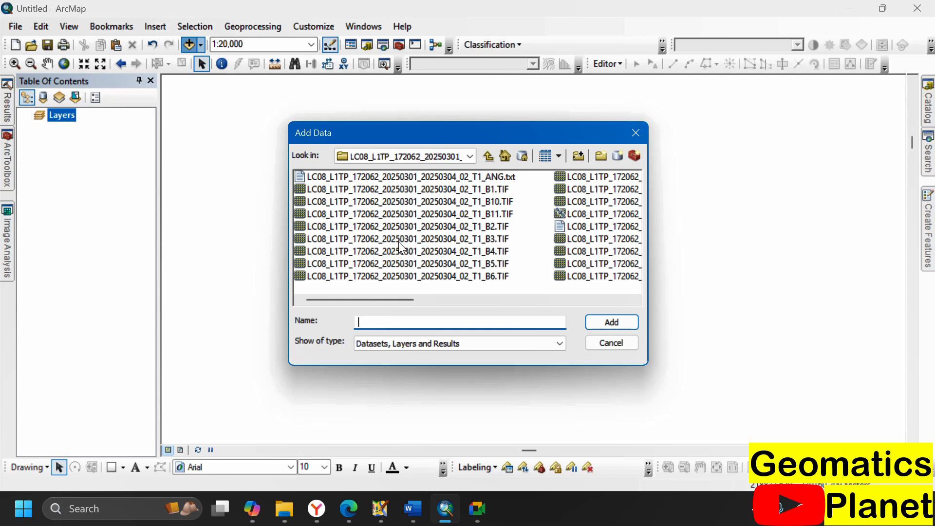
# Add the Landsat 8 band rasters B1.TIF through B11.TIF to the map, leaving out the metadata, QA and angle files
pyautogui.click(493, 189)
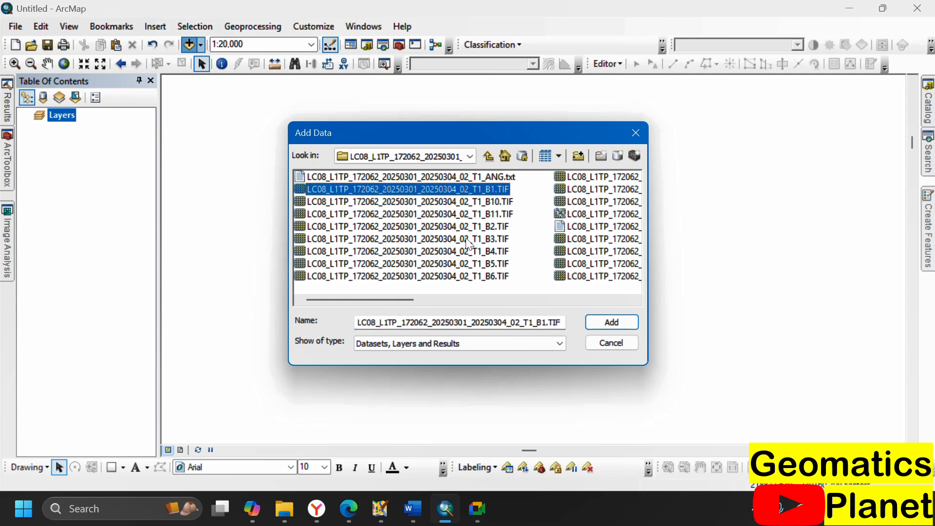
pyautogui.keyDown('shift'); pyautogui.click(481, 276); pyautogui.keyUp('shift')
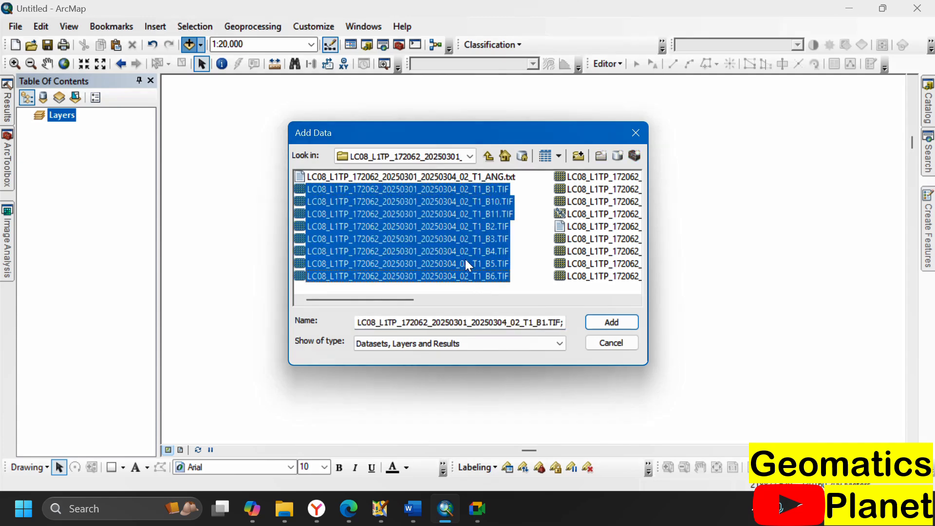
pyautogui.hscroll(2, 467, 262)
pyautogui.keyDown('shift'); pyautogui.click(487, 202); pyautogui.keyUp('shift')
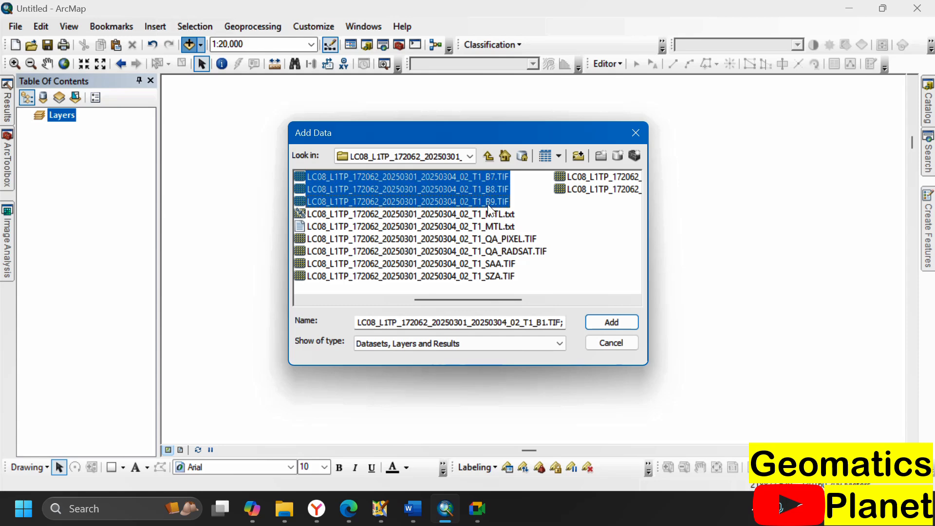
pyautogui.hscroll(-2, 444, 242)
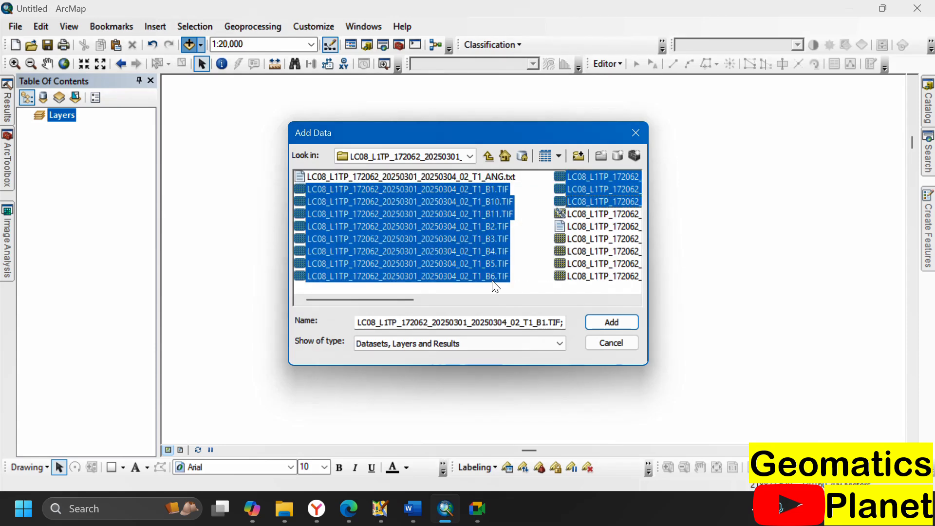
pyautogui.hscroll(2, 495, 286)
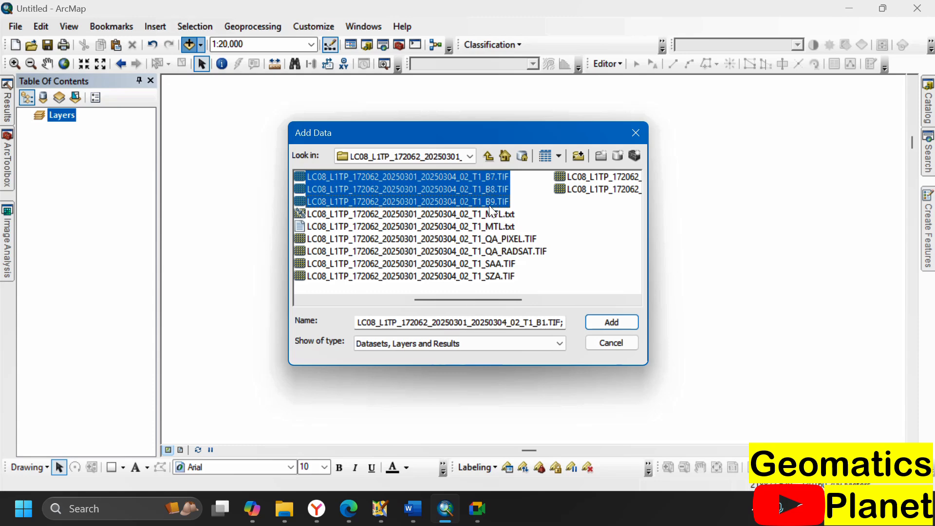
pyautogui.hscroll(-2, 491, 211)
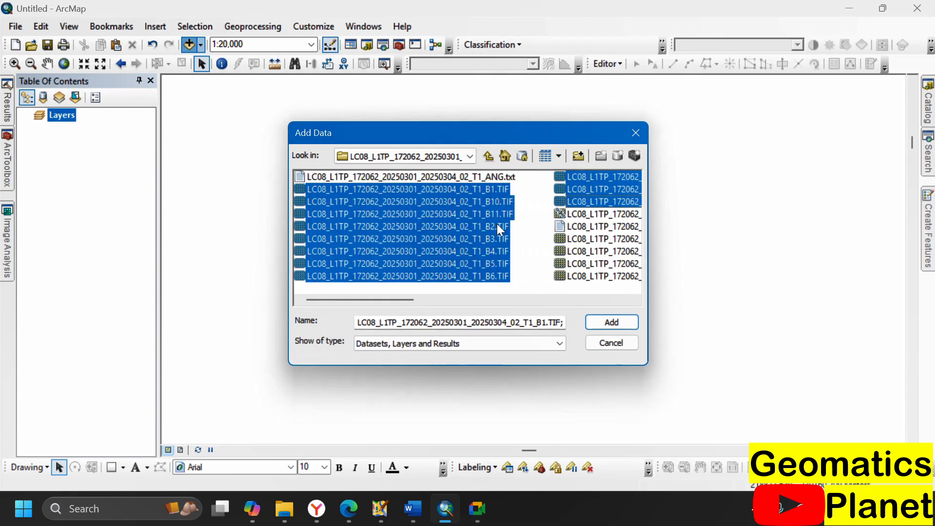
pyautogui.click(597, 320)
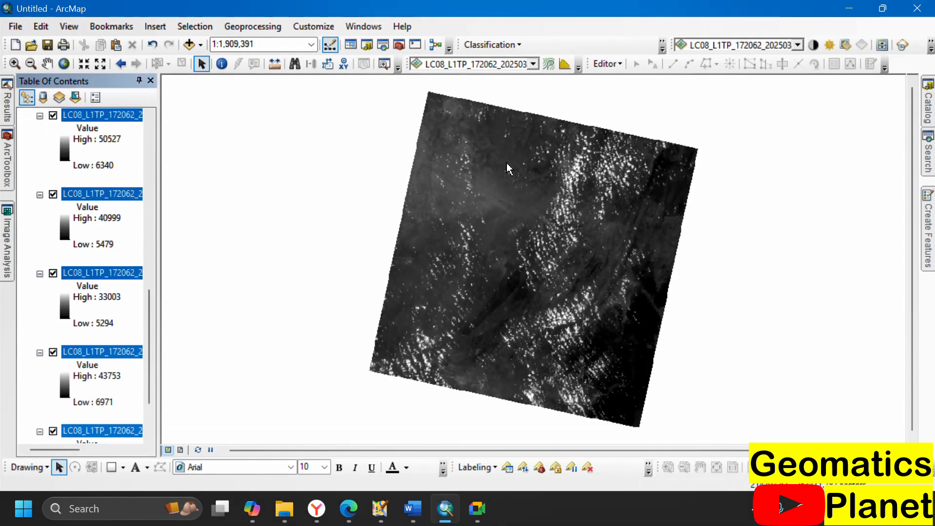
# Collapse the legends of all band layers in the table of contents
pyautogui.scroll(10, 118, 213)
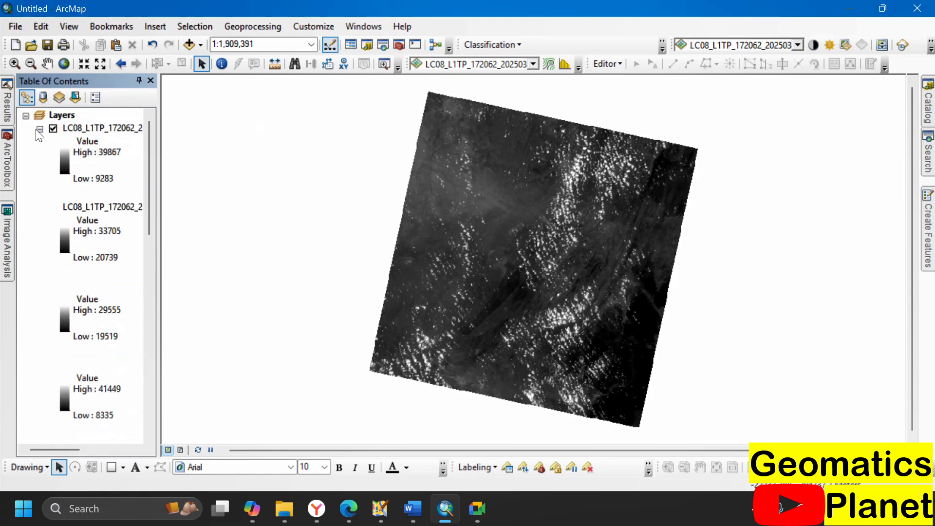
pyautogui.click(40, 129)
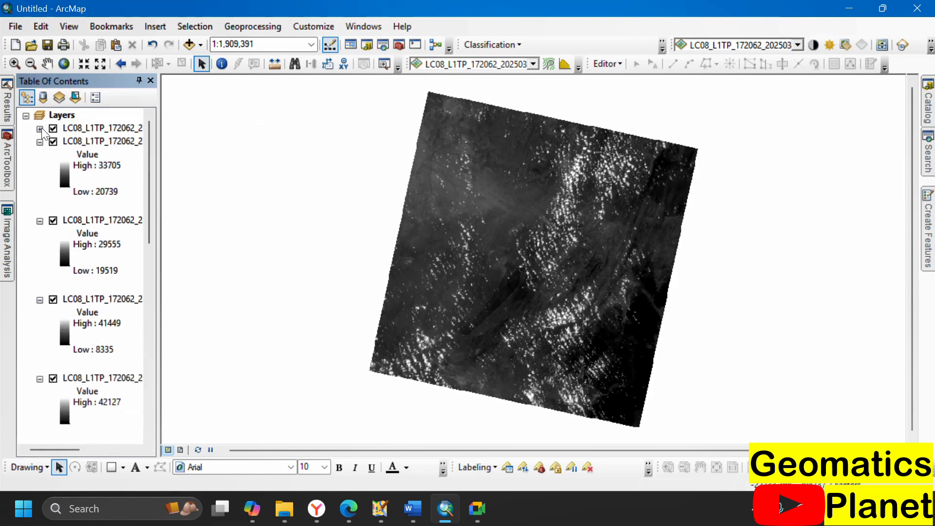
pyautogui.rightClick(66, 115)
pyautogui.click(123, 290)
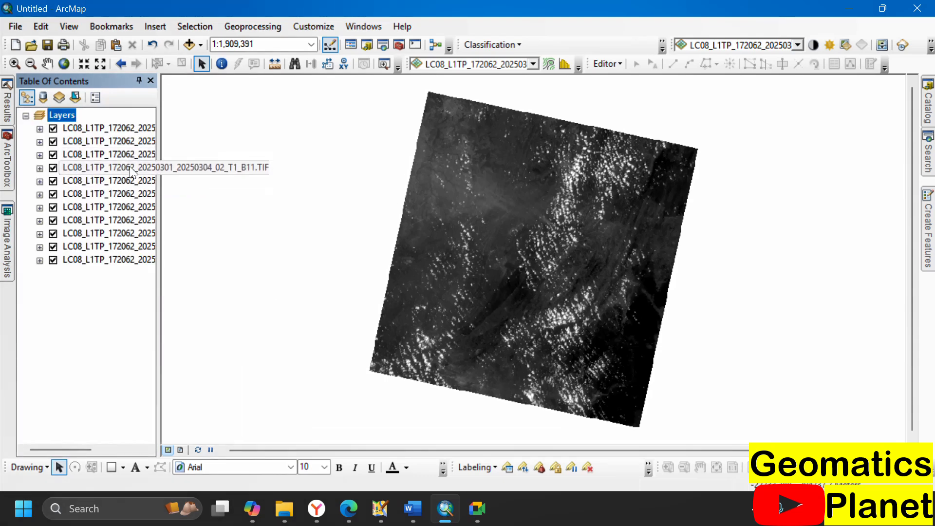
# Examine the northwestern part of the displayed Landsat scene at several map scales
pyautogui.scroll(2, 490, 280)
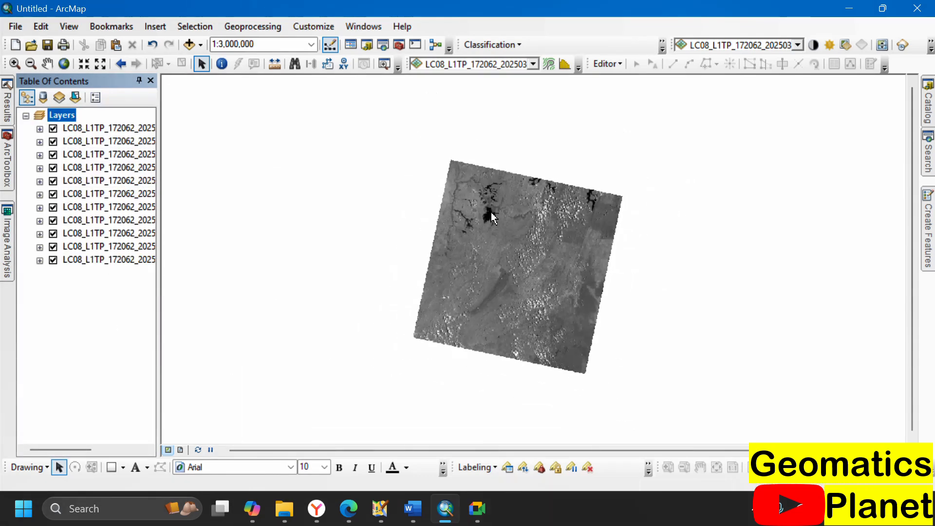
pyautogui.scroll(-5, 479, 188)
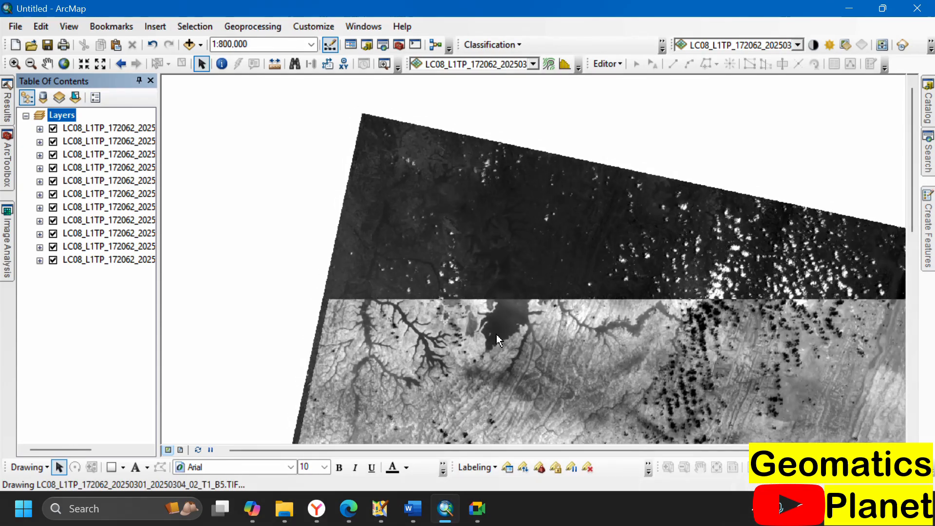
pyautogui.scroll(3, 374, 115)
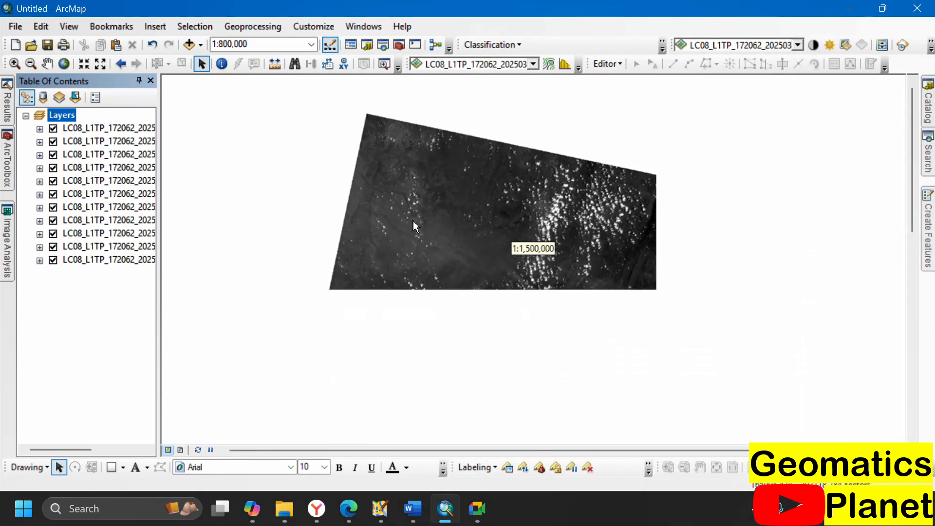
pyautogui.scroll(-3, 413, 209)
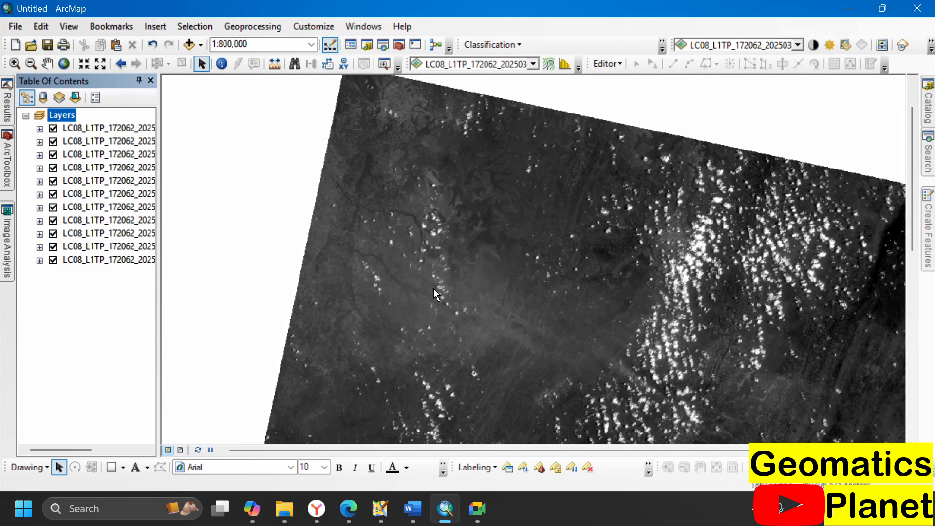
pyautogui.scroll(2, 314, 189)
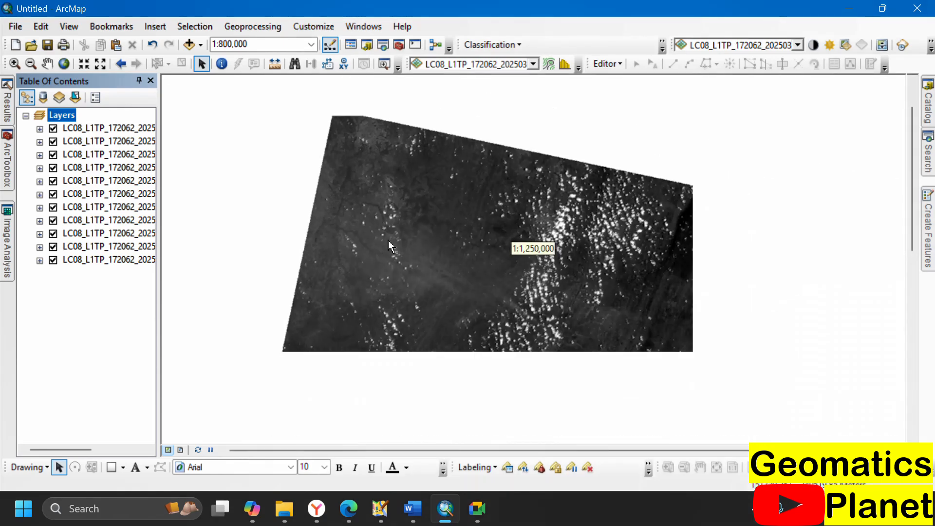
pyautogui.scroll(-2, 389, 179)
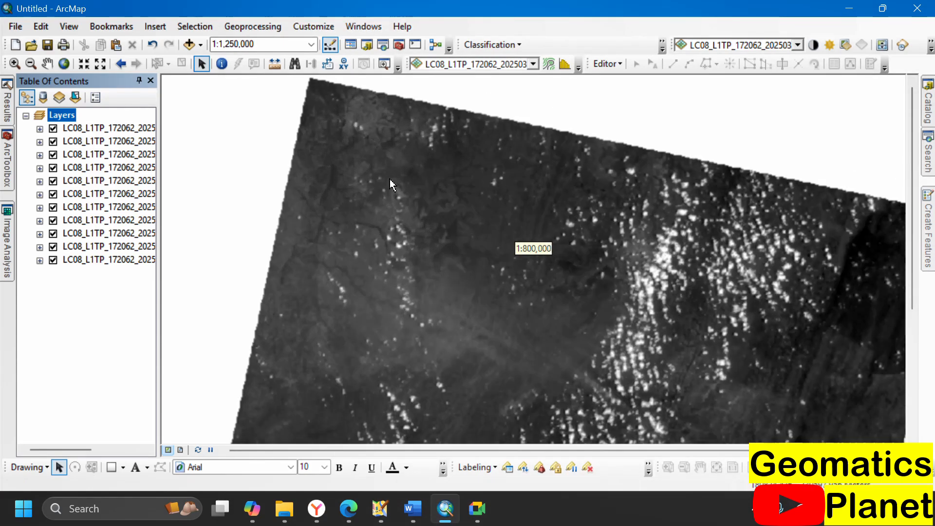
pyautogui.scroll(-1, 472, 167)
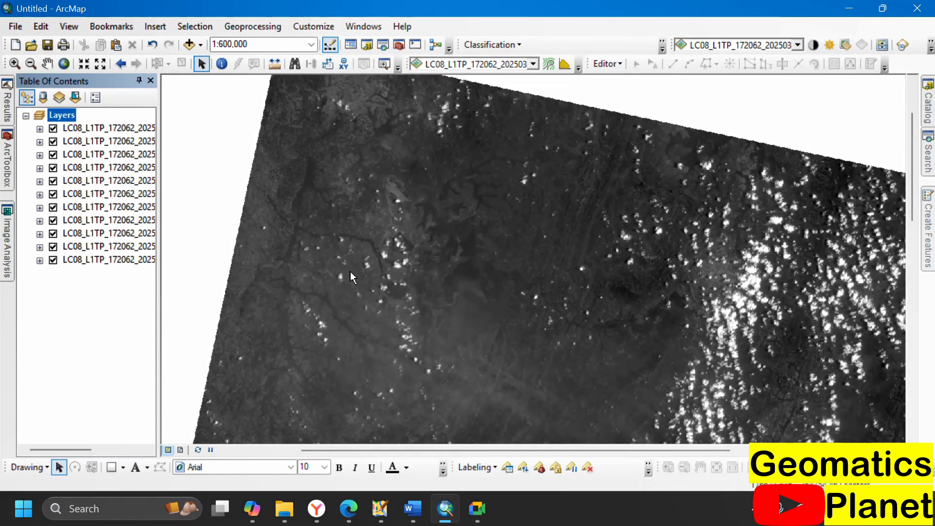
# Open the Image Analysis window and review its band list and the options available for the B1.TIF raster
pyautogui.click(352, 28)
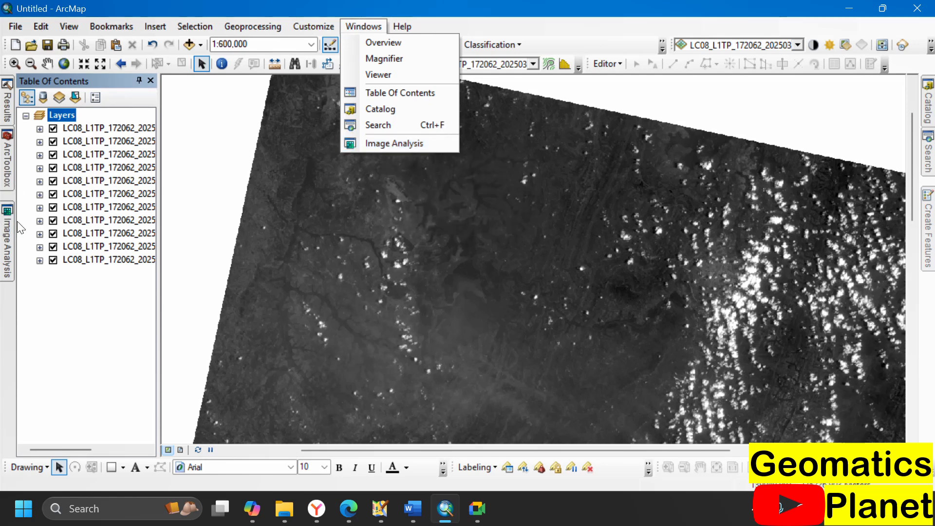
pyautogui.moveTo(14, 224)
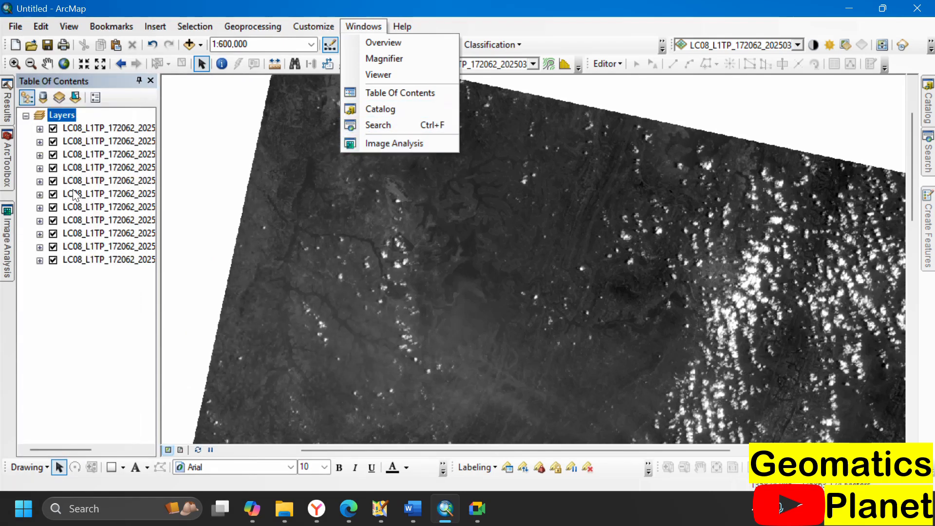
pyautogui.click(7, 259)
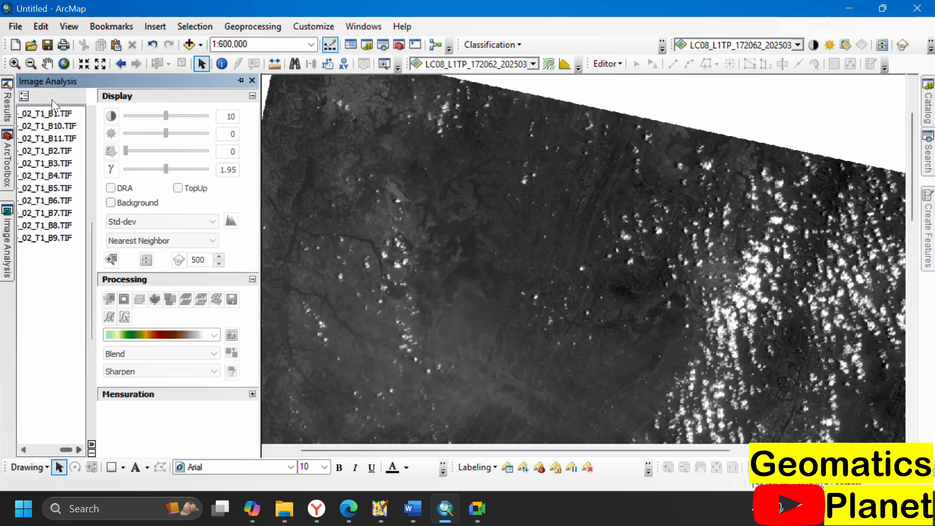
pyautogui.moveTo(66, 448); pyautogui.dragTo(39, 439)
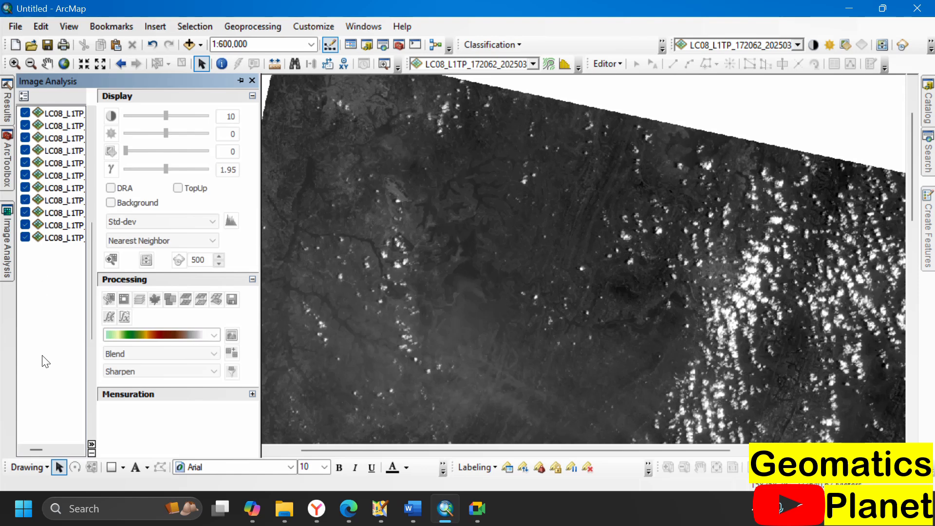
pyautogui.moveTo(38, 450); pyautogui.dragTo(67, 449)
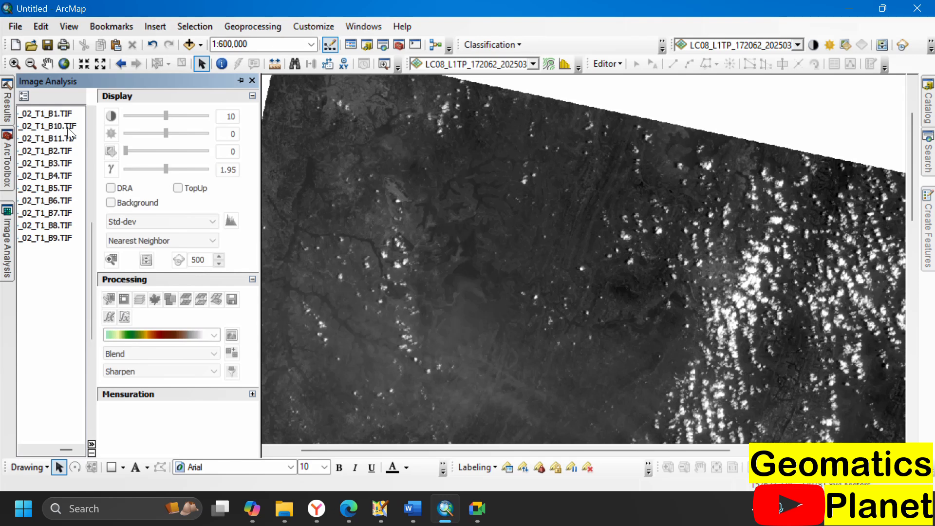
pyautogui.click(53, 114)
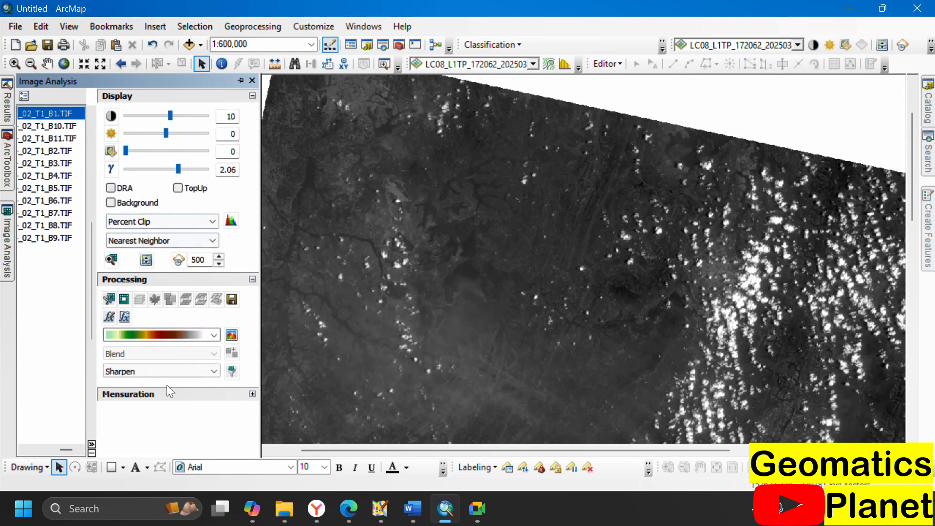
pyautogui.click(67, 278)
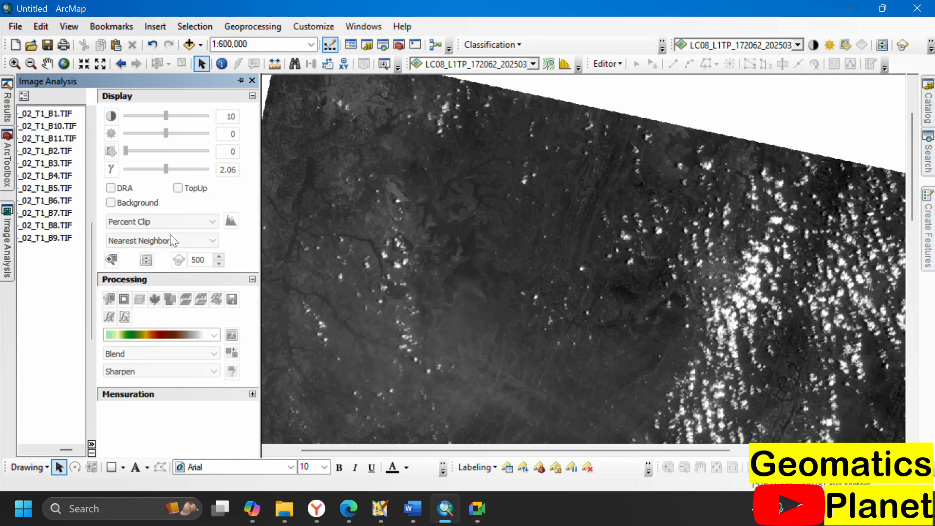
# Find Composite Bands among the Data Management raster processing tools, view its parameters, and close it without running
pyautogui.click(5, 183)
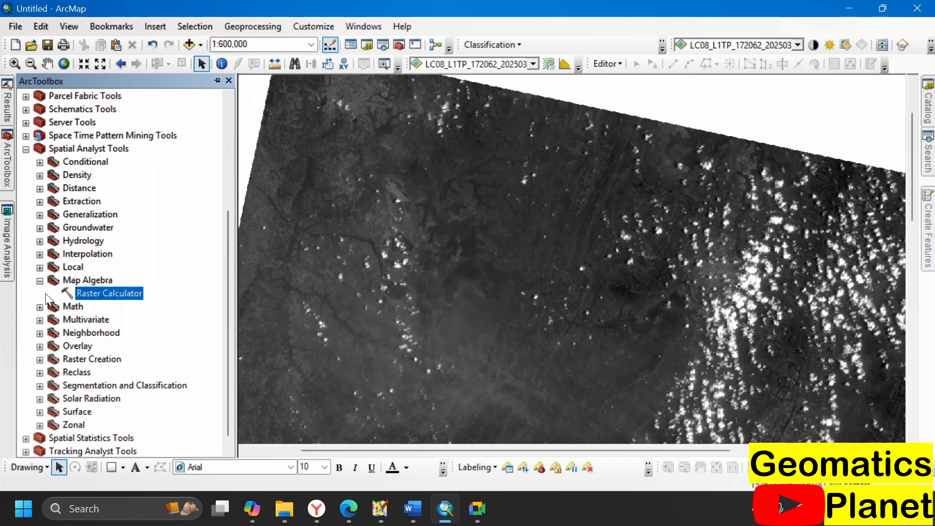
pyautogui.click(26, 150)
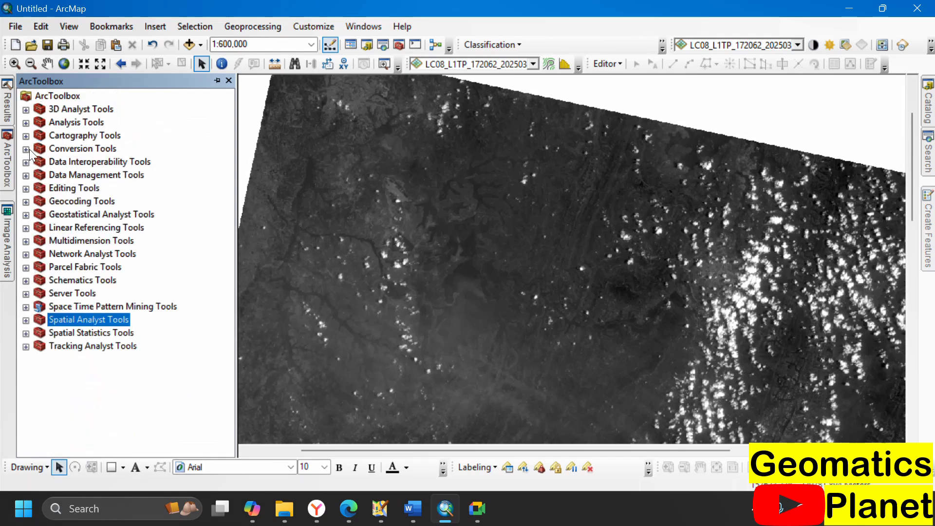
pyautogui.click(26, 175)
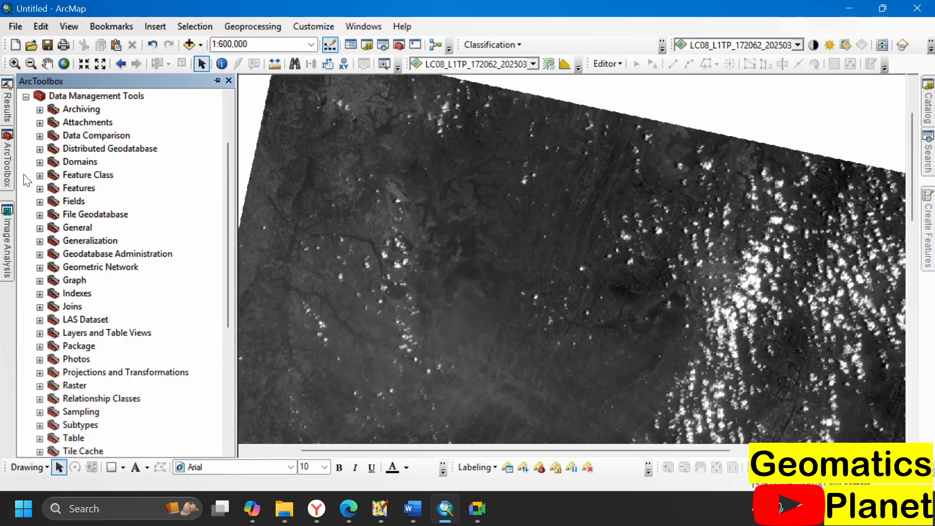
pyautogui.scroll(-4, 66, 298)
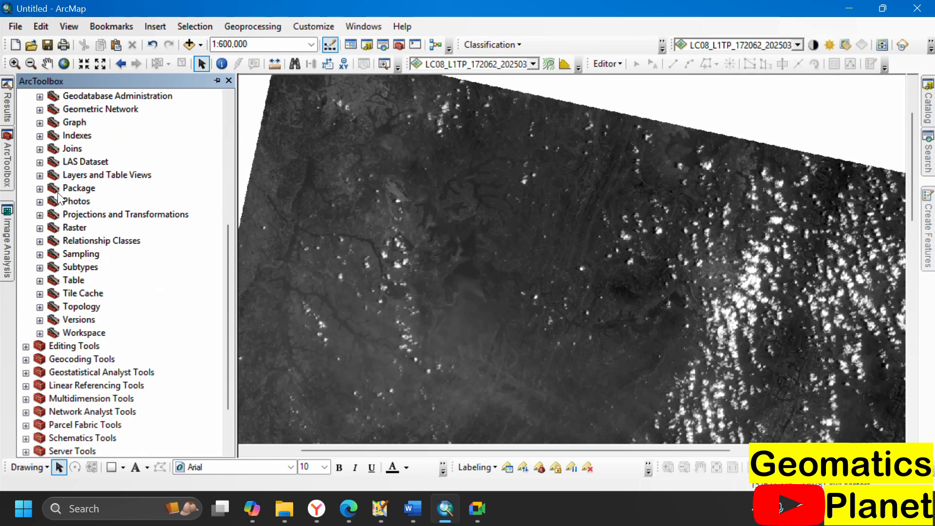
pyautogui.click(40, 228)
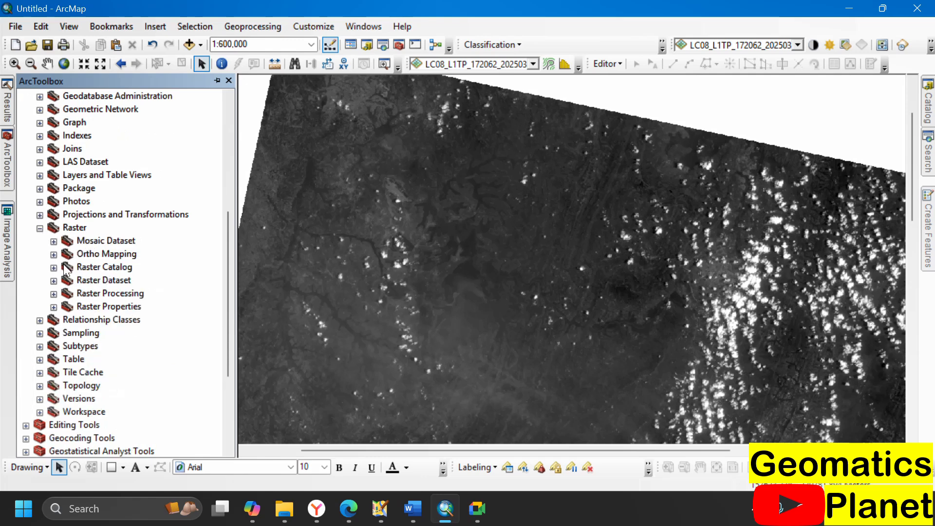
pyautogui.click(54, 293)
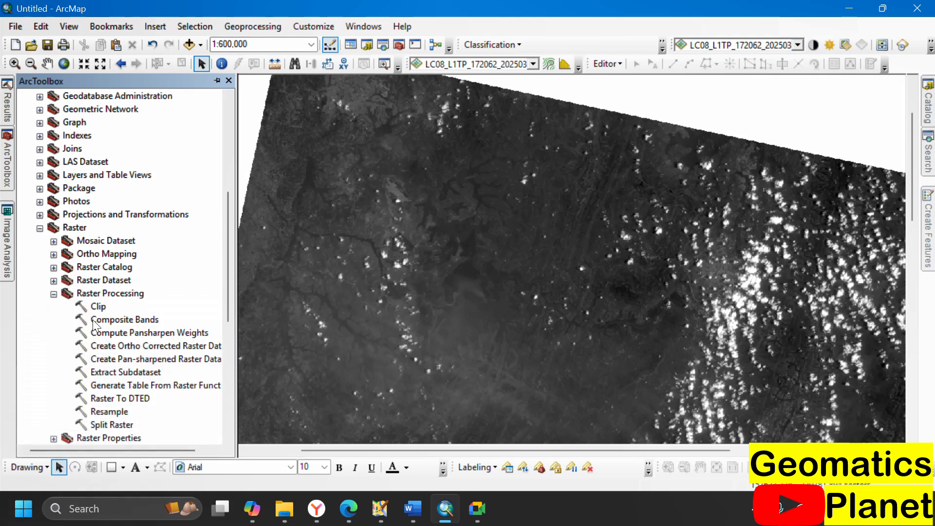
pyautogui.doubleClick(121, 320)
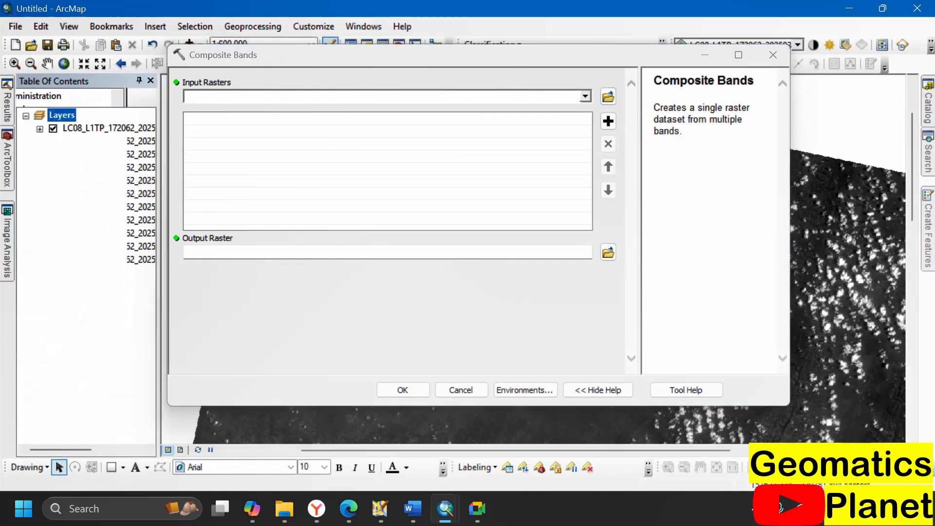
pyautogui.click(773, 55)
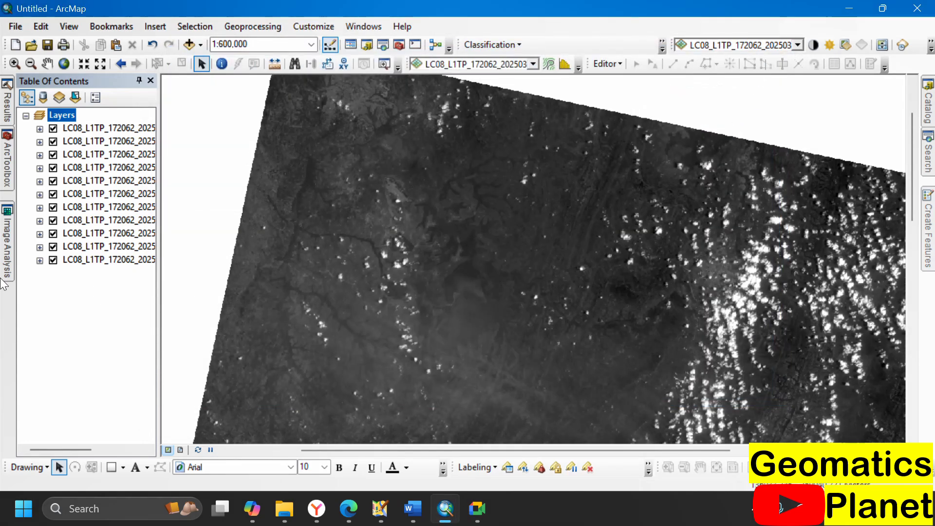
# Open the Image Analysis window and go through the B3, B2 and B4 rasters in its list
pyautogui.click(7, 244)
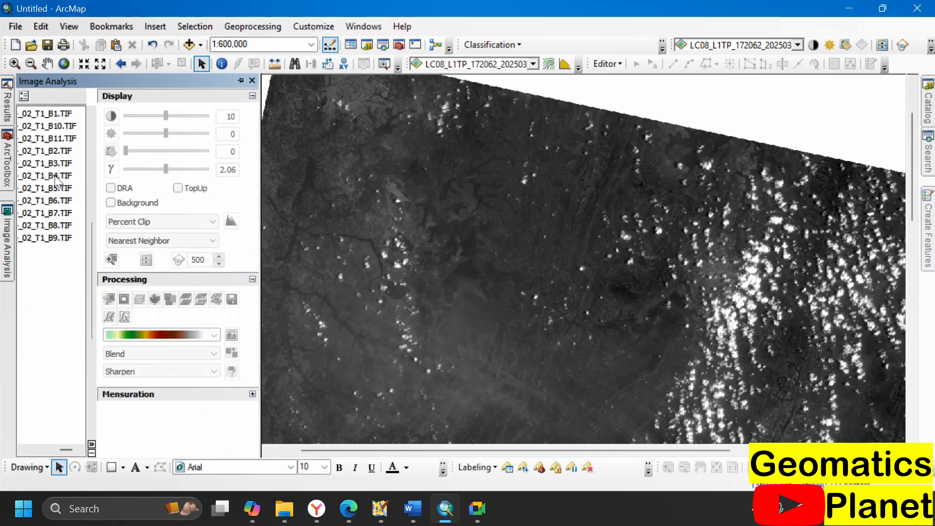
pyautogui.click(58, 162)
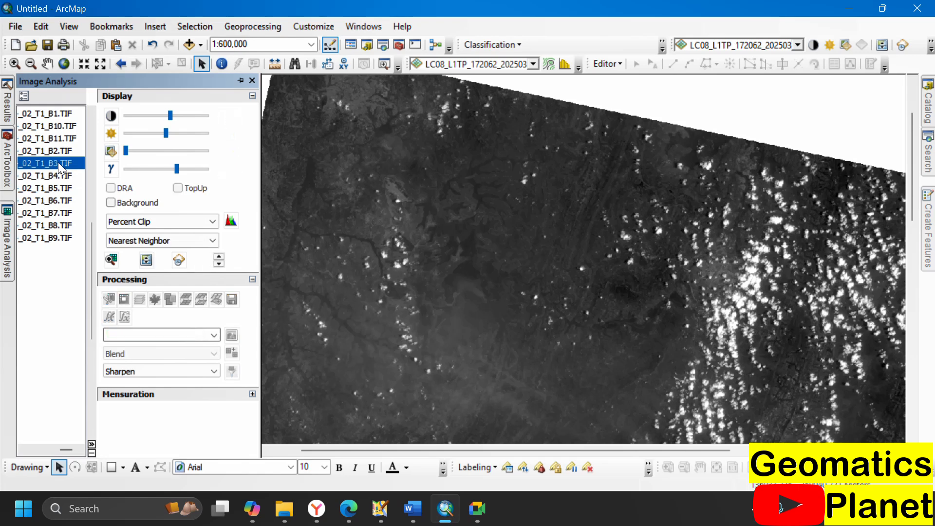
pyautogui.click(59, 151)
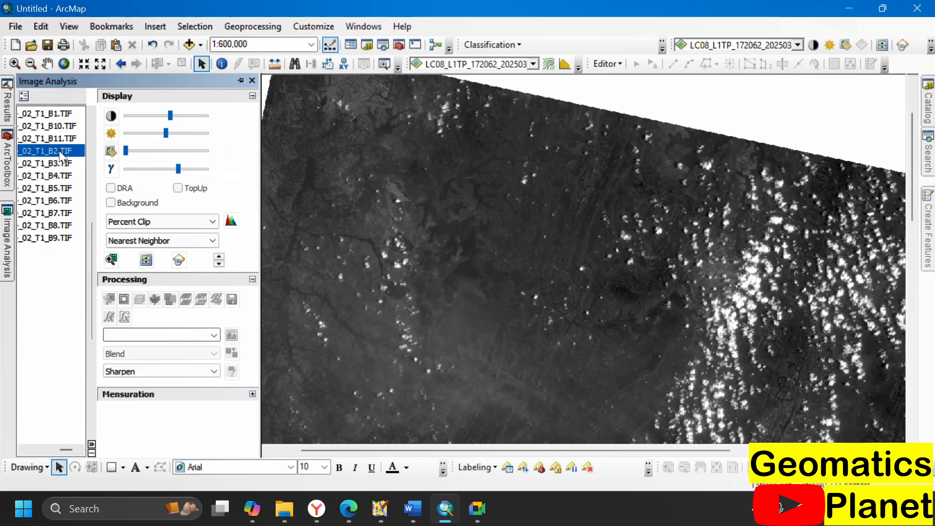
pyautogui.click(56, 176)
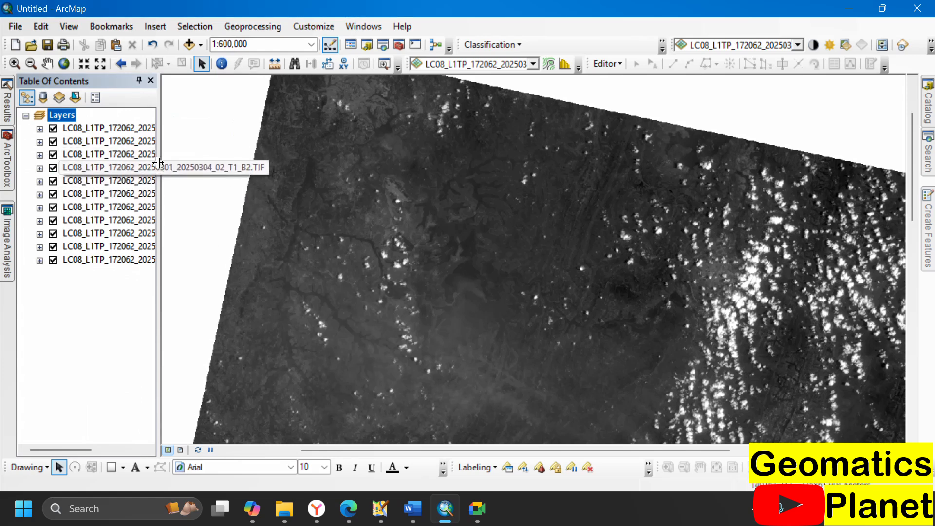
# Widen the table of contents to read the full band file names and select the B4, B3 and B2 layers
pyautogui.moveTo(159, 167); pyautogui.dragTo(231, 147)
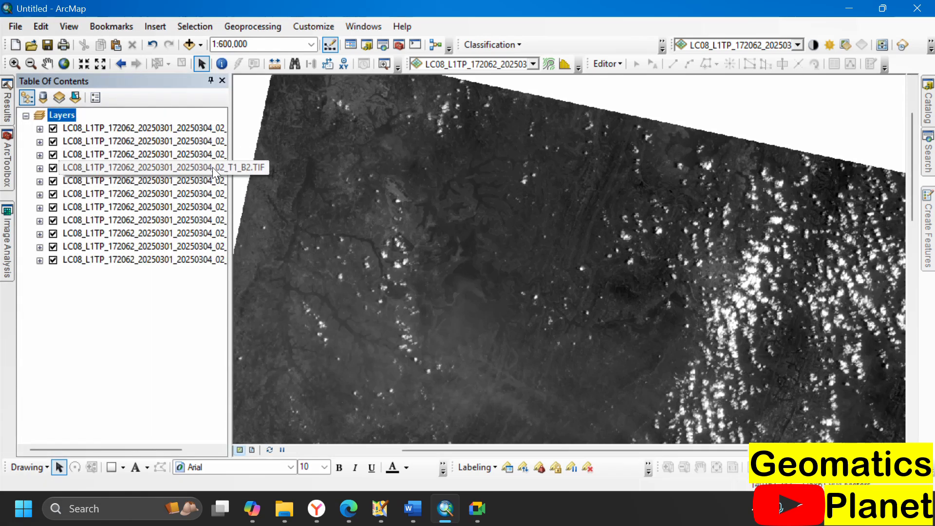
pyautogui.moveTo(99, 449); pyautogui.dragTo(161, 449)
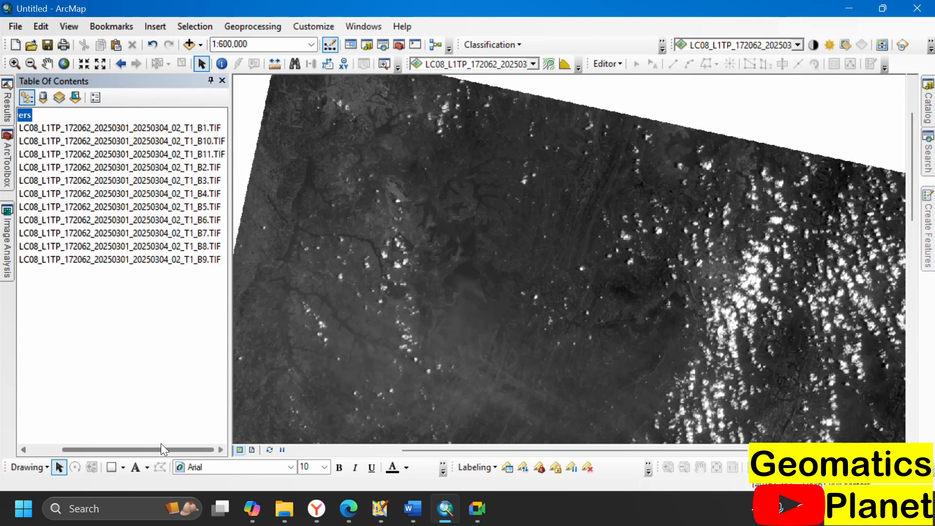
pyautogui.click(195, 193)
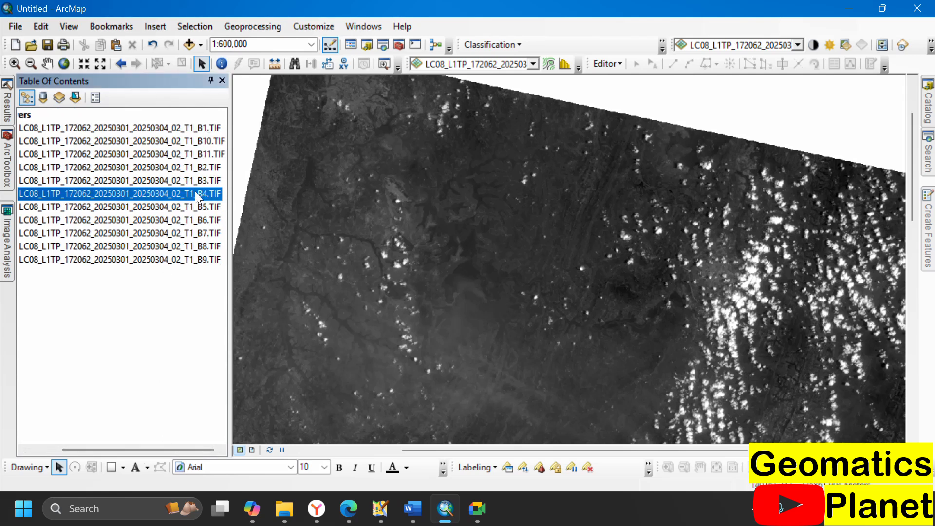
pyautogui.keyDown('ctrl'); pyautogui.click(193, 181); pyautogui.keyUp('ctrl')
pyautogui.keyDown('ctrl'); pyautogui.click(192, 169); pyautogui.keyUp('ctrl')
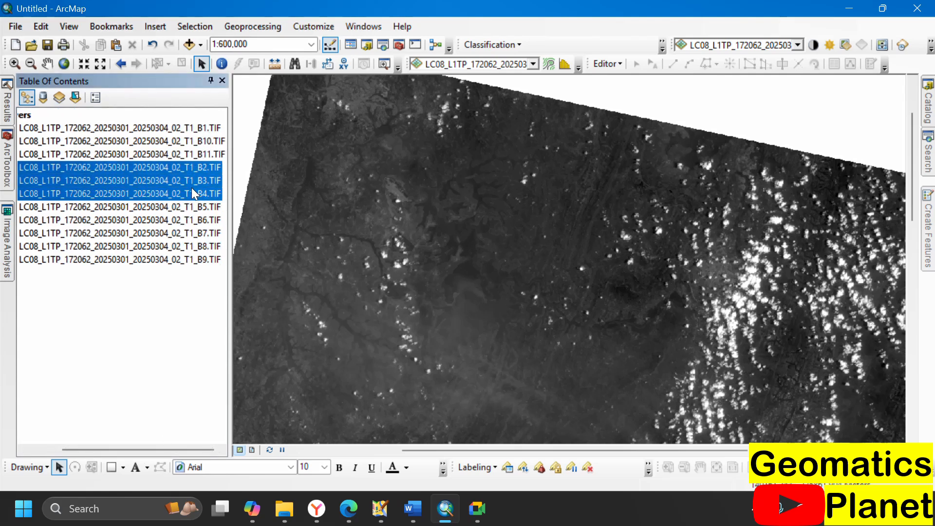
pyautogui.moveTo(198, 194)
pyautogui.mouseDown()
pyautogui.moveTo(193, 182)
pyautogui.moveTo(196, 189)
pyautogui.mouseUp()
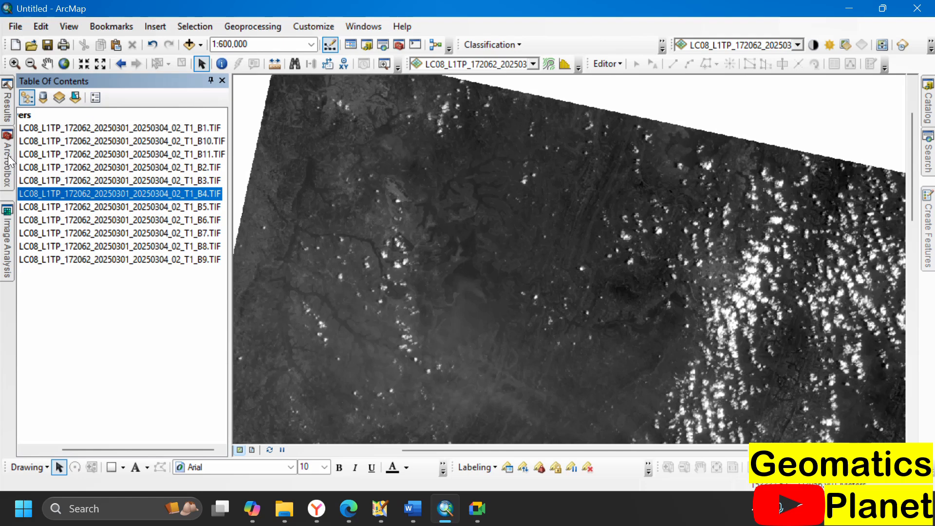
# Select the B2, B3 and B4 rasters in Image Analysis and combine them with Composite Bands
pyautogui.click(10, 234)
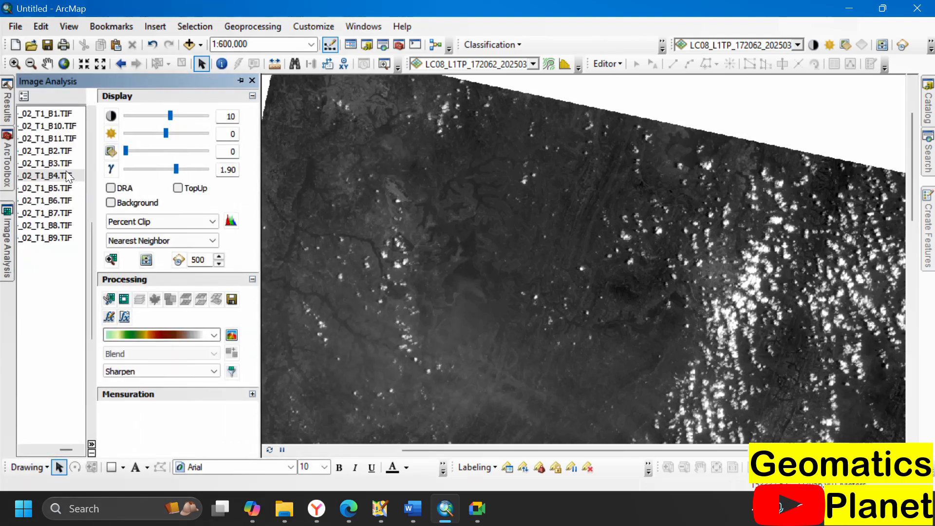
pyautogui.moveTo(66, 175); pyautogui.dragTo(62, 151)
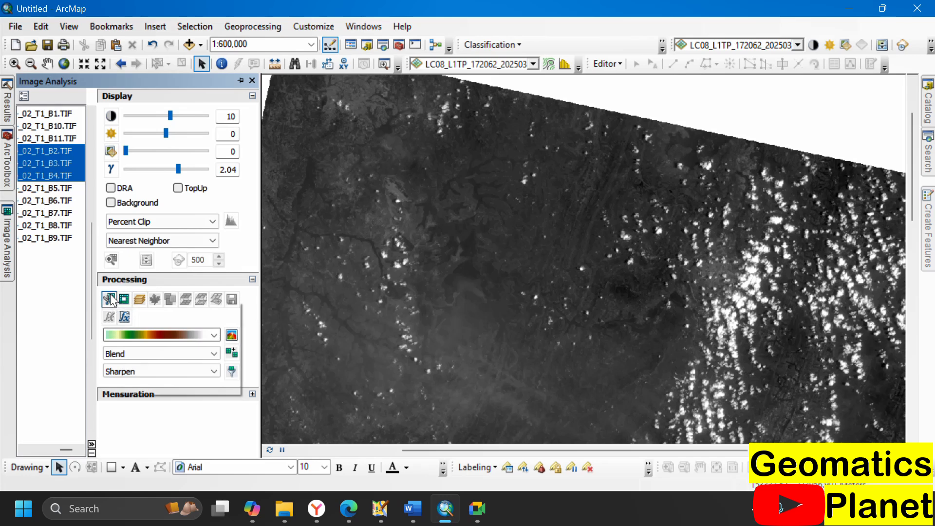
pyautogui.click(136, 301)
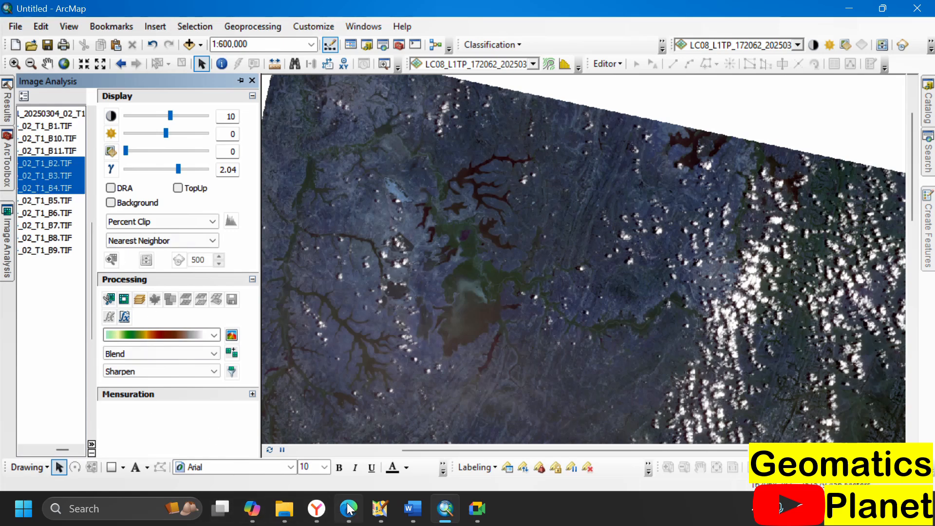
# Switch to Microsoft Edge and look through the open GIS Geography NDVI article and the NDVI search results
pyautogui.moveTo(348, 514)
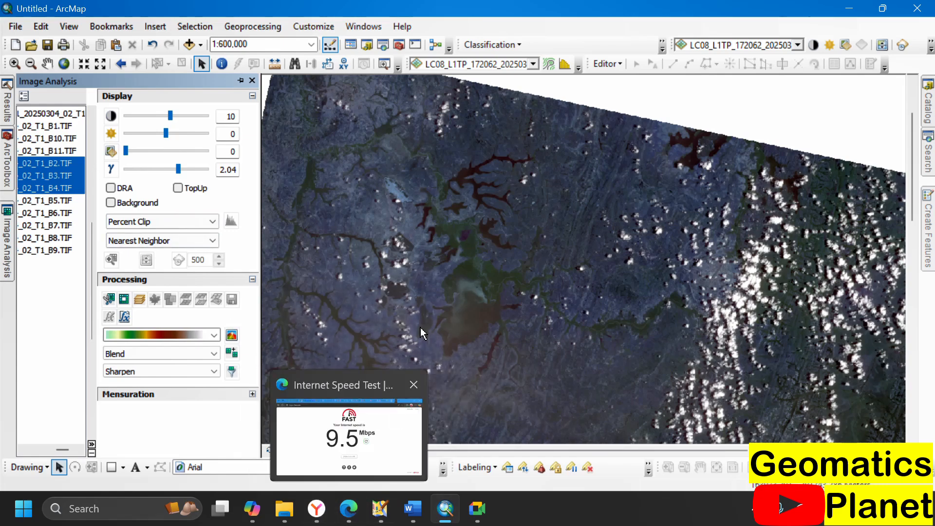
pyautogui.click(349, 508)
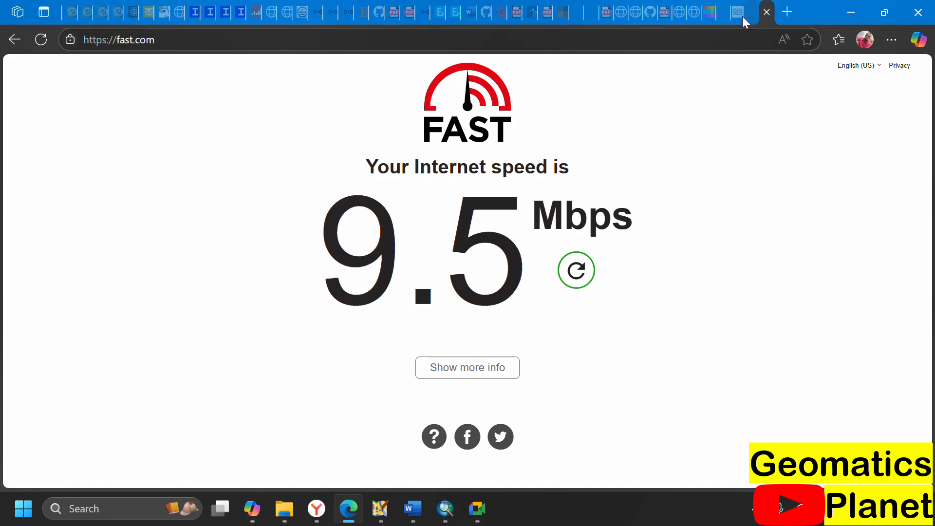
pyautogui.click(737, 13)
pyautogui.scroll(15, 319, 298)
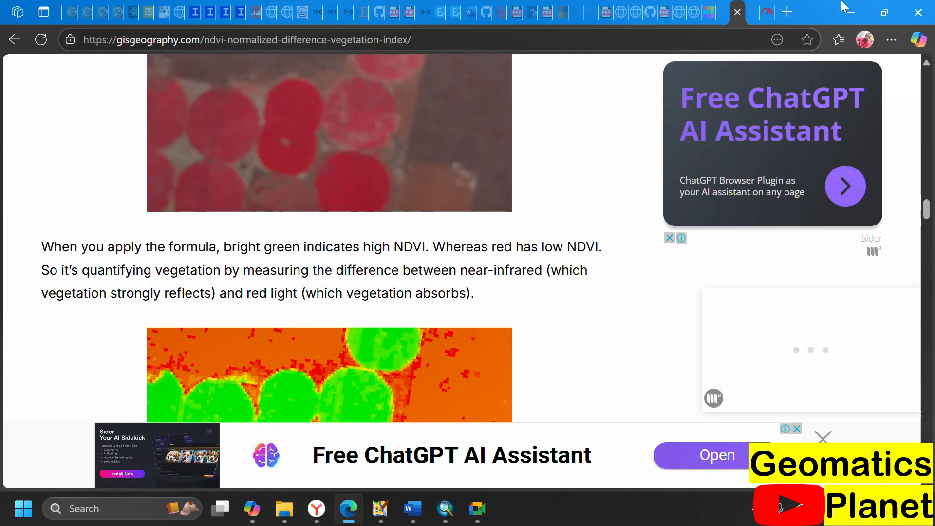
pyautogui.scroll(10, 452, 202)
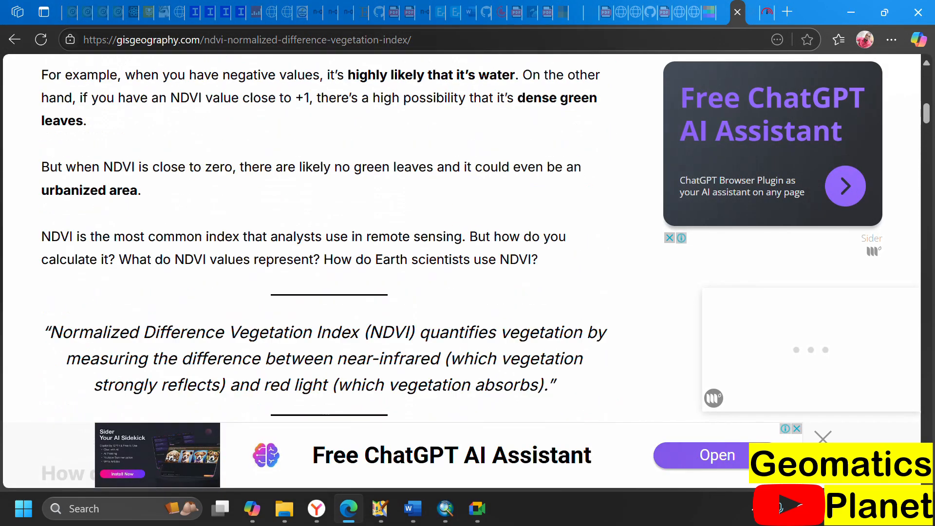
pyautogui.moveTo(717, 18)
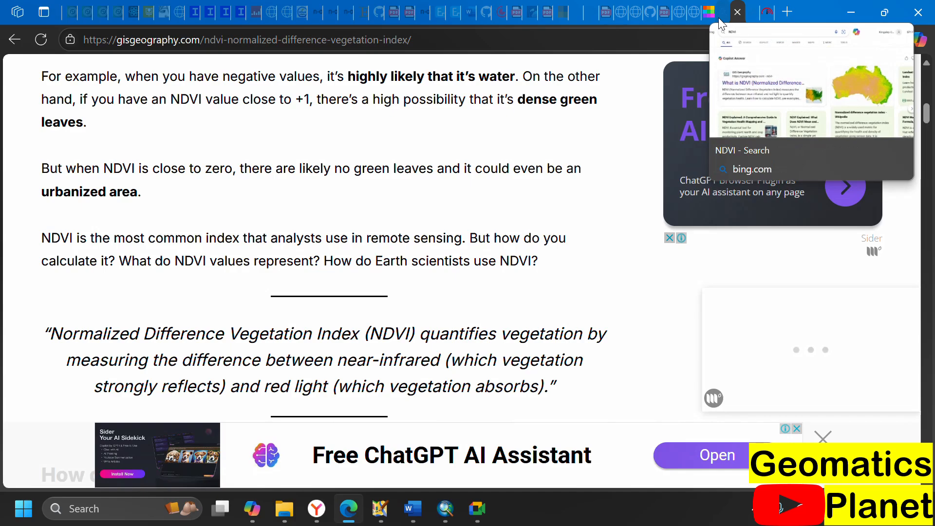
pyautogui.click(718, 17)
pyautogui.scroll(-5, 396, 170)
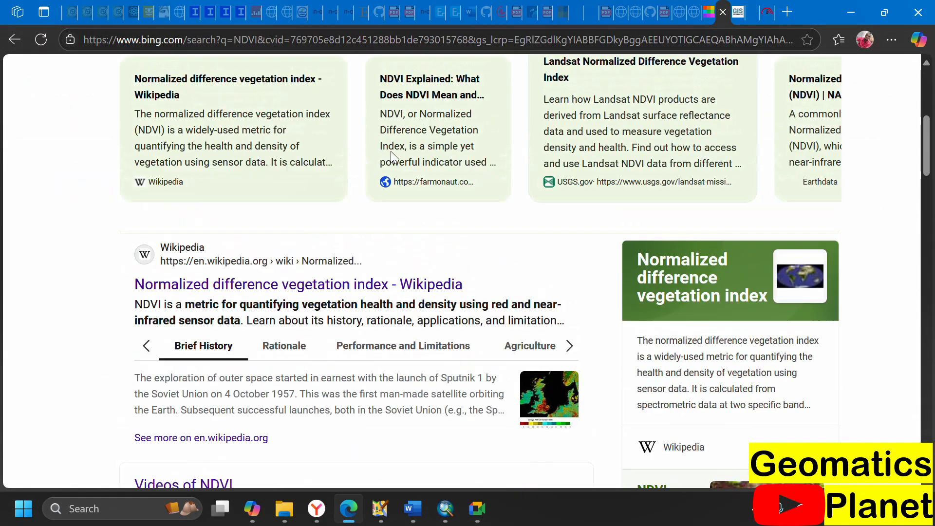
pyautogui.scroll(5, 431, 141)
pyautogui.scroll(-5, 331, 231)
pyautogui.scroll(5, 330, 231)
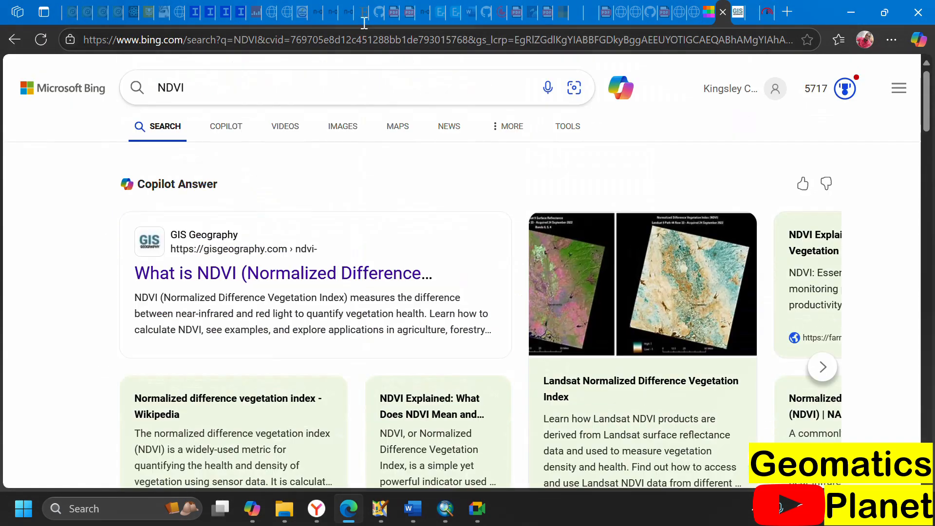
# Search the web for "band combination of landsat 8" and open the GIS Geography article on Landsat 8 bands and band combinations
pyautogui.click(333, 39)
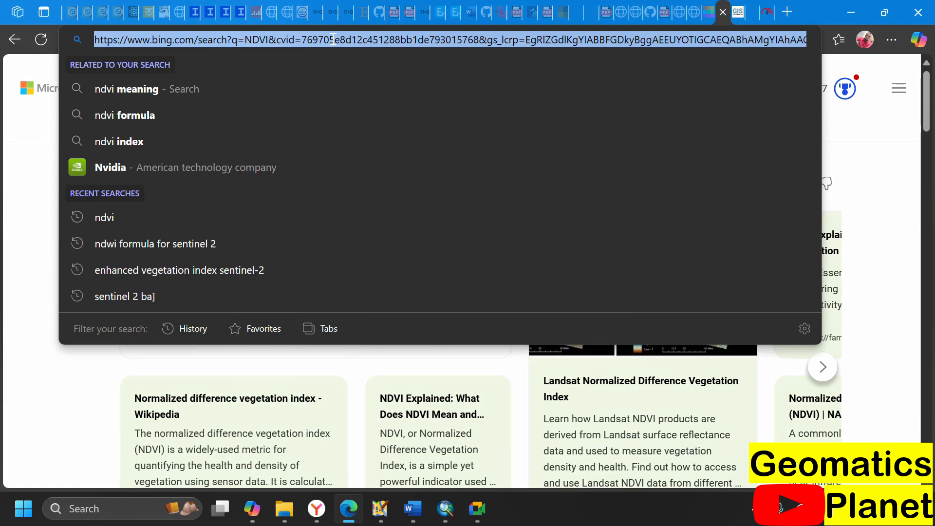
pyautogui.write('Bank')
pyautogui.press('BackSpace')
pyautogui.write('d')
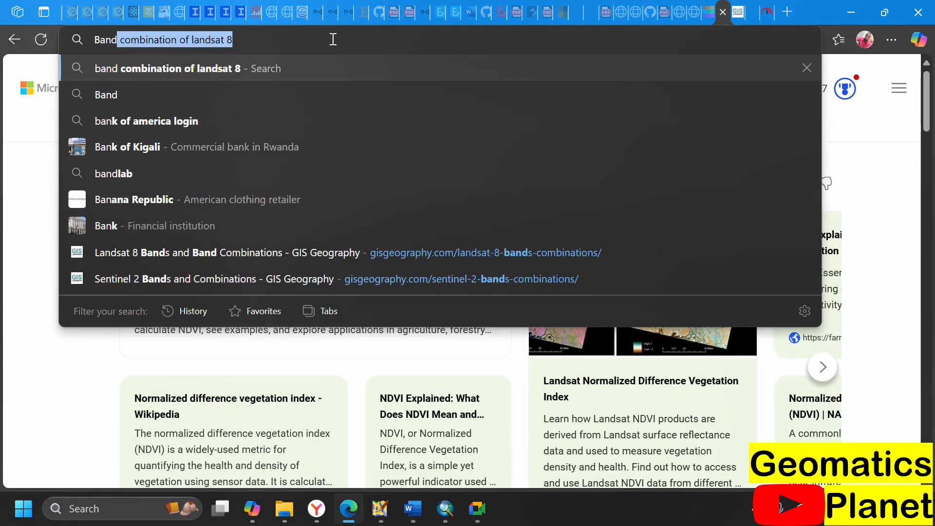
pyautogui.press('Return')
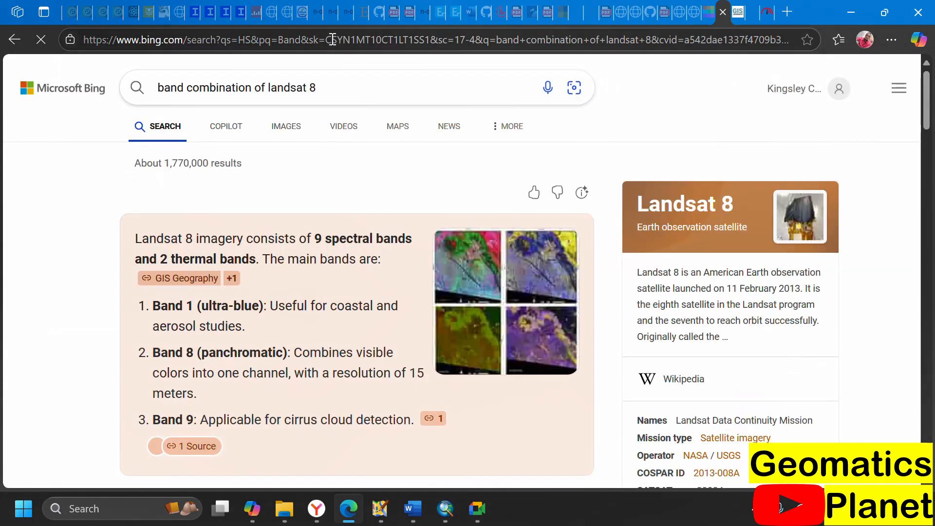
pyautogui.scroll(-10, 238, 157)
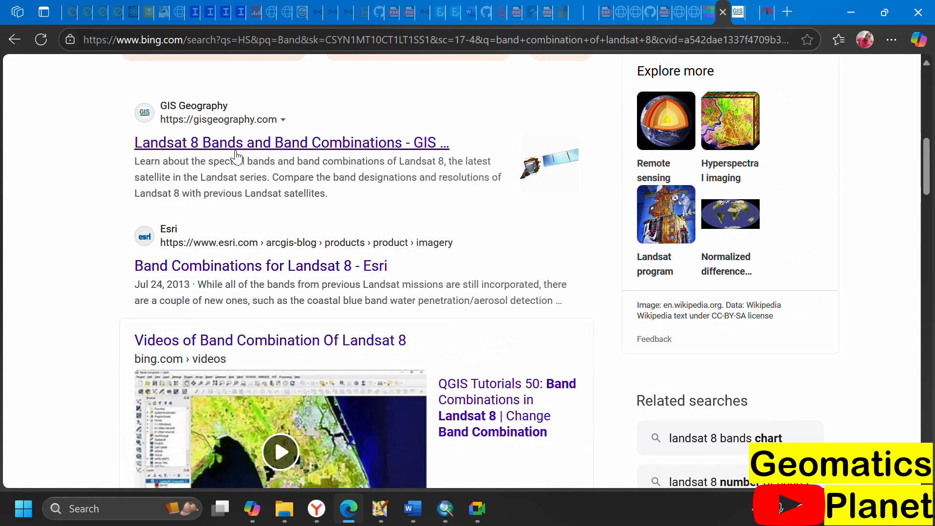
pyautogui.click(236, 154)
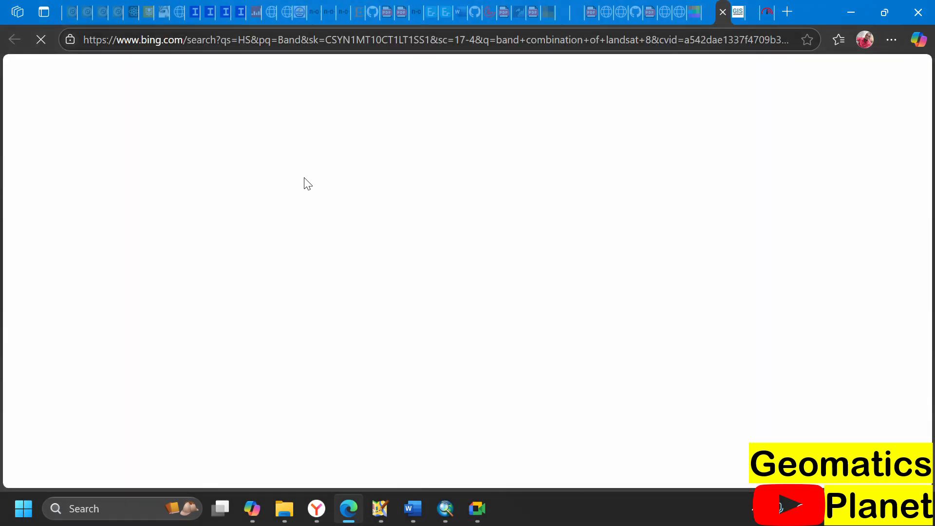
# Review the article's Landsat 8 band table, sensor descriptions and natural color band combination
pyautogui.scroll(-10, 239, 302)
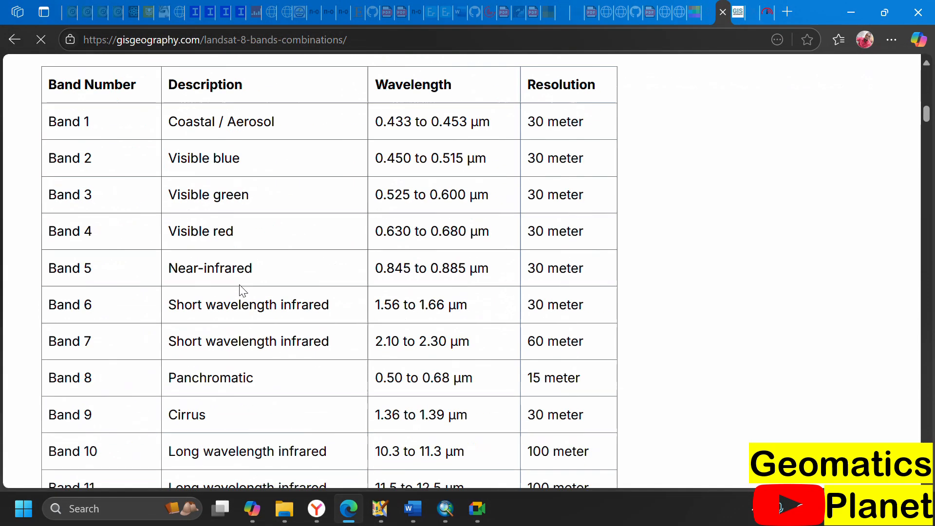
pyautogui.scroll(-20, 242, 291)
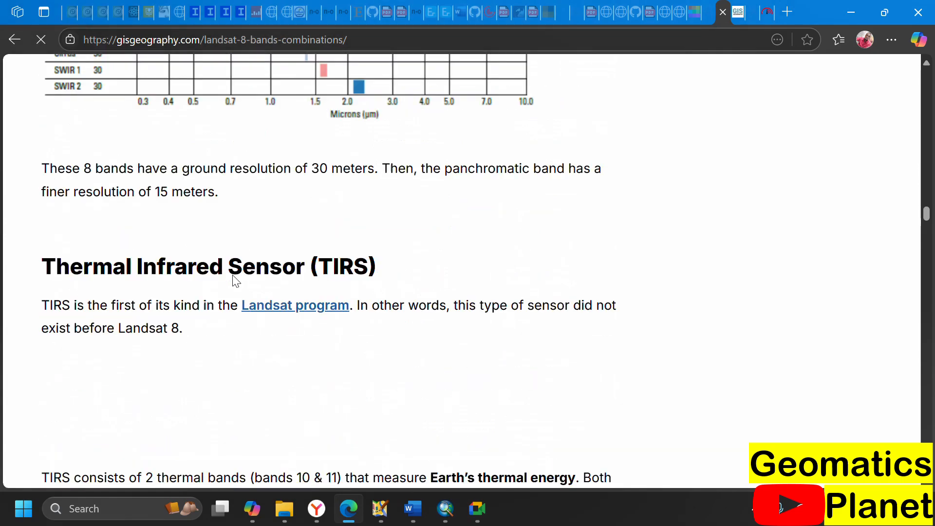
pyautogui.scroll(-10, 235, 281)
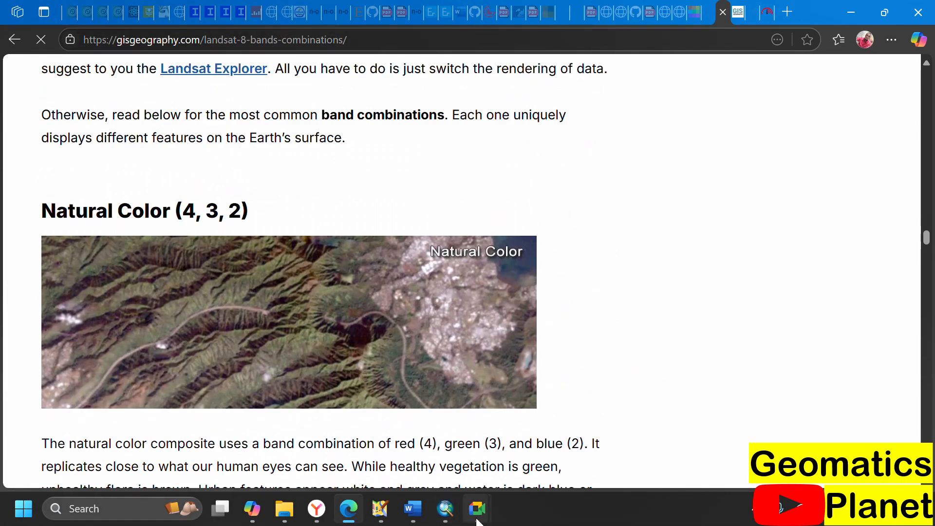
# Switch back to ArcMap and assign the third listed Band_1 to the red channel of the composite layer
pyautogui.click(444, 512)
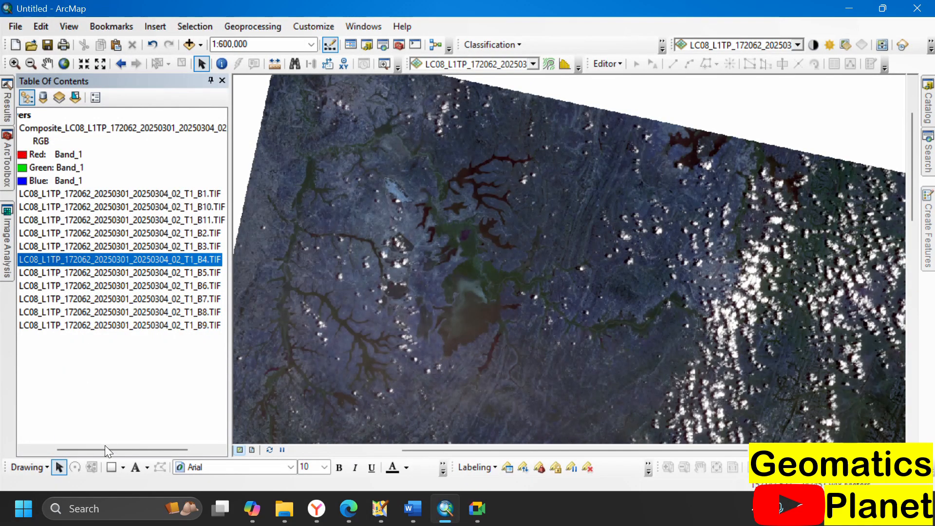
pyautogui.moveTo(104, 448); pyautogui.dragTo(54, 448)
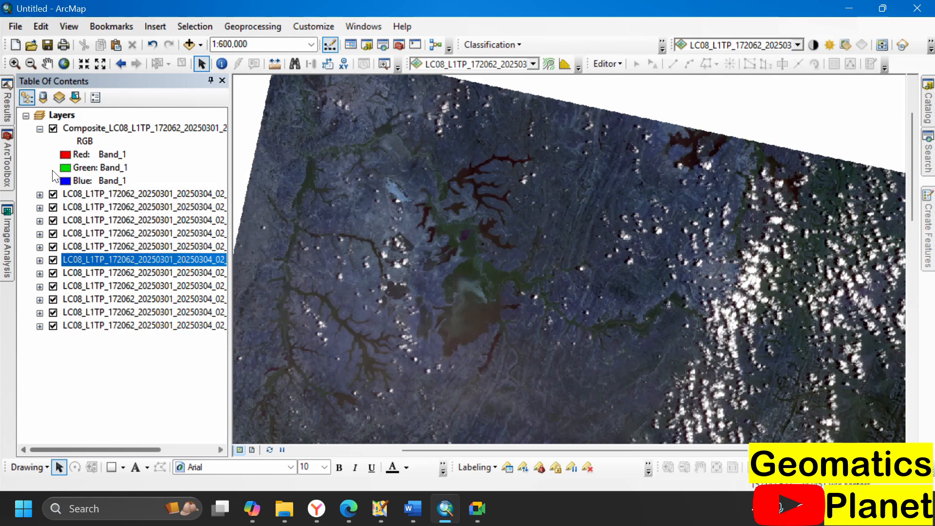
pyautogui.click(68, 154)
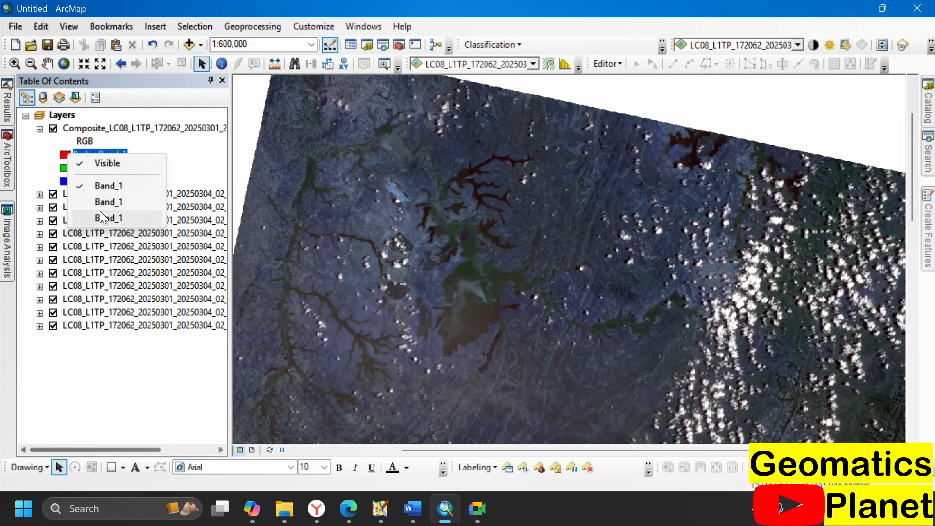
pyautogui.click(106, 219)
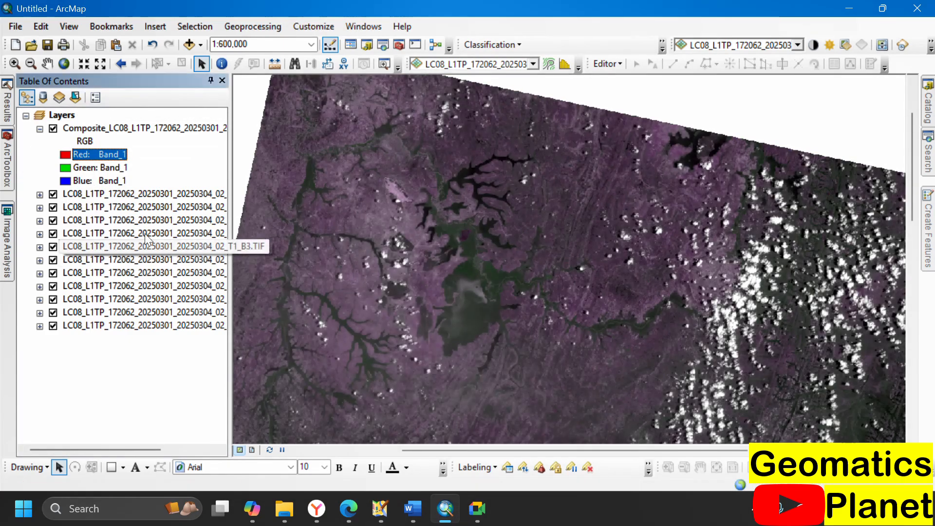
# Assign the first listed Band_1 to both the green and blue channels of the composite layer
pyautogui.click(65, 168)
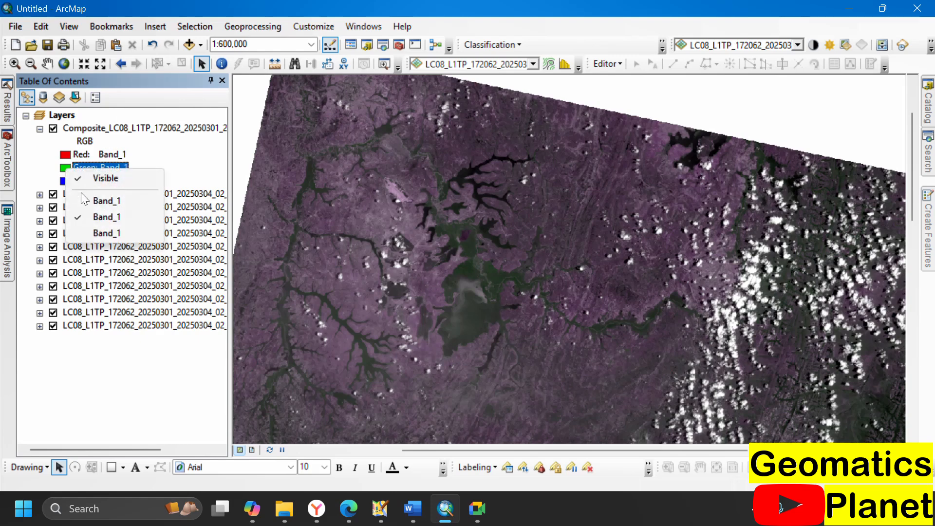
pyautogui.click(103, 200)
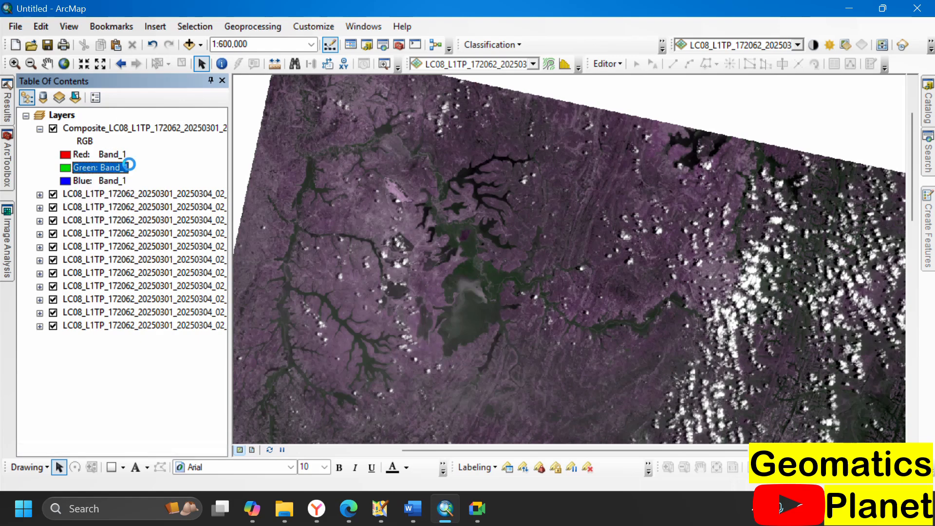
pyautogui.click(67, 181)
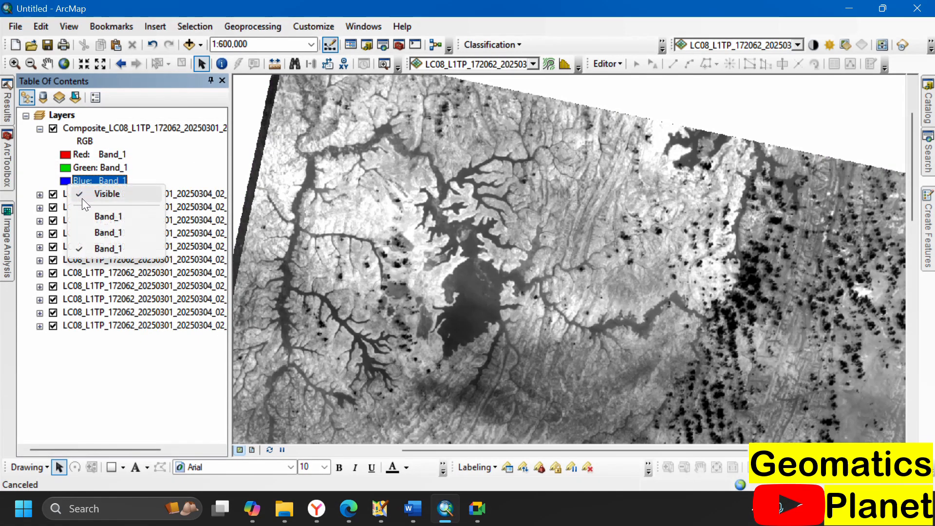
pyautogui.click(104, 217)
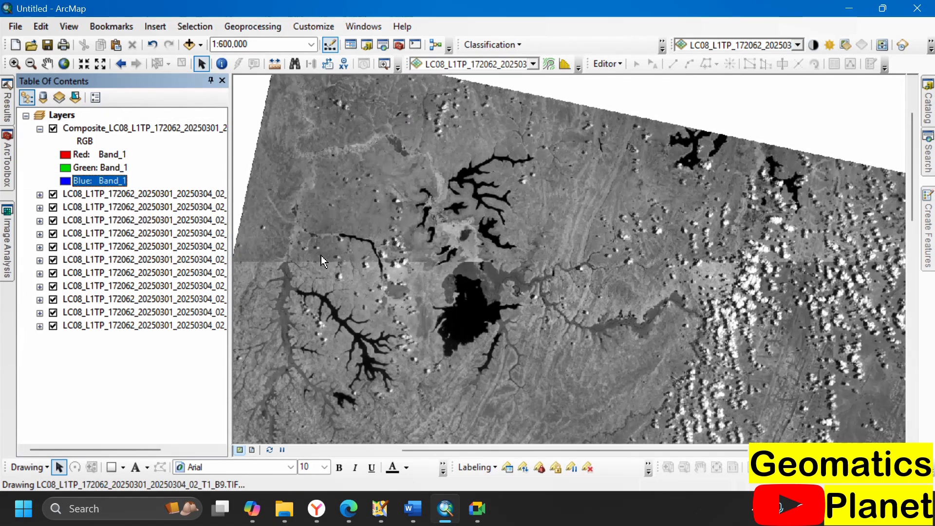
# Inspect the natural color composite closely, open Image Analysis, and select the composite layer
pyautogui.scroll(2, 439, 316)
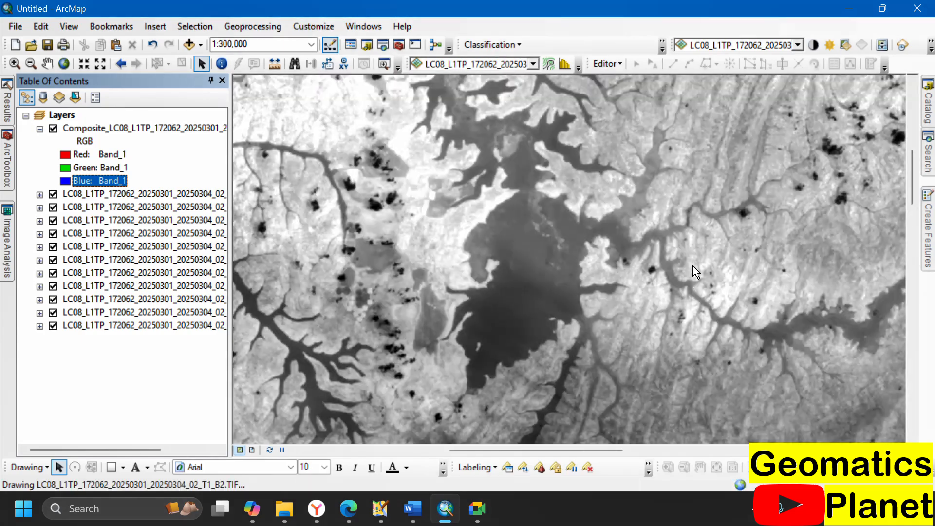
pyautogui.scroll(1, 575, 258)
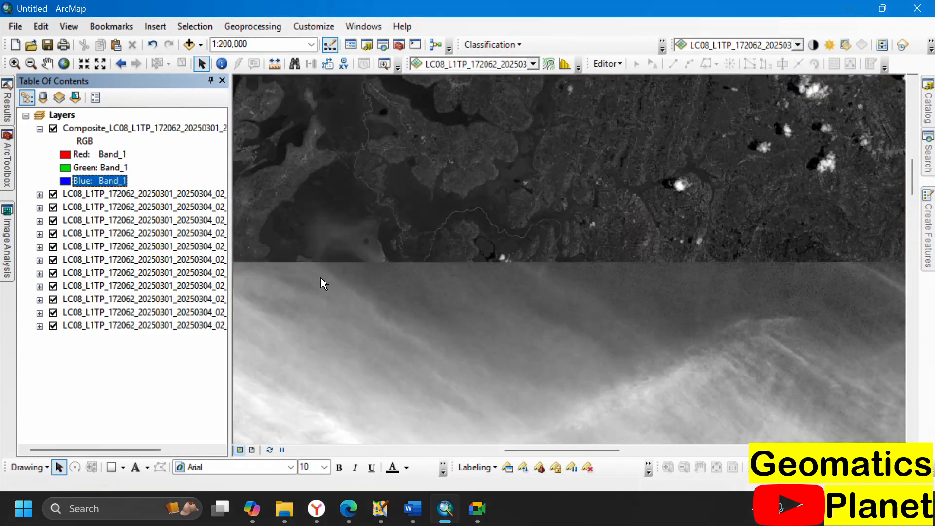
pyautogui.scroll(-1, 553, 236)
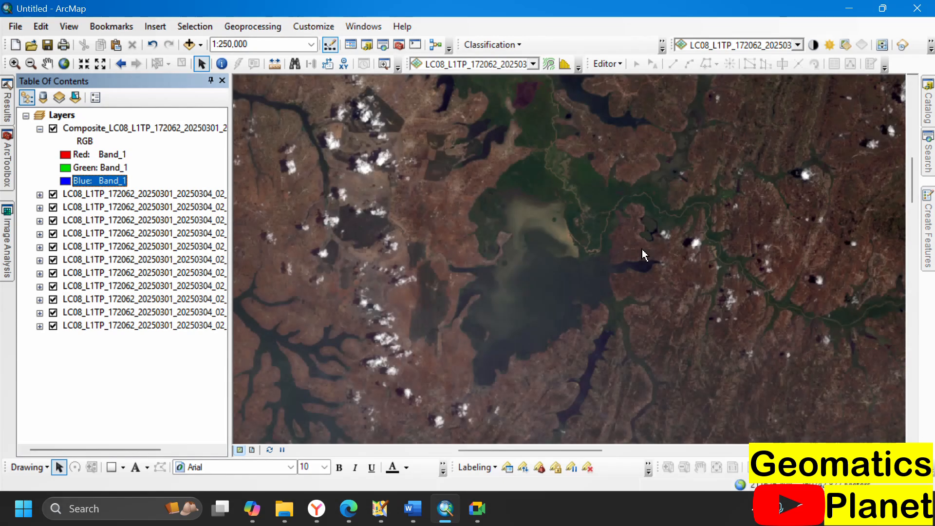
pyautogui.click(7, 246)
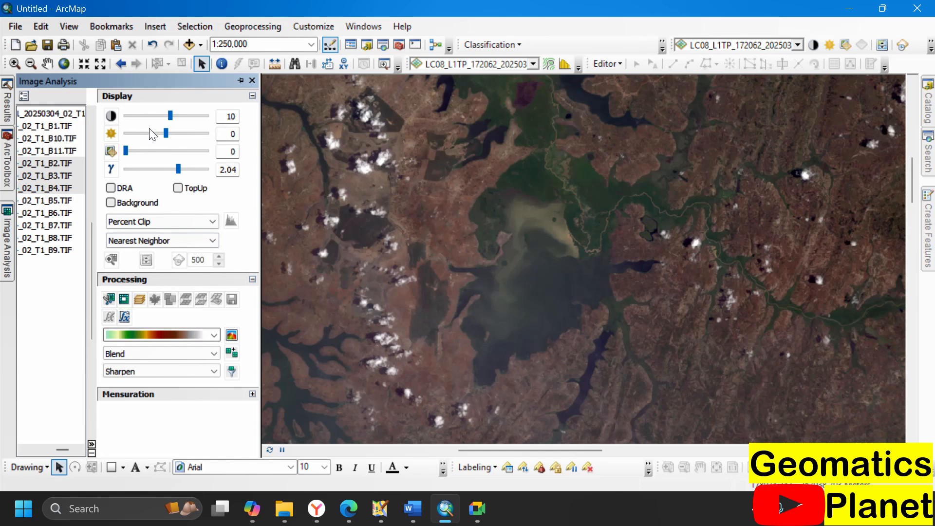
pyautogui.click(51, 111)
pyautogui.moveTo(61, 449); pyautogui.dragTo(2, 420)
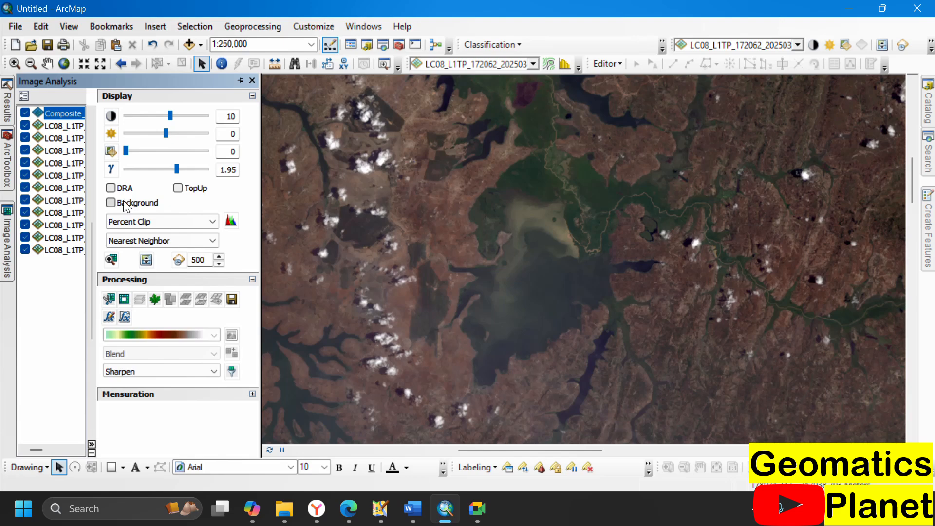
# Try the Background and TopUp display options on the composite layer
pyautogui.click(112, 202)
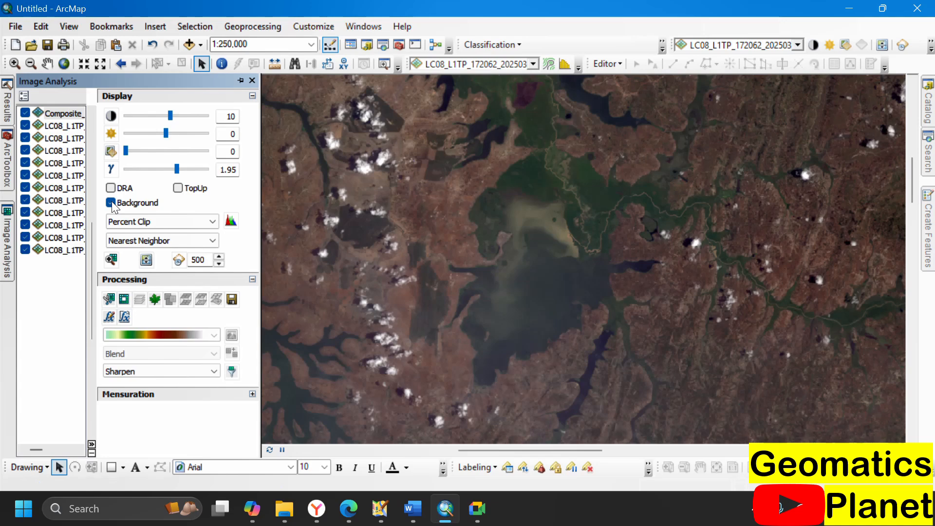
pyautogui.click(113, 202)
pyautogui.click(65, 116)
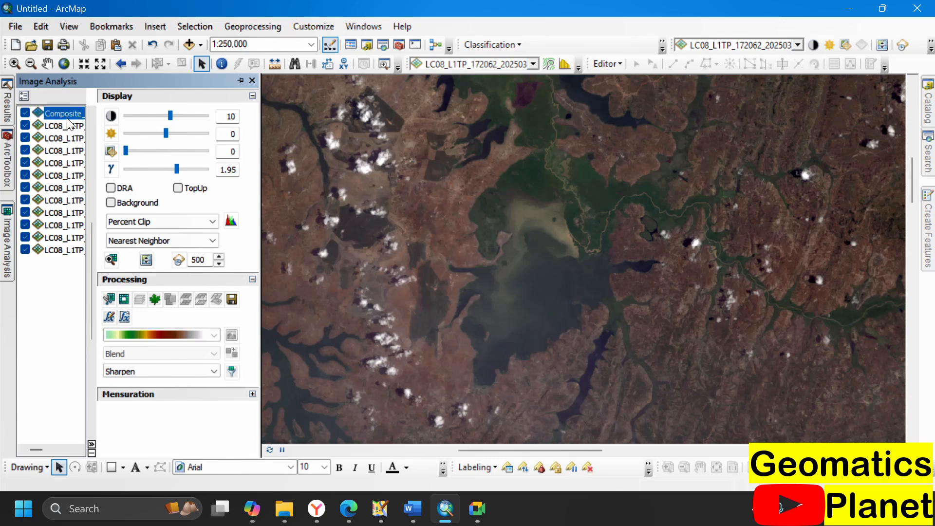
pyautogui.click(111, 203)
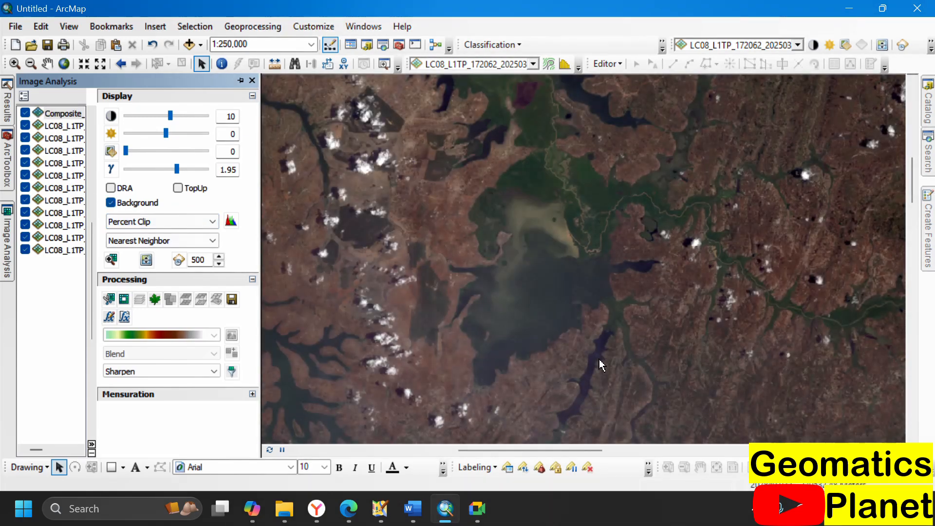
pyautogui.click(111, 203)
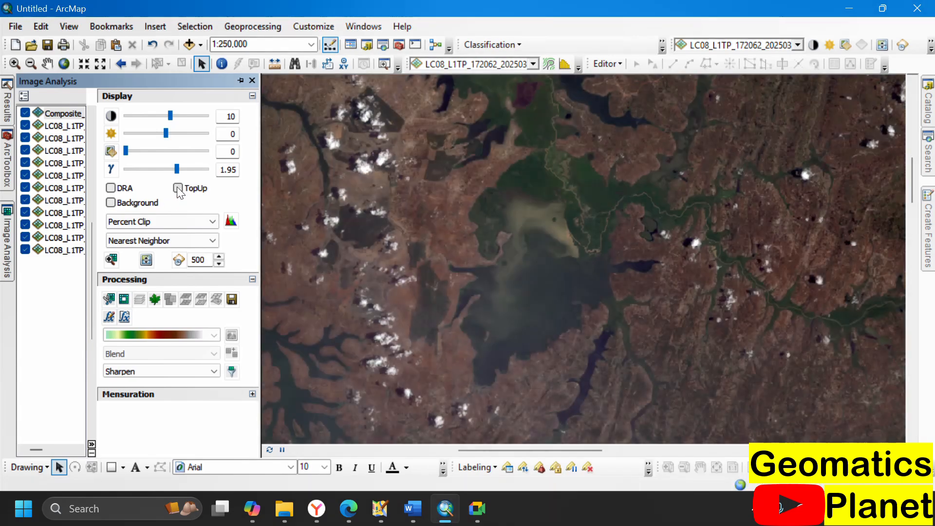
pyautogui.click(177, 189)
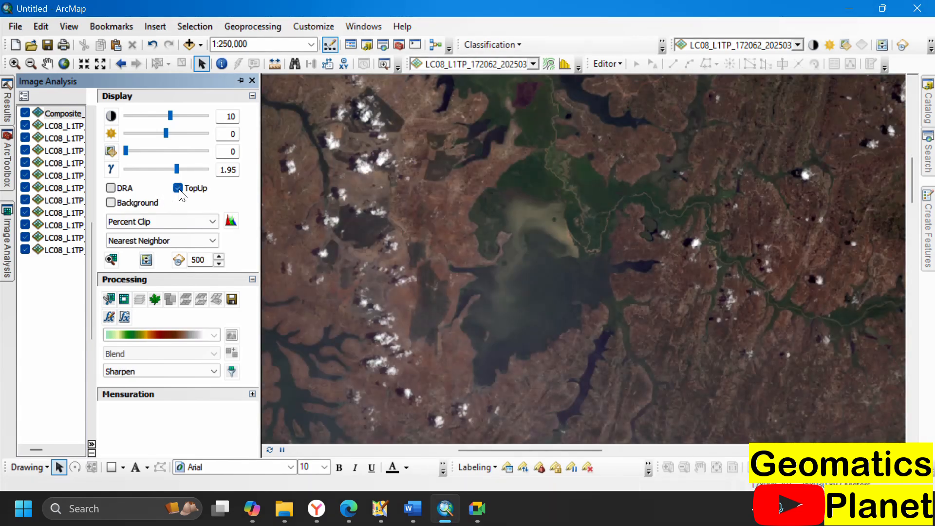
# Enable DRA for the composite layer and compare the image with it off and on in different areas
pyautogui.click(117, 189)
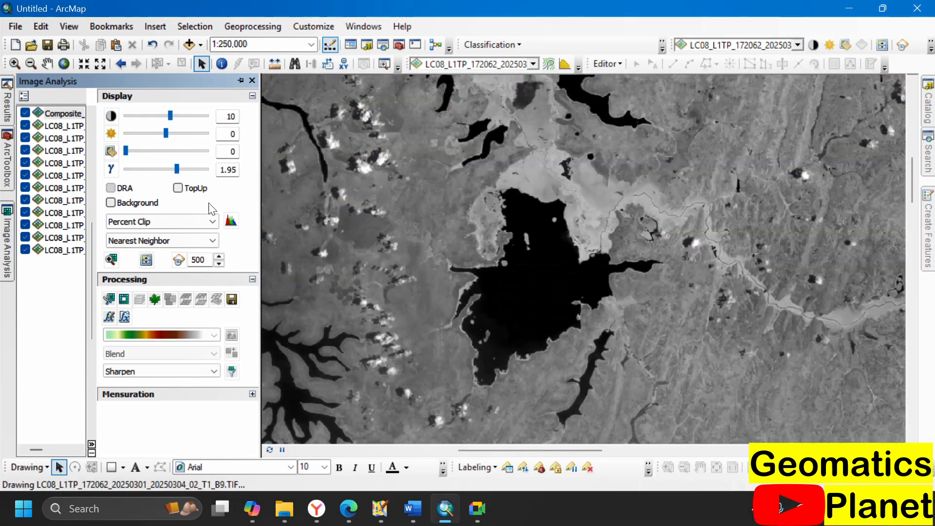
pyautogui.scroll(5, 507, 257)
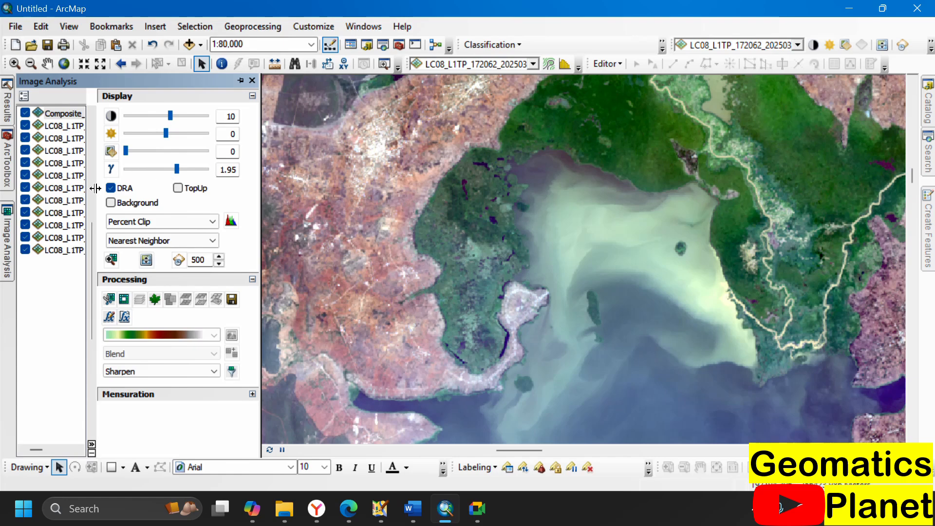
pyautogui.click(111, 187)
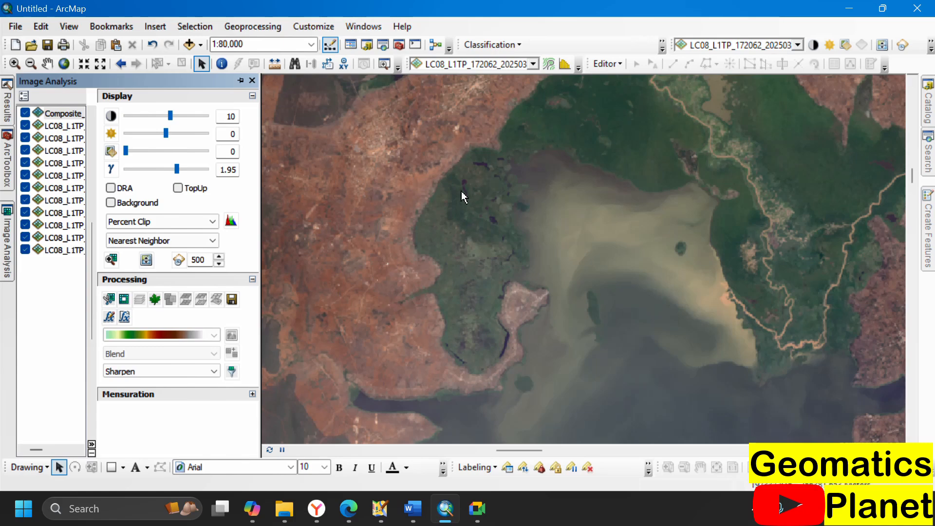
pyautogui.click(112, 188)
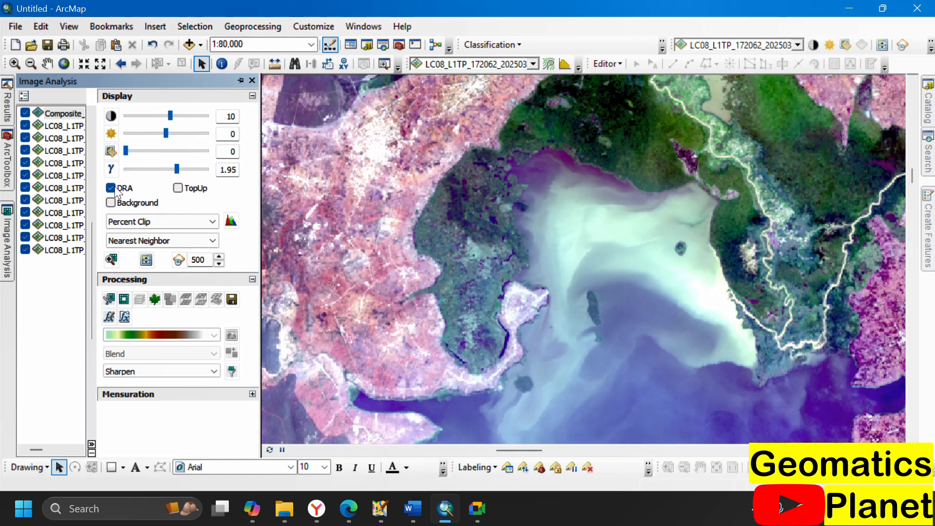
pyautogui.scroll(3, 715, 341)
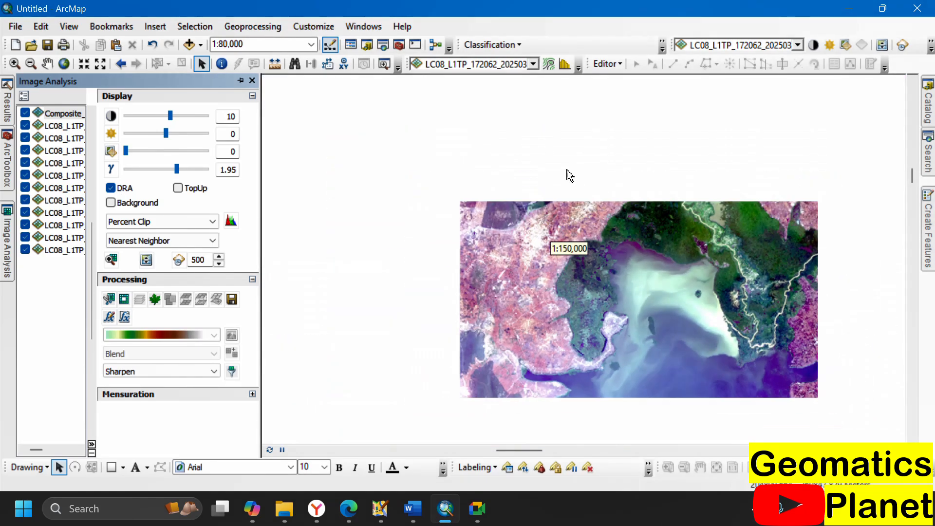
pyautogui.scroll(-3, 521, 150)
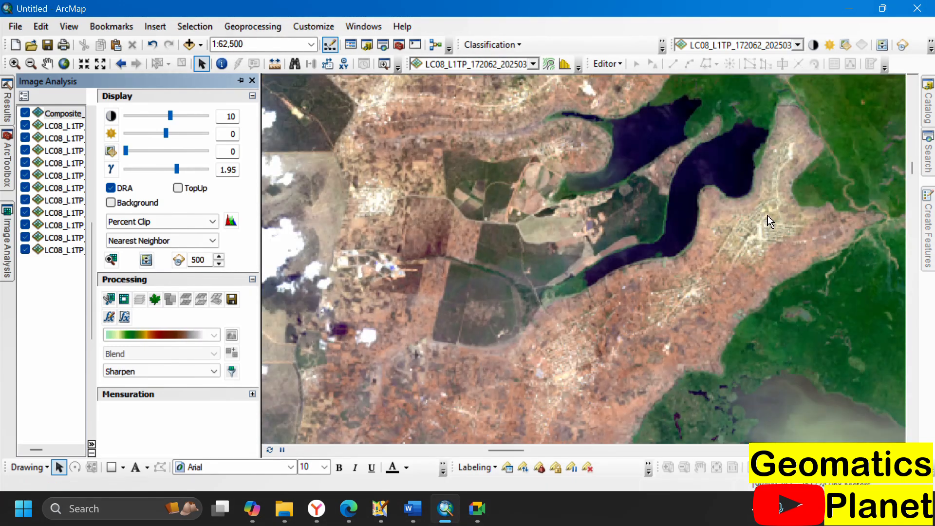
pyautogui.click(111, 189)
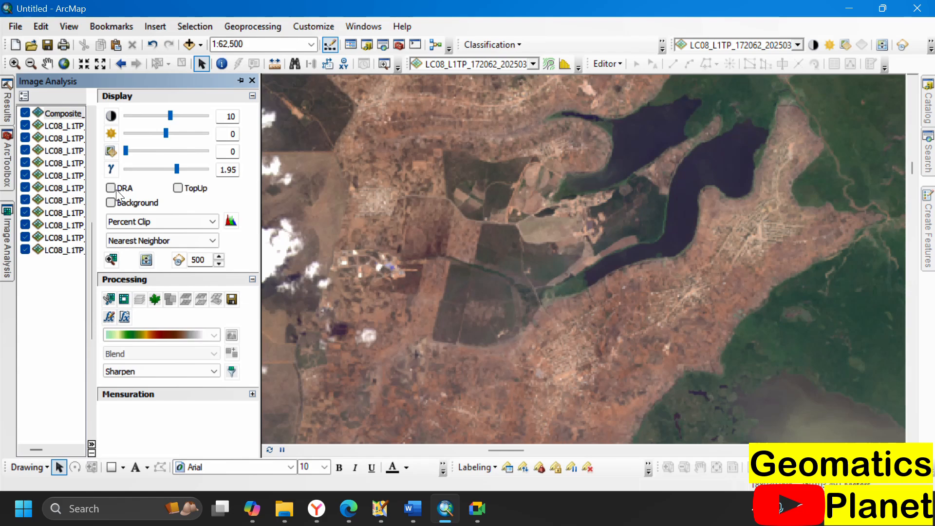
pyautogui.click(111, 188)
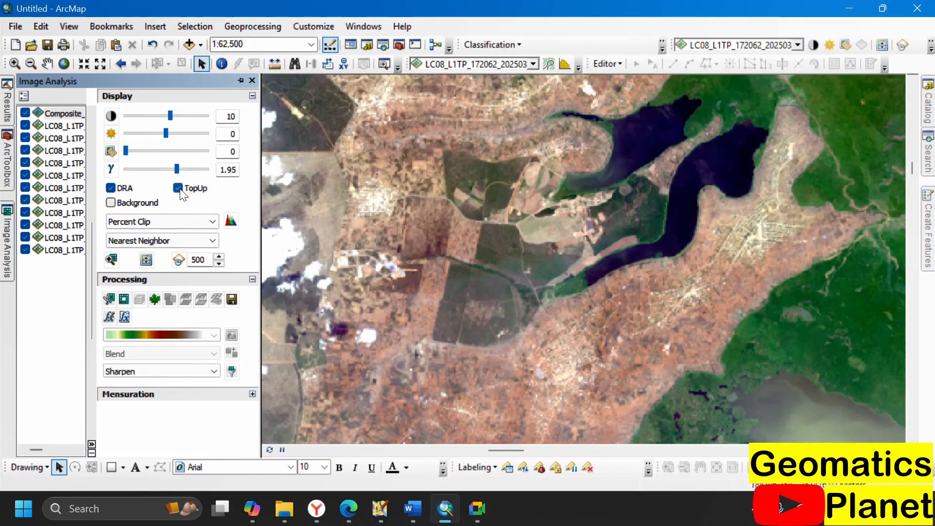
# Try combining Background and TopUp with DRA on the composite layer
pyautogui.click(110, 201)
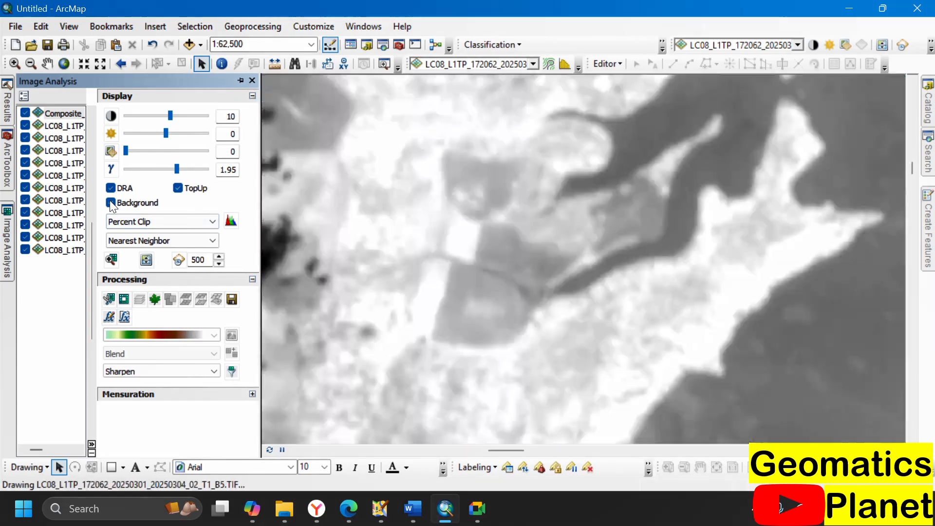
pyautogui.click(111, 200)
pyautogui.click(178, 189)
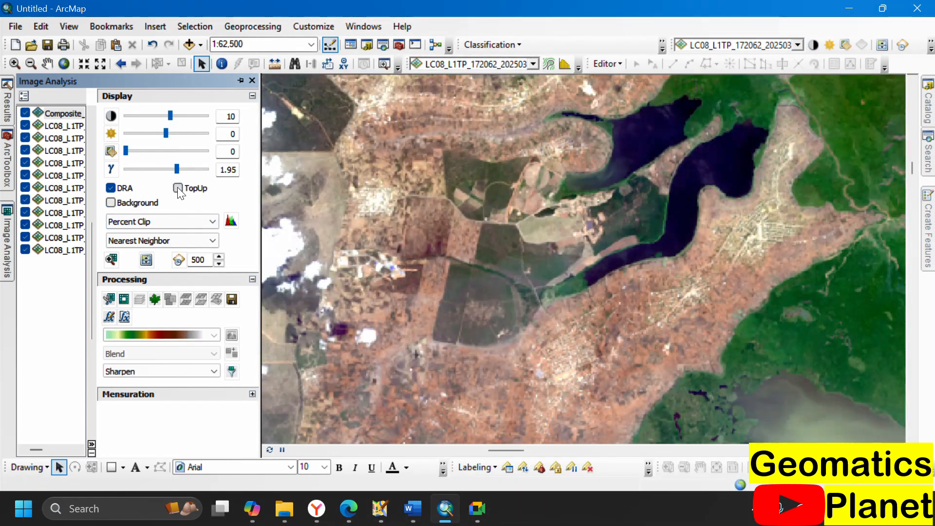
# Test the composite's gamma at 10.00 and 0.10, and reset it to 1.00
pyautogui.moveTo(175, 169); pyautogui.dragTo(209, 171)
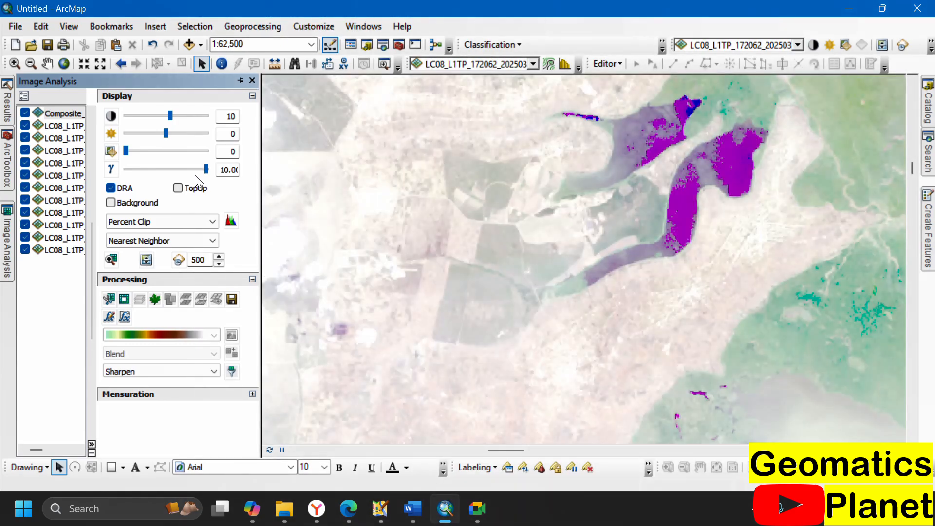
pyautogui.click(195, 175)
pyautogui.click(146, 170)
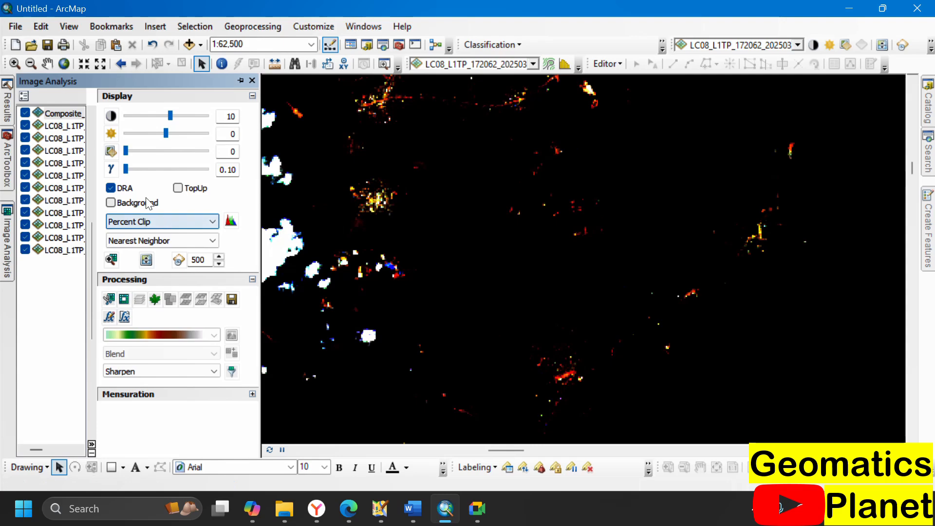
pyautogui.click(111, 169)
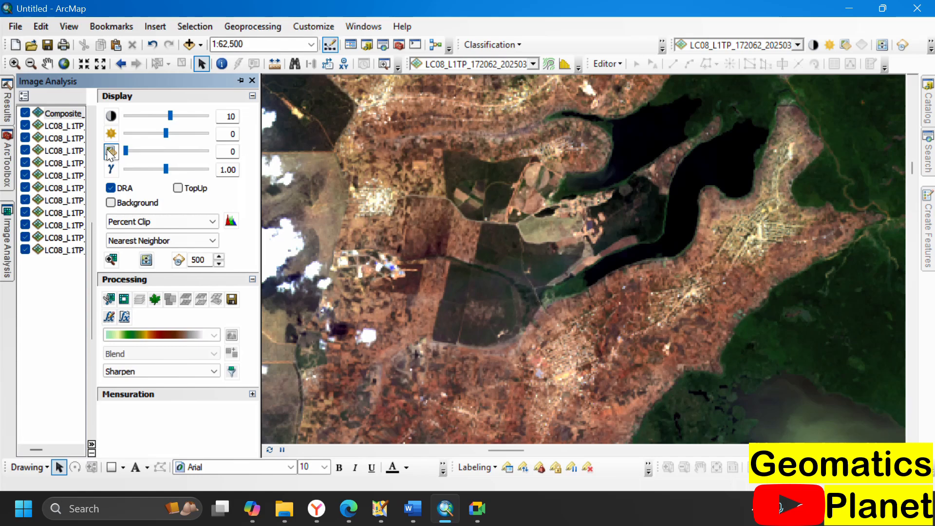
# Try the composite's transparency adjustment, test its contrast at 100, and reset the contrast to 0
pyautogui.moveTo(126, 150)
pyautogui.mouseDown()
pyautogui.moveTo(209, 154)
pyautogui.moveTo(142, 154)
pyautogui.mouseUp()
pyautogui.moveTo(170, 115); pyautogui.dragTo(219, 117)
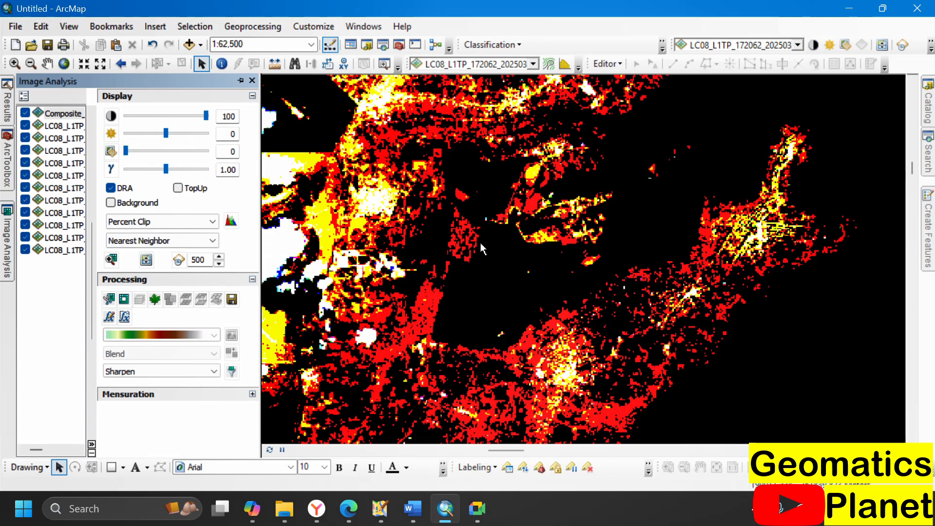
pyautogui.click(112, 117)
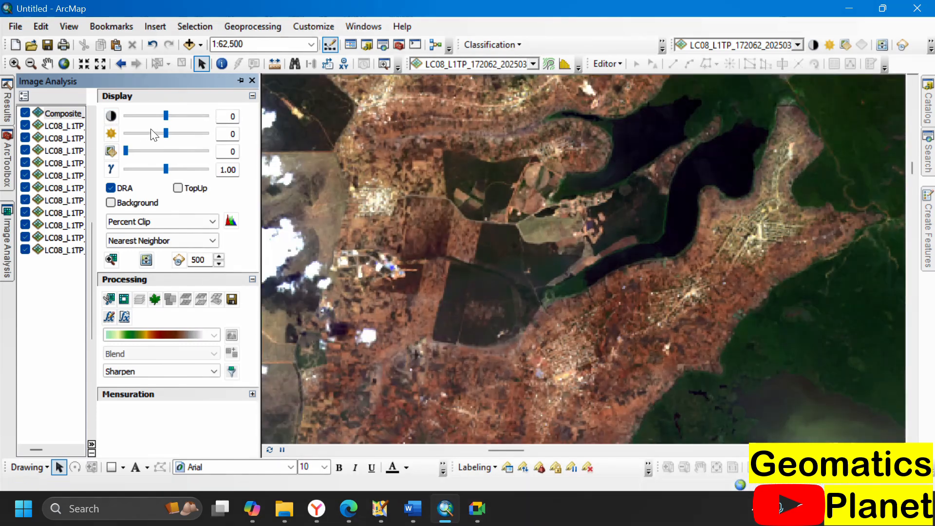
# Test the composite's brightness at -92, reset it to 0, and compare the display with DRA off and on
pyautogui.click(126, 133)
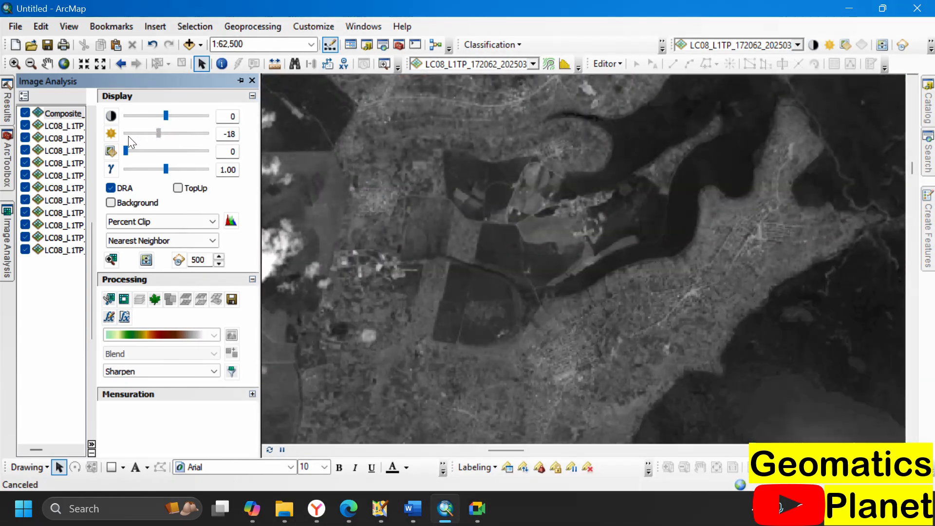
pyautogui.click(128, 136)
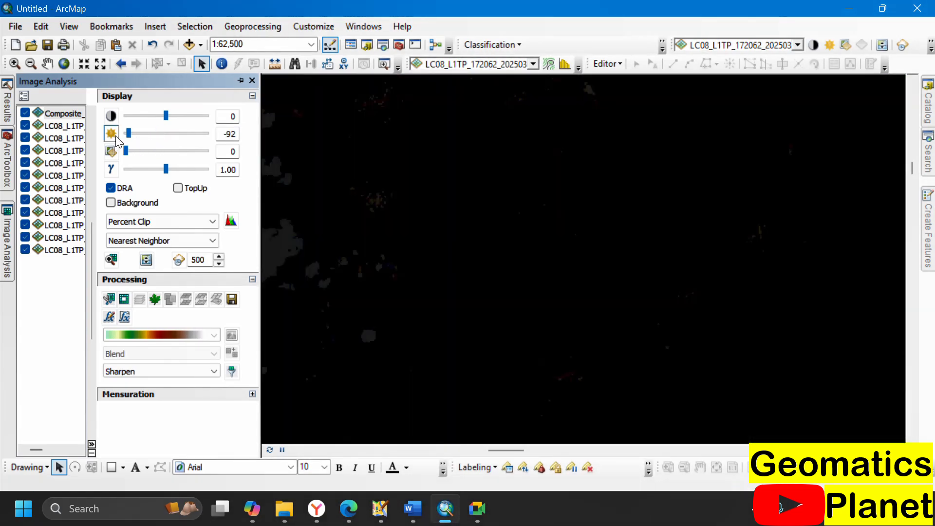
pyautogui.click(115, 136)
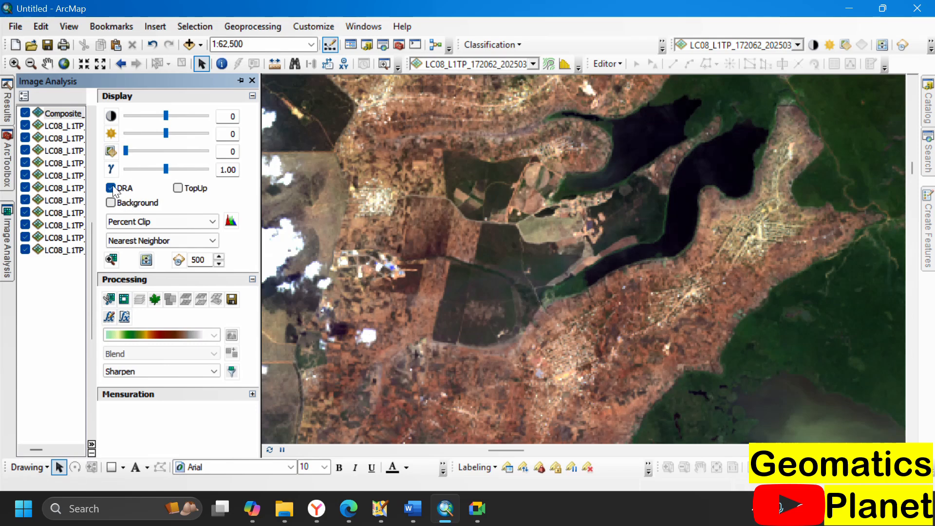
pyautogui.click(111, 188)
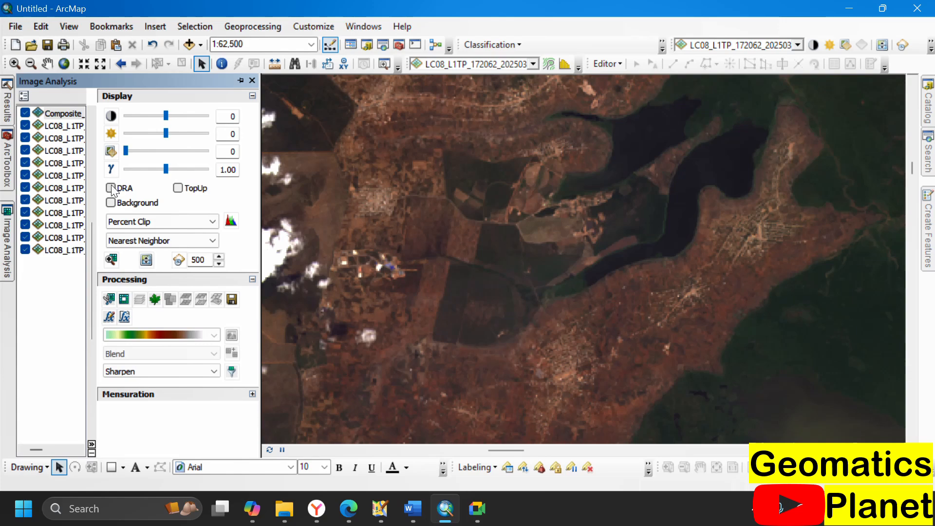
pyautogui.click(111, 188)
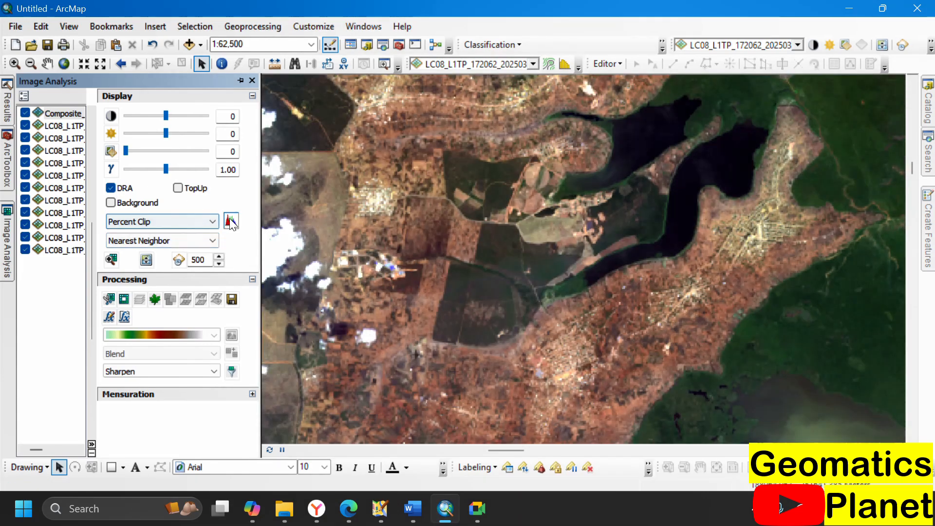
# Set the composite's stretch type to Min-max and inspect the image at several scales
pyautogui.click(200, 223)
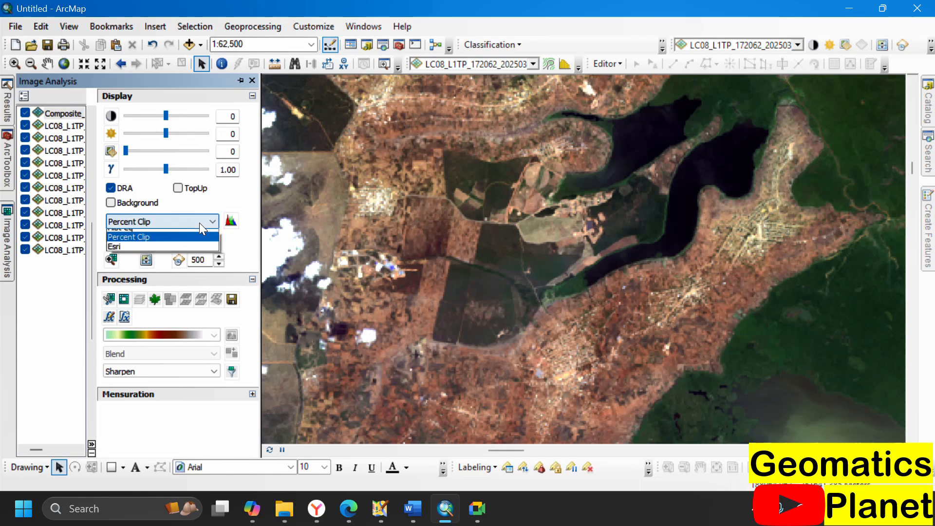
pyautogui.click(185, 243)
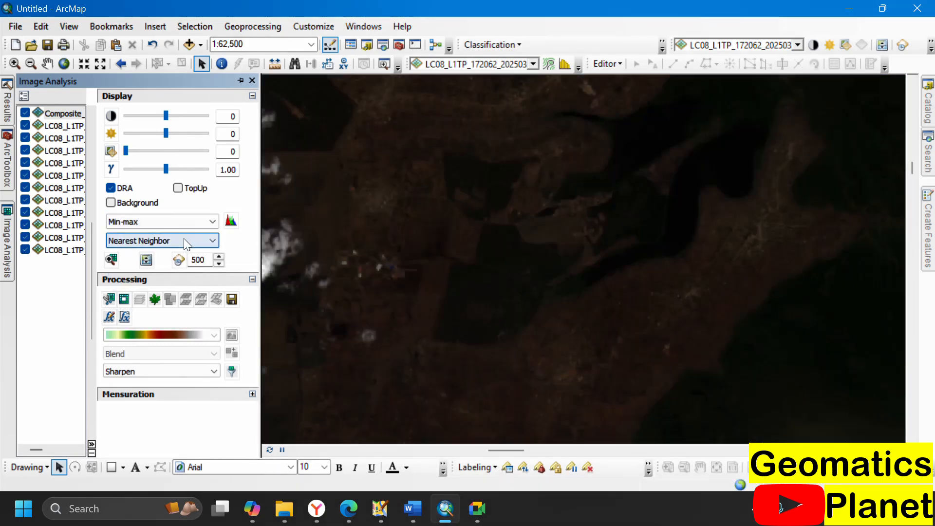
pyautogui.scroll(3, 524, 228)
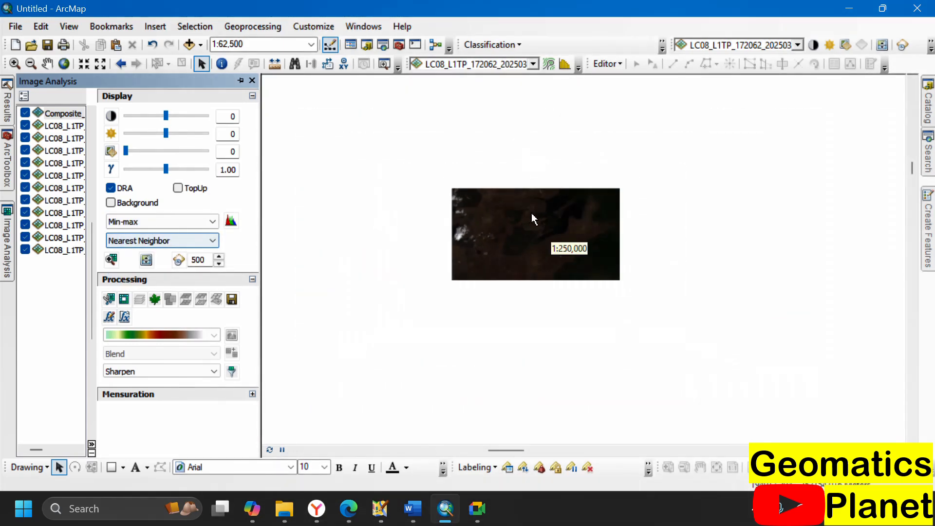
pyautogui.scroll(1, 532, 217)
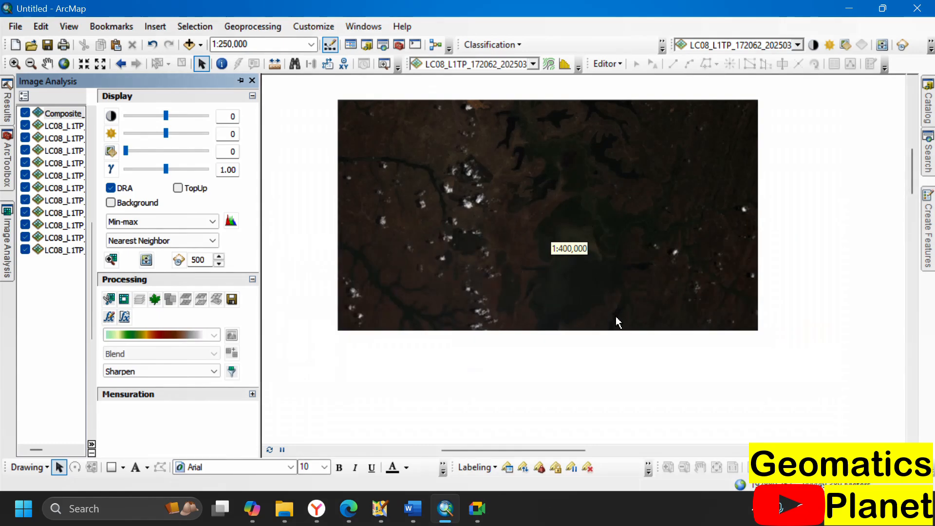
pyautogui.scroll(-2, 619, 312)
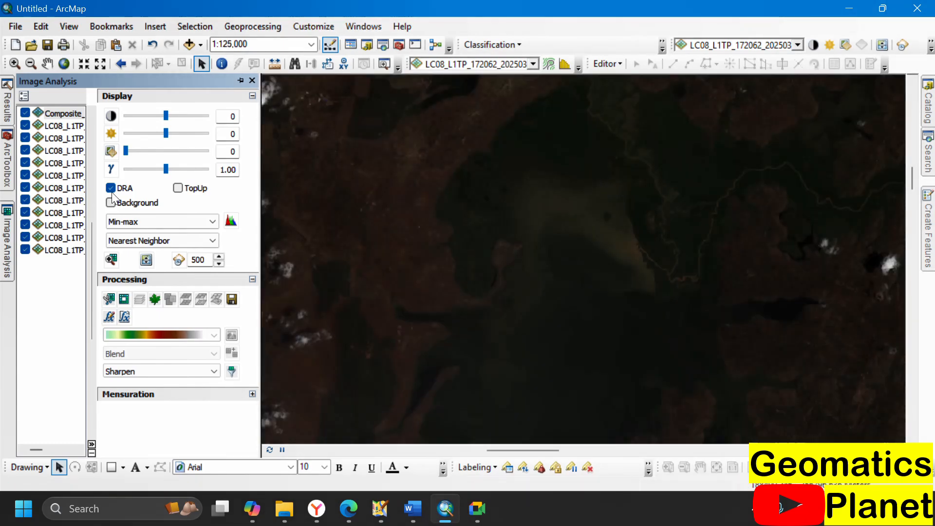
# Try the Std-dev and Hist-eq stretch types on the composite
pyautogui.click(128, 239)
pyautogui.click(127, 222)
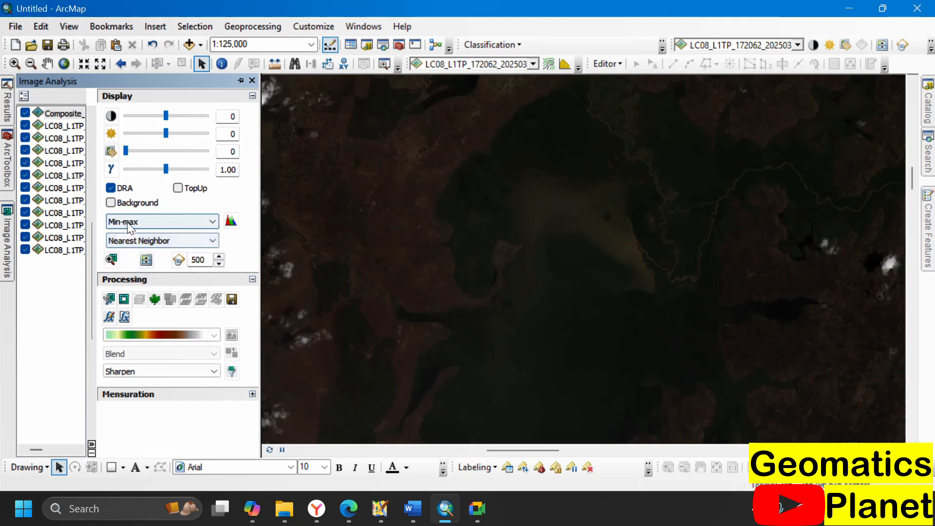
pyautogui.click(130, 223)
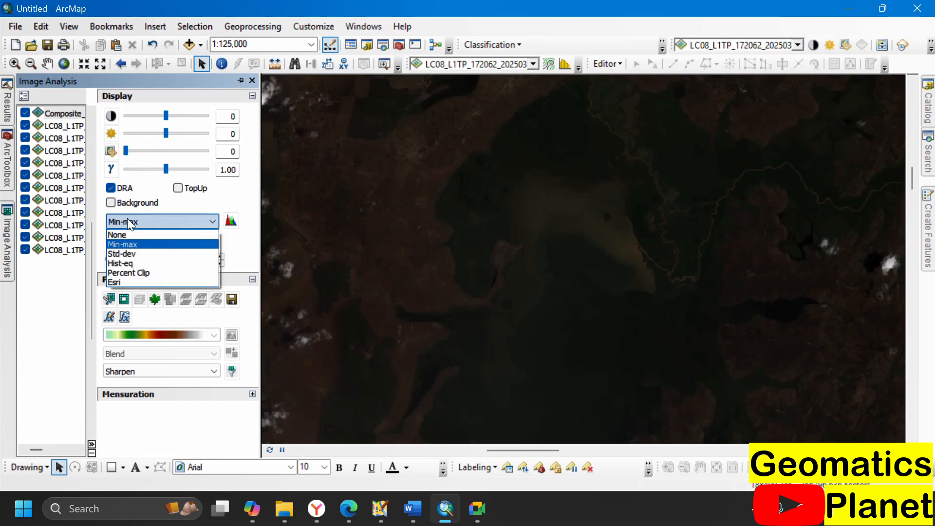
pyautogui.click(128, 253)
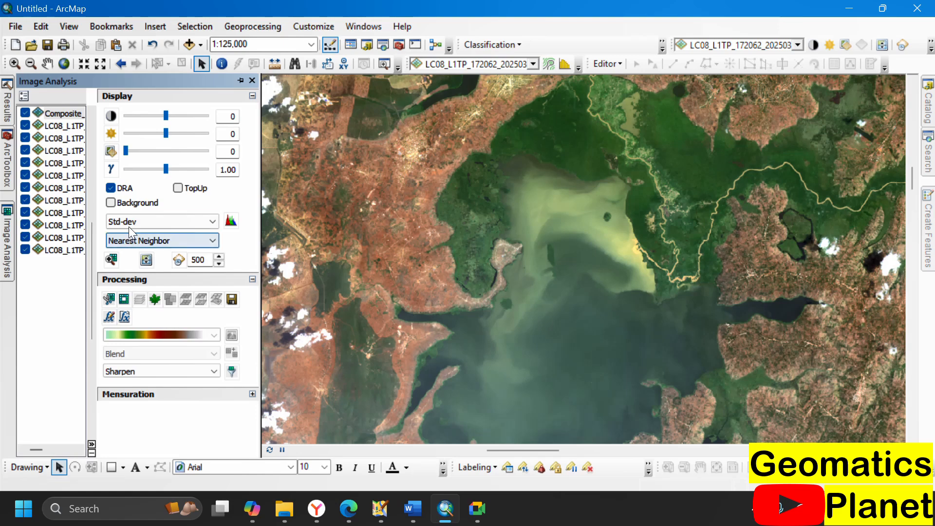
pyautogui.click(127, 222)
pyautogui.click(130, 263)
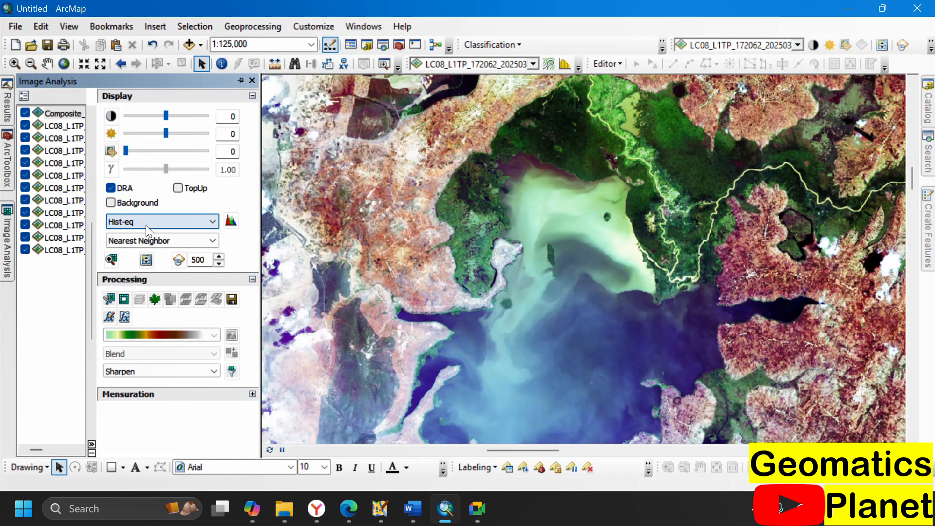
# Try the Percent Clip and Esri stretch types on the composite
pyautogui.click(133, 238)
pyautogui.click(136, 238)
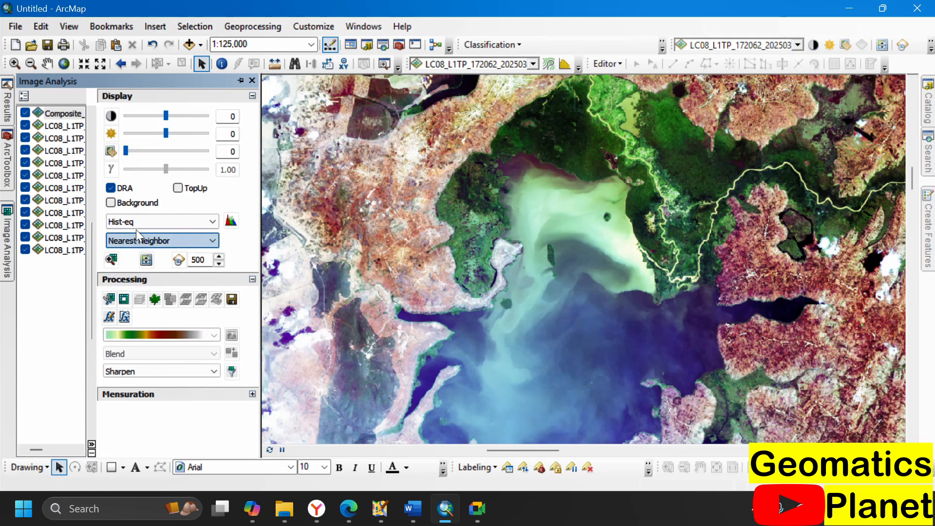
pyautogui.click(136, 224)
pyautogui.click(139, 270)
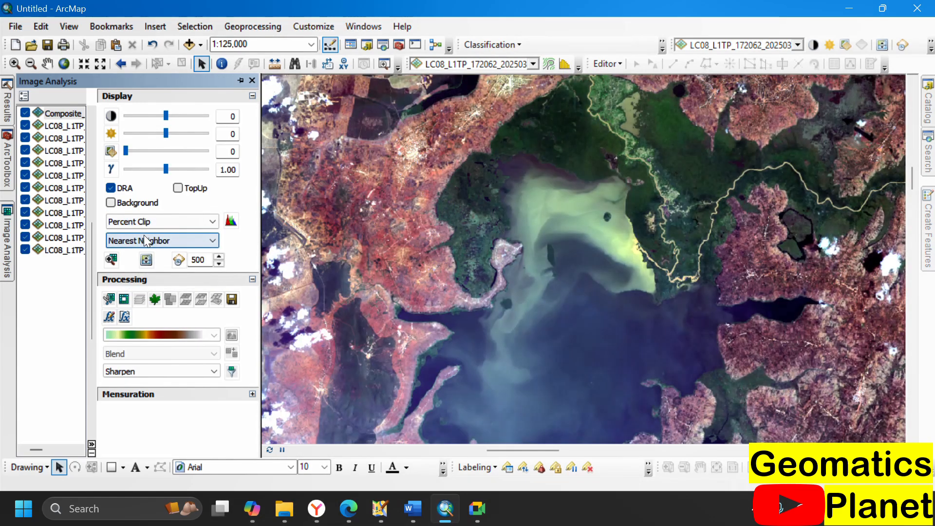
pyautogui.click(139, 225)
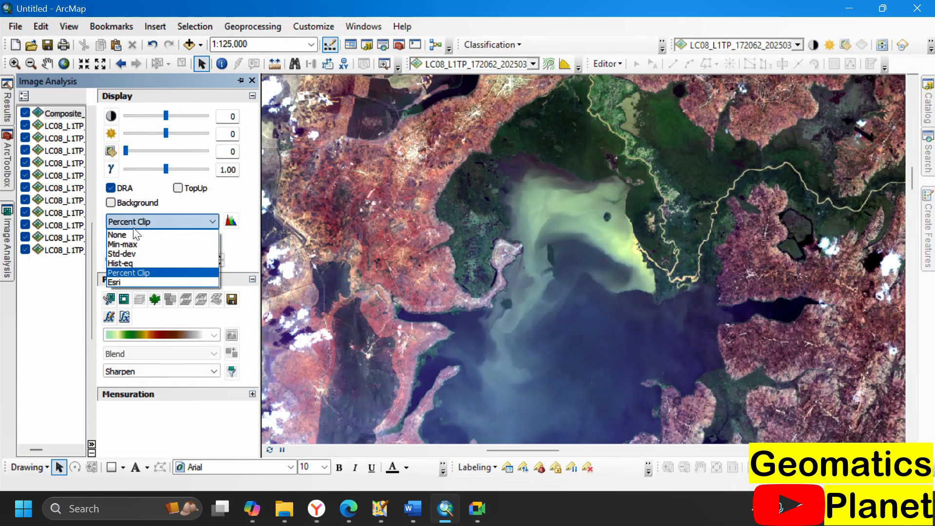
pyautogui.click(136, 280)
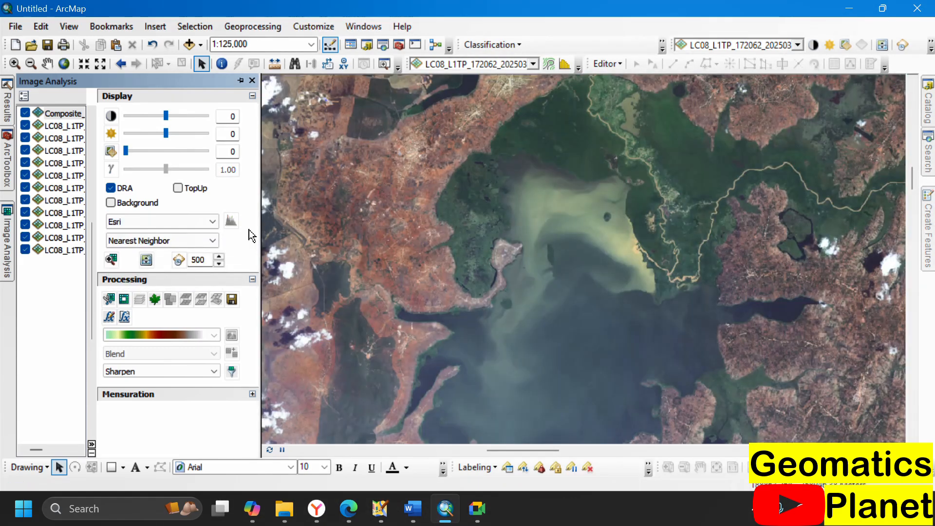
# Turn DRA off under the Esri stretch, examine the composite at different scales, and turn DRA back on
pyautogui.click(111, 188)
pyautogui.click(110, 188)
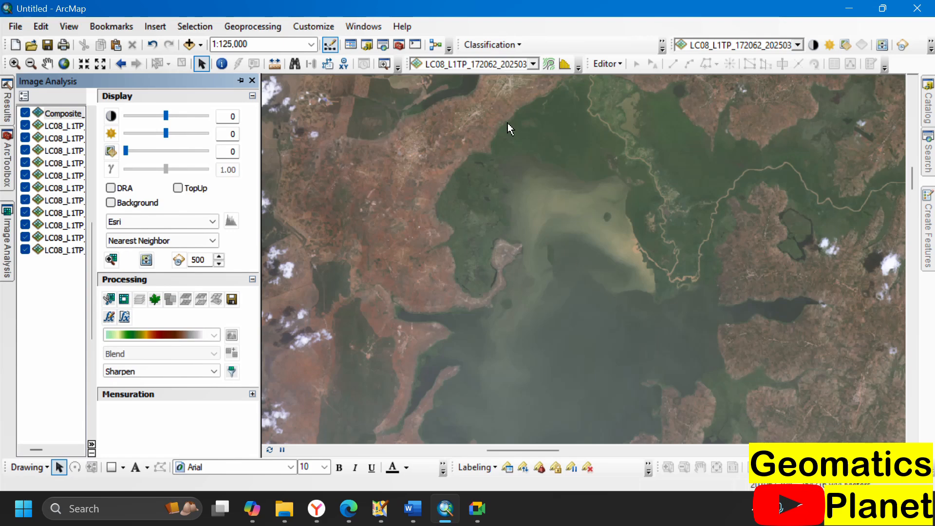
pyautogui.scroll(2, 541, 217)
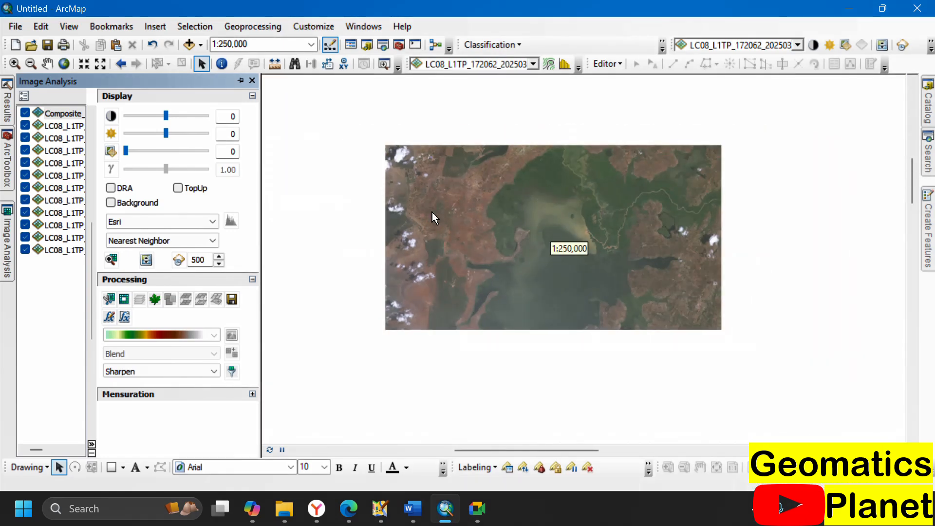
pyautogui.scroll(-2, 693, 226)
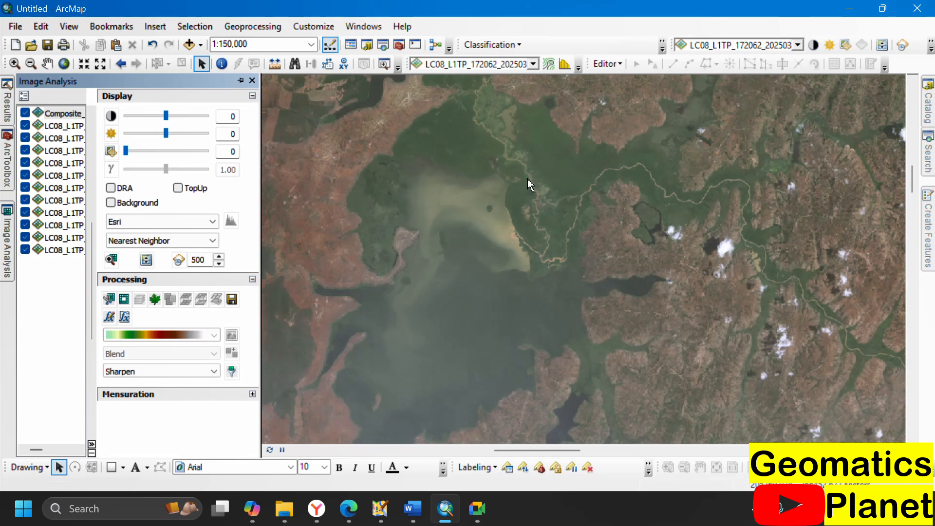
pyautogui.click(111, 188)
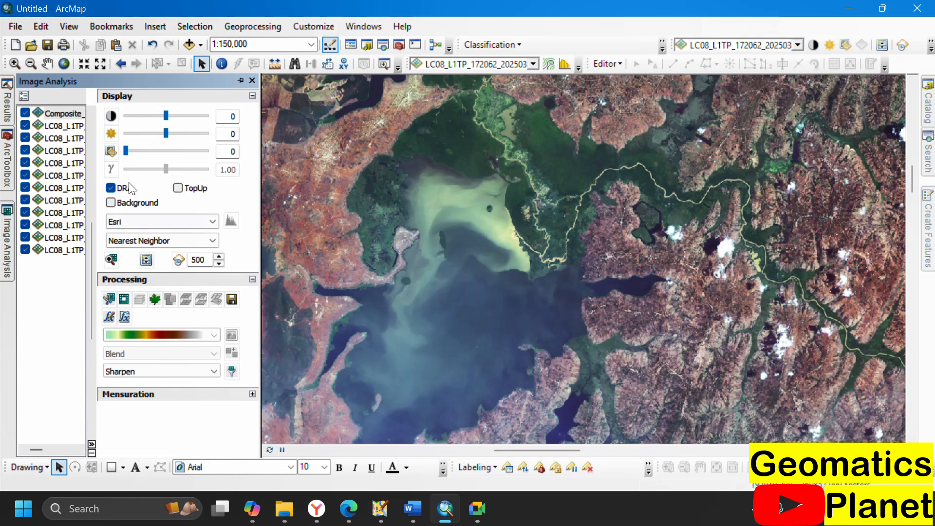
# Set the composite's stretch type to Std-dev and examine the image from close up to a wide view
pyautogui.click(136, 222)
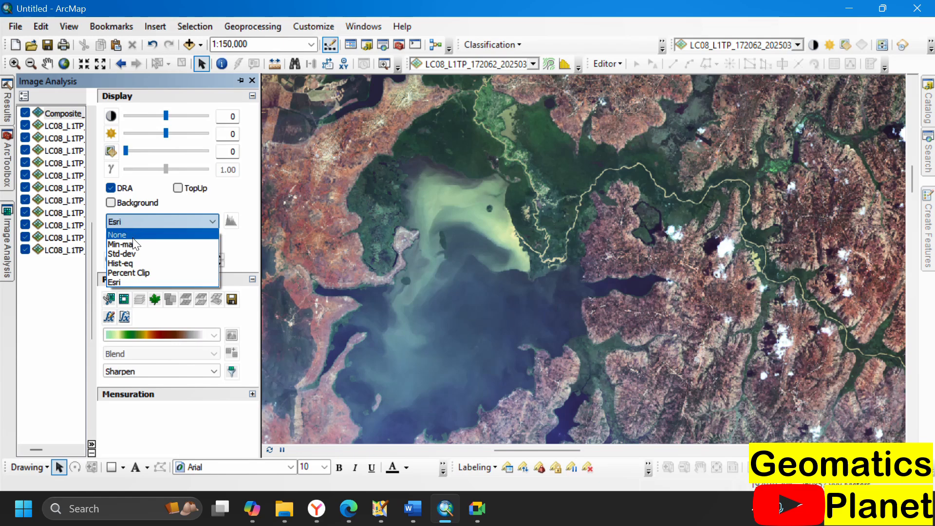
pyautogui.click(133, 249)
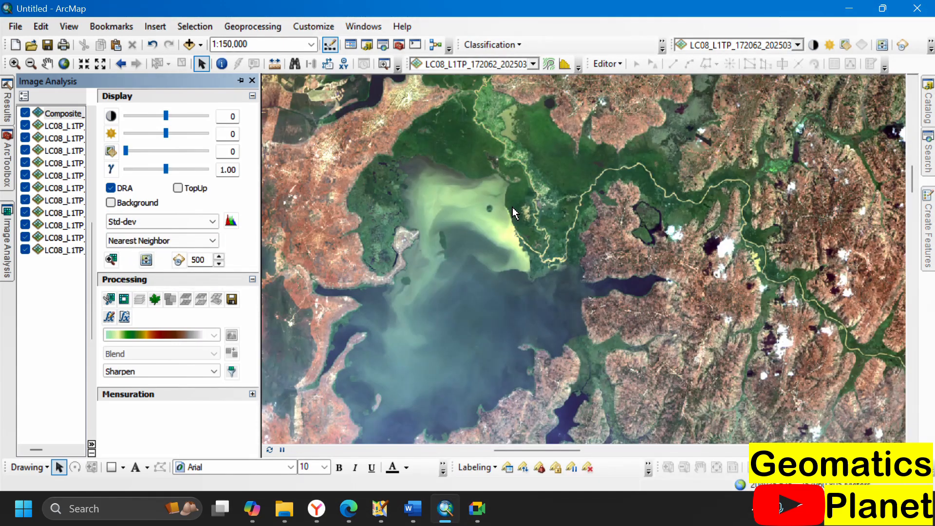
pyautogui.scroll(2, 519, 176)
pyautogui.scroll(2, 519, 174)
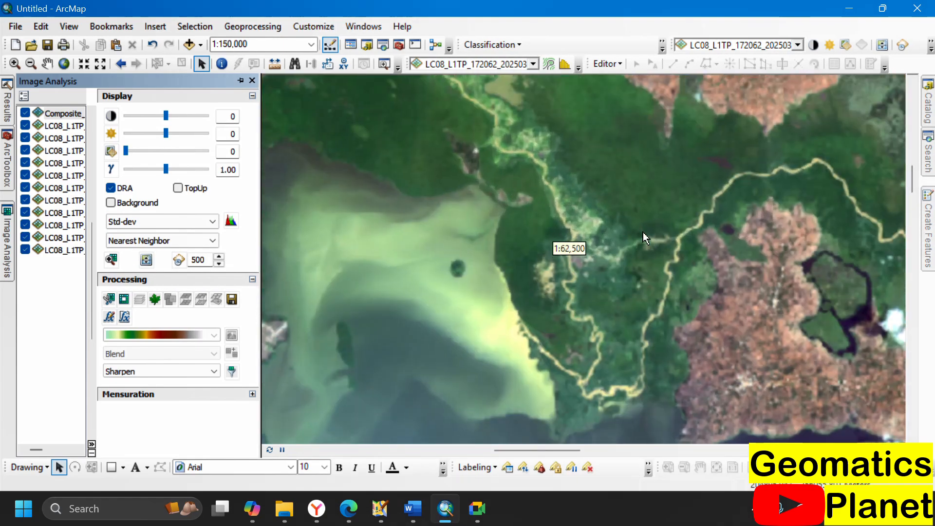
pyautogui.scroll(-1, 586, 189)
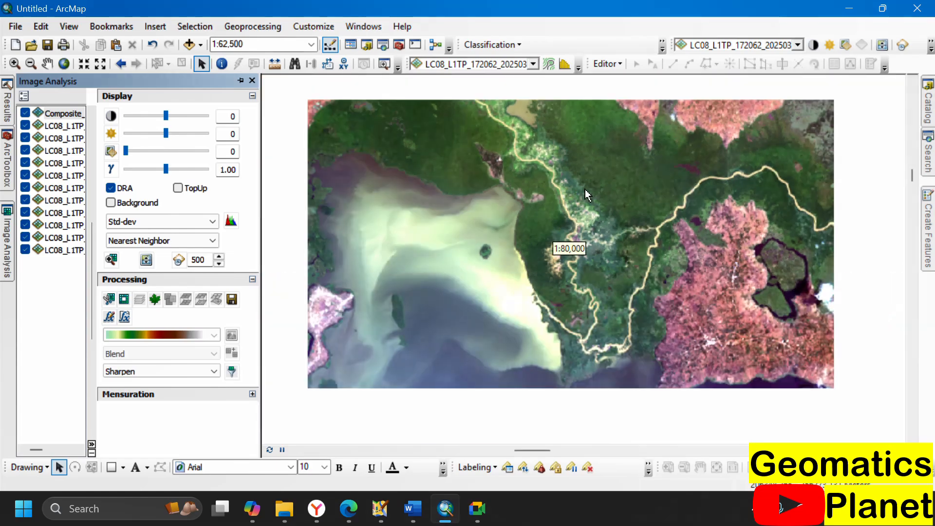
pyautogui.scroll(-7, 585, 189)
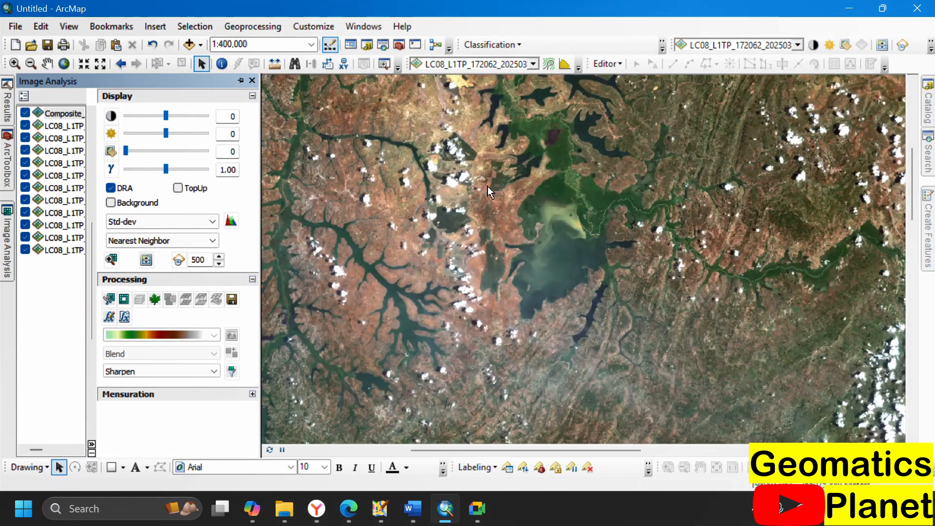
pyautogui.scroll(-3, 493, 173)
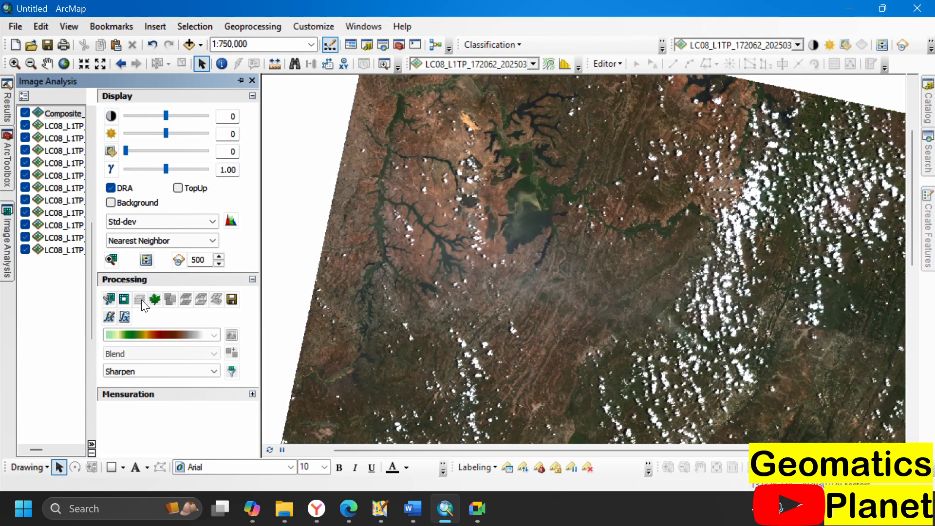
# Select the first four single-band layers to view their available processing options, clear the selection, and inspect the lake area
pyautogui.click(59, 126)
pyautogui.keyDown('shift'); pyautogui.click(61, 163); pyautogui.keyUp('shift')
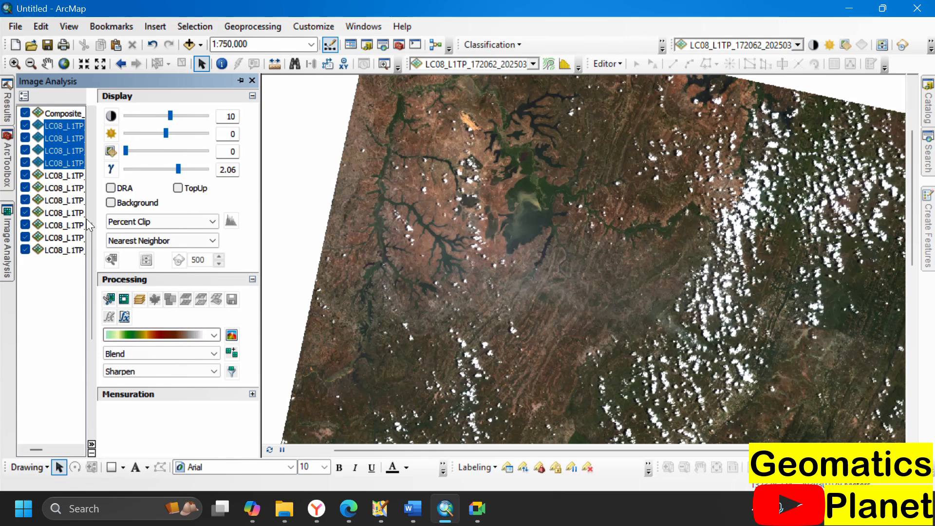
pyautogui.click(74, 289)
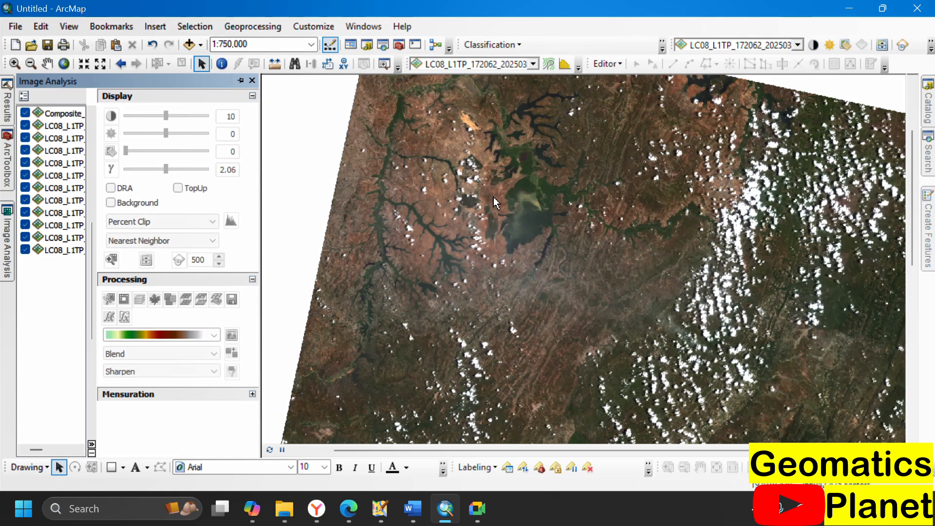
pyautogui.scroll(-2, 536, 200)
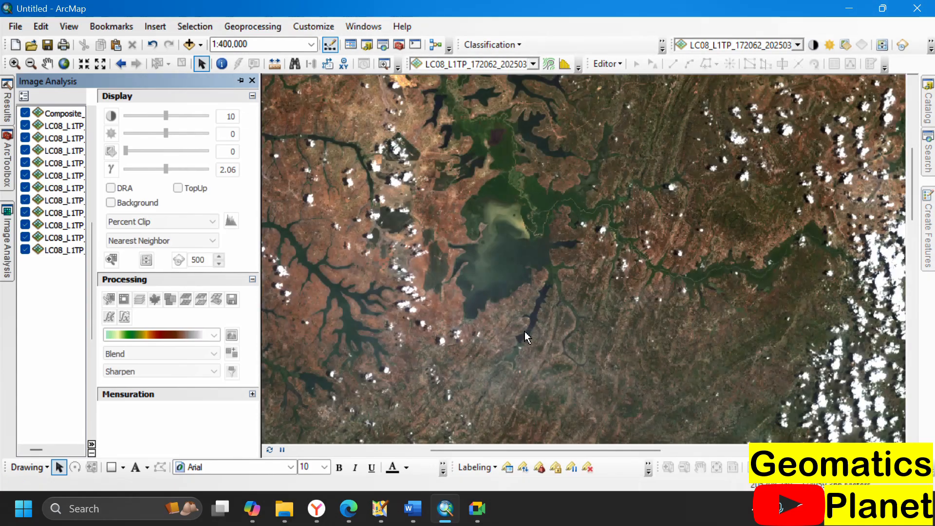
pyautogui.scroll(-3, 495, 259)
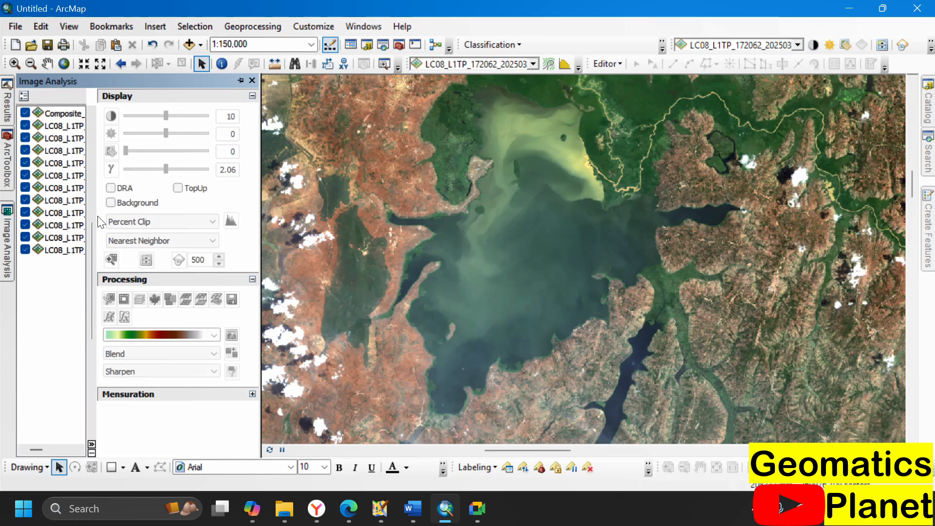
# Select the composite layer and compare its Std-dev display with DRA off and on
pyautogui.click(54, 117)
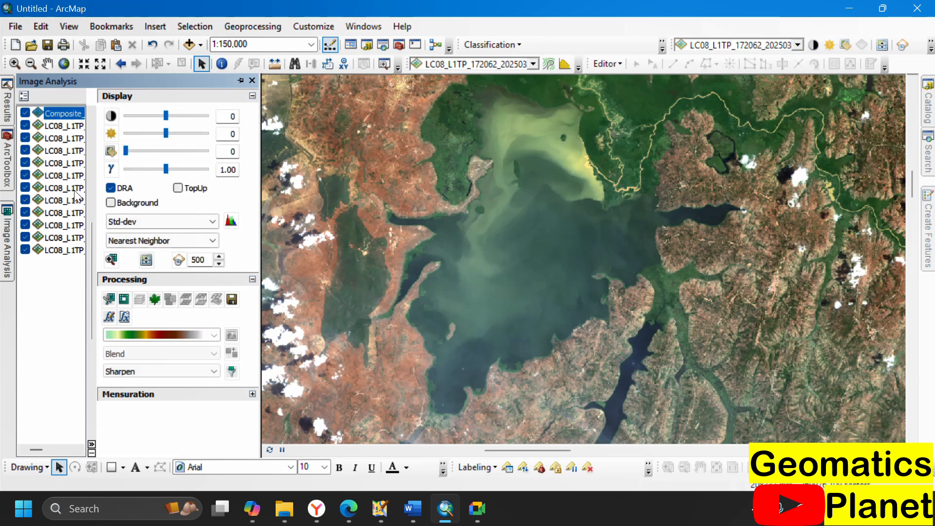
pyautogui.click(119, 189)
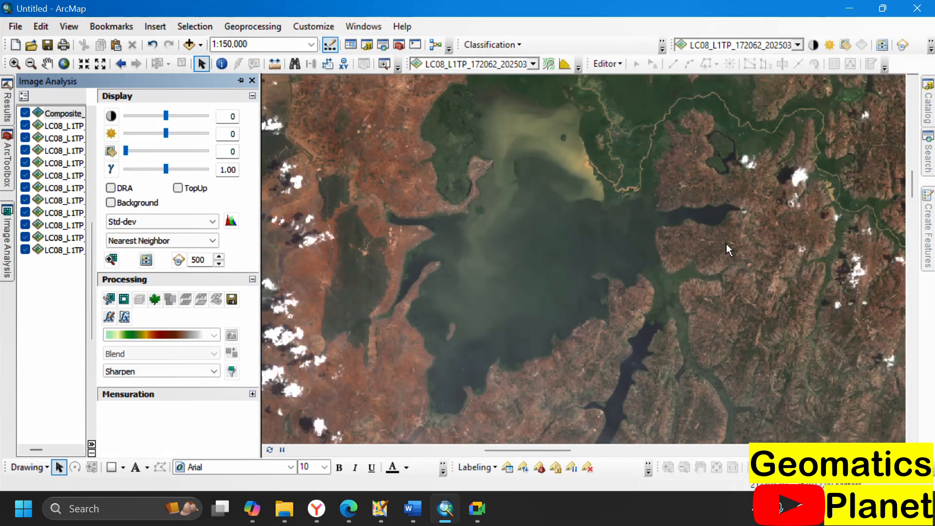
pyautogui.click(111, 188)
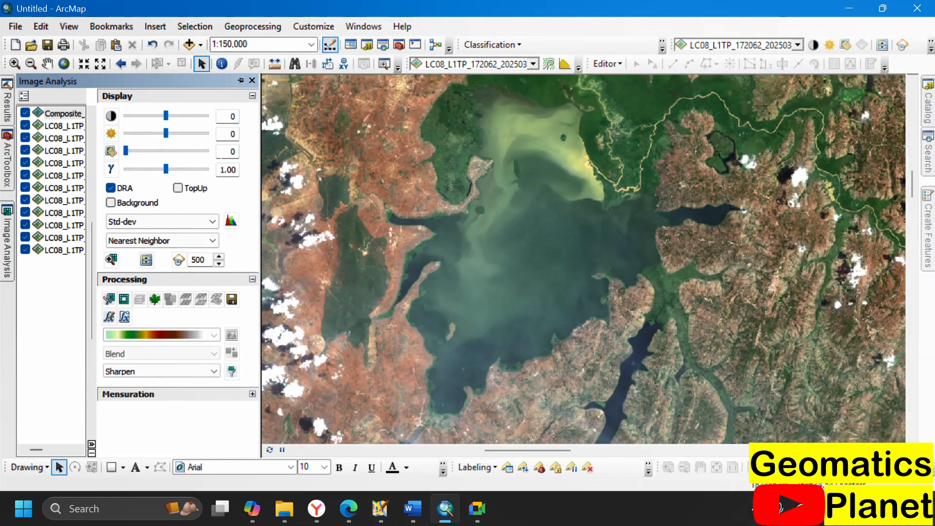
# Test the composite with brightness 32 and contrast -64, trying gamma values of 5.01, 0.63 and 0.32
pyautogui.moveTo(168, 134); pyautogui.dragTo(185, 140)
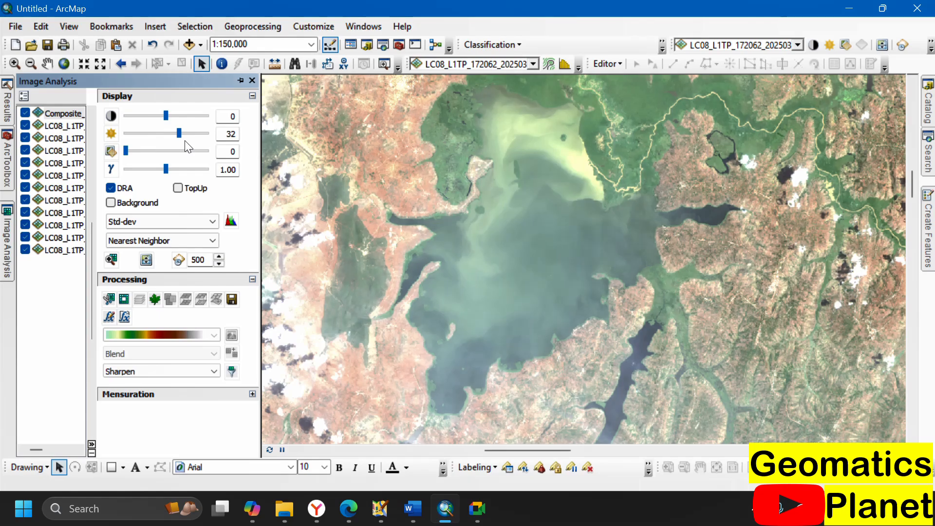
pyautogui.moveTo(166, 114); pyautogui.dragTo(142, 118)
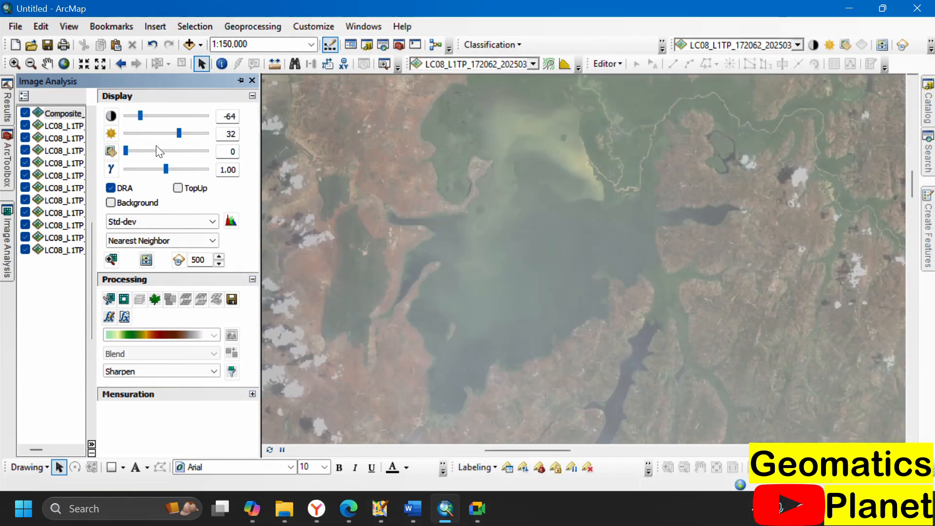
pyautogui.moveTo(166, 168); pyautogui.dragTo(195, 169)
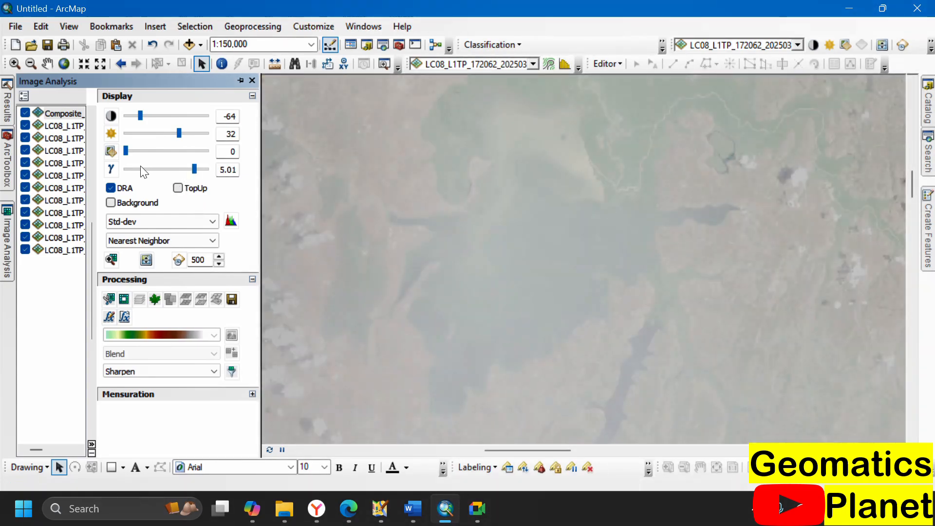
pyautogui.click(141, 168)
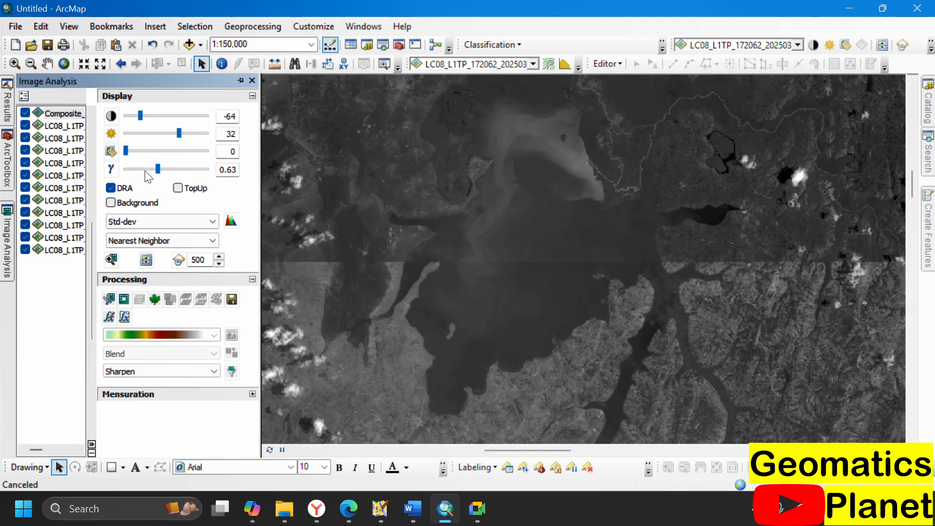
pyautogui.click(146, 169)
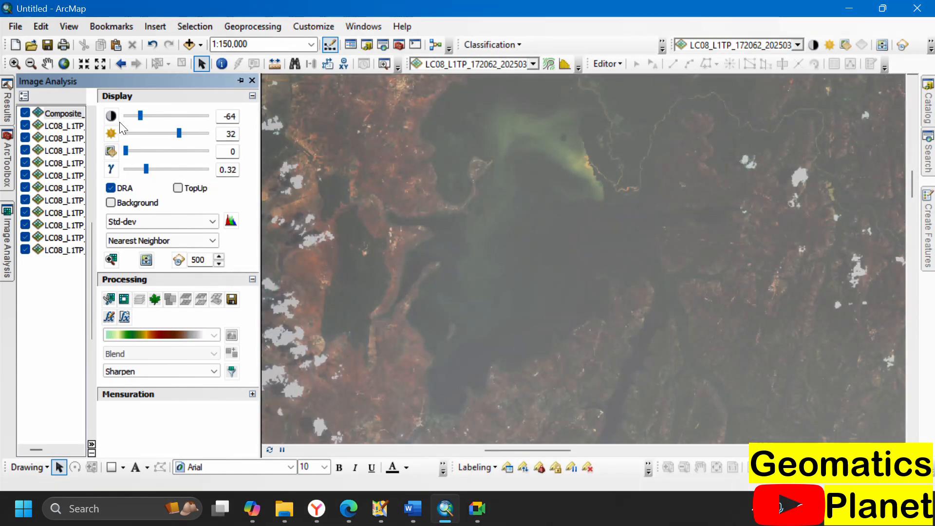
# Reset the composite's gamma to 1.00 and both its brightness and contrast to 0
pyautogui.click(113, 169)
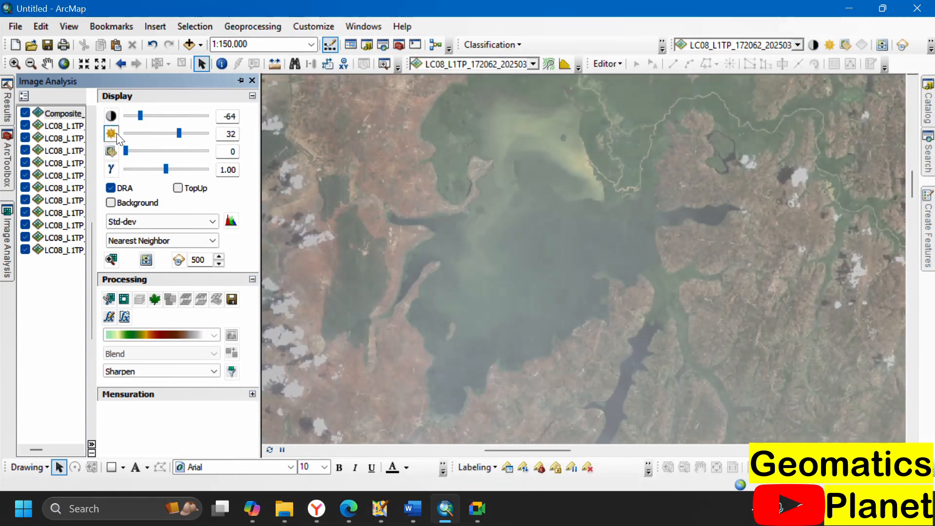
pyautogui.click(116, 133)
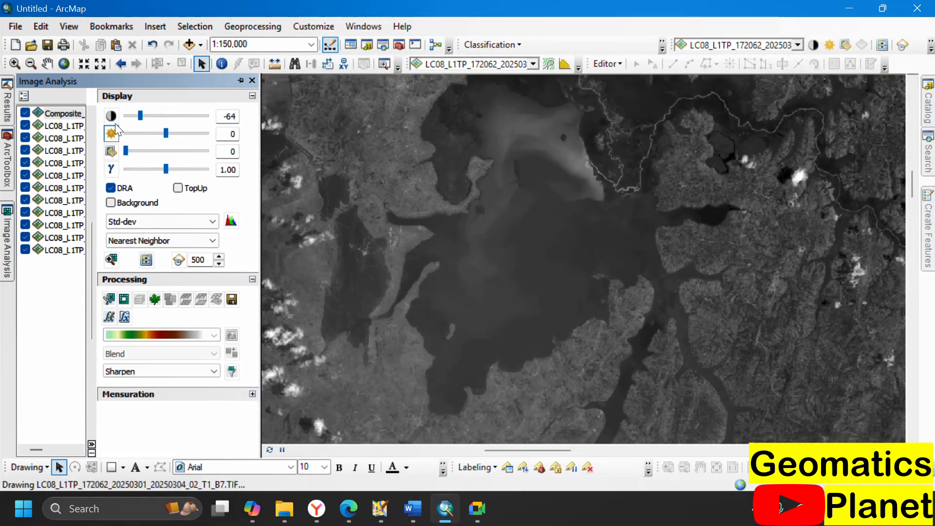
pyautogui.click(111, 115)
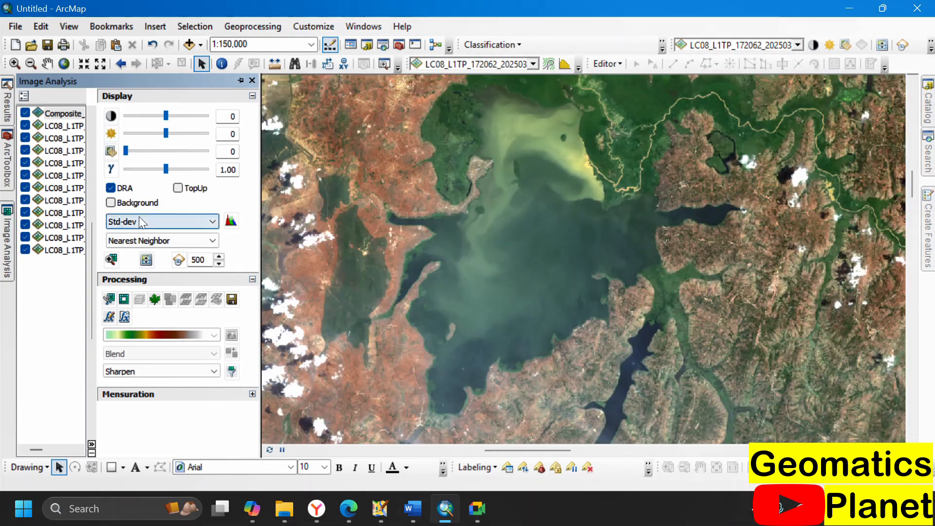
# Turn off DRA for the composite while viewing the river inlet area at 1:60,000
pyautogui.scroll(-4, 804, 343)
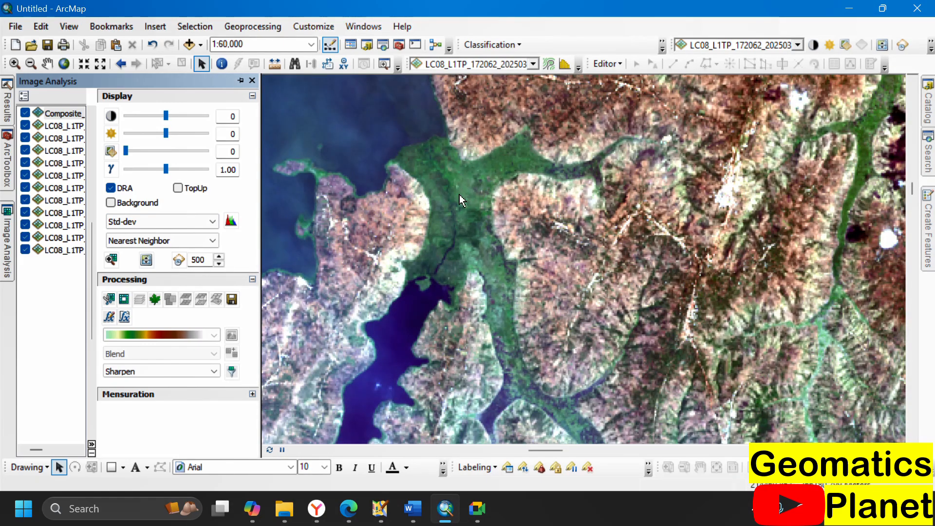
pyautogui.click(112, 189)
pyautogui.click(112, 188)
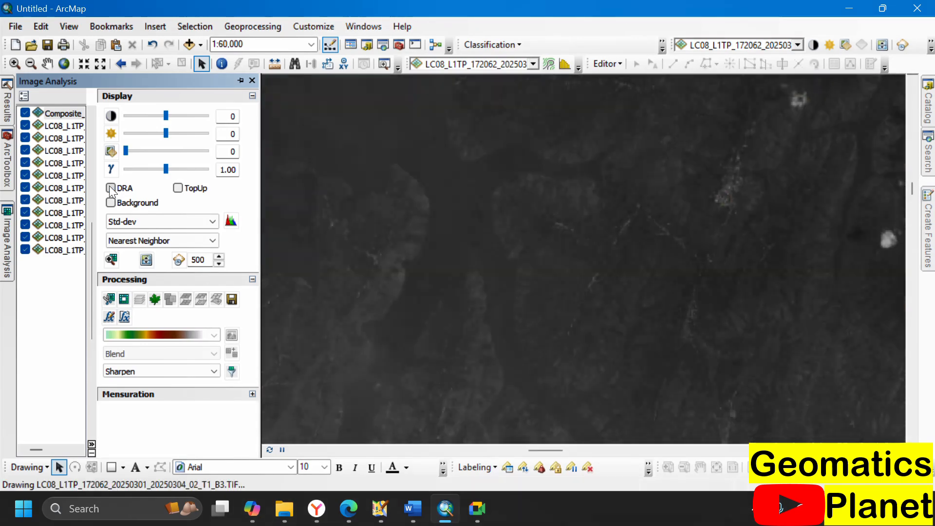
# Turn on DRA for the composite and widen the Image Analysis layer list to read the band numbers of the layers
pyautogui.click(110, 188)
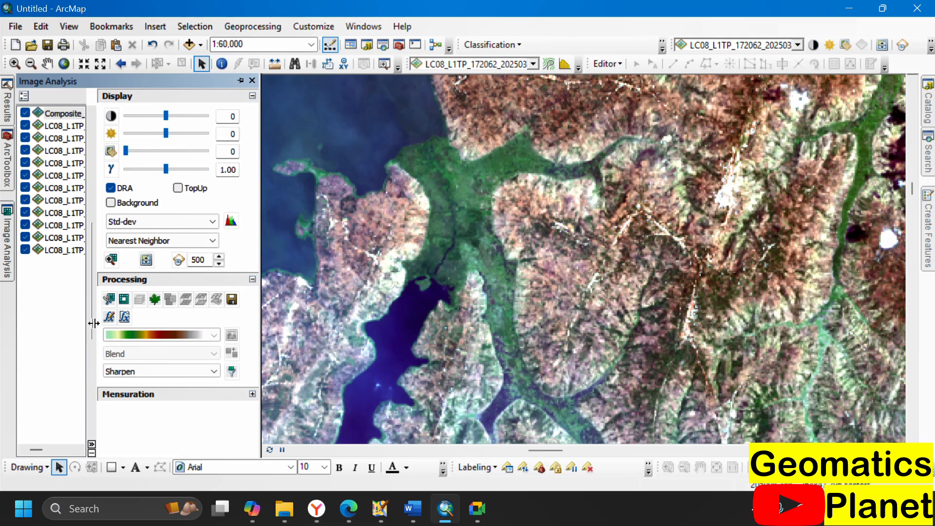
pyautogui.moveTo(92, 322); pyautogui.dragTo(207, 254)
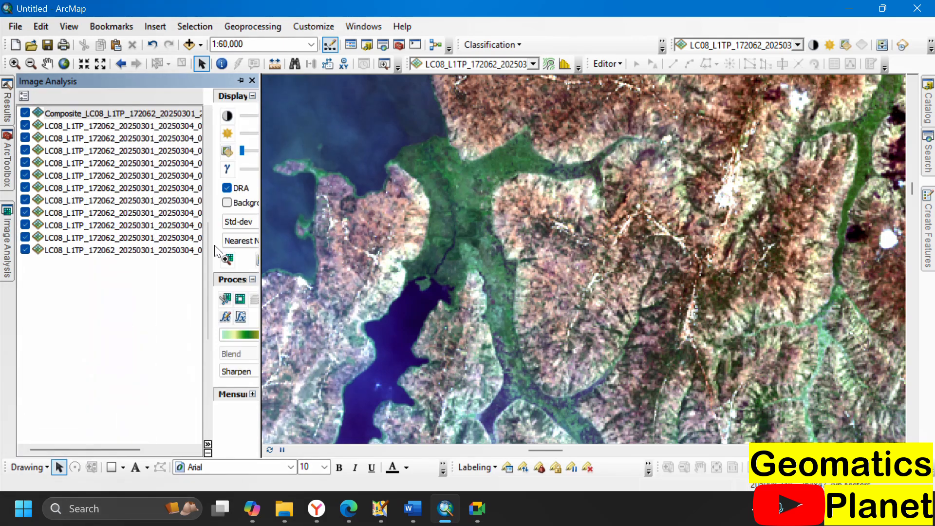
pyautogui.click(111, 443)
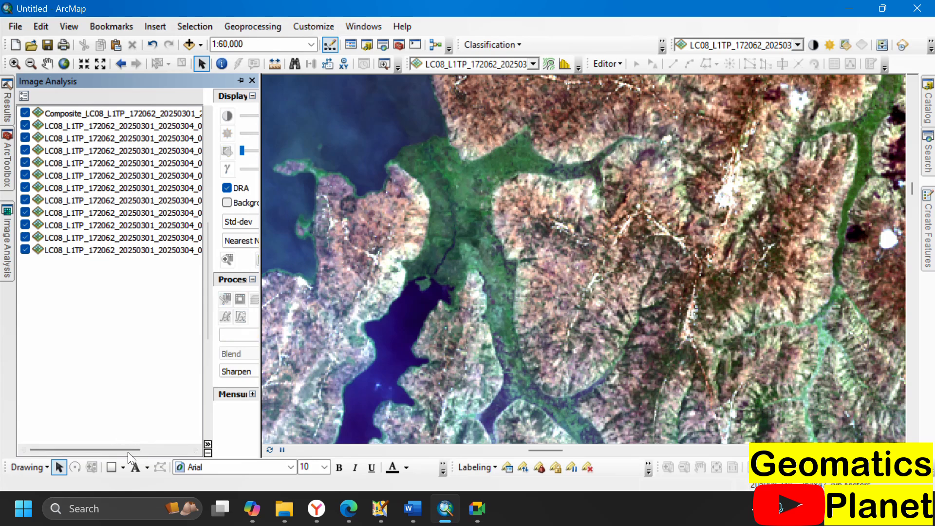
pyautogui.moveTo(127, 451); pyautogui.dragTo(199, 441)
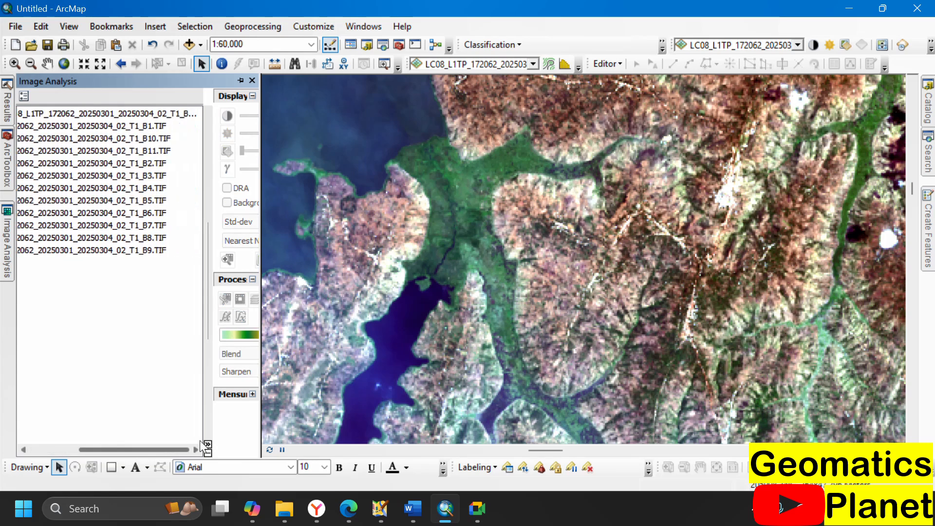
# Compute an NDVI layer from the Landsat 8 band 4 and band 5 layers
pyautogui.click(157, 196)
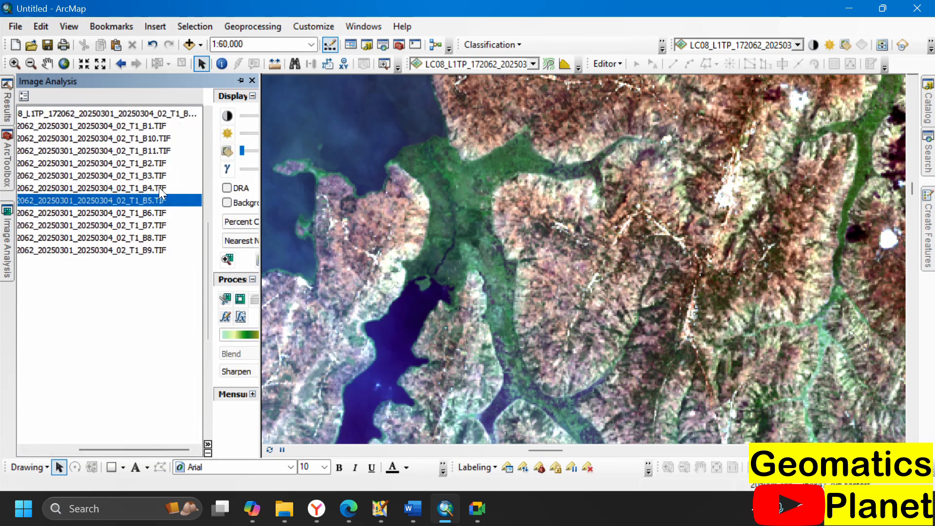
pyautogui.click(159, 187)
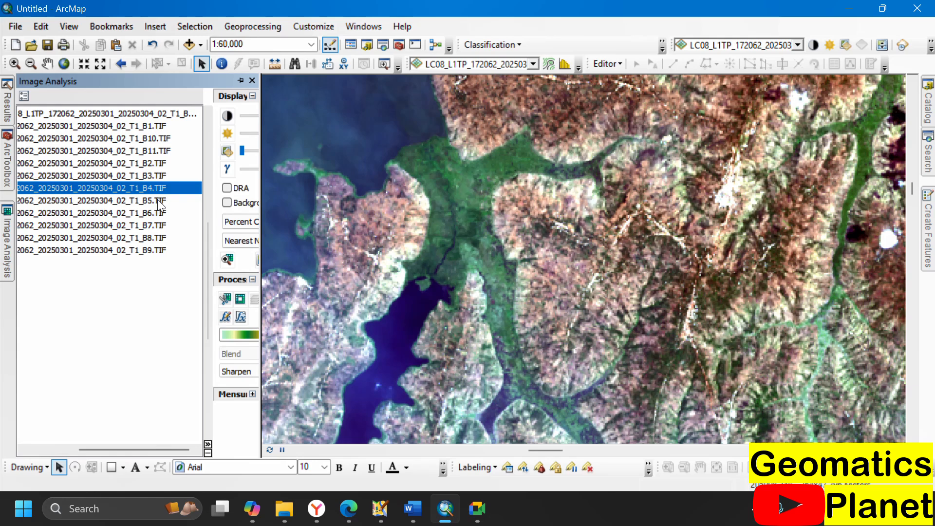
pyautogui.keyDown('ctrl'); pyautogui.click(157, 200); pyautogui.keyUp('ctrl')
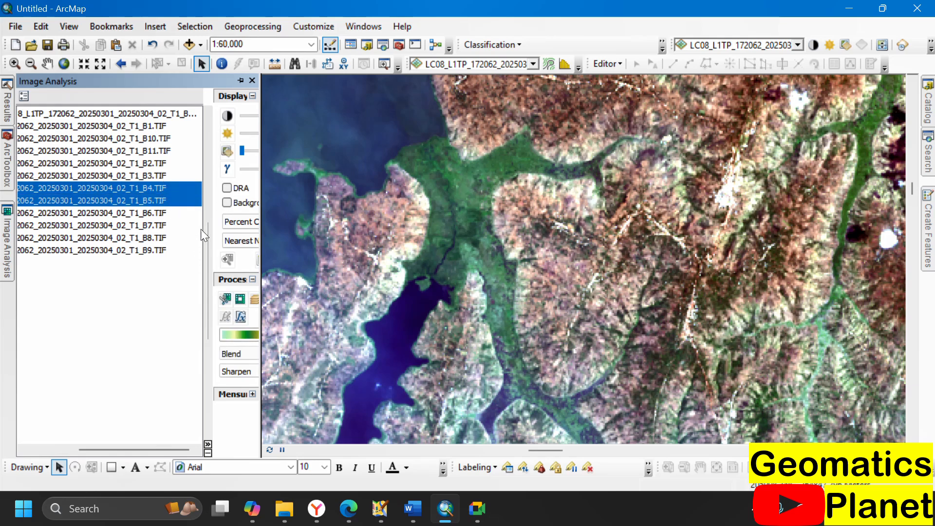
pyautogui.moveTo(201, 231); pyautogui.dragTo(166, 231)
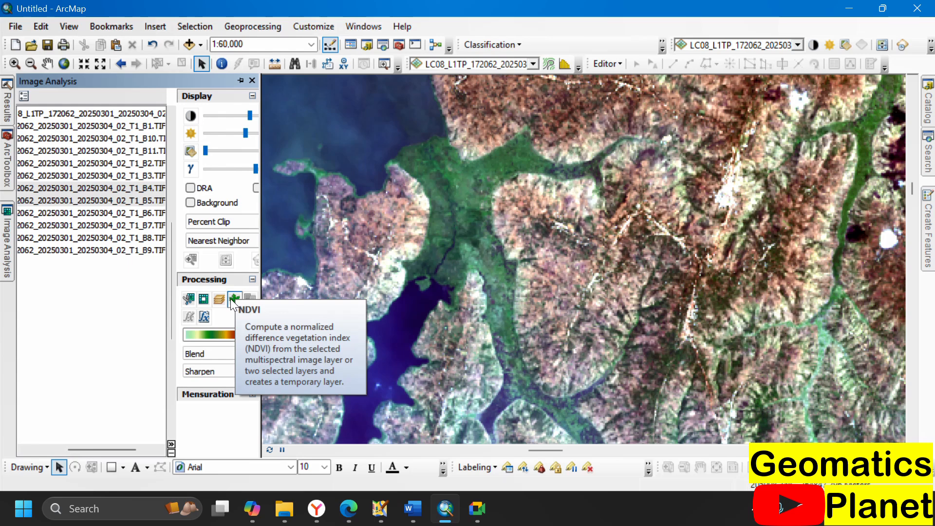
pyautogui.click(234, 298)
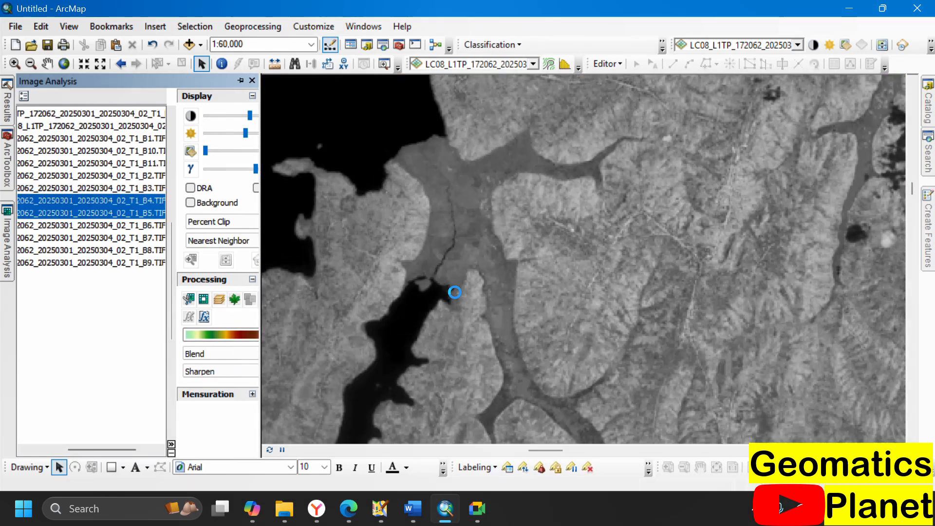
# Examine the NDVI layer around the lake at 1:400,000 and over the whole scene at 1:2,000,000
pyautogui.scroll(6, 487, 241)
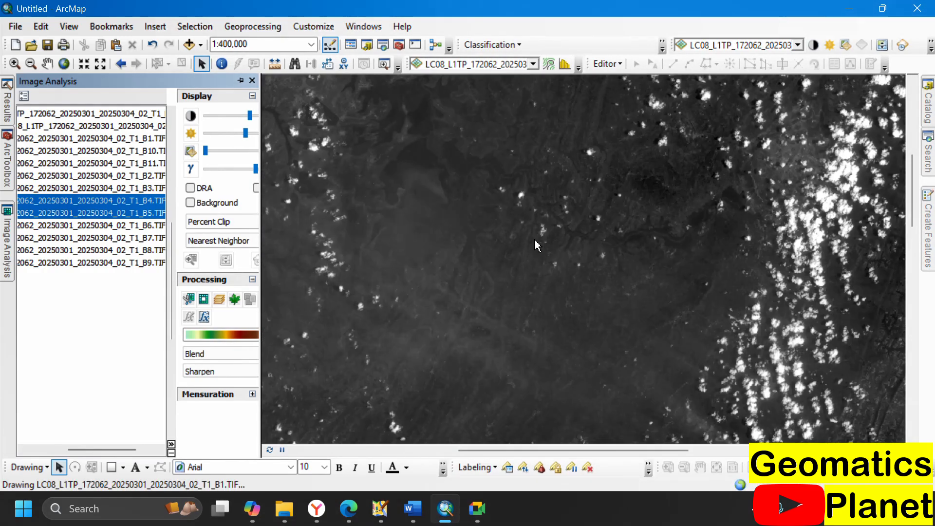
pyautogui.scroll(3, 564, 249)
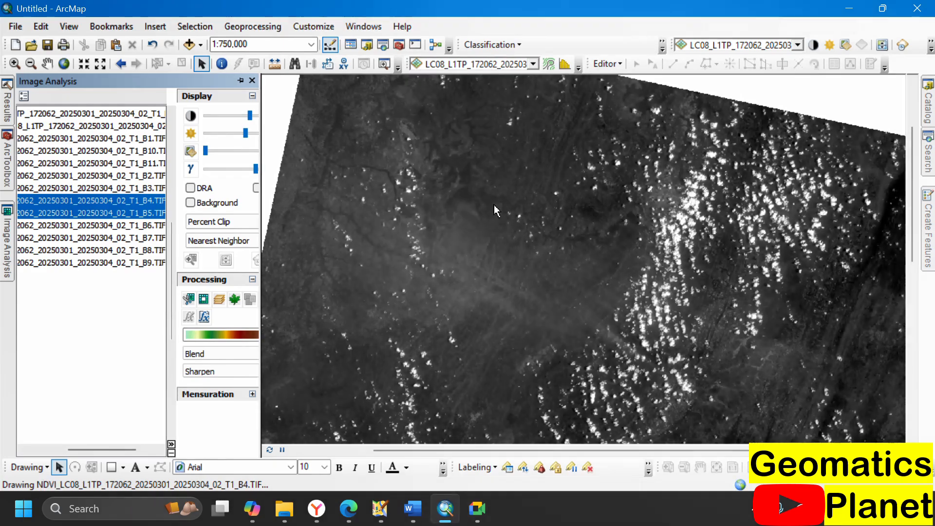
pyautogui.scroll(-3, 565, 244)
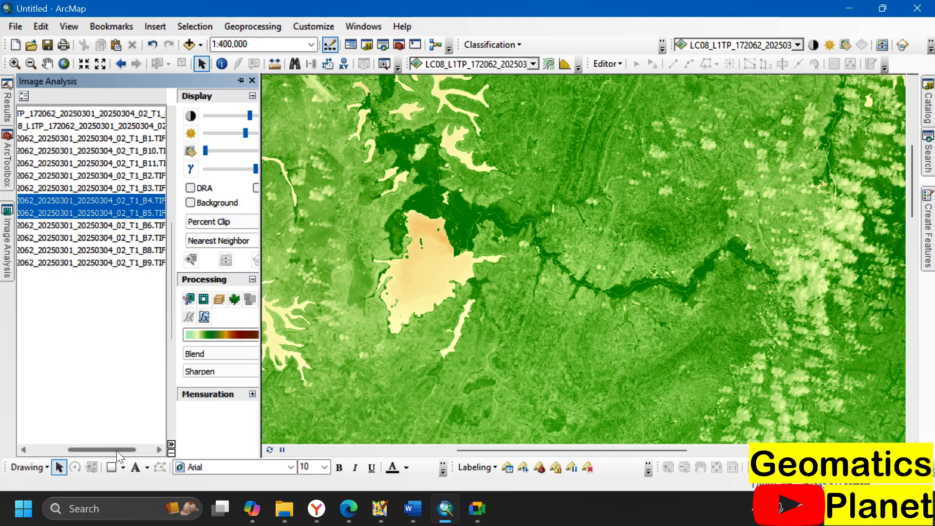
pyautogui.moveTo(116, 451); pyautogui.dragTo(73, 451)
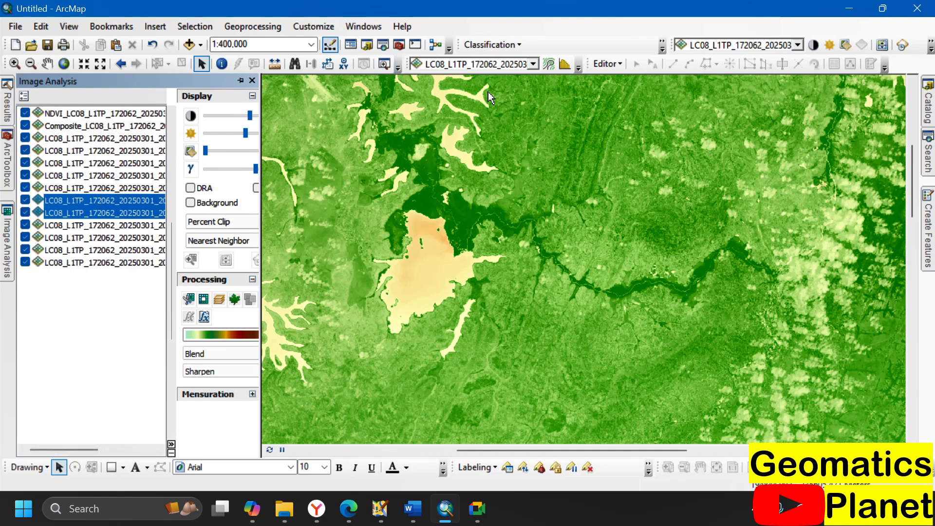
pyautogui.scroll(2, 545, 185)
pyautogui.scroll(4, 602, 156)
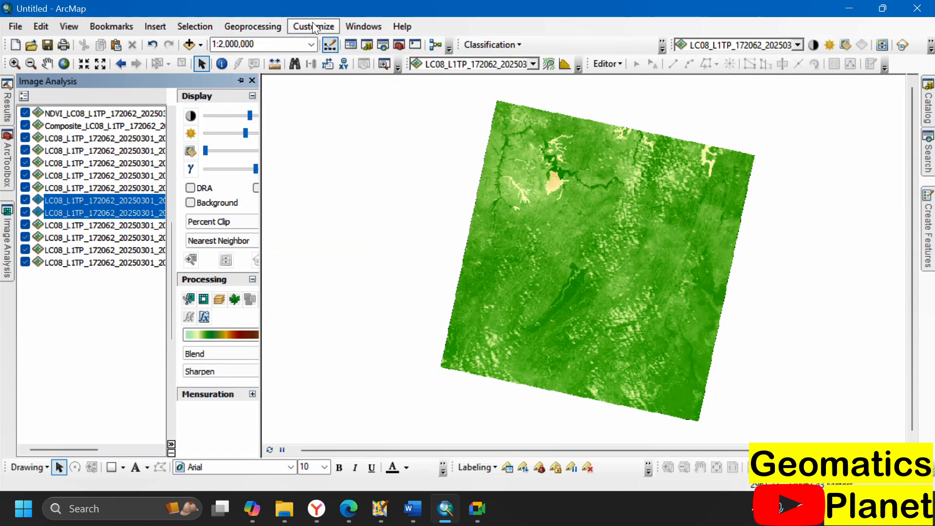
# Show the Table Of Contents and auto-hide the Image Analysis window
pyautogui.click(368, 26)
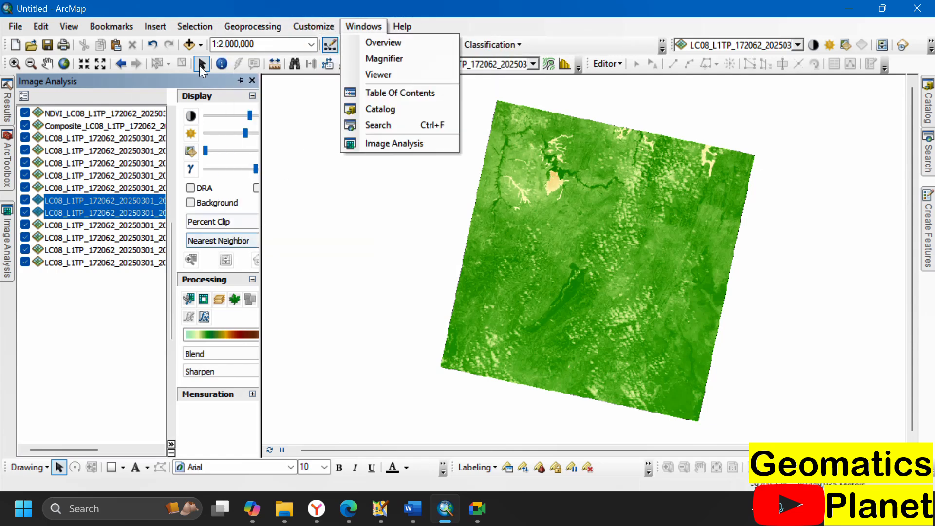
pyautogui.click(240, 78)
pyautogui.click(241, 77)
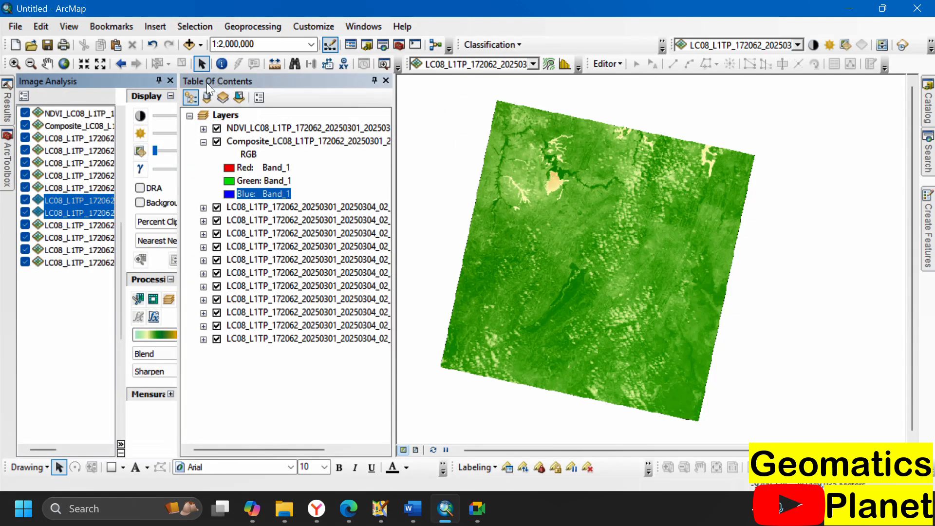
pyautogui.click(158, 79)
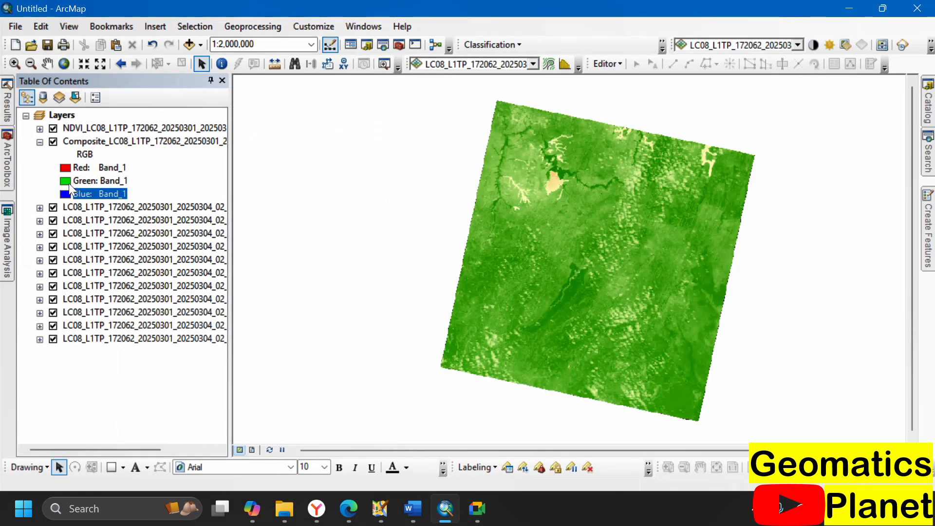
# Collapse the composite's legend, expand the NDVI layer's legend and look through its colormap classes
pyautogui.click(39, 142)
pyautogui.click(39, 128)
pyautogui.scroll(-20, 49, 202)
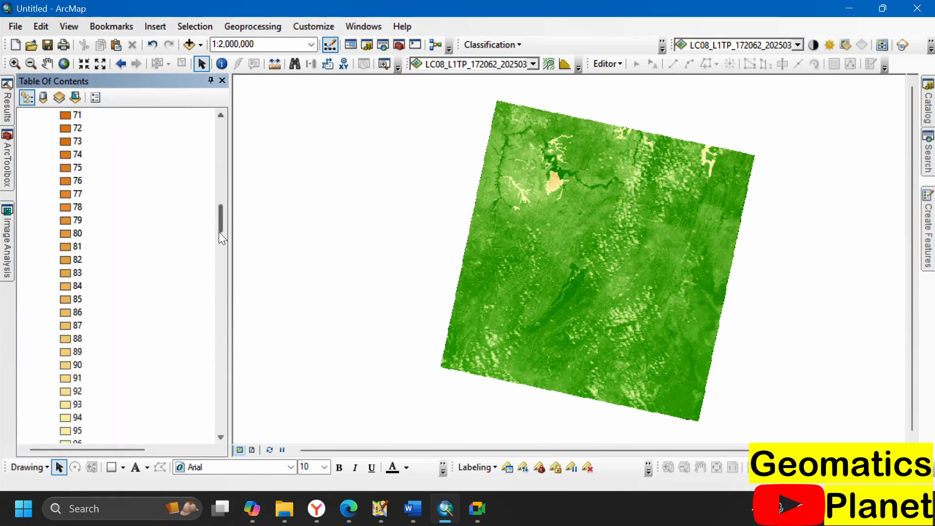
pyautogui.moveTo(219, 233); pyautogui.dragTo(243, 115)
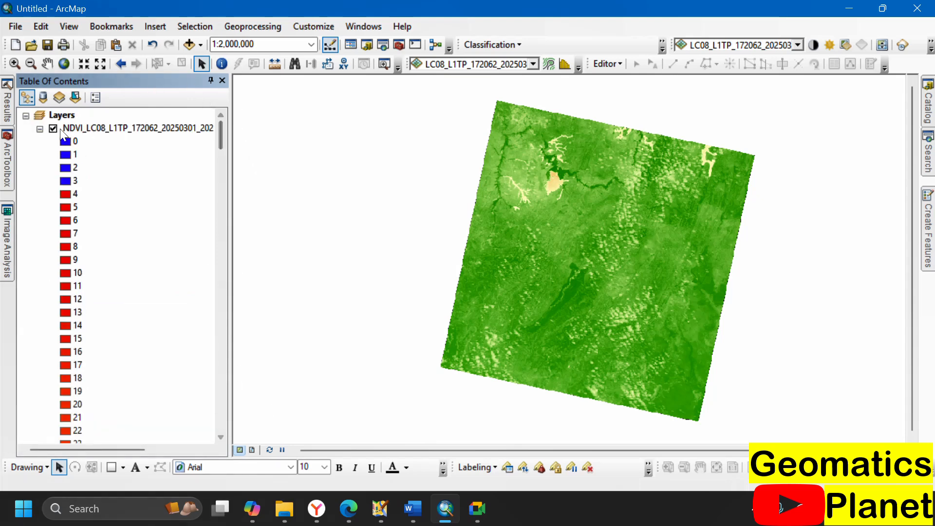
# Change the NDVI layer's symbology to Stretched with the dark green-yellow-red color ramp and invert the ramp
pyautogui.rightClick(87, 132)
pyautogui.click(144, 344)
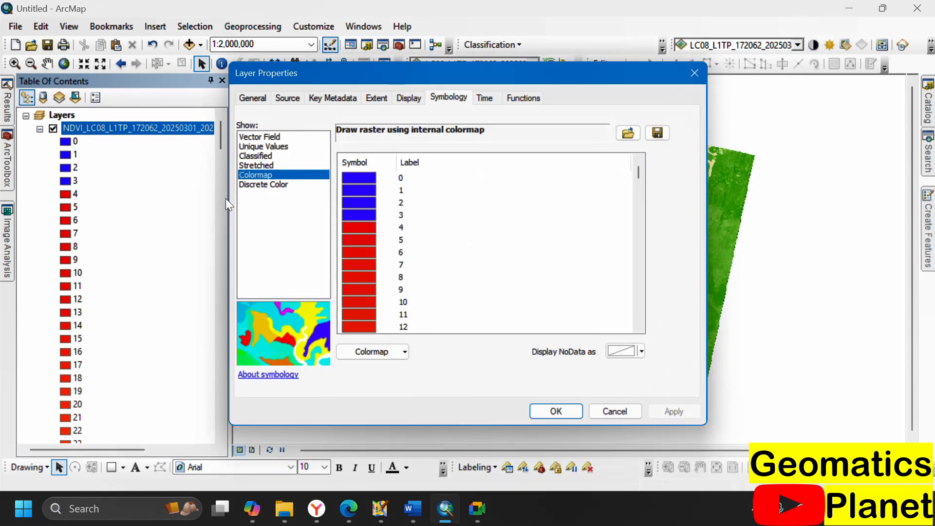
pyautogui.click(264, 166)
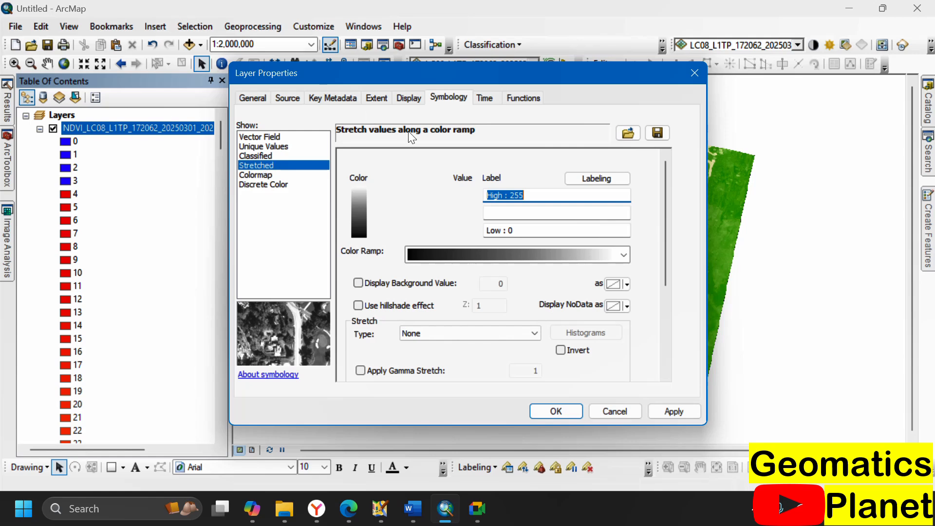
pyautogui.click(441, 256)
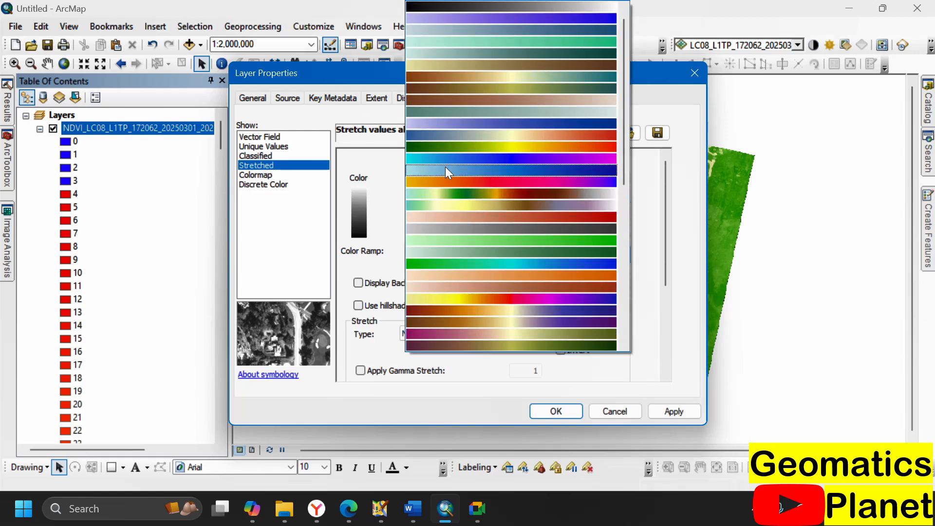
pyautogui.click(451, 147)
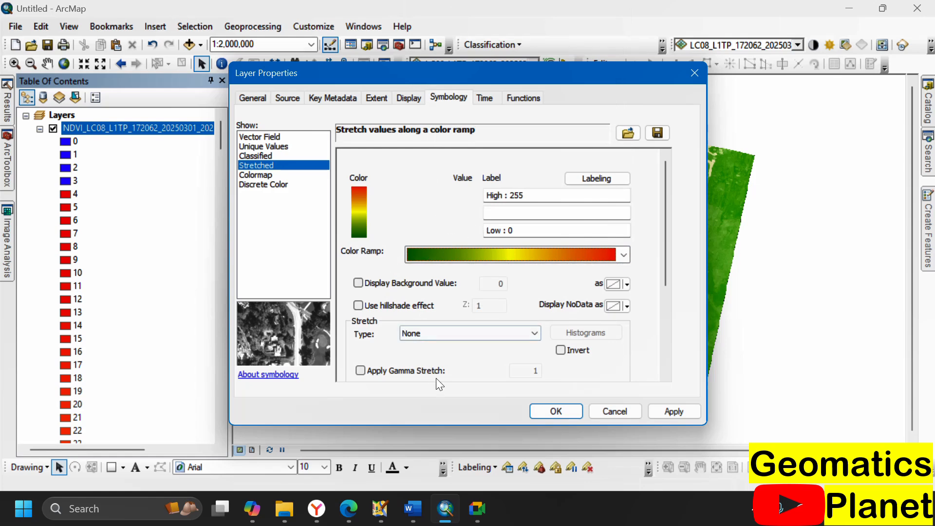
pyautogui.click(551, 410)
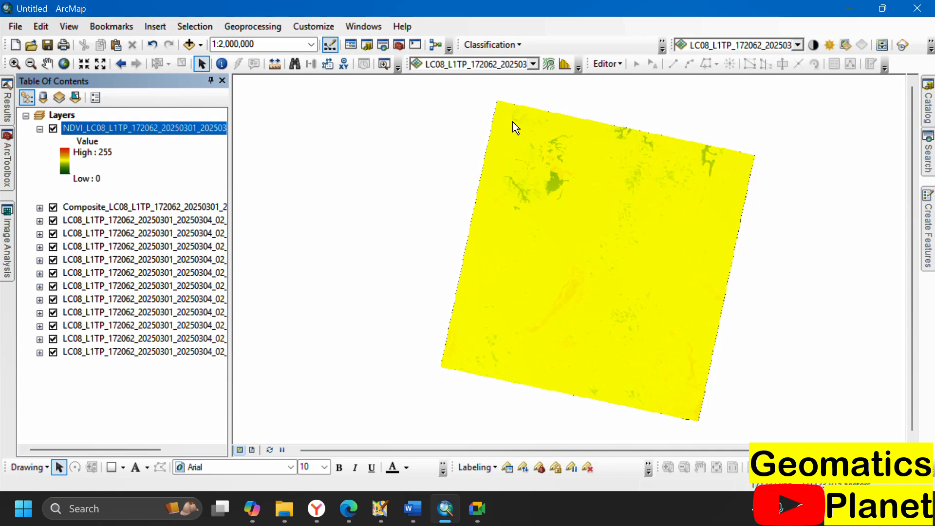
pyautogui.click(62, 159)
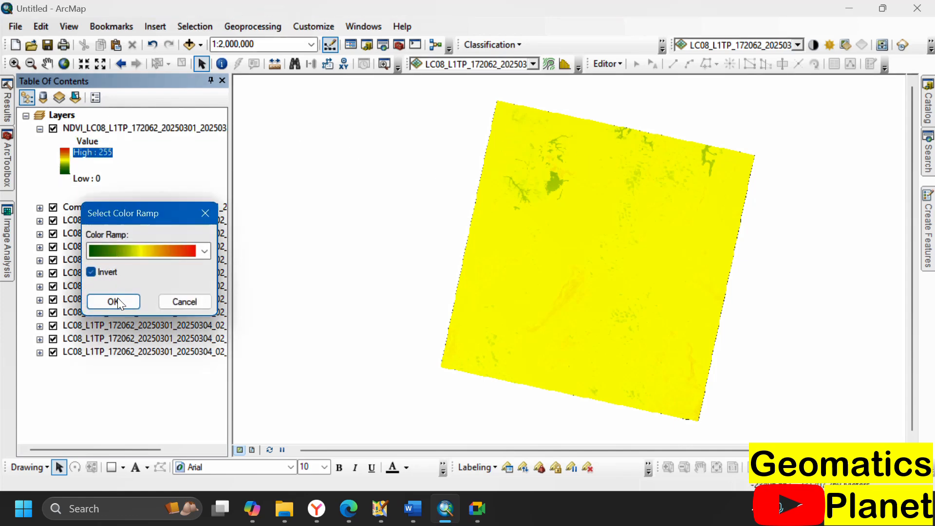
pyautogui.click(115, 302)
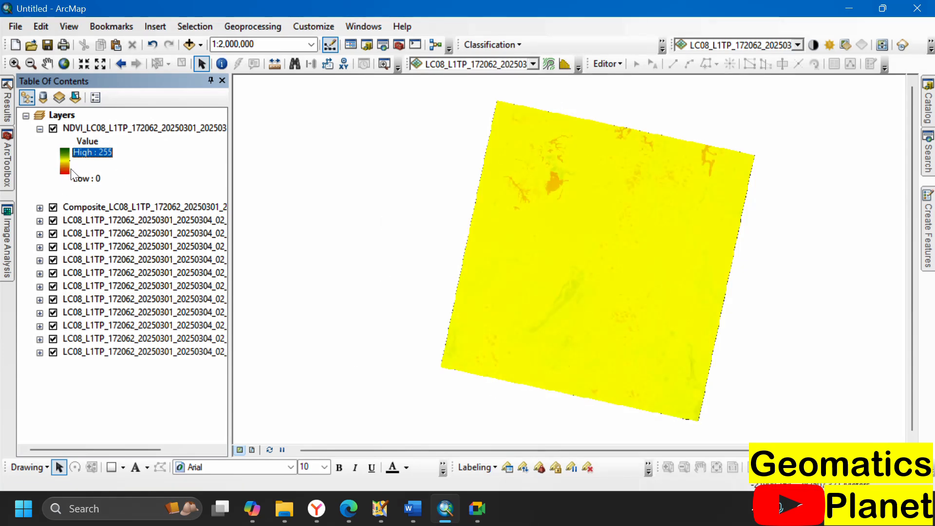
# Collapse the NDVI layer's legend and remove the layer from the map
pyautogui.click(40, 129)
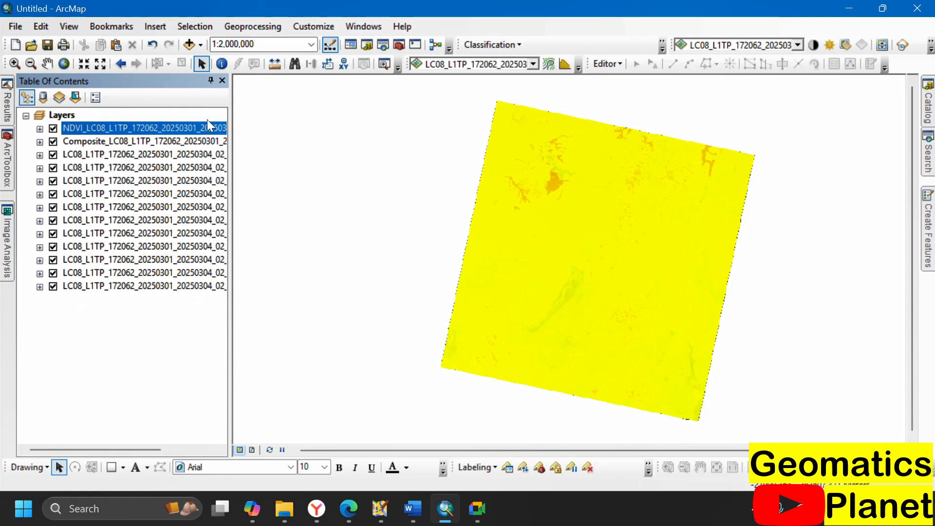
pyautogui.rightClick(73, 130)
pyautogui.click(98, 154)
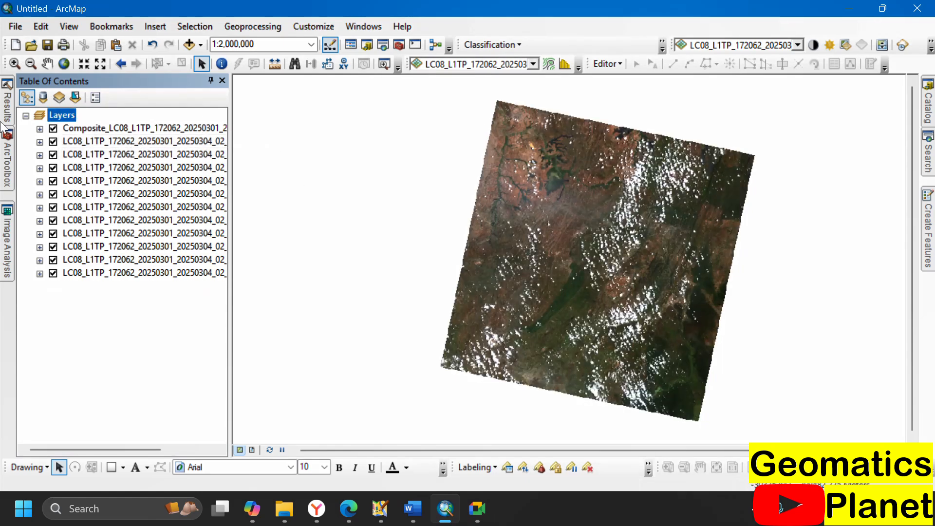
# Collapse the Raster toolset and Data Management Tools in ArcToolbox
pyautogui.moveTo(8, 158)
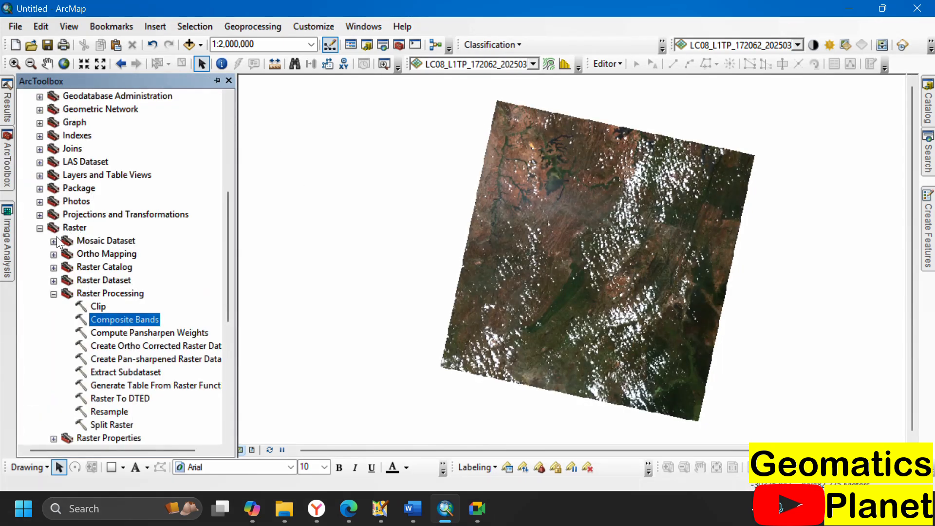
pyautogui.click(40, 228)
pyautogui.scroll(6, 43, 236)
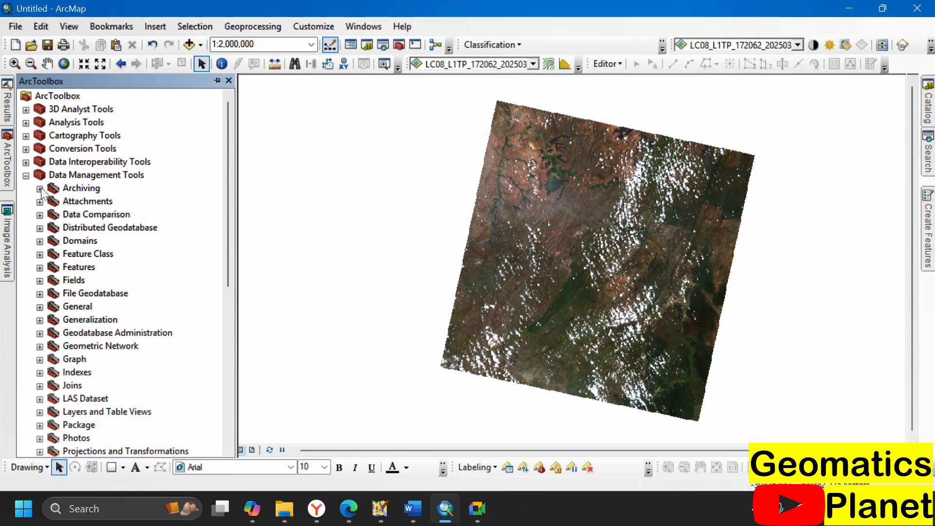
pyautogui.click(26, 176)
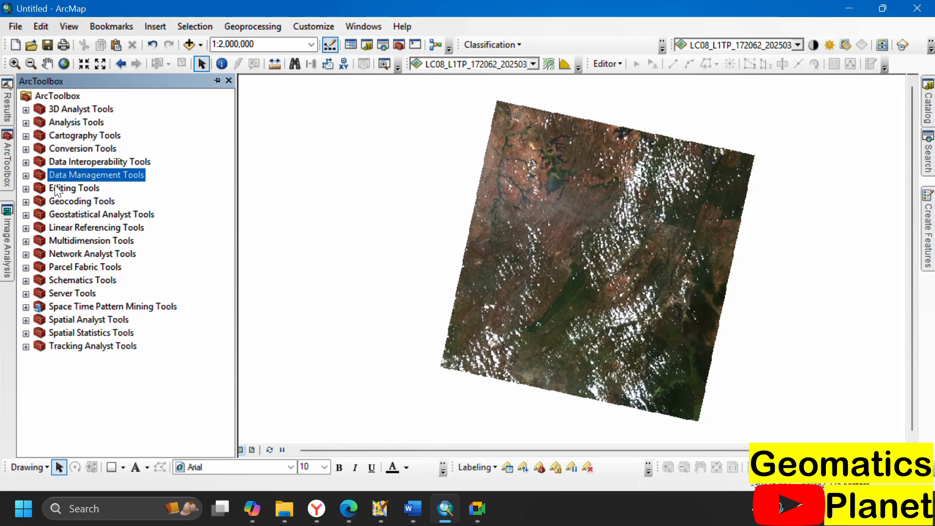
# Switch to Microsoft Edge and look through the Landsat 8 band combinations page from Natural Color down to Vegetation Index
pyautogui.click(360, 503)
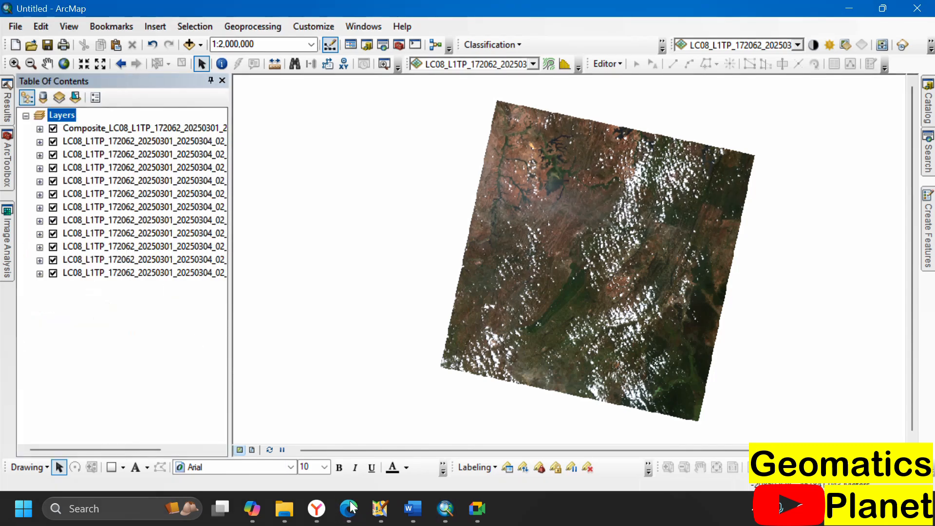
pyautogui.click(350, 507)
pyautogui.scroll(-5, 254, 152)
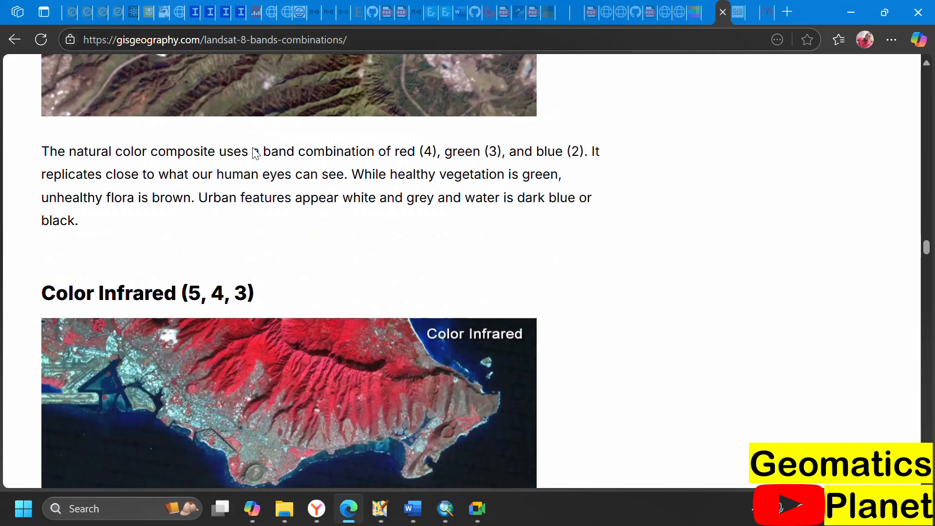
pyautogui.scroll(-20, 255, 153)
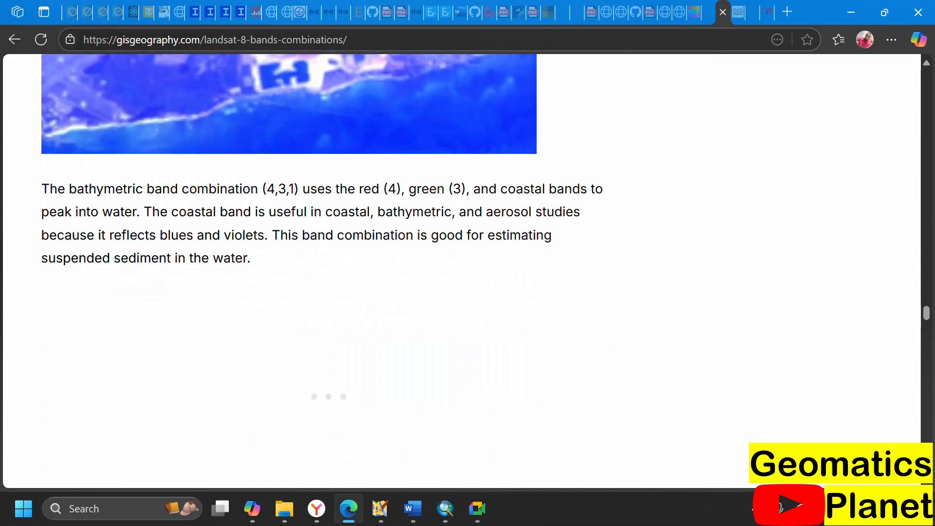
pyautogui.scroll(-15, 253, 175)
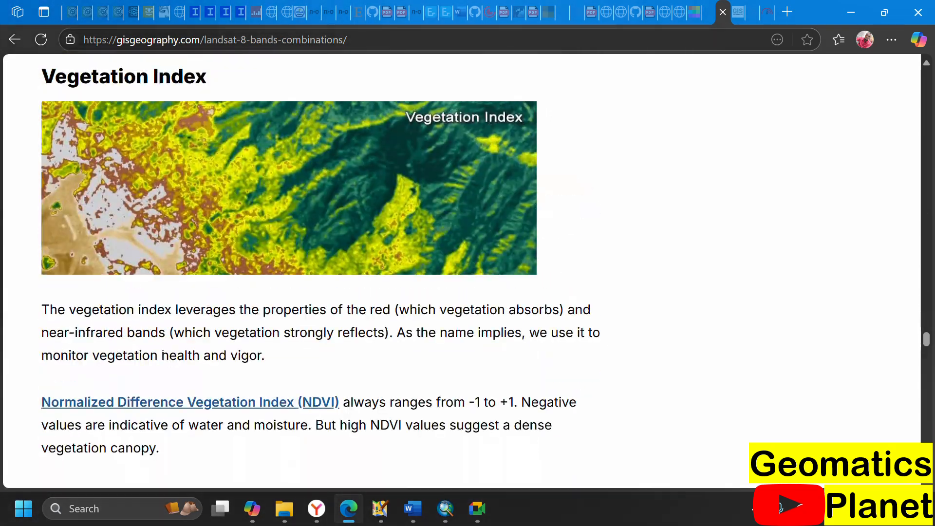
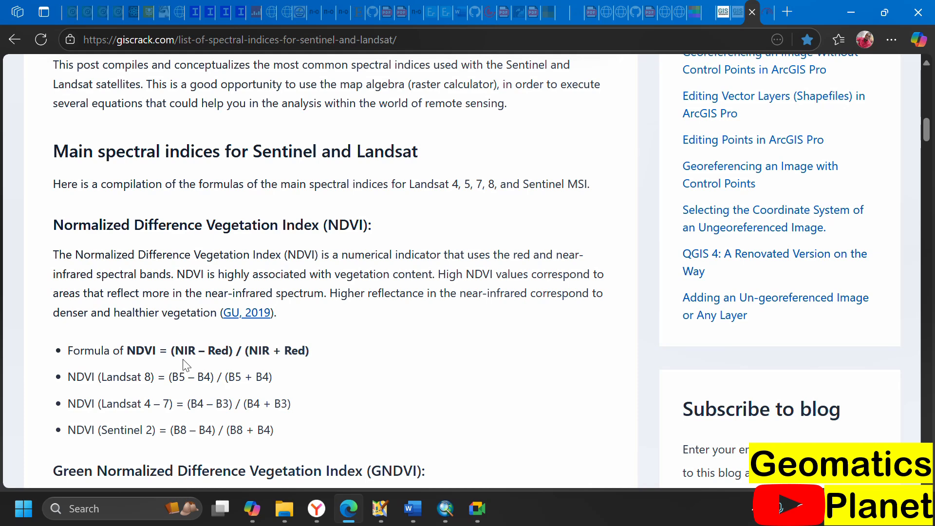
# Review the NDVI formulas for Landsat 8 and Sentinel 2 on the spectral indices page, highlighting each one
pyautogui.scroll(-1, 207, 376)
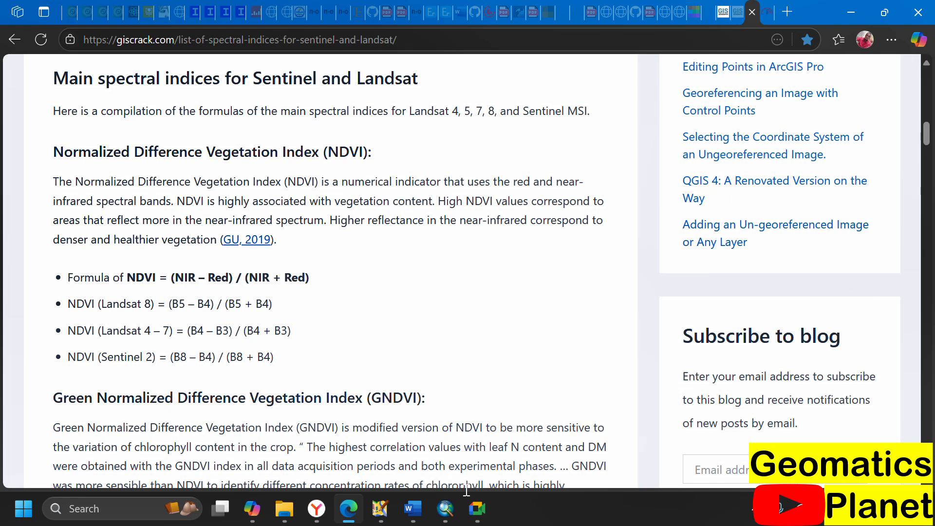
pyautogui.moveTo(445, 508)
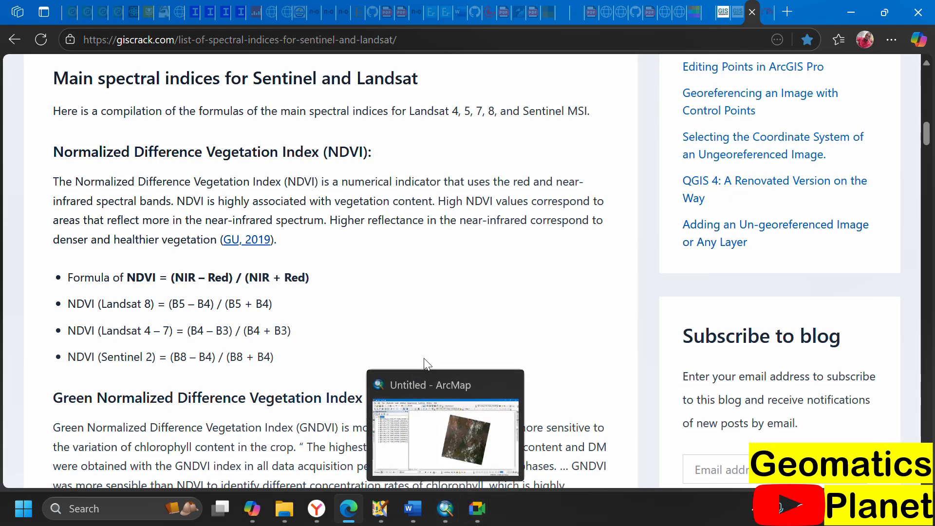
pyautogui.scroll(-2, 384, 255)
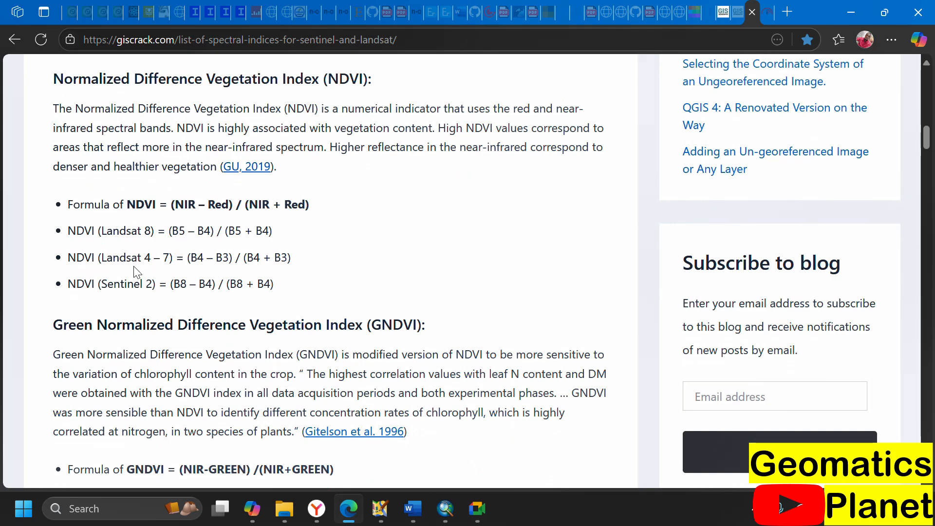
pyautogui.click(445, 508)
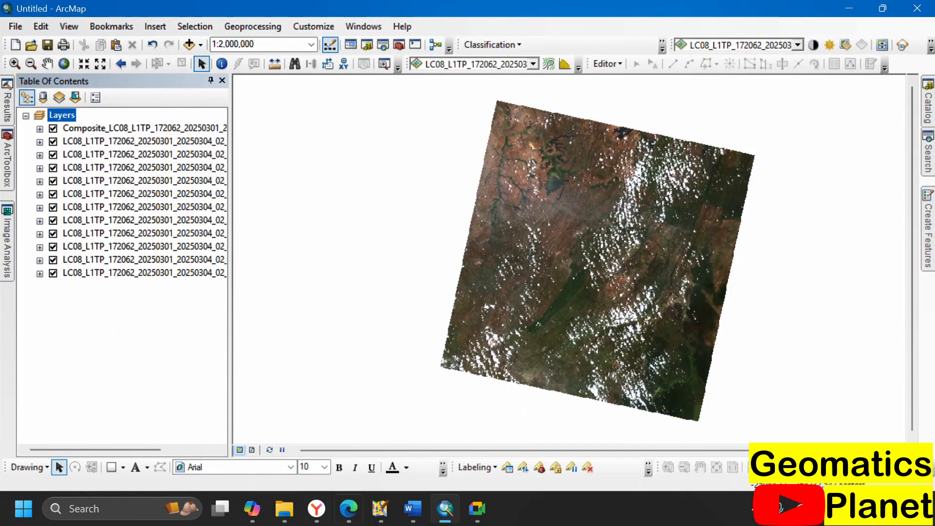
pyautogui.click(350, 515)
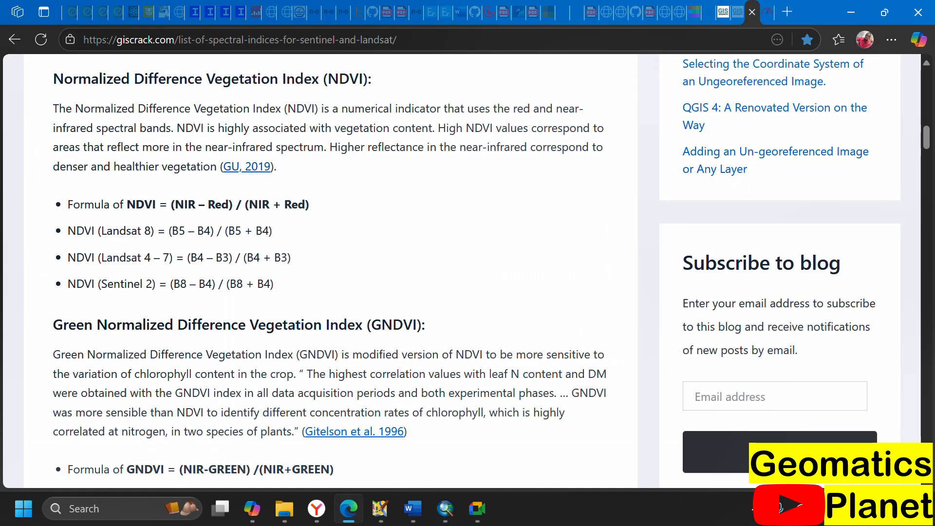
pyautogui.moveTo(68, 231); pyautogui.dragTo(323, 233)
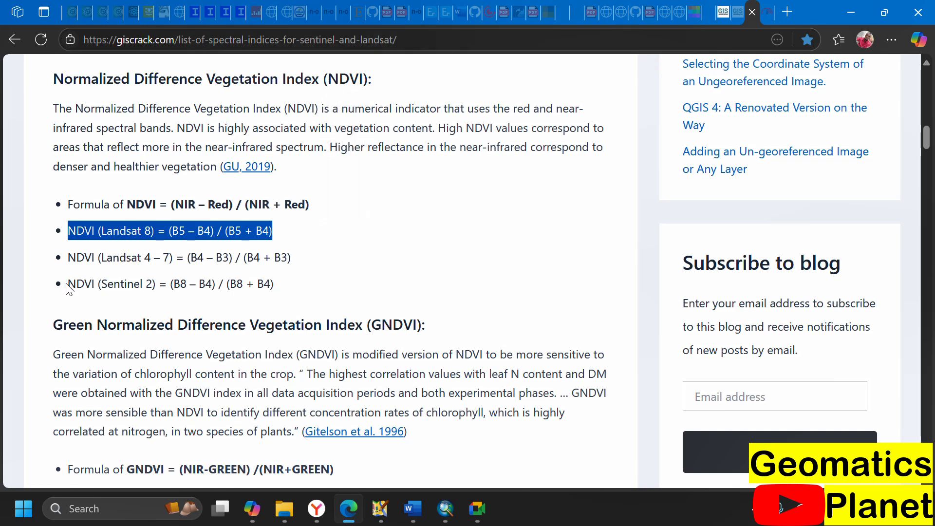
pyautogui.moveTo(69, 284); pyautogui.dragTo(279, 291)
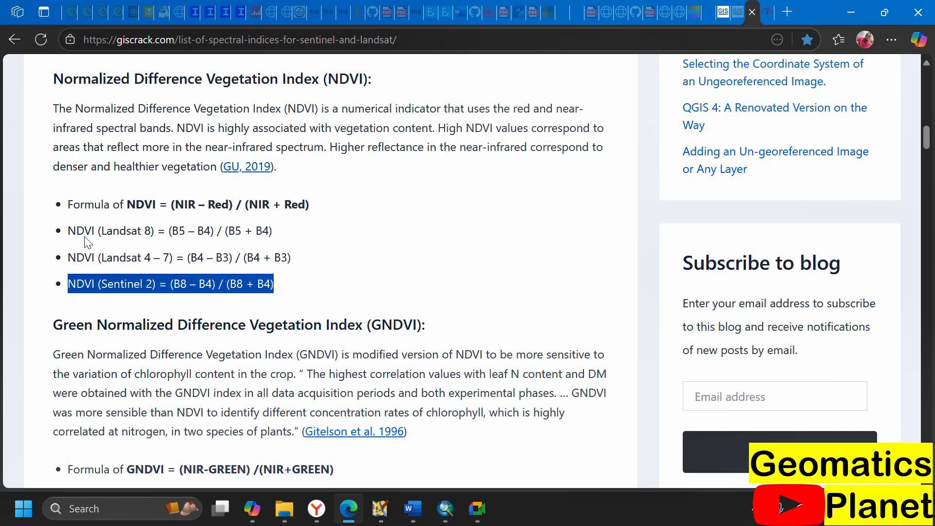
pyautogui.moveTo(67, 230); pyautogui.dragTo(316, 239)
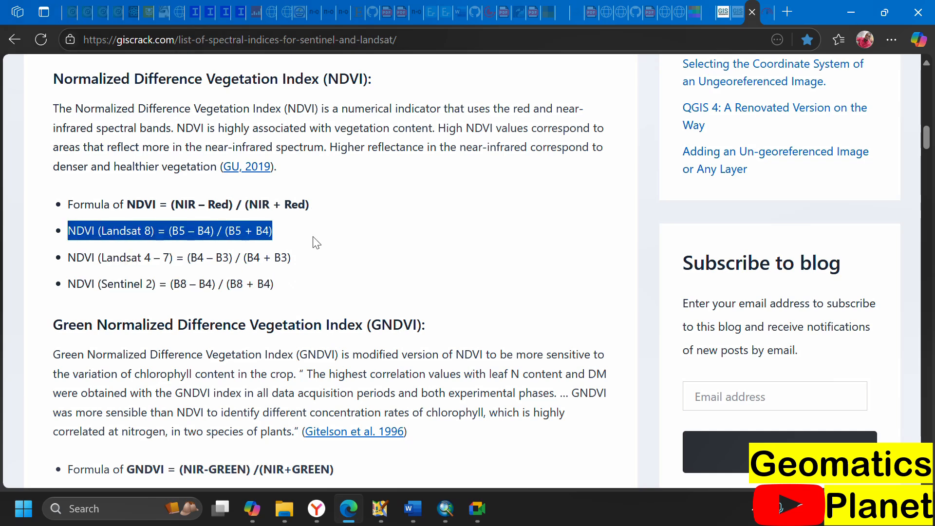
# Switch to ArcMap and open the Raster Calculator from the Map Algebra toolset of Spatial Analyst Tools
pyautogui.click(479, 512)
pyautogui.moveTo(464, 517)
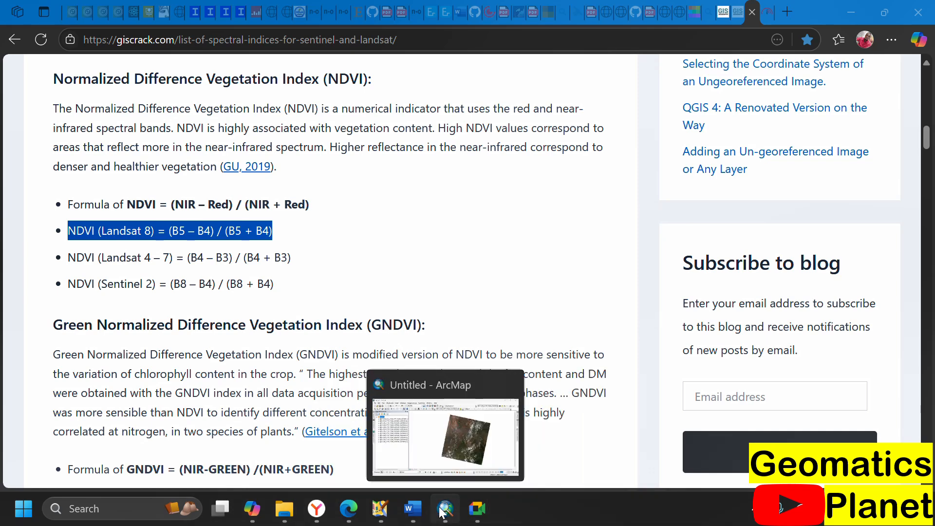
pyautogui.click(442, 510)
pyautogui.click(6, 171)
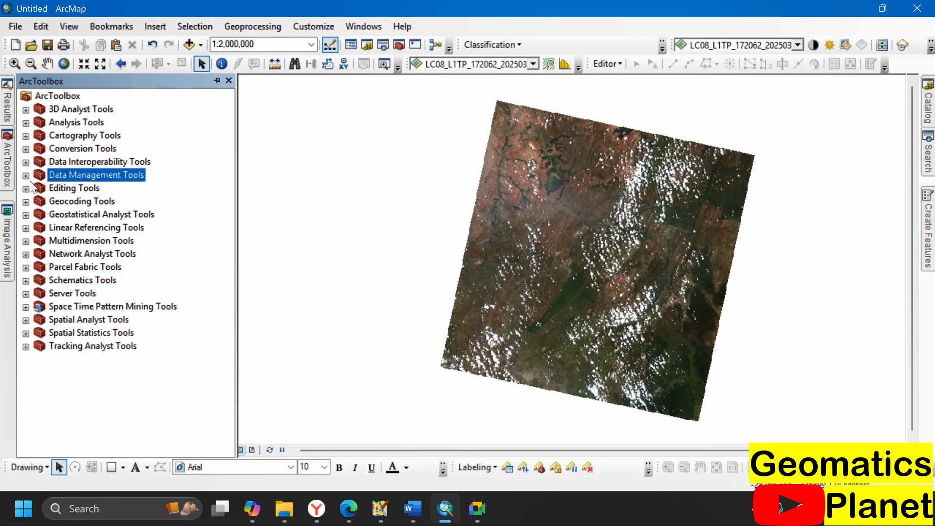
pyautogui.click(28, 321)
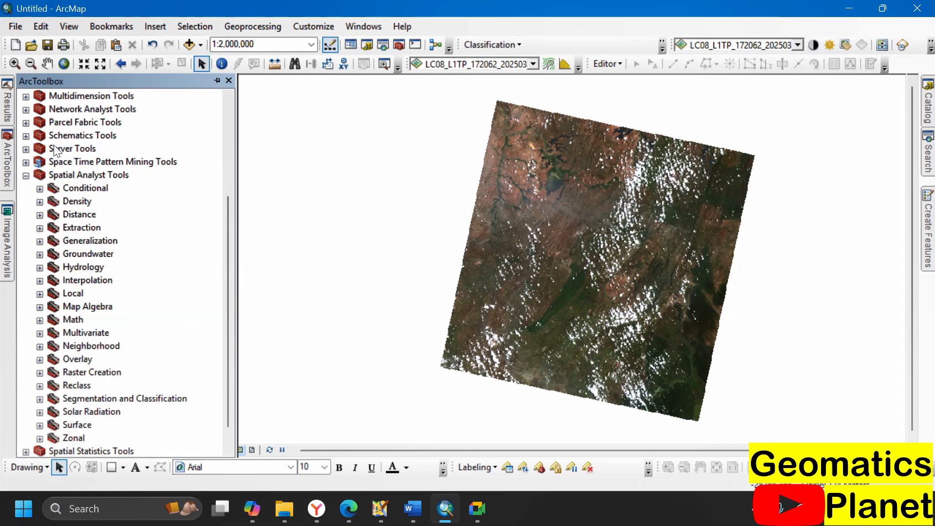
pyautogui.click(40, 307)
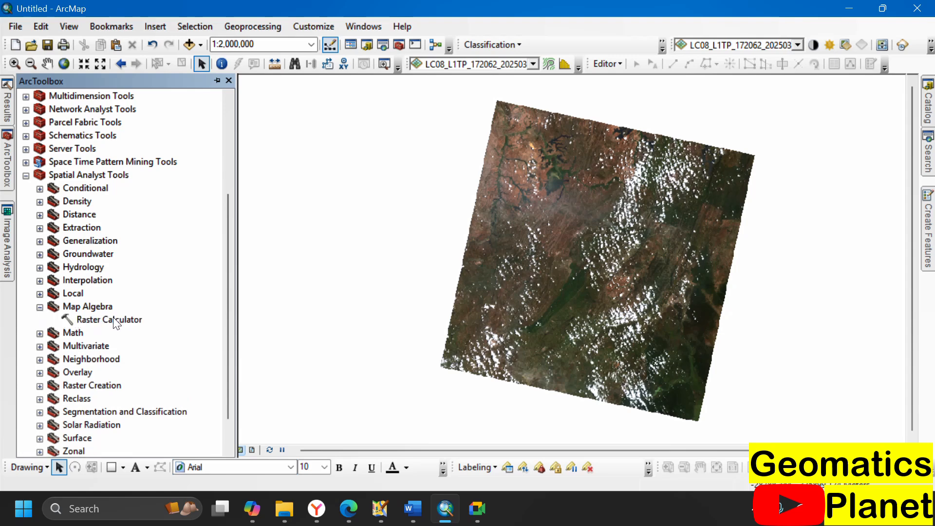
pyautogui.doubleClick(113, 319)
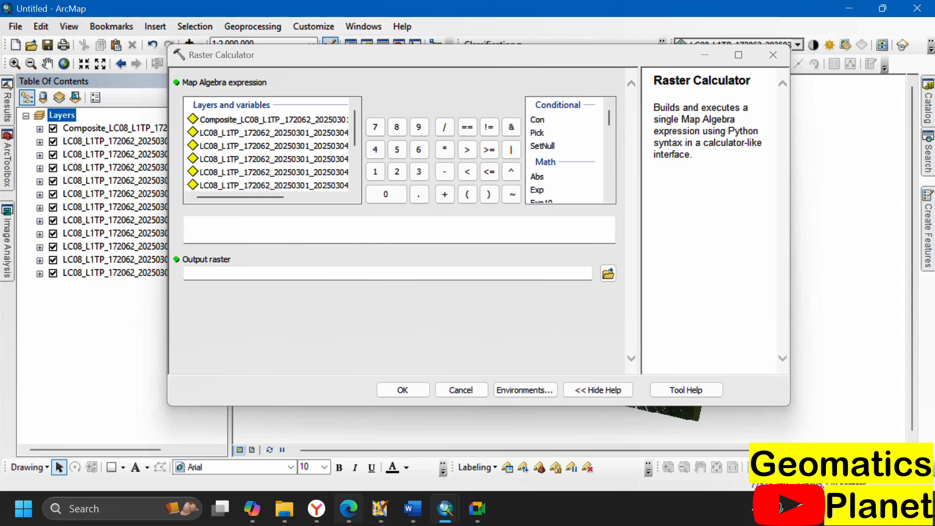
# Switch to Microsoft Edge and read the NDVI description and the Landsat 8 formula on the spectral indices page
pyautogui.click(361, 512)
pyautogui.click(353, 259)
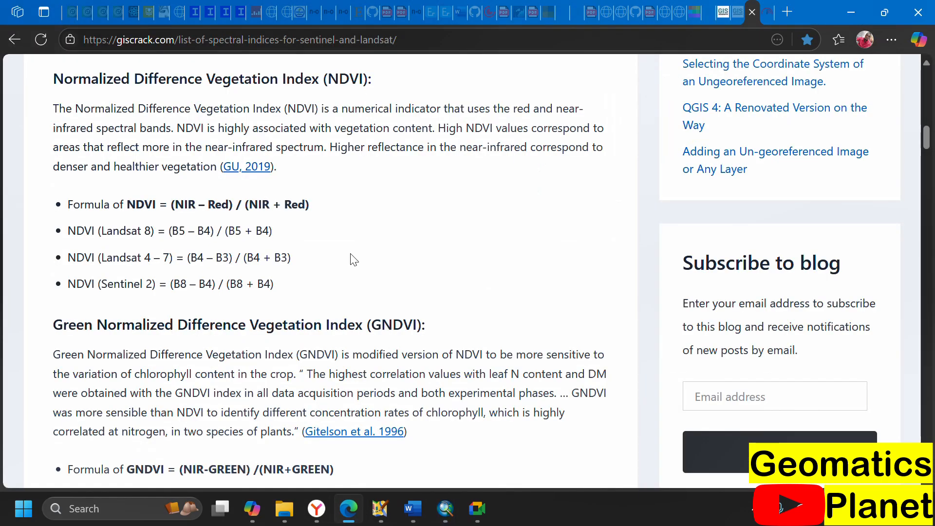
pyautogui.scroll(4, 355, 258)
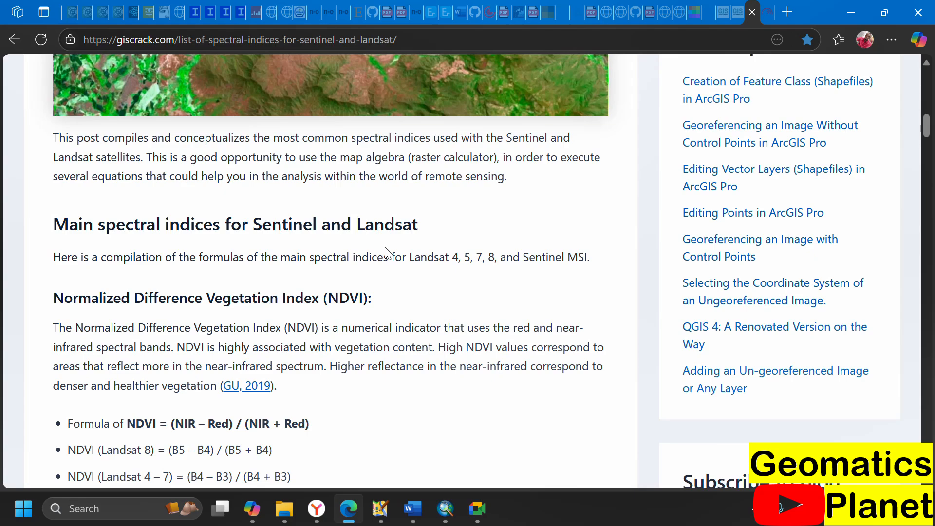
pyautogui.scroll(-3, 254, 229)
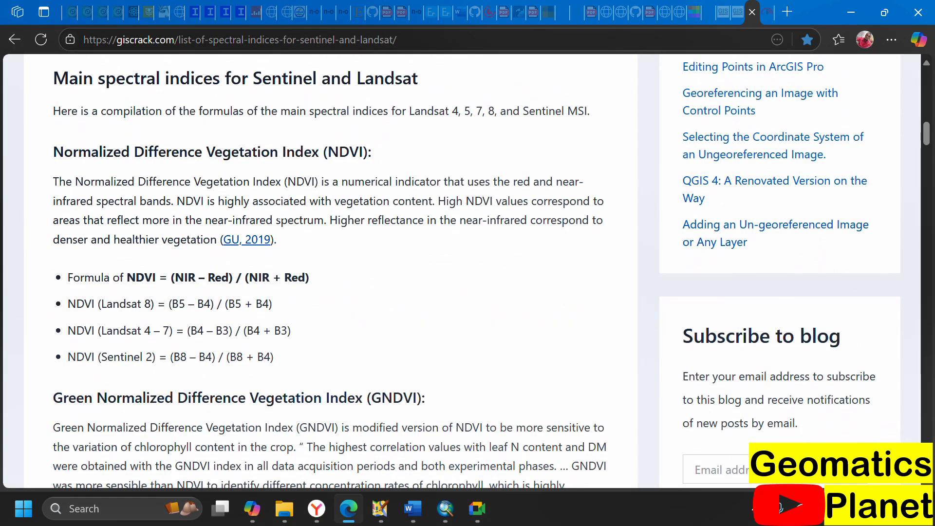
pyautogui.scroll(7, 284, 198)
pyautogui.scroll(7, 285, 197)
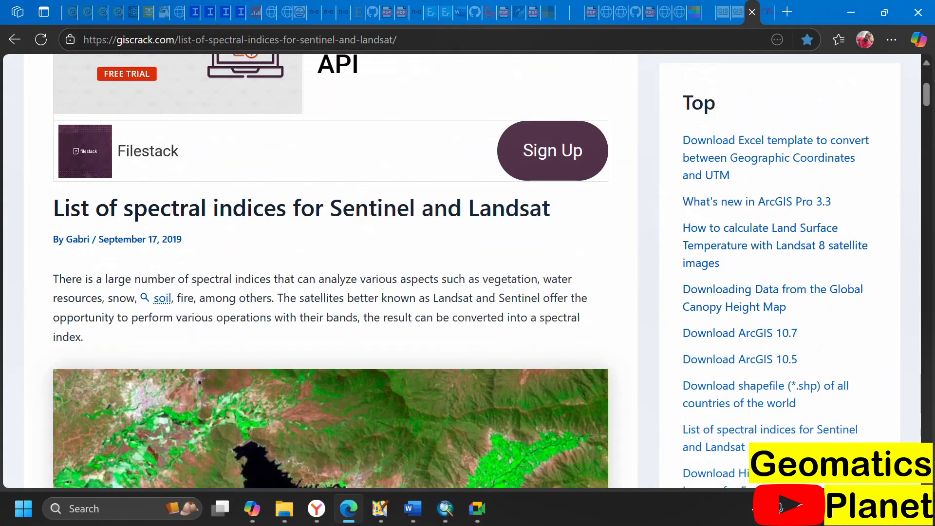
pyautogui.scroll(-14, 261, 221)
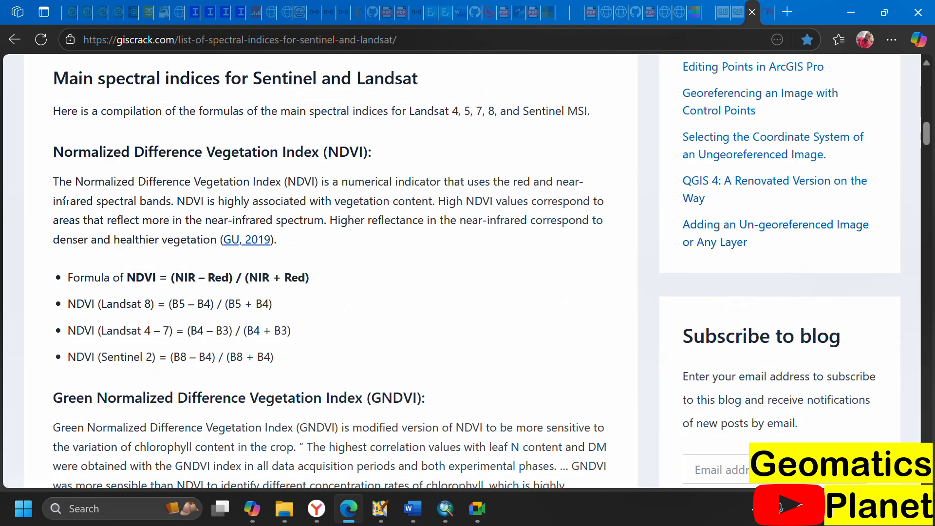
pyautogui.moveTo(339, 181); pyautogui.dragTo(227, 200)
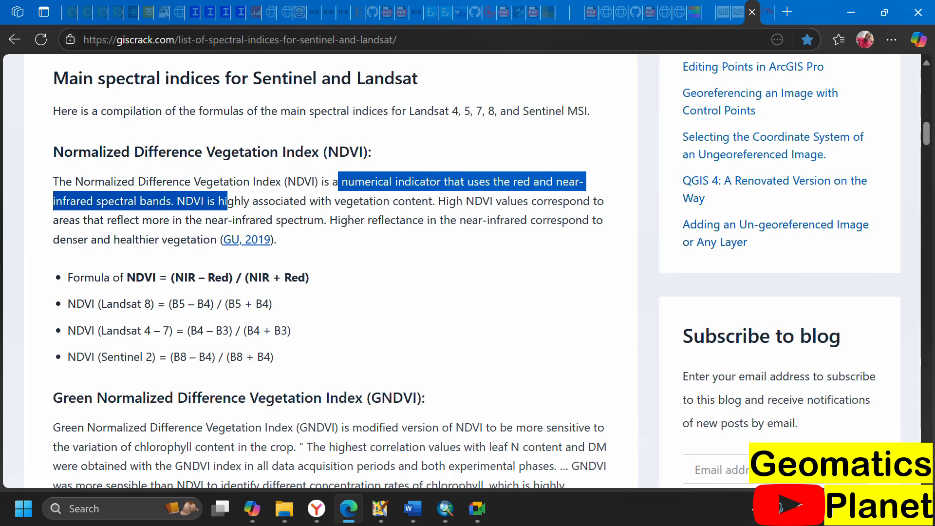
pyautogui.moveTo(445, 200); pyautogui.dragTo(111, 220)
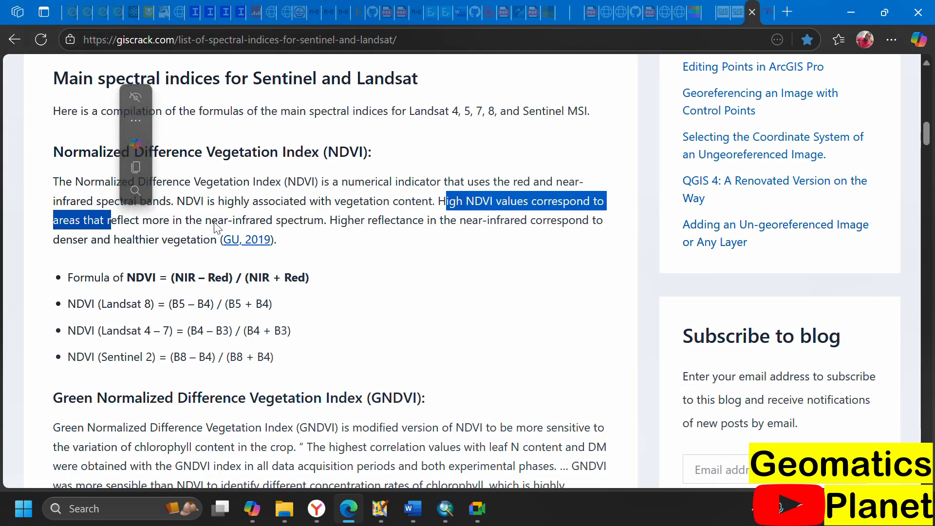
pyautogui.moveTo(341, 220)
pyautogui.mouseDown()
pyautogui.moveTo(414, 236)
pyautogui.moveTo(432, 218)
pyautogui.moveTo(575, 220)
pyautogui.moveTo(259, 221)
pyautogui.moveTo(179, 239)
pyautogui.mouseUp()
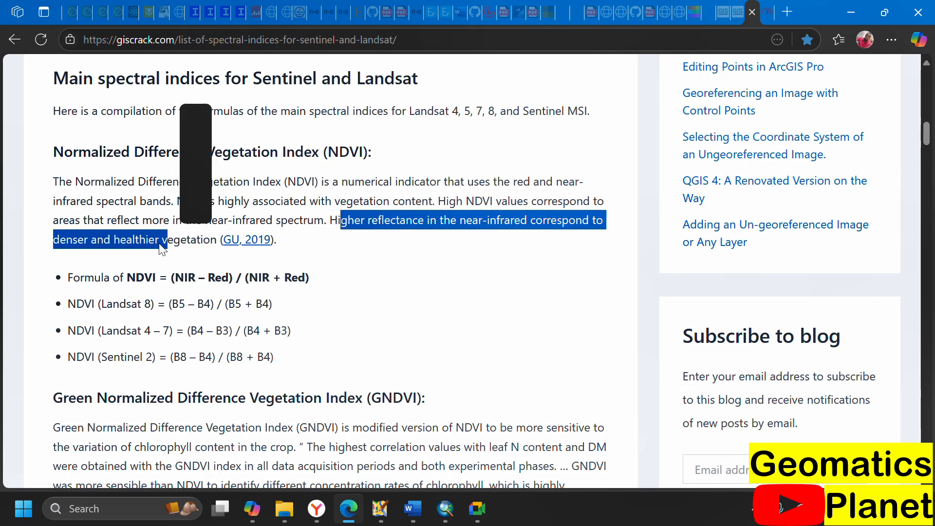
pyautogui.click(202, 249)
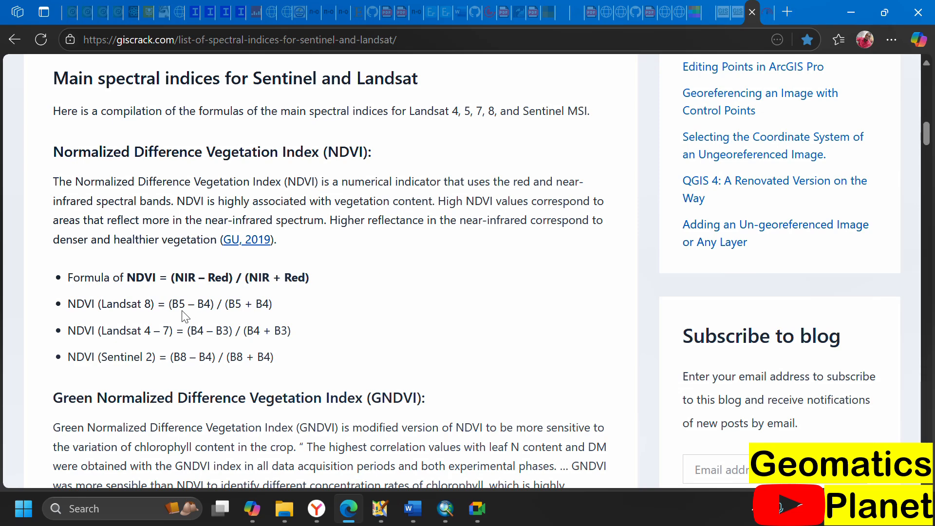
pyautogui.moveTo(168, 304); pyautogui.dragTo(344, 341)
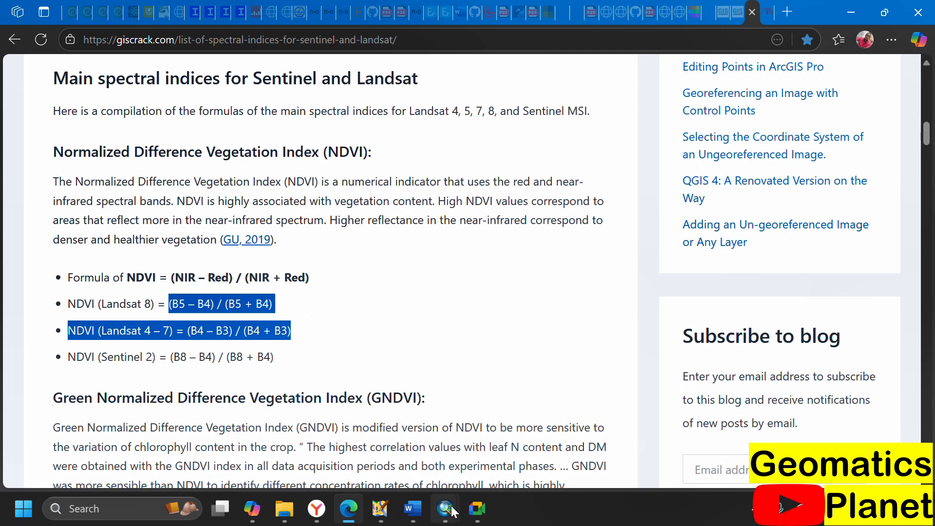
# Switch to ArcMap and start the Raster Calculator's map algebra expression with the Float function
pyautogui.moveTo(452, 502)
pyautogui.click(485, 420)
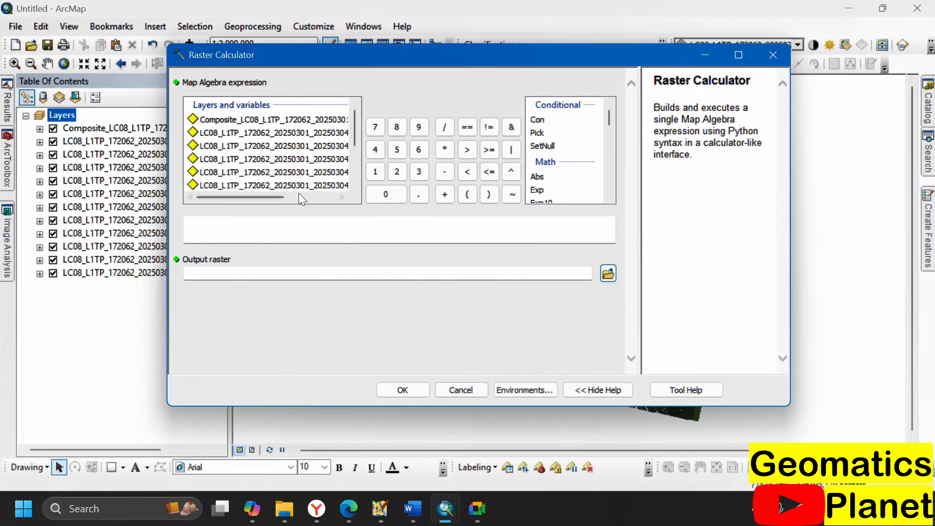
pyautogui.click(262, 195)
pyautogui.hscroll(5, 293, 156)
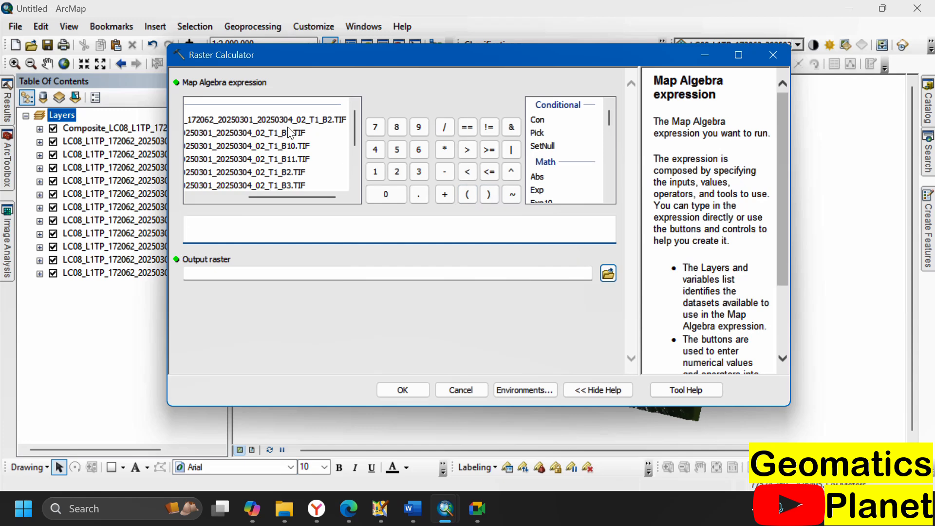
pyautogui.scroll(-2, 297, 146)
pyautogui.scroll(2, 302, 145)
pyautogui.scroll(-2, 544, 155)
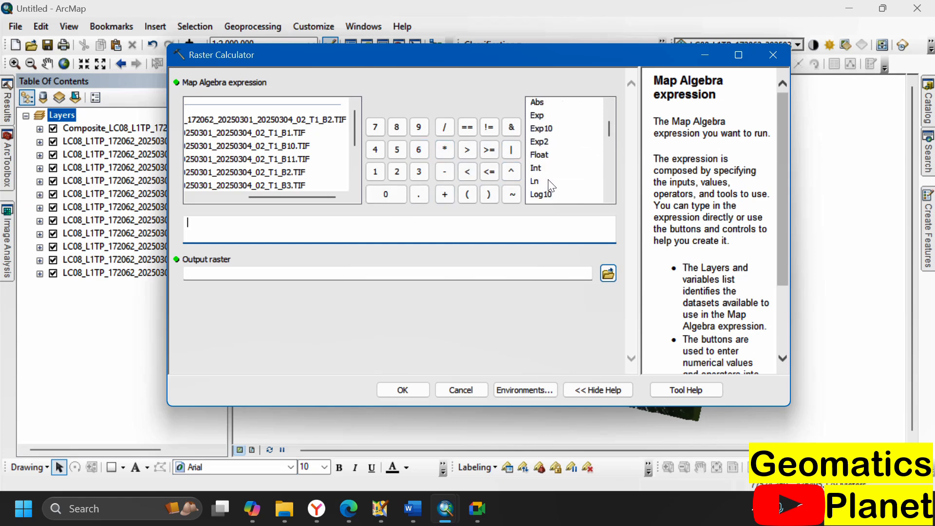
pyautogui.click(544, 155)
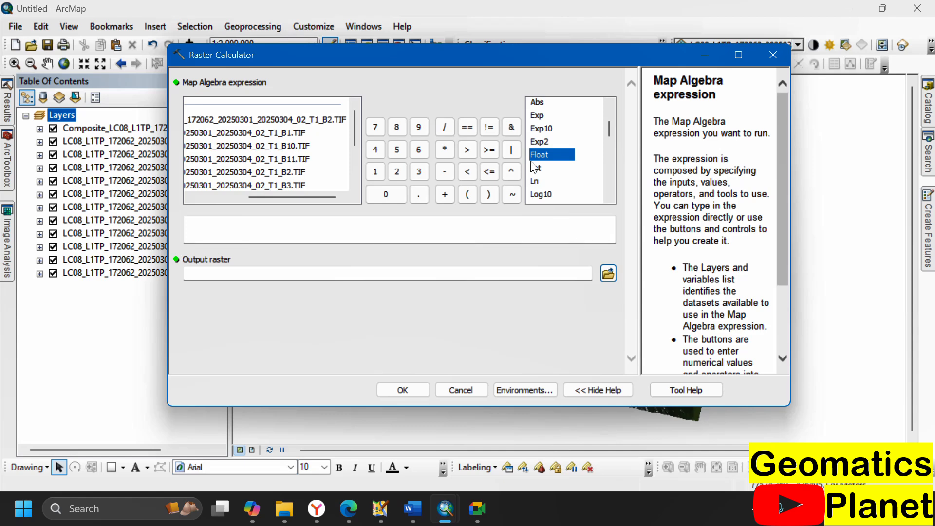
pyautogui.click(312, 228)
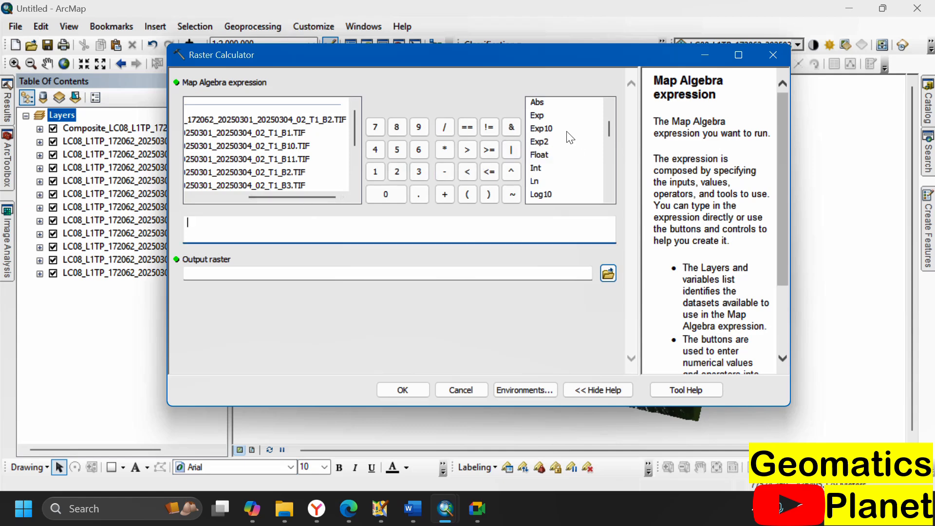
pyautogui.doubleClick(541, 155)
# Check the NDVI formula in Microsoft Edge and enter the B5.TIF layer minus the B4.TIF layer inside Float() in ArcMap's Raster Calculator
pyautogui.click(345, 512)
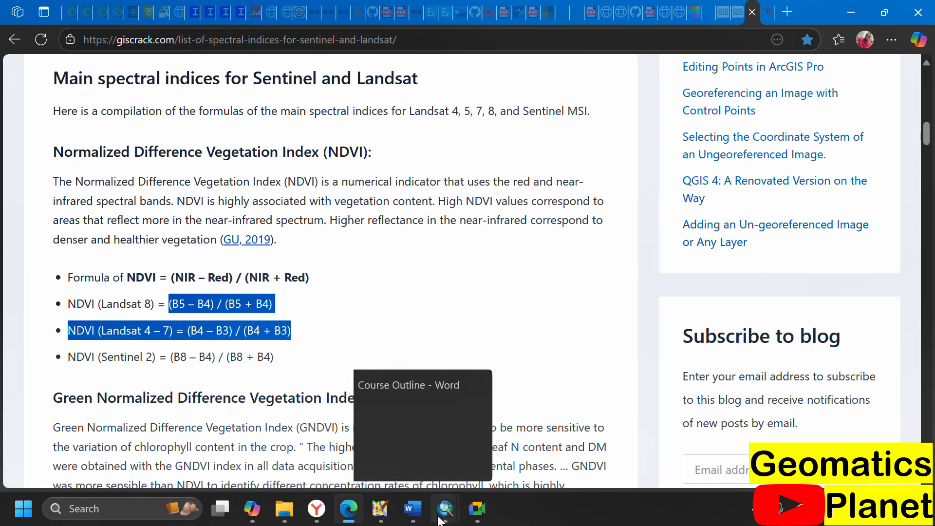
pyautogui.click(460, 476)
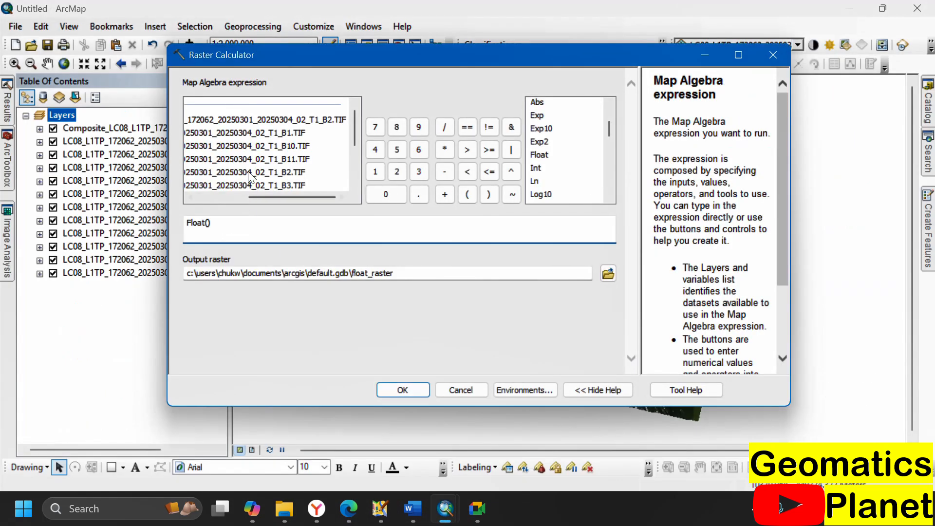
pyautogui.scroll(-2, 288, 156)
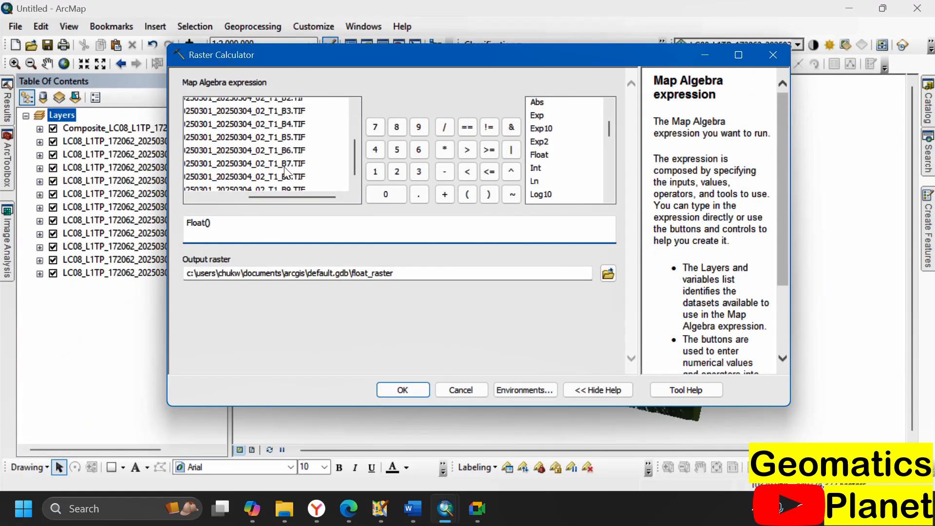
pyautogui.doubleClick(287, 137)
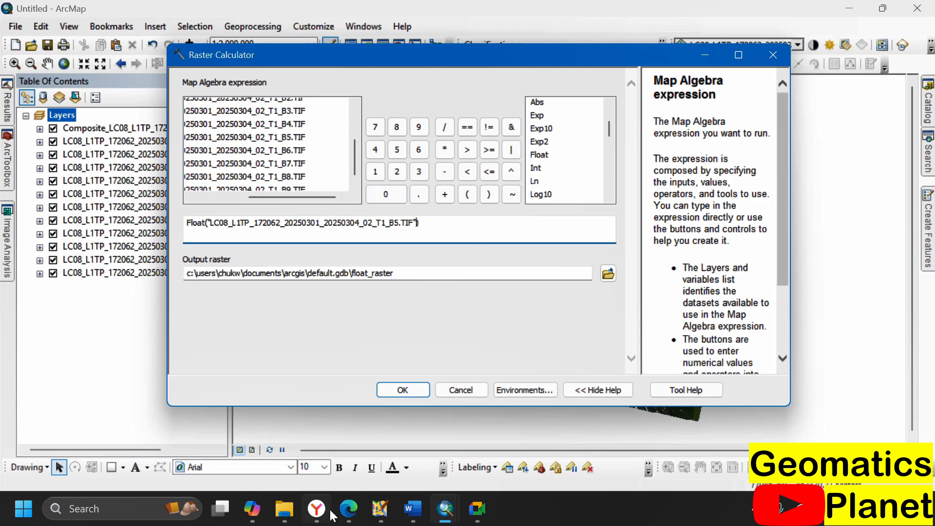
pyautogui.click(348, 511)
pyautogui.click(349, 515)
pyautogui.click(445, 171)
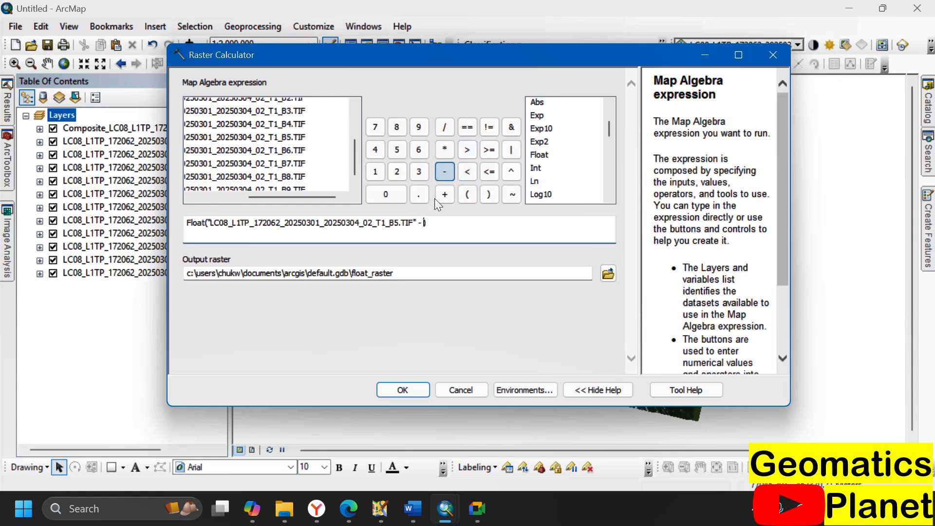
pyautogui.doubleClick(285, 124)
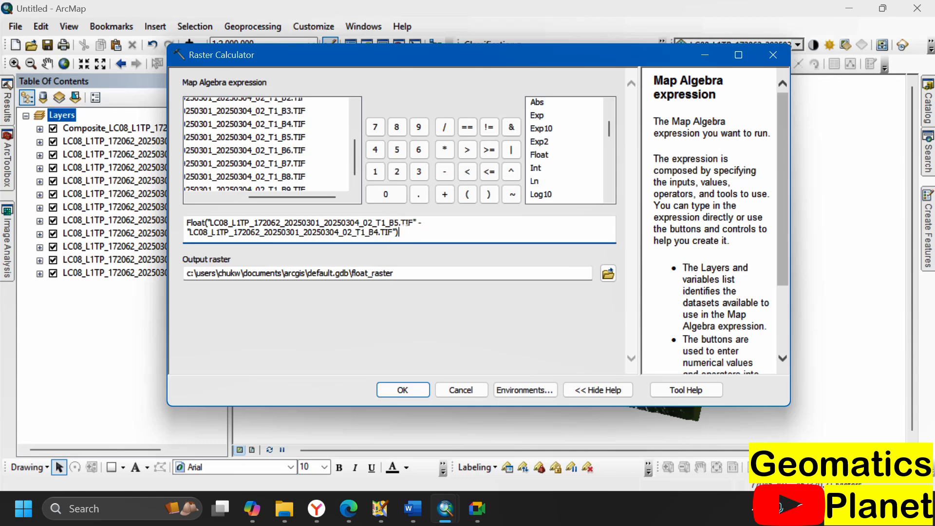
# Extend the expression with a division by a second Float function, and recheck the Landsat 8 NDVI formula in Microsoft Edge before returning to ArcMap
pyautogui.click(446, 127)
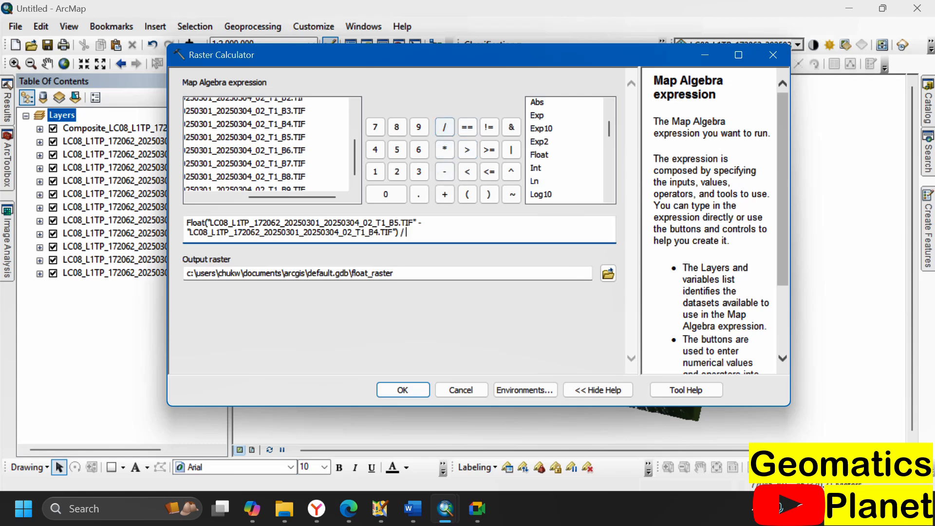
pyautogui.doubleClick(535, 154)
pyautogui.click(344, 434)
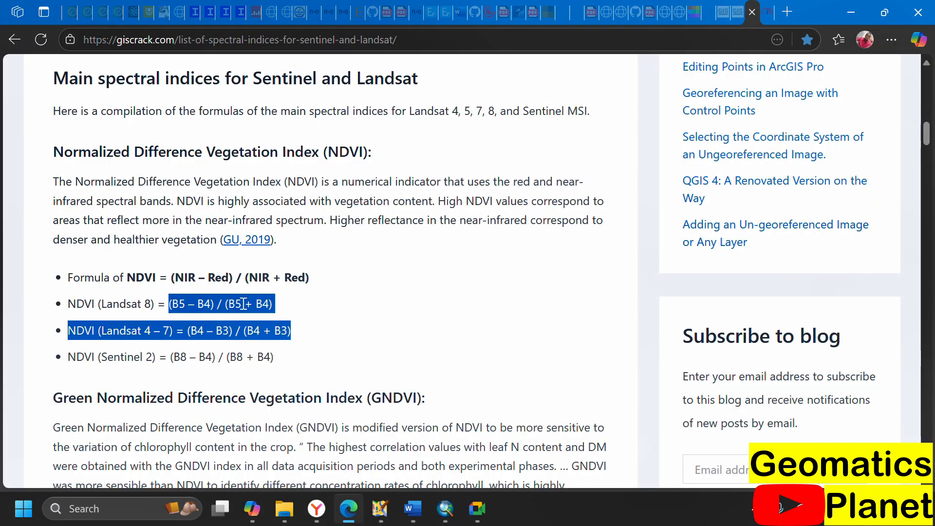
pyautogui.moveTo(460, 509)
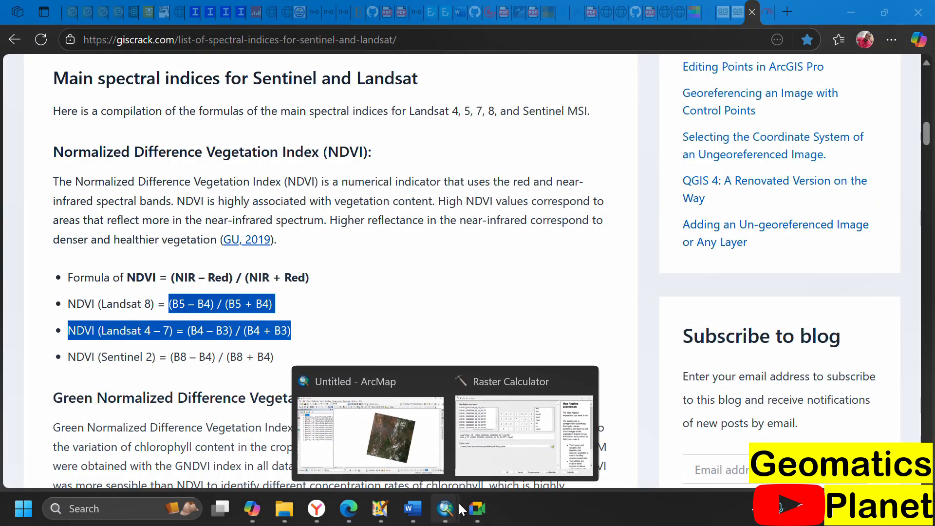
pyautogui.click(524, 436)
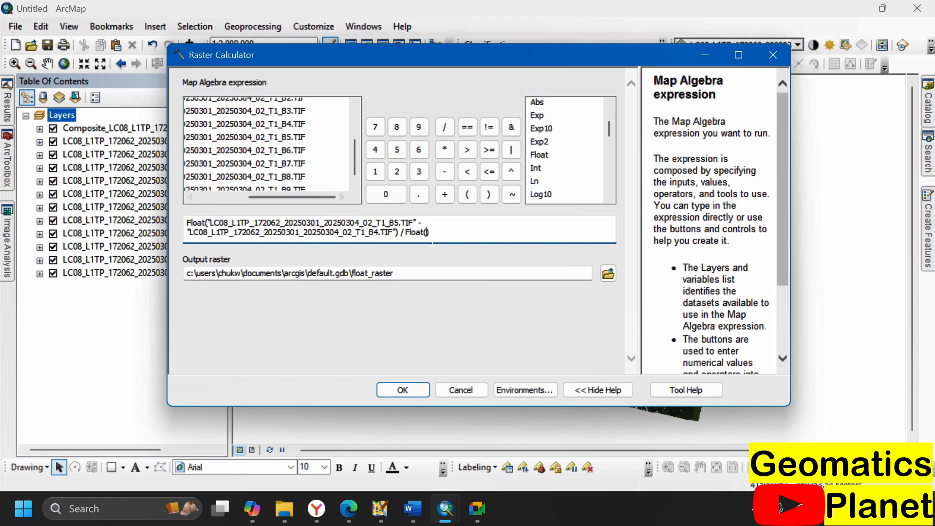
# Enter the B5.TIF layer plus the B4.TIF layer inside the second Float() and review the whole expression
pyautogui.doubleClick(284, 138)
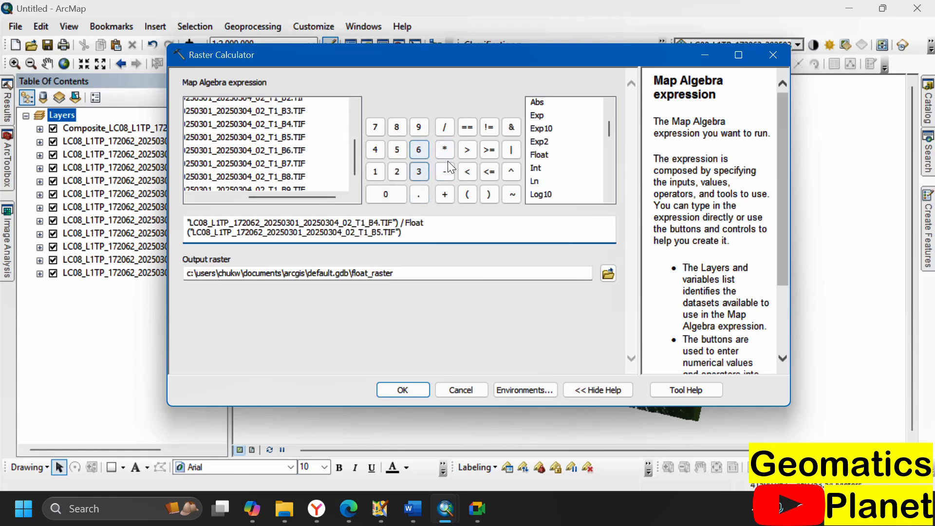
pyautogui.click(445, 194)
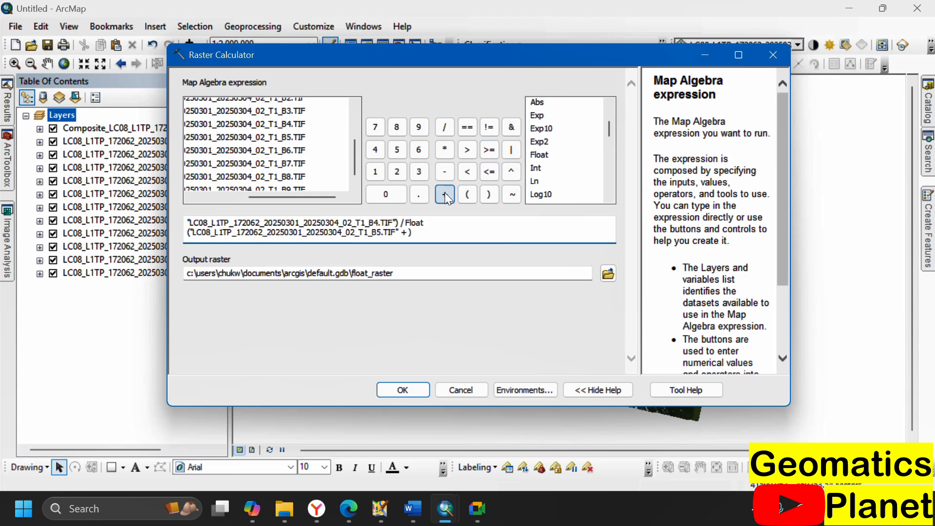
pyautogui.click(284, 124)
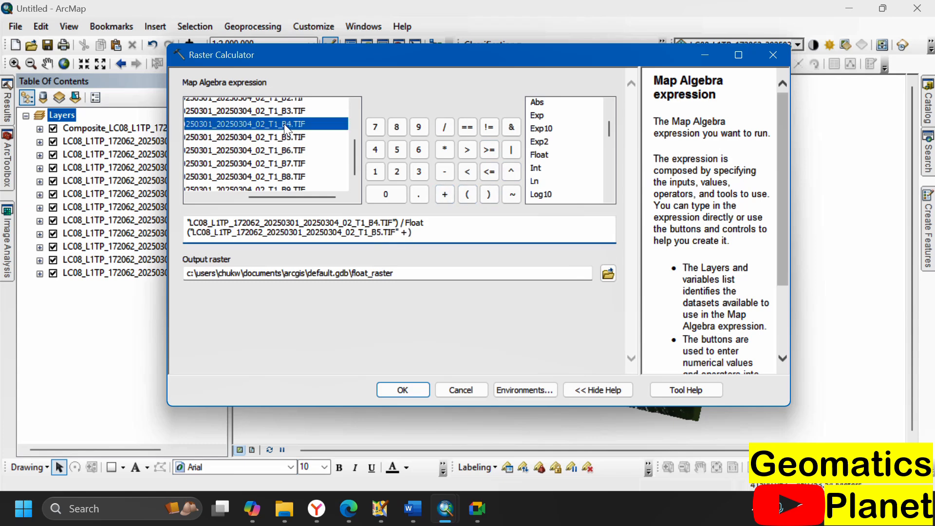
pyautogui.doubleClick(284, 124)
pyautogui.moveTo(402, 232); pyautogui.dragTo(158, 215)
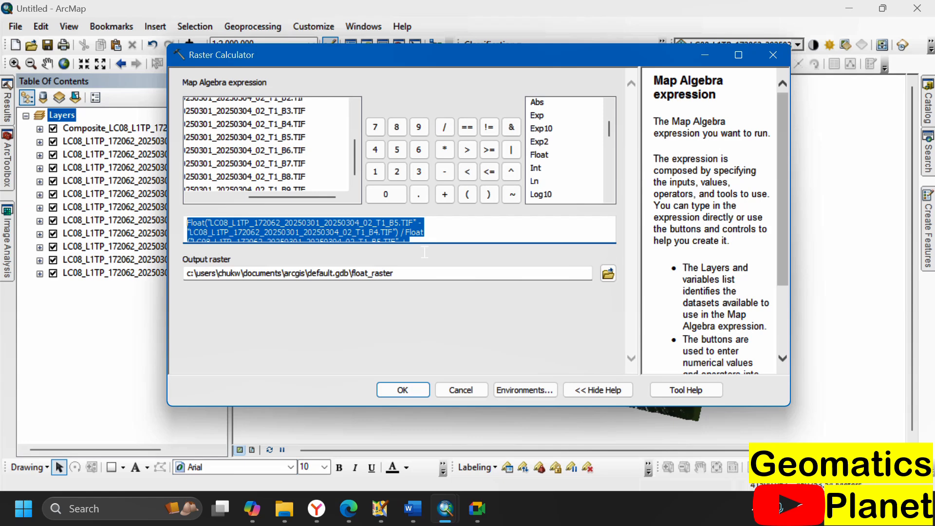
# Name the output raster NDVI2025 in the default geodatabase and run the calculation
pyautogui.click(393, 274)
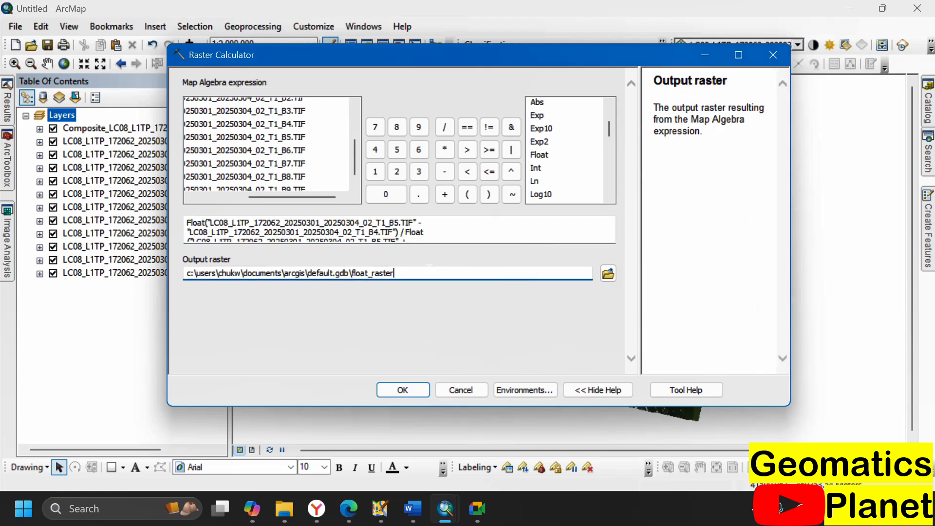
pyautogui.press('BackSpace')
pyautogui.press('BackSpace')
pyautogui.press('BackSpace')
pyautogui.press('BackSpace')
pyautogui.press('BackSpace')
pyautogui.press('BackSpace')
pyautogui.press('BackSpace')
pyautogui.press('BackSpace')
pyautogui.press('BackSpace')
pyautogui.press('BackSpace')
pyautogui.press('BackSpace')
pyautogui.press('BackSpace')
pyautogui.write('NDVI')
pyautogui.moveTo(253, 199); pyautogui.dragTo(218, 198)
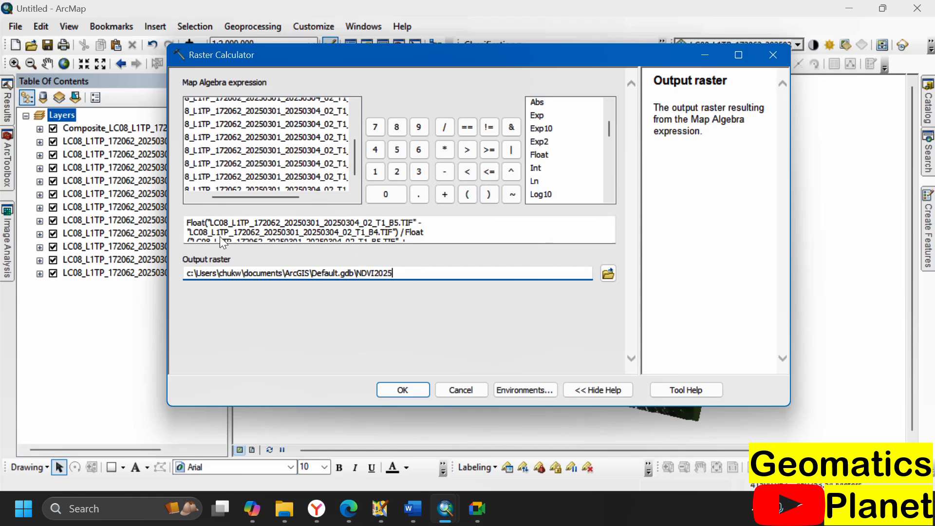
pyautogui.click(388, 389)
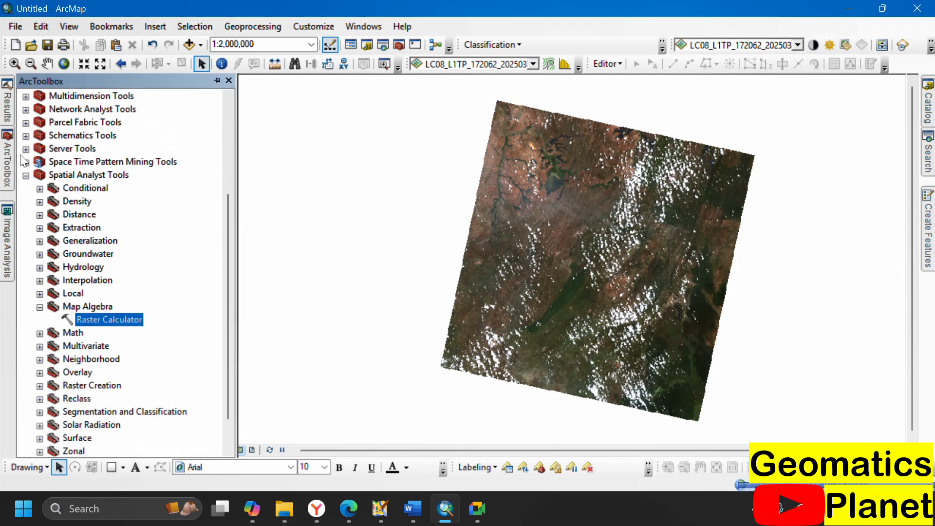
# Try to add the NDVI2025 output raster to the display from the current session's latest Raster Calculator result
pyautogui.moveTo(7, 103)
pyautogui.click(27, 97)
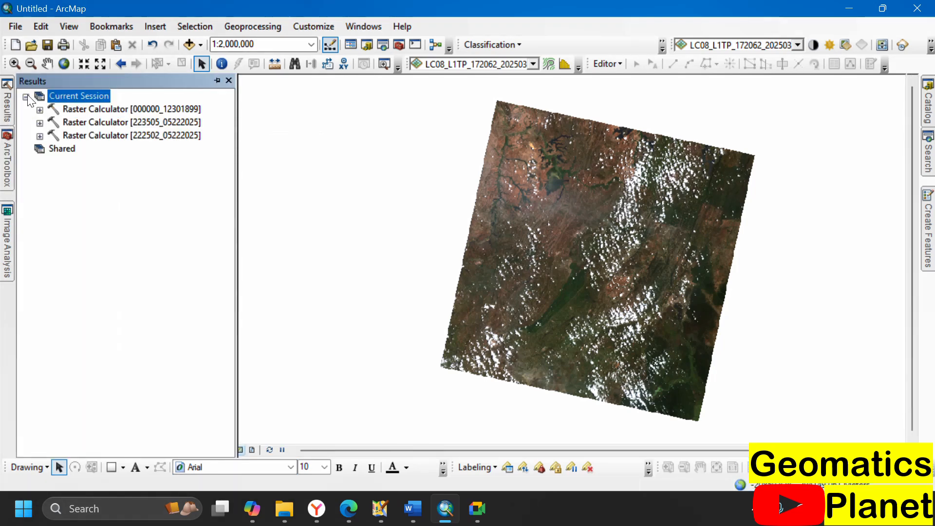
pyautogui.click(51, 113)
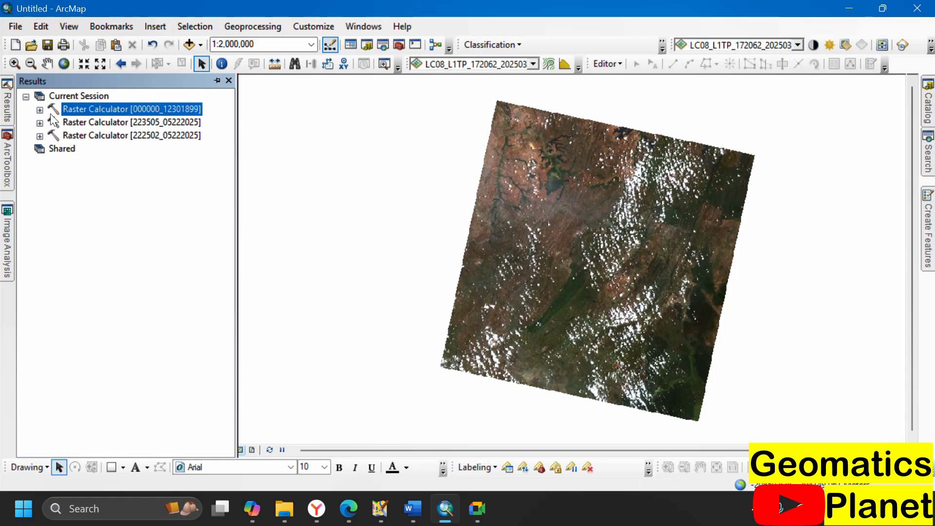
pyautogui.click(39, 109)
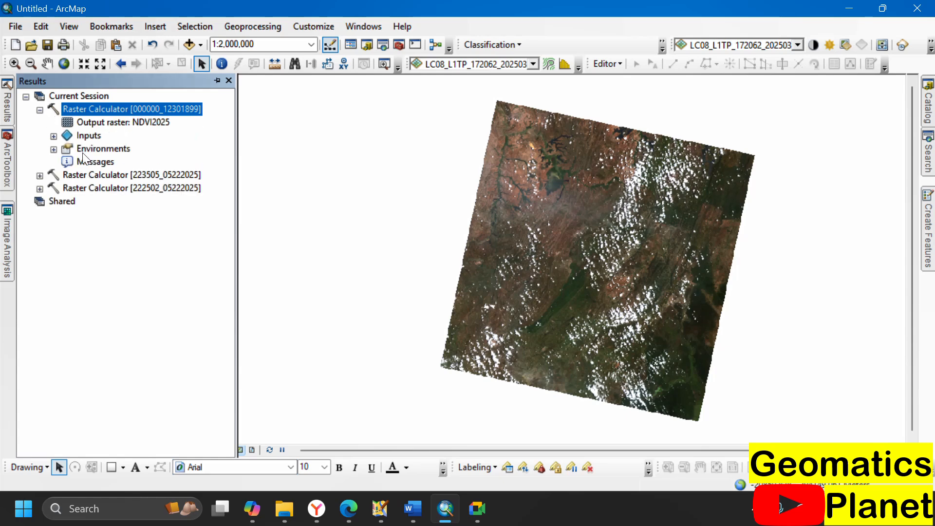
pyautogui.click(113, 123)
pyautogui.rightClick(112, 122)
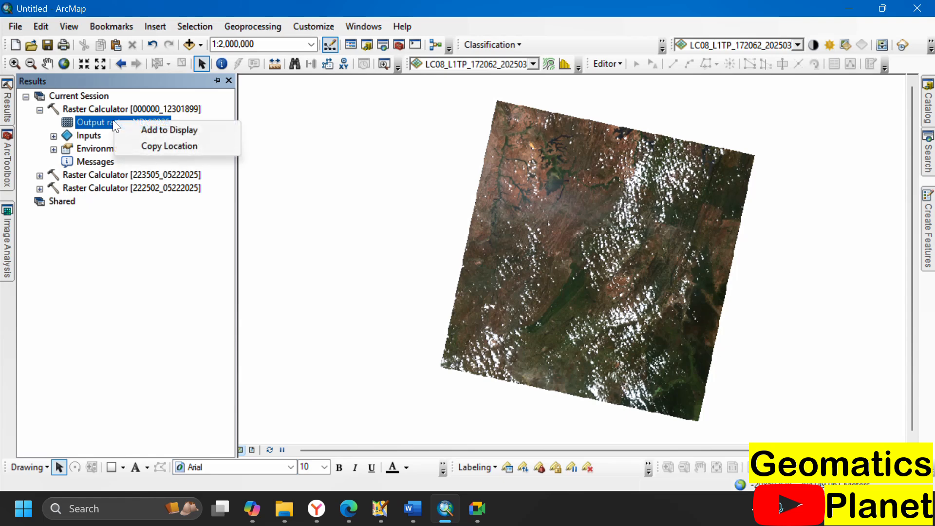
pyautogui.click(124, 130)
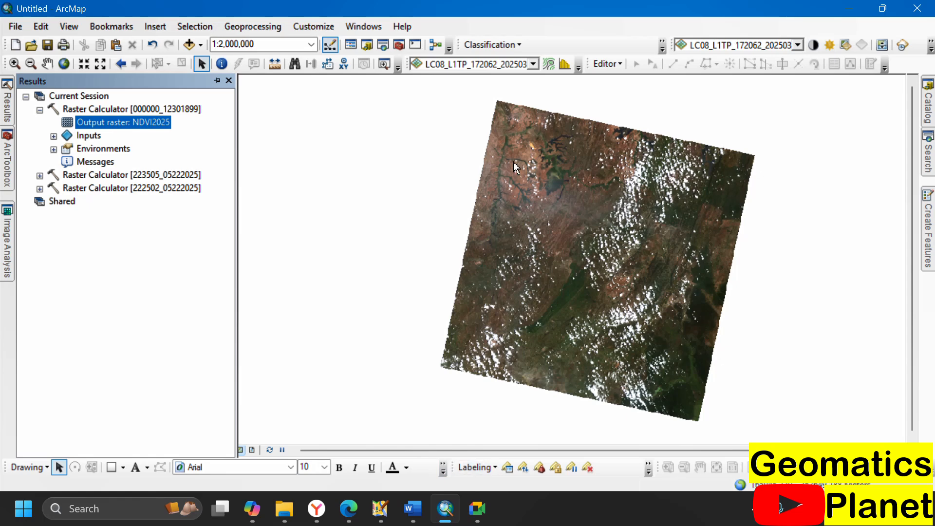
pyautogui.scroll(2, 572, 156)
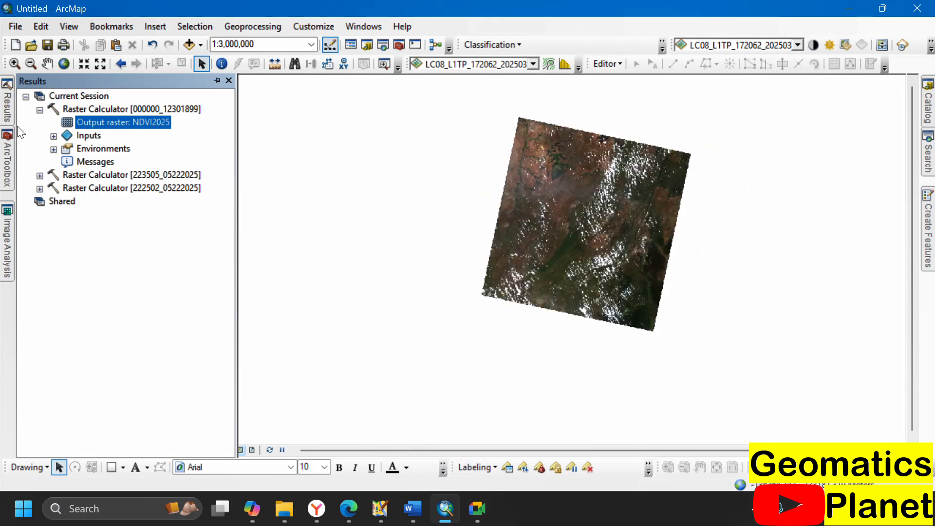
# Bring back the Table Of Contents and check its layer list for the NDVI2025 raster
pyautogui.click(251, 28)
pyautogui.click(317, 29)
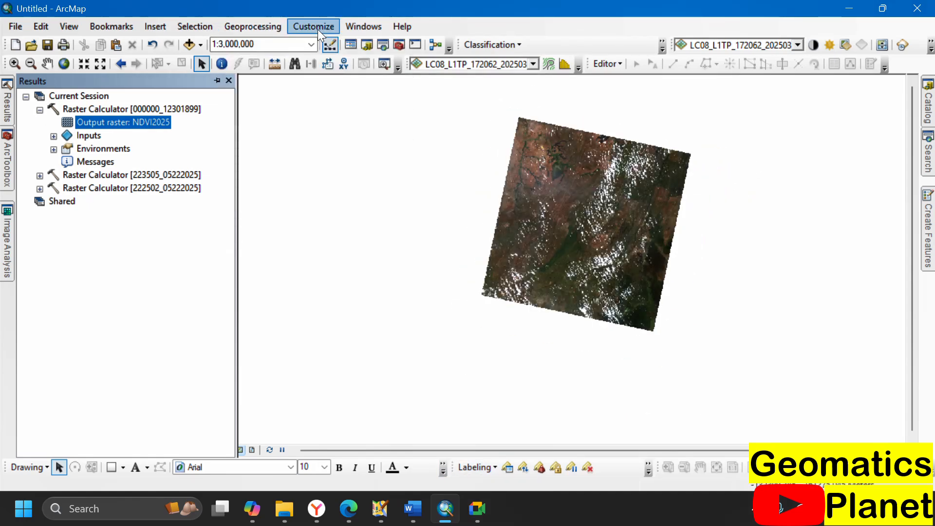
pyautogui.click(318, 29)
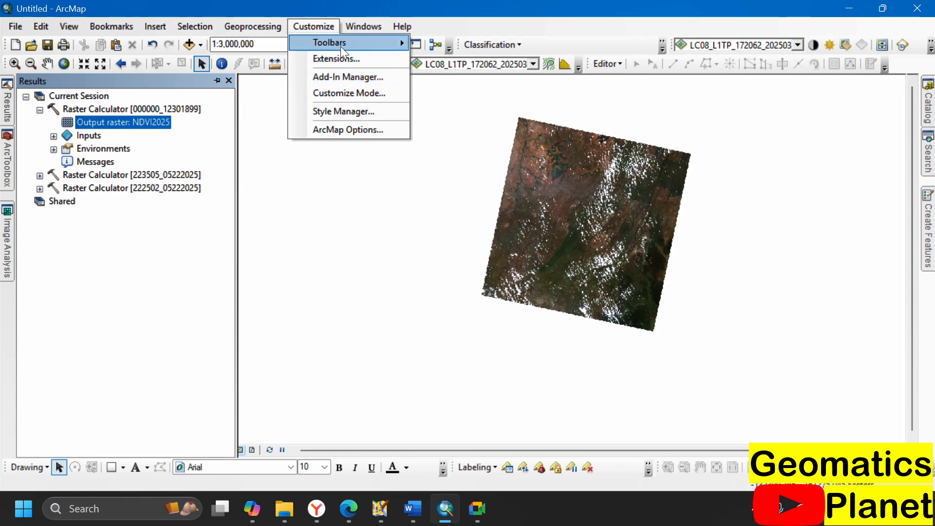
pyautogui.moveTo(356, 27)
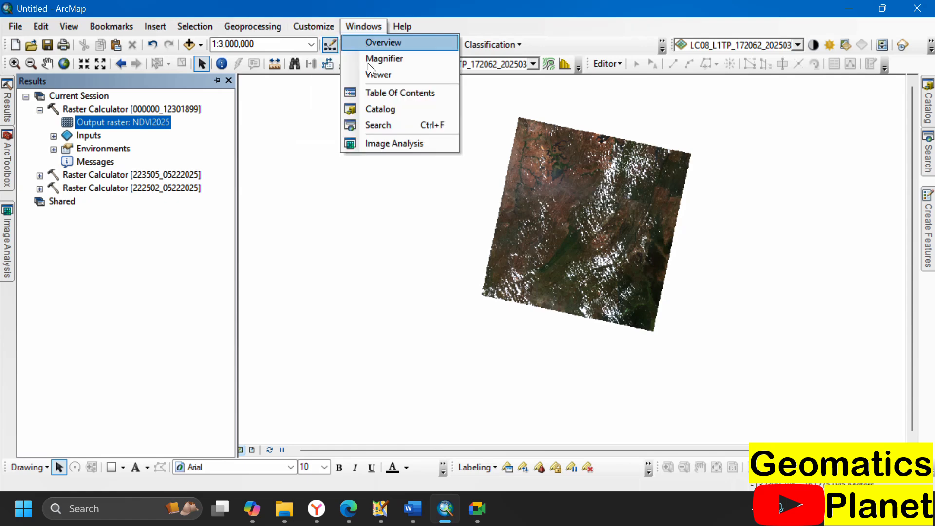
pyautogui.click(369, 92)
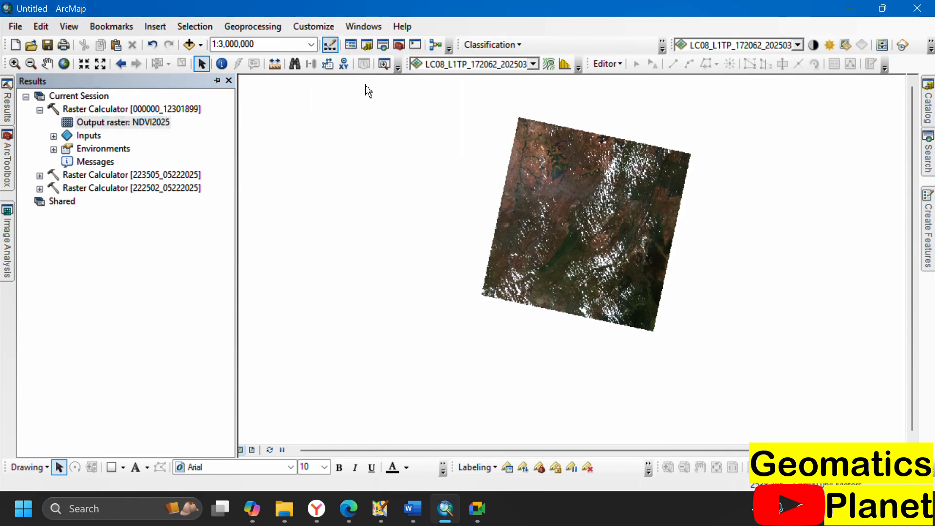
pyautogui.click(217, 81)
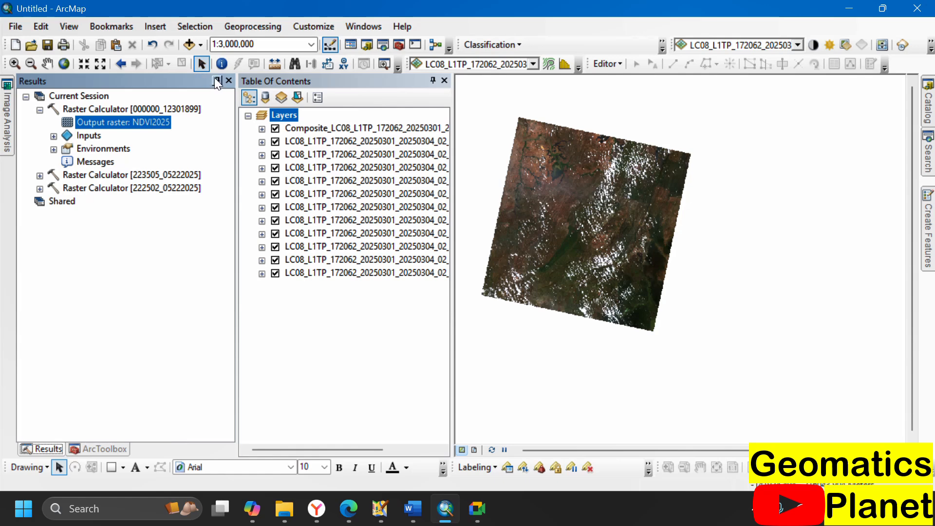
pyautogui.click(217, 81)
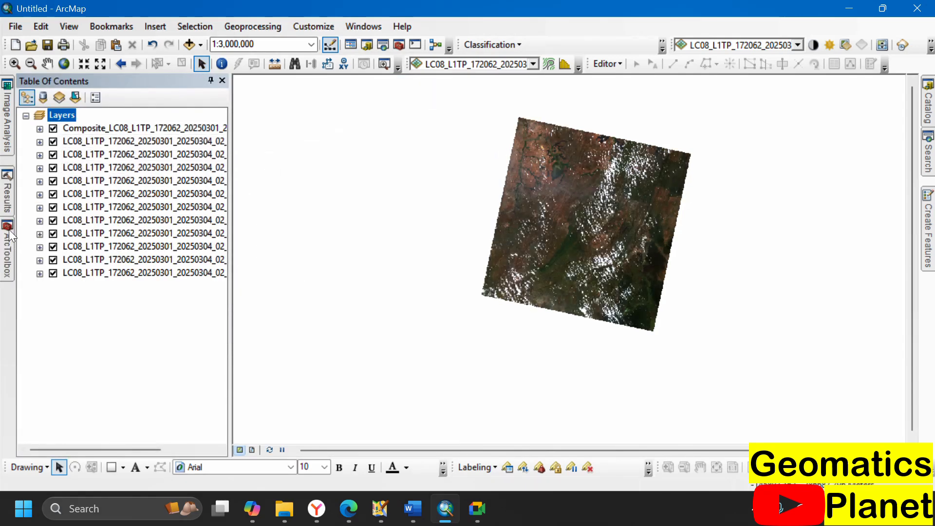
# Reopen the Raster Calculator from the Map Algebra toolset and start a new expression with the Float function
pyautogui.moveTo(11, 236)
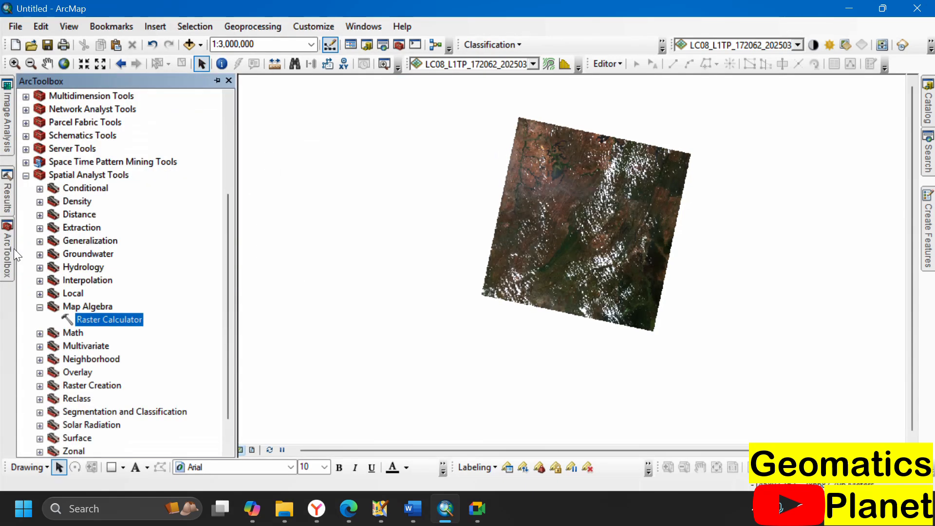
pyautogui.doubleClick(133, 319)
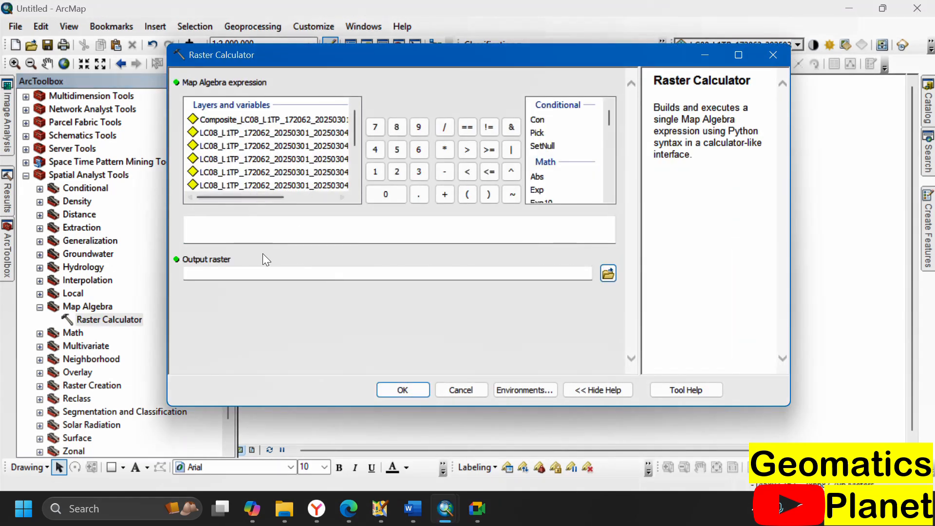
pyautogui.click(268, 230)
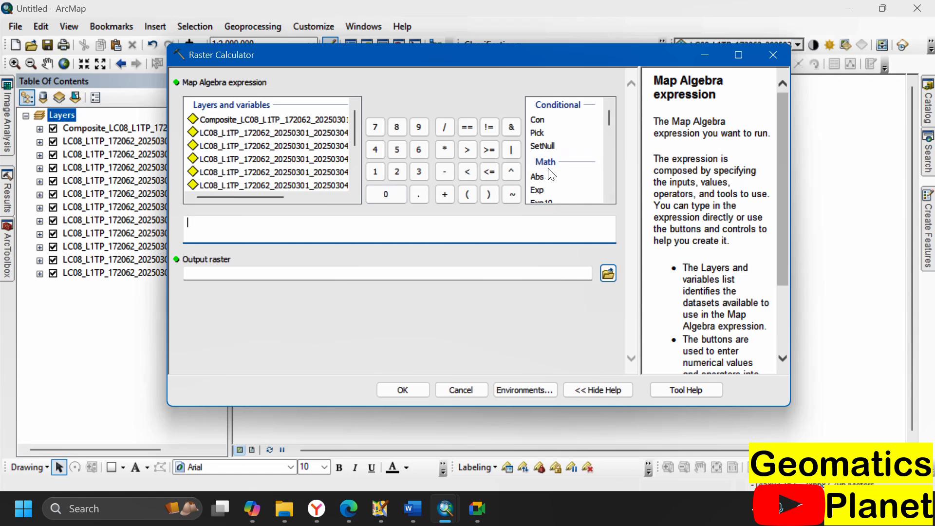
pyautogui.scroll(-3, 550, 174)
pyautogui.doubleClick(535, 118)
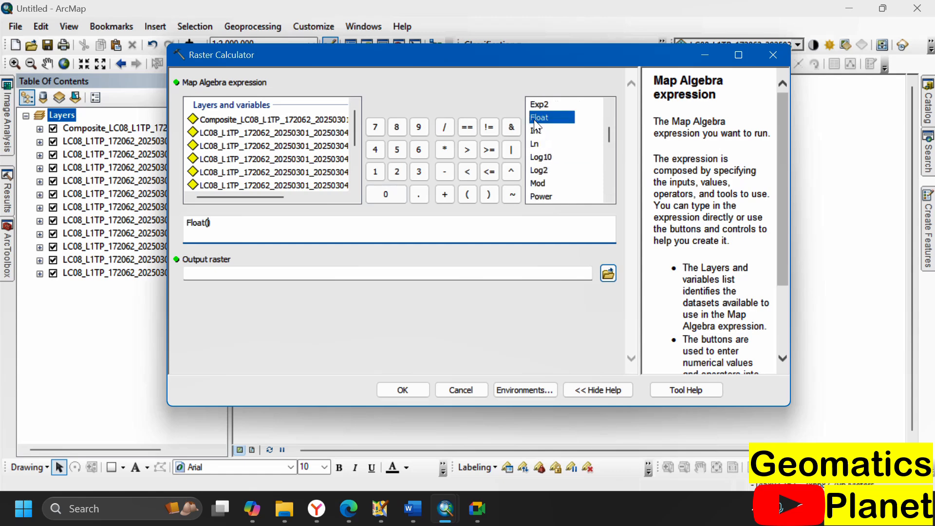
# Enter the B5.TIF layer minus the B4.TIF layer inside the new expression's Float()
pyautogui.scroll(-2, 318, 152)
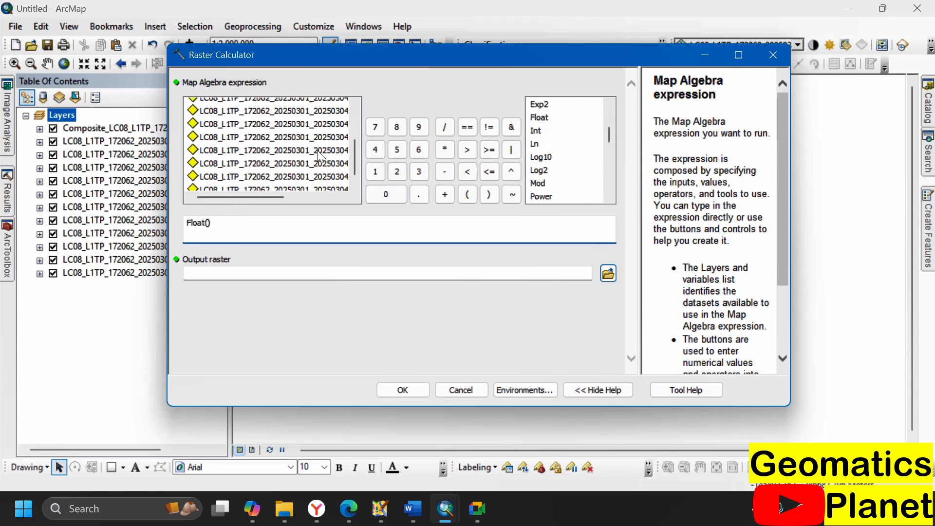
pyautogui.scroll(2, 318, 152)
pyautogui.moveTo(267, 195); pyautogui.dragTo(312, 169)
pyautogui.scroll(-1, 302, 179)
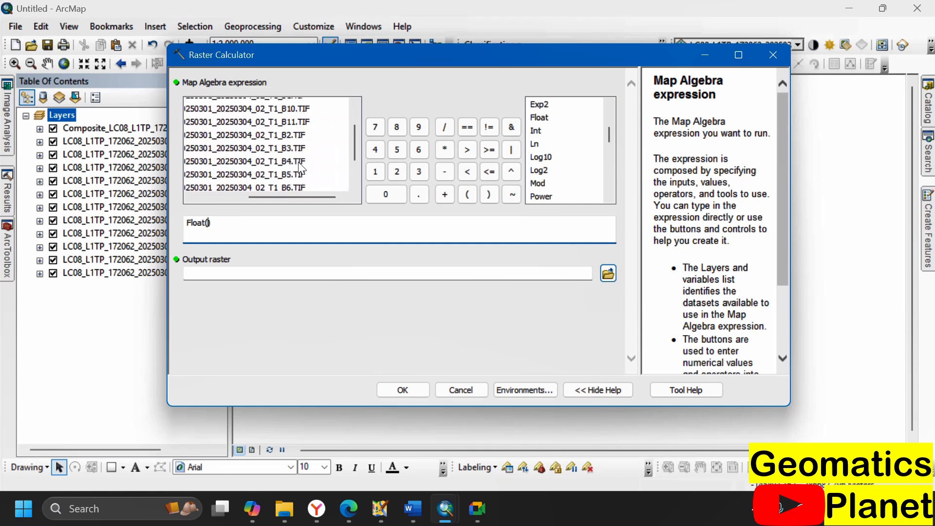
pyautogui.doubleClick(288, 174)
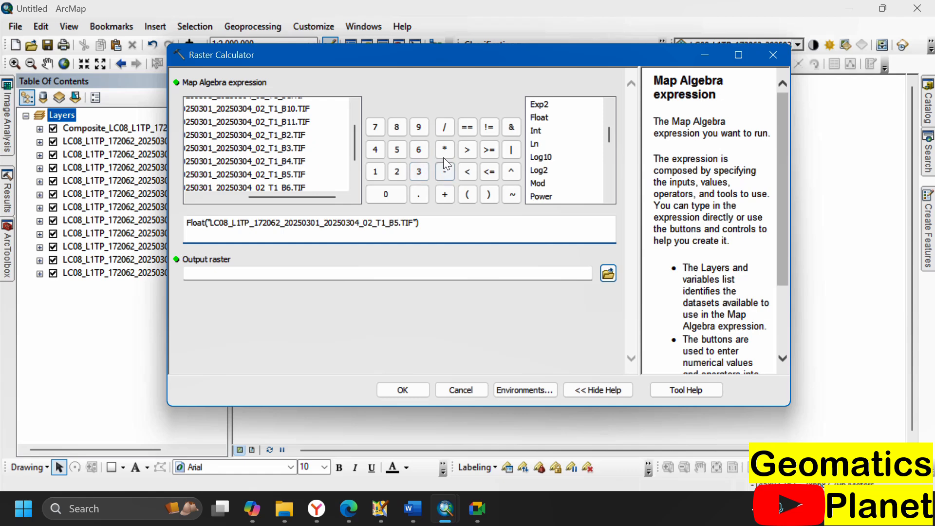
pyautogui.click(445, 171)
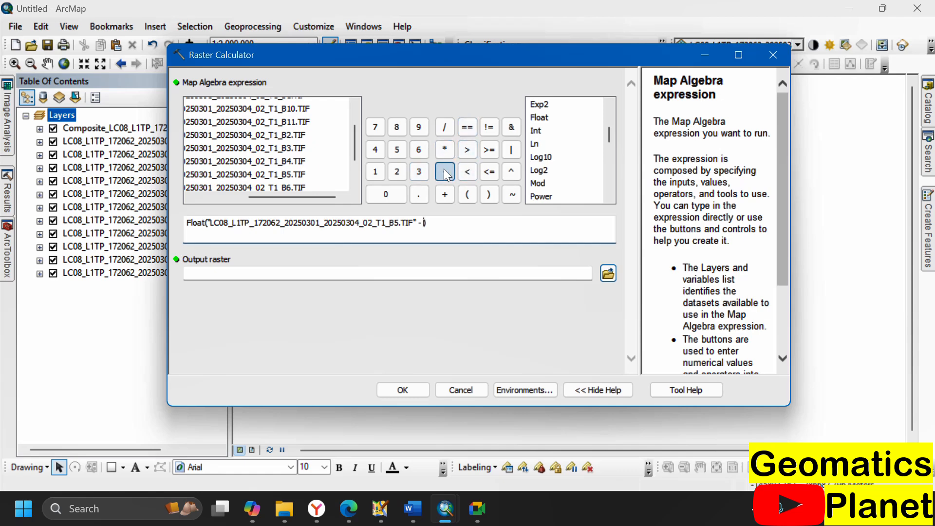
pyautogui.doubleClick(284, 162)
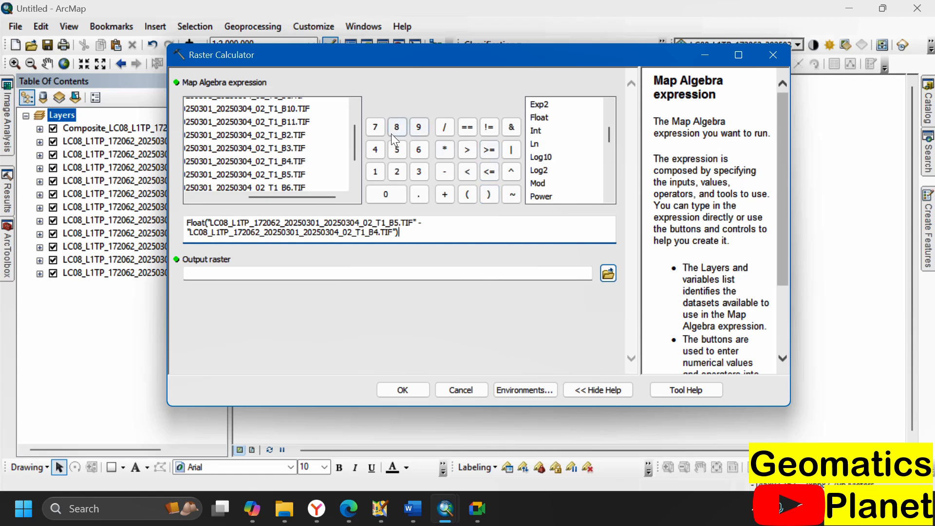
# Divide the expression by Float() of the B5.TIF layer plus the B4.TIF layer, and run it with the default output raster
pyautogui.click(438, 132)
pyautogui.scroll(-2, 545, 178)
pyautogui.scroll(4, 546, 180)
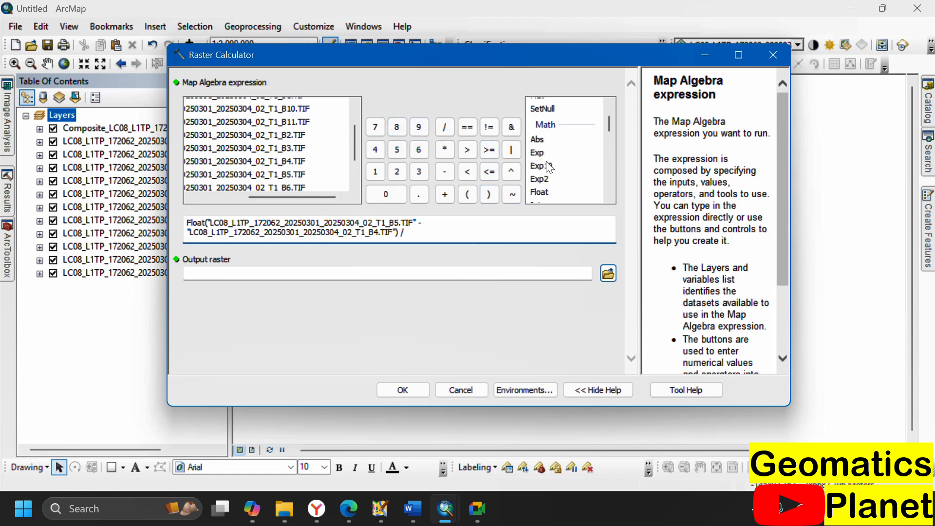
pyautogui.doubleClick(541, 191)
pyautogui.click(290, 175)
pyautogui.doubleClick(304, 175)
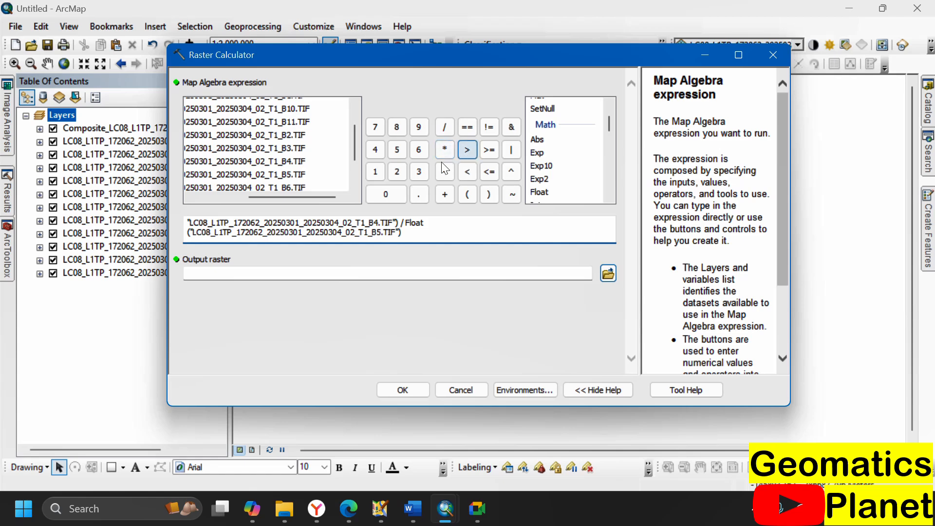
pyautogui.click(445, 194)
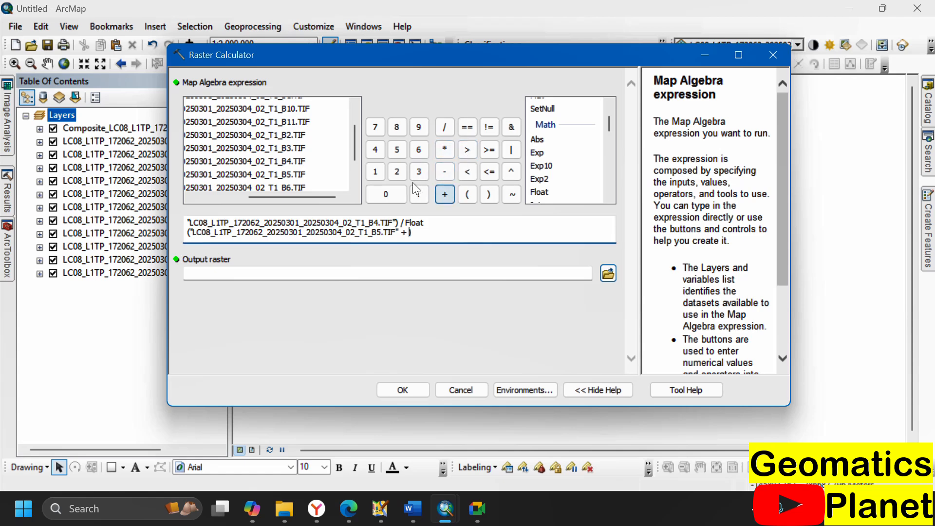
pyautogui.doubleClick(277, 163)
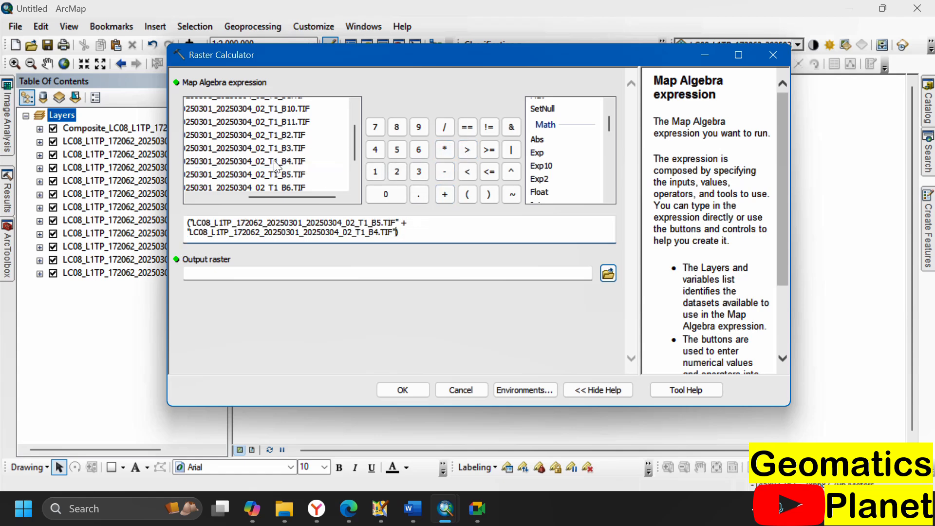
pyautogui.click(475, 278)
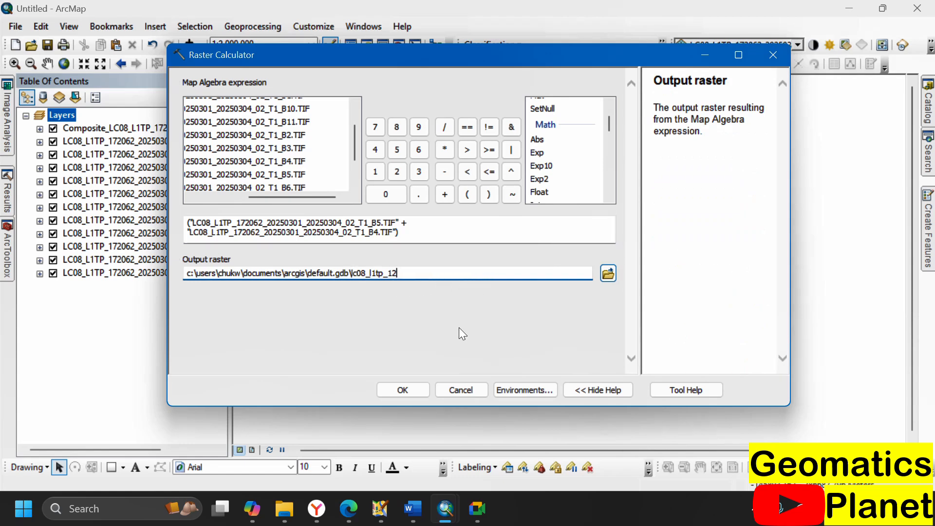
pyautogui.click(418, 388)
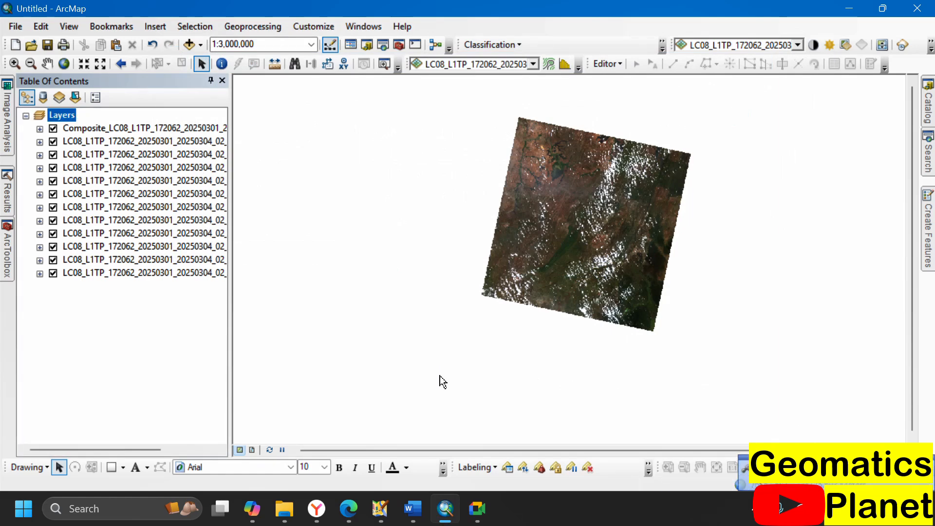
# Start saving the map document and browse to the ArcMap folder inside Geomatics Planet _Beginnger Traning
pyautogui.click(47, 45)
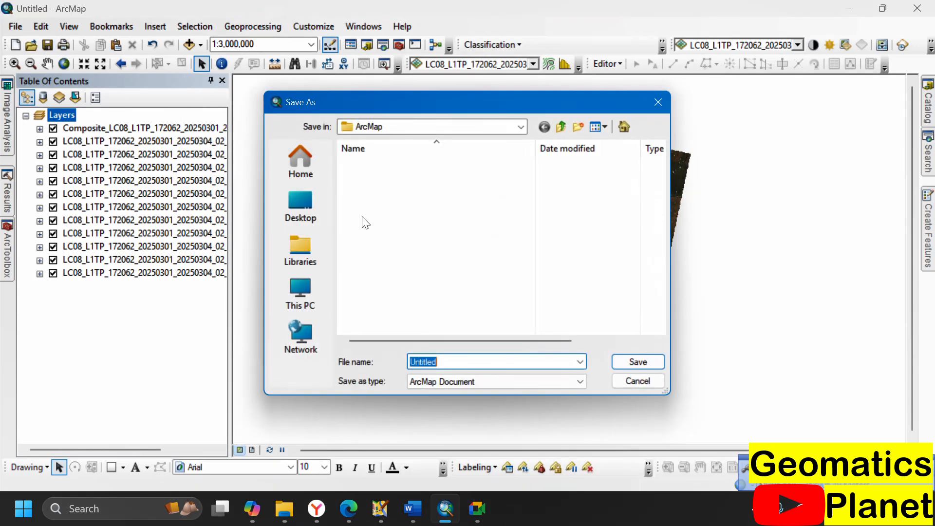
pyautogui.click(561, 122)
pyautogui.click(562, 124)
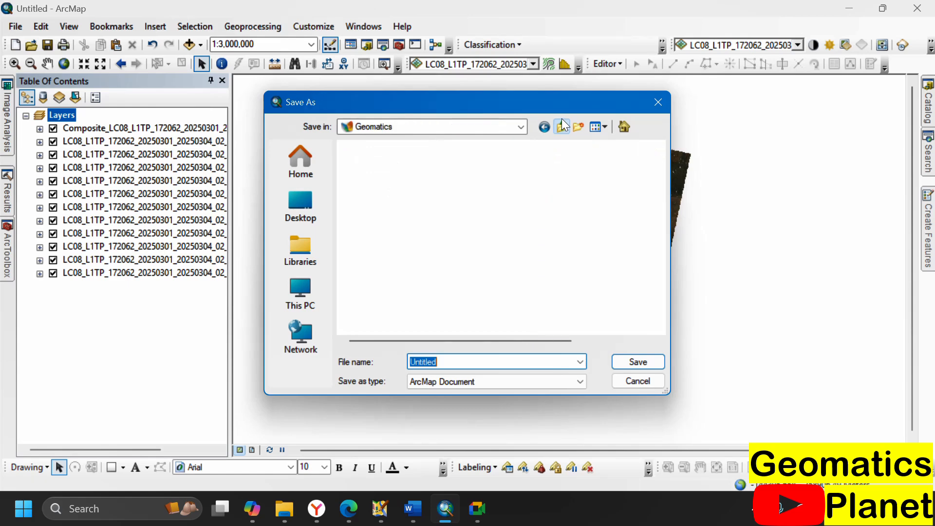
pyautogui.click(563, 125)
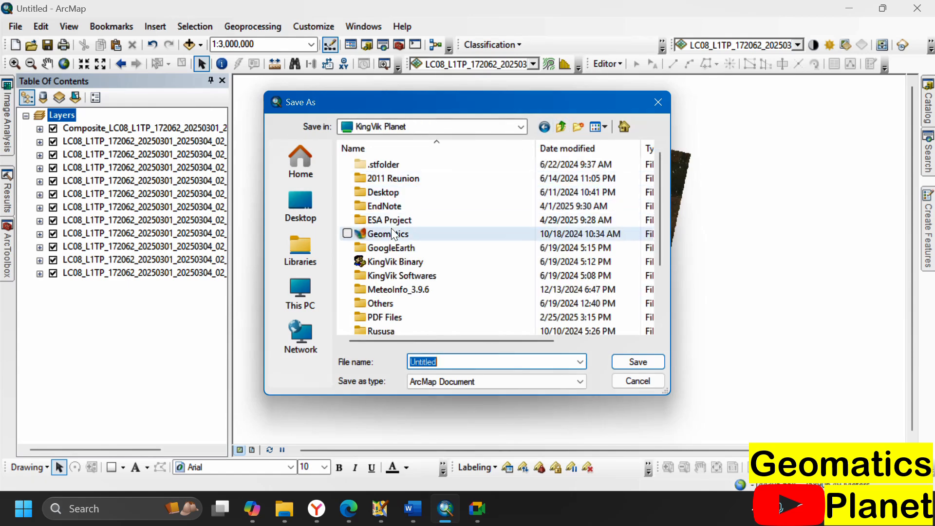
pyautogui.doubleClick(392, 234)
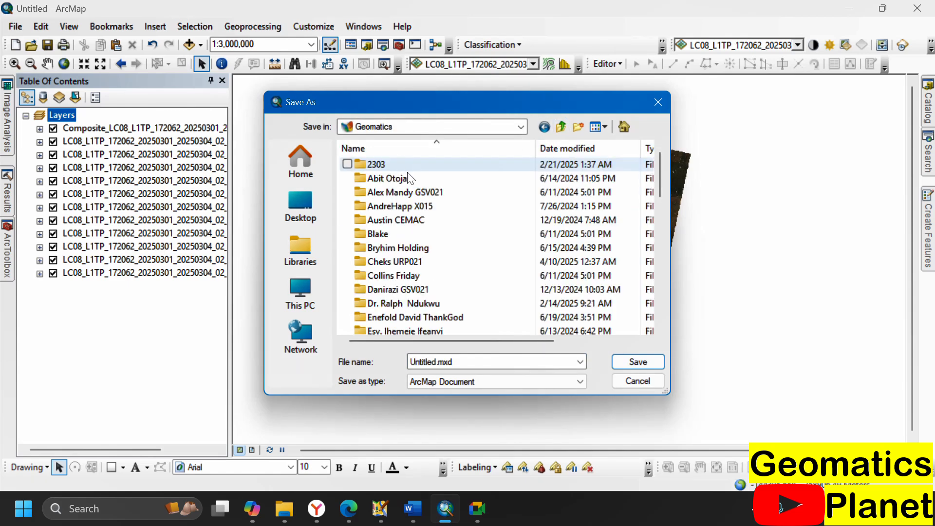
pyautogui.click(412, 233)
pyautogui.press('k')
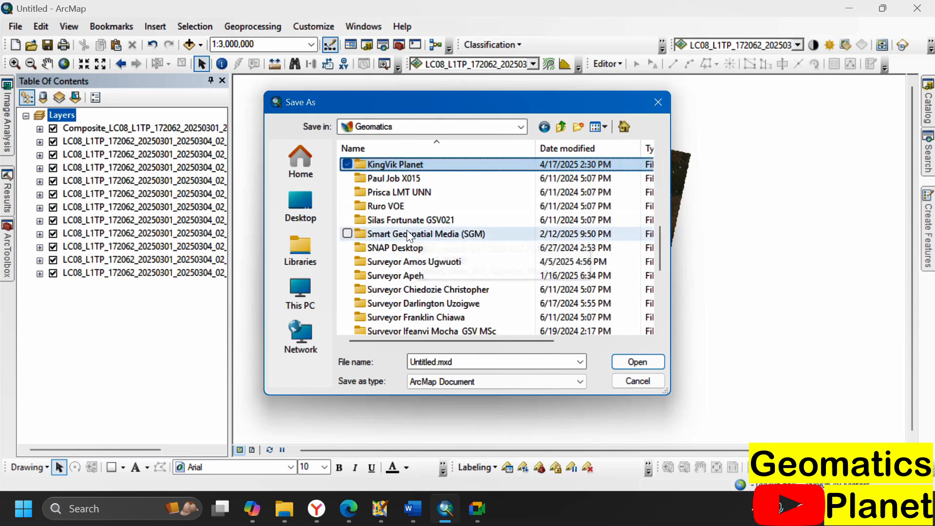
pyautogui.doubleClick(413, 164)
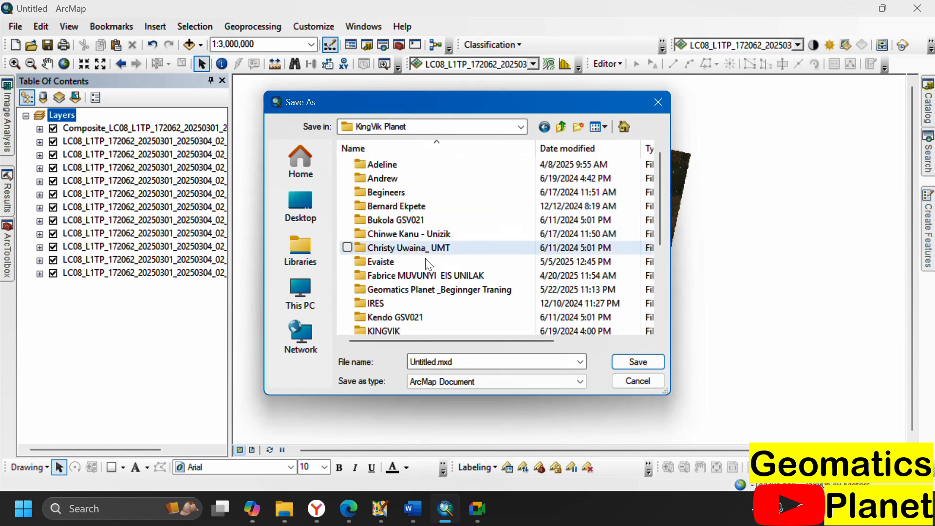
pyautogui.doubleClick(422, 290)
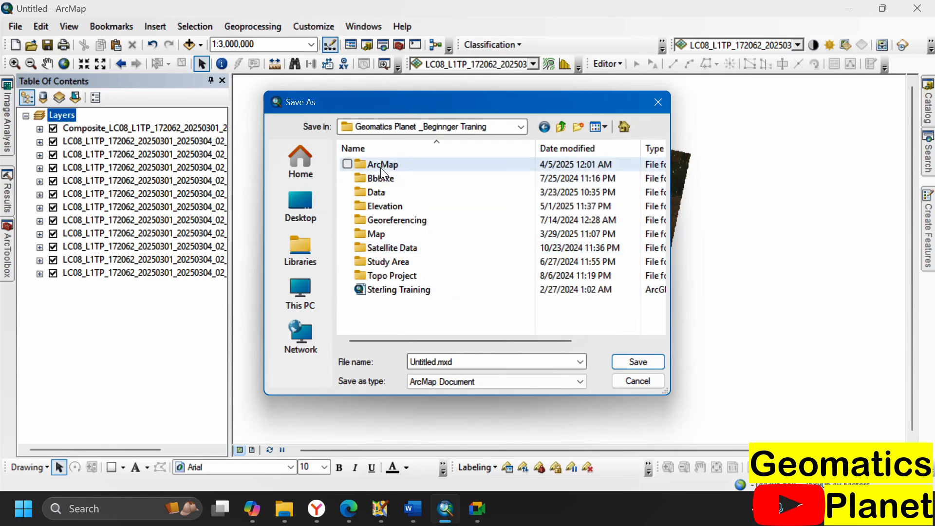
pyautogui.doubleClick(382, 166)
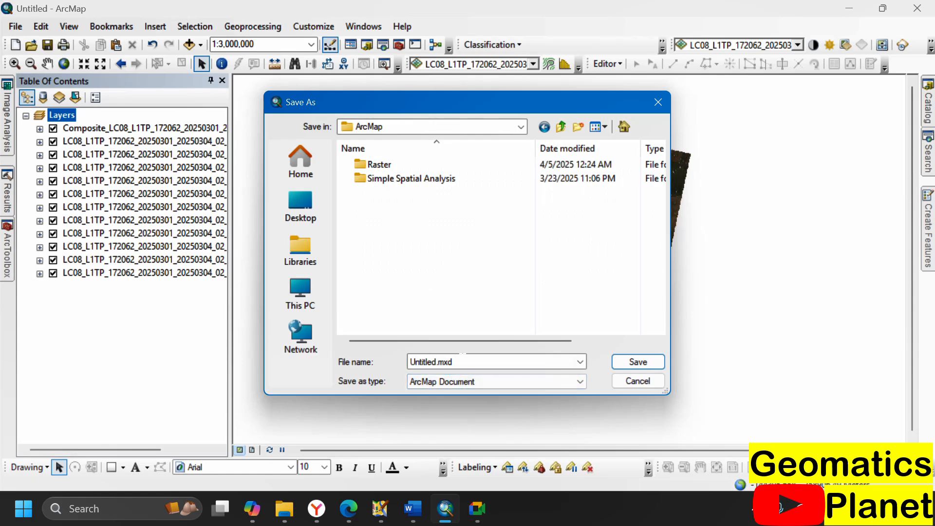
# Name the map document Spectral Indices and save it in the chosen folder
pyautogui.doubleClick(462, 360)
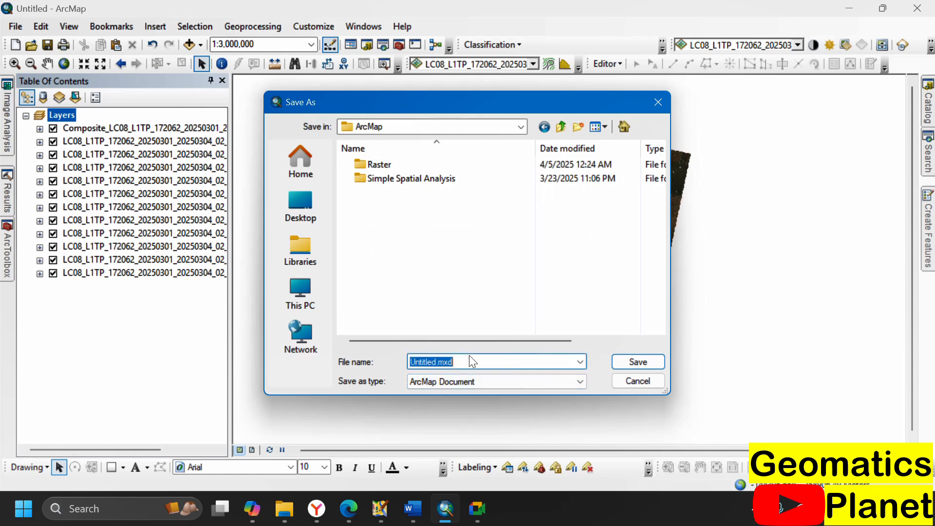
pyautogui.write('Str')
pyautogui.press('BackSpace')
pyautogui.press('BackSpace')
pyautogui.write('p')
pyautogui.click(642, 362)
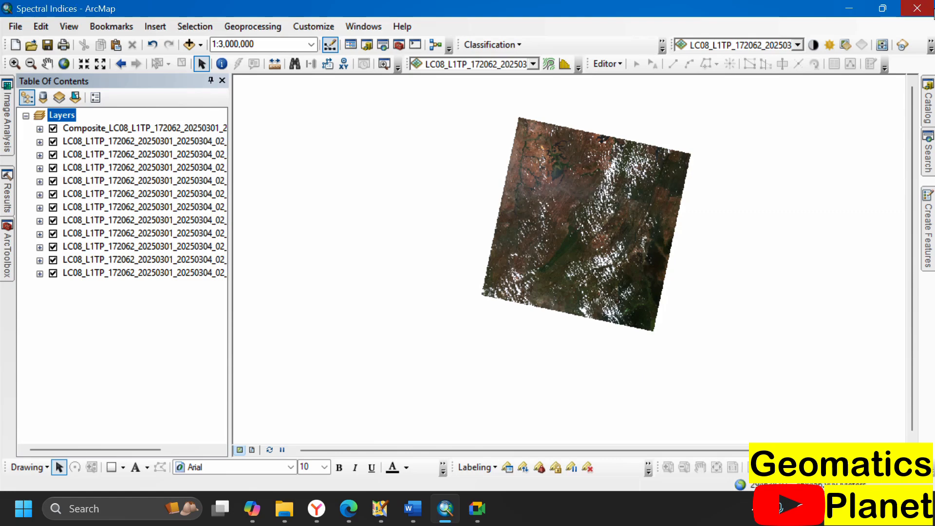
# Close ArcMap and launch ArcMap 10.8 again from the Windows search
pyautogui.click(931, 11)
pyautogui.moveTo(316, 509)
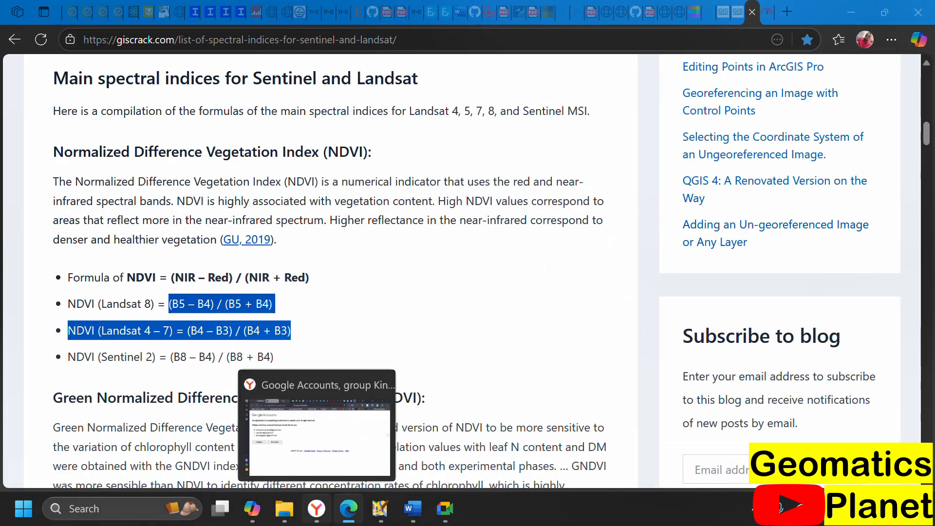
pyautogui.press('super')
pyautogui.write('rc')
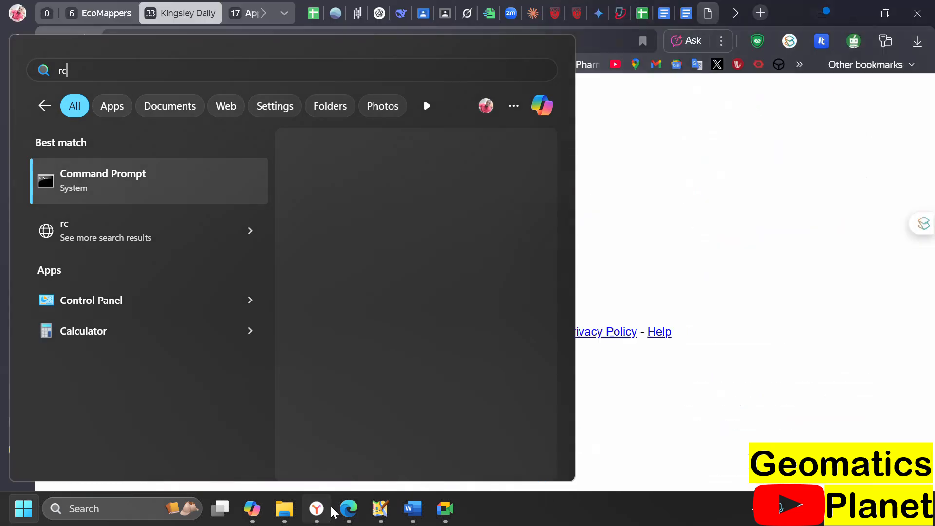
pyautogui.click(332, 509)
pyautogui.press('super')
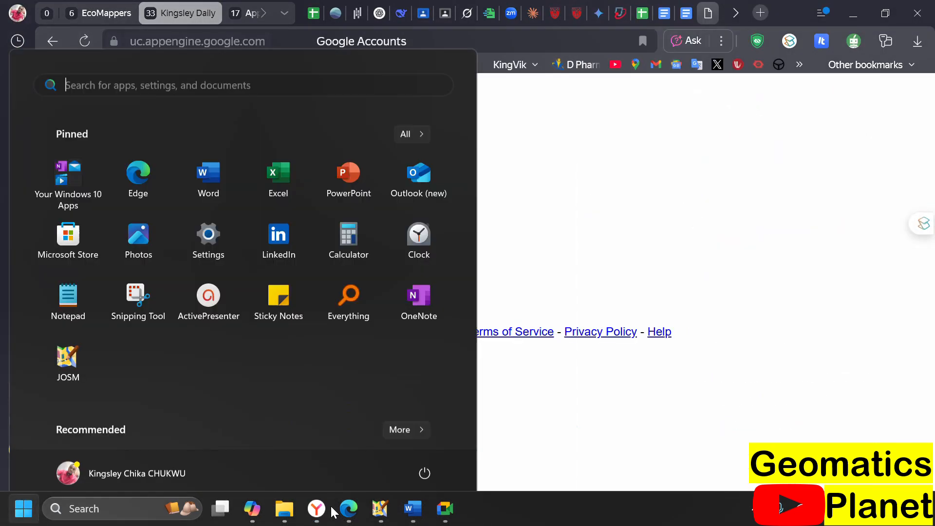
pyautogui.write('arc')
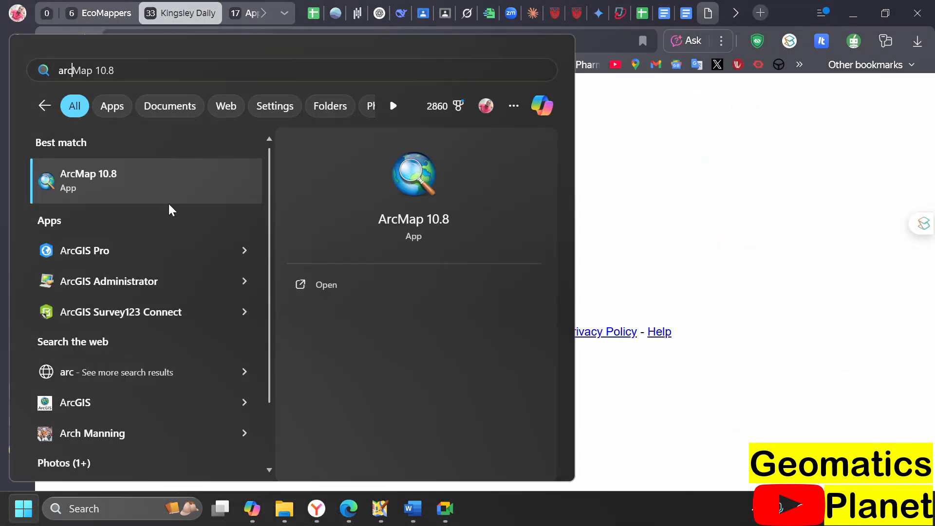
pyautogui.click(159, 174)
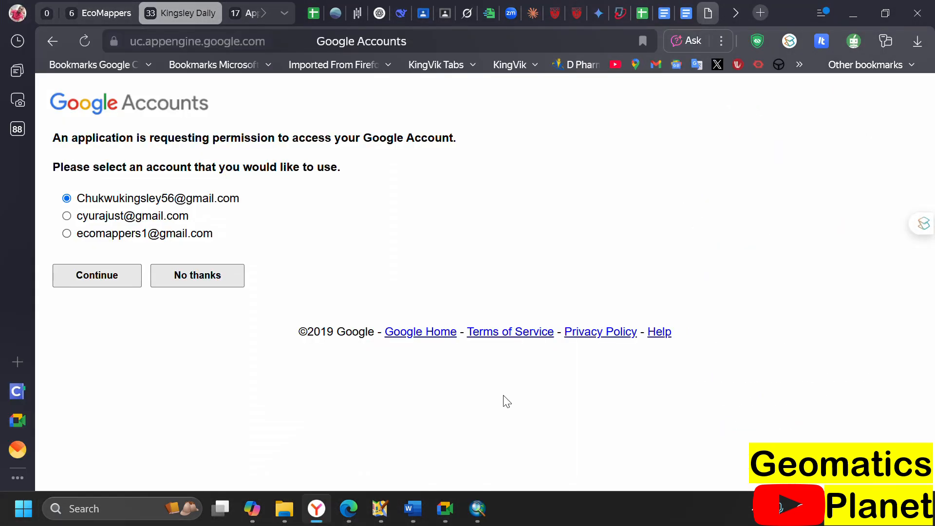
# Switch to the relaunched ArcMap and open the recent map document Spectral Indices
pyautogui.click(476, 508)
pyautogui.click(412, 188)
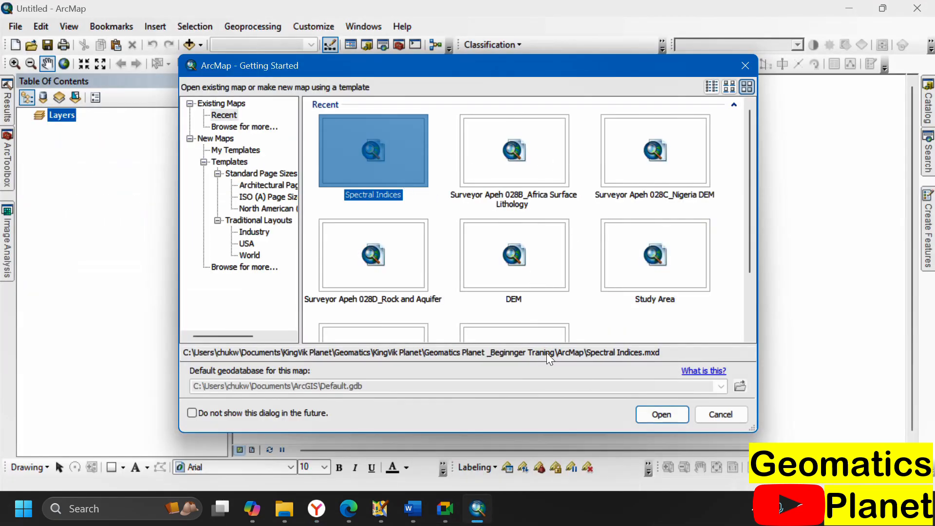
pyautogui.click(646, 414)
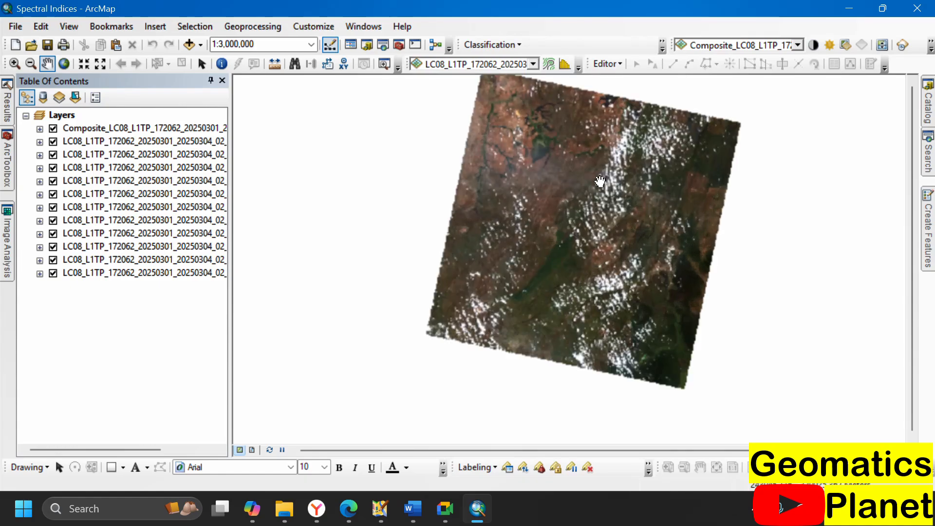
# Open the Raster Calculator from the Map Algebra toolset in Spatial Analyst Tools and begin the expression with the Float function
pyautogui.scroll(-3, 600, 182)
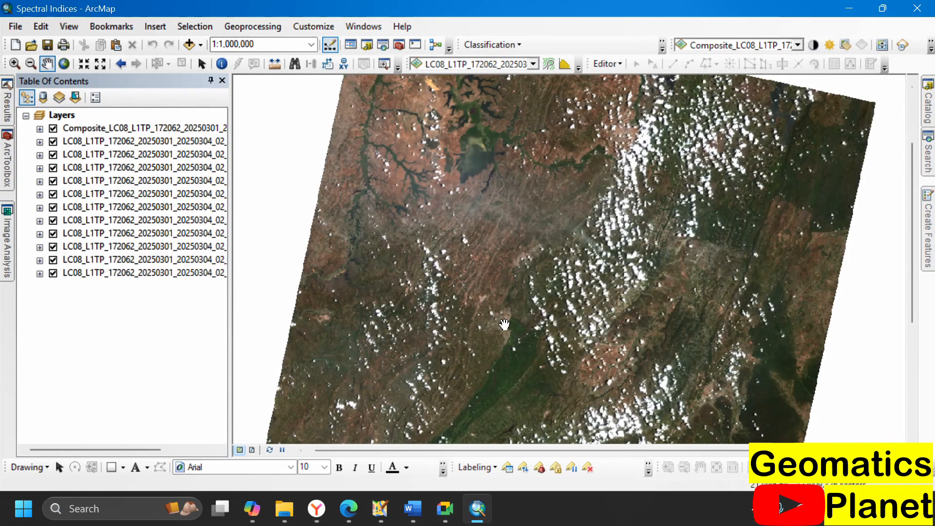
pyautogui.scroll(1, 512, 311)
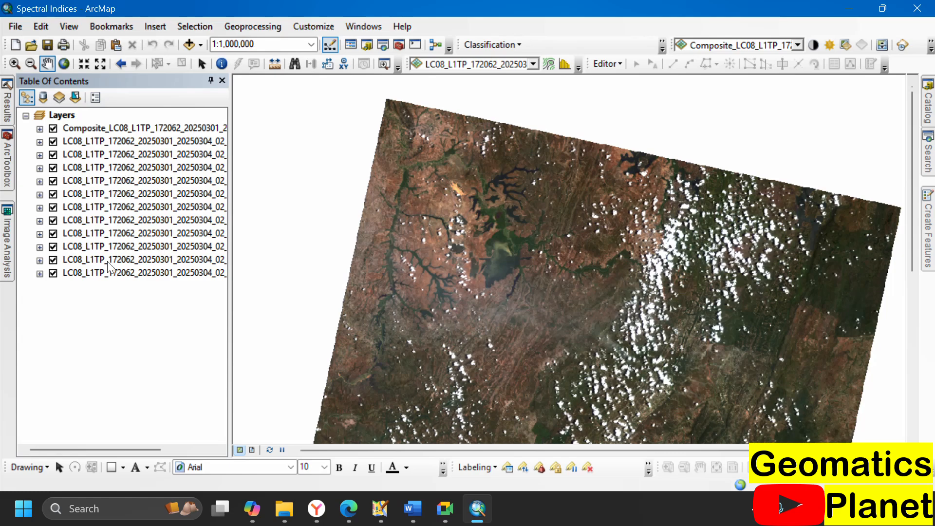
pyautogui.click(9, 165)
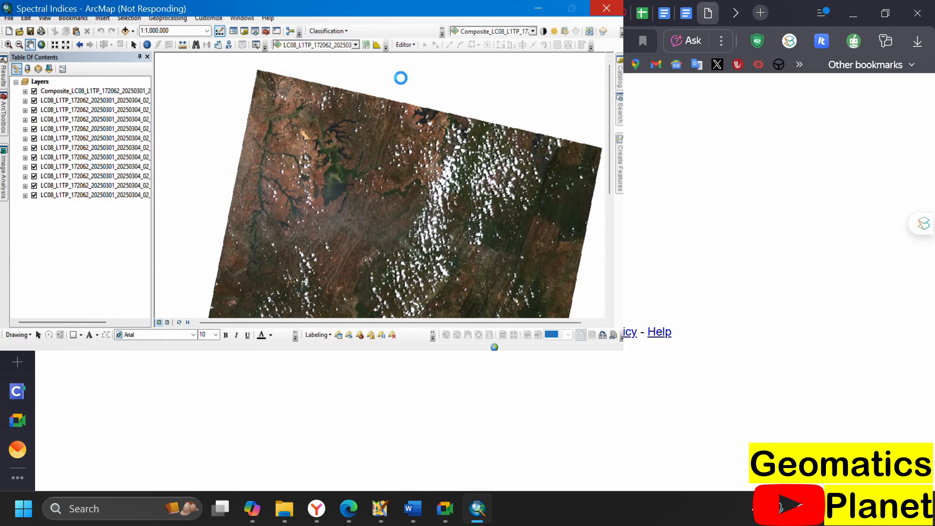
pyautogui.click(853, 13)
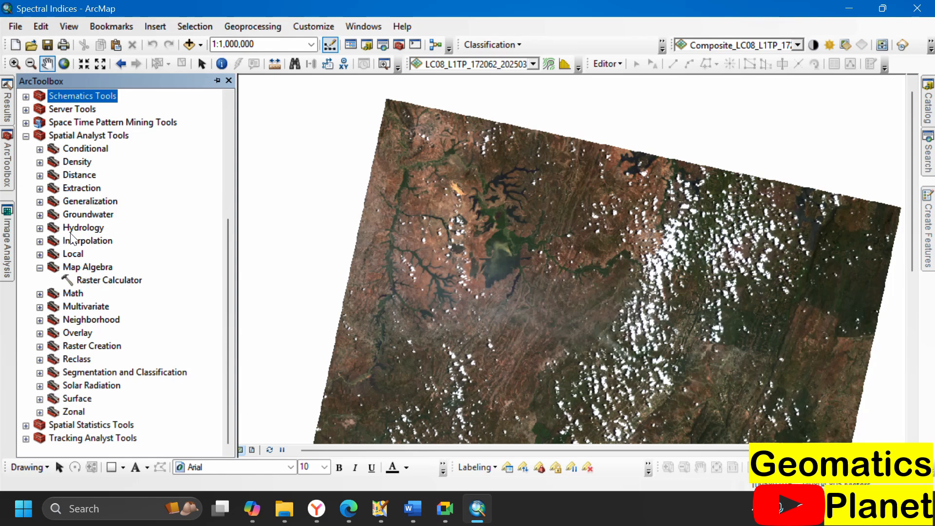
pyautogui.scroll(5, 51, 200)
pyautogui.scroll(-4, 70, 338)
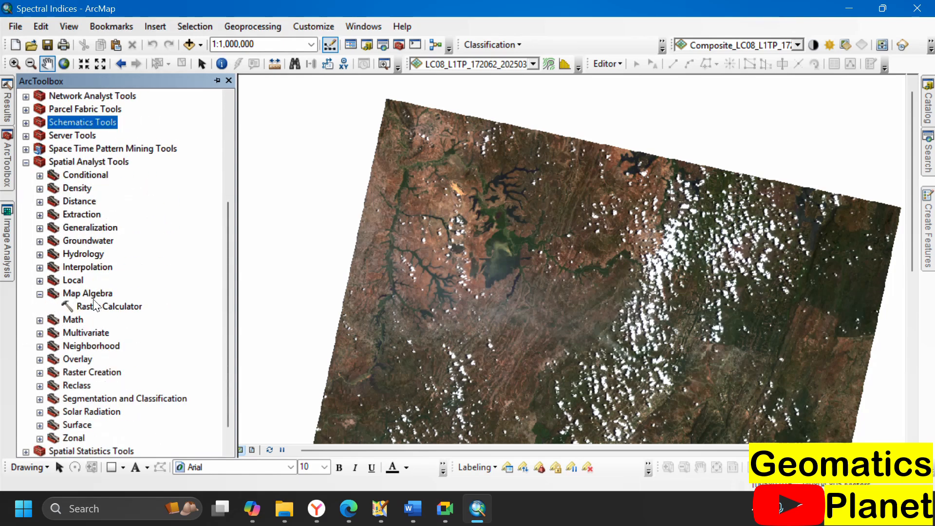
pyautogui.doubleClick(112, 307)
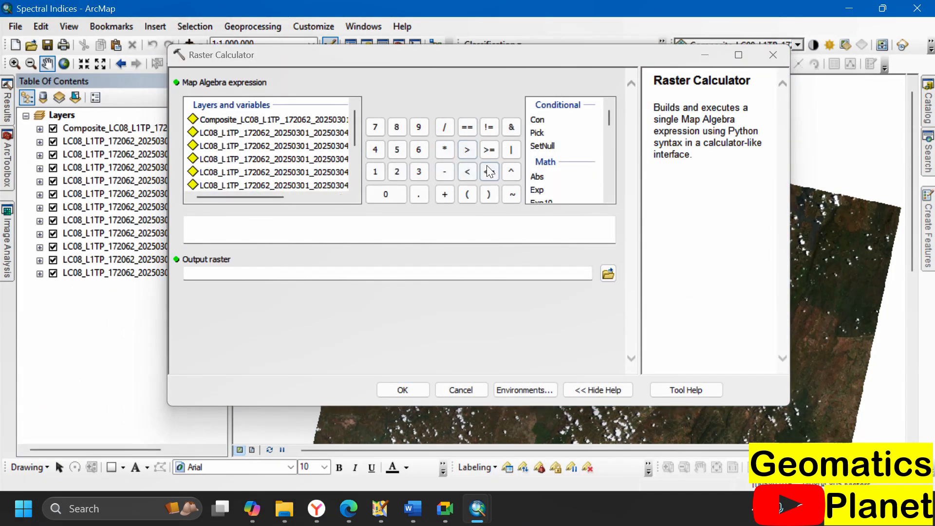
pyautogui.scroll(-3, 549, 182)
pyautogui.doubleClick(541, 155)
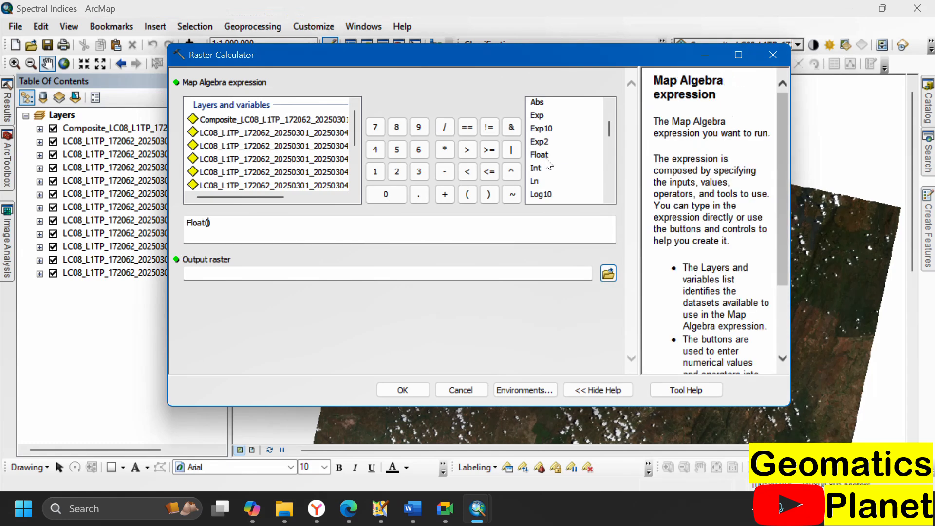
# Enter the B5.TIF layer minus the B4.TIF layer inside Float() and follow the closing parenthesis with a division operator
pyautogui.scroll(-3, 276, 170)
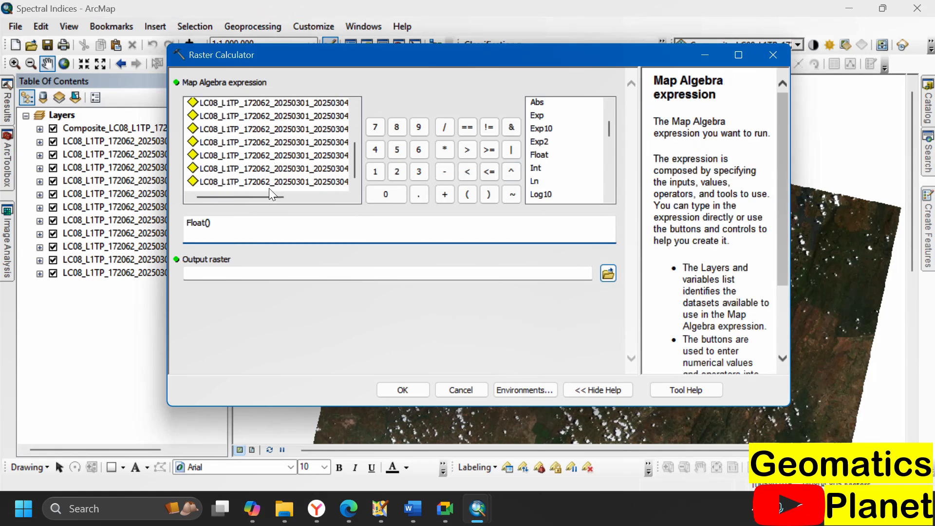
pyautogui.moveTo(269, 191); pyautogui.dragTo(320, 181)
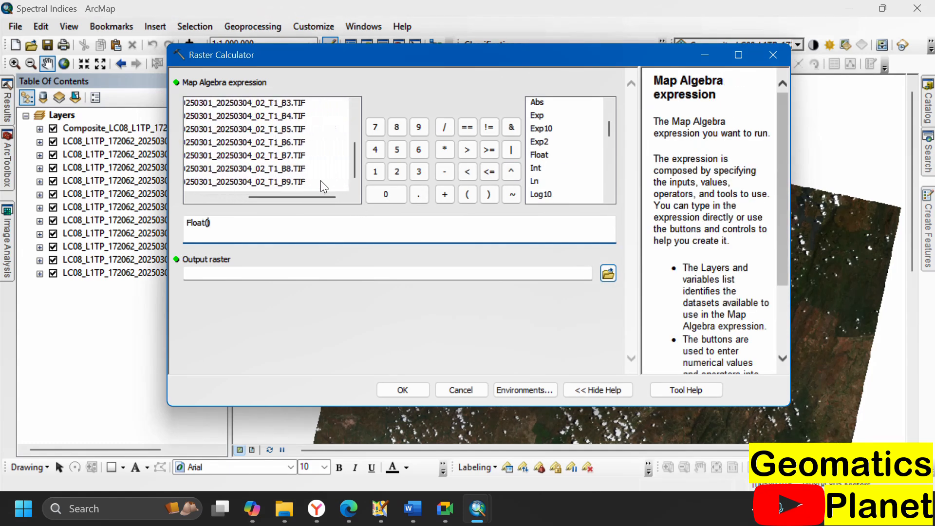
pyautogui.doubleClick(298, 130)
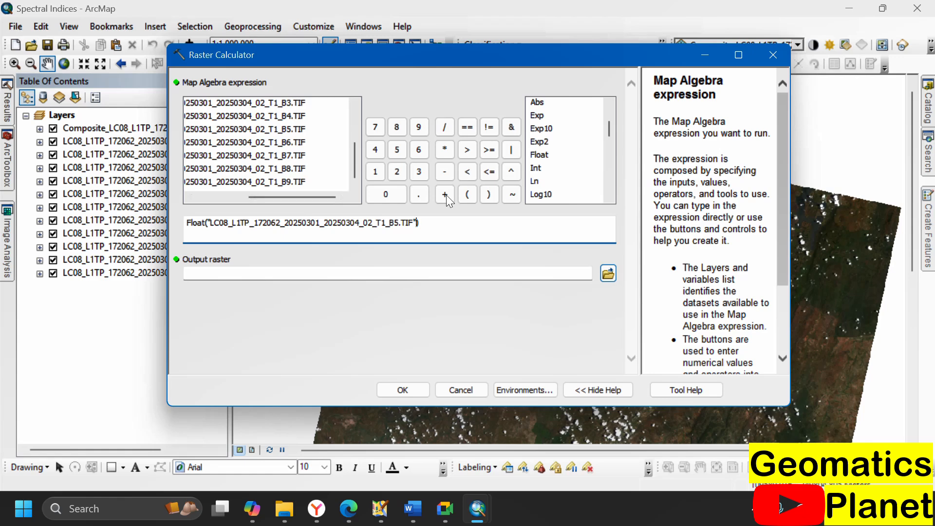
pyautogui.click(445, 172)
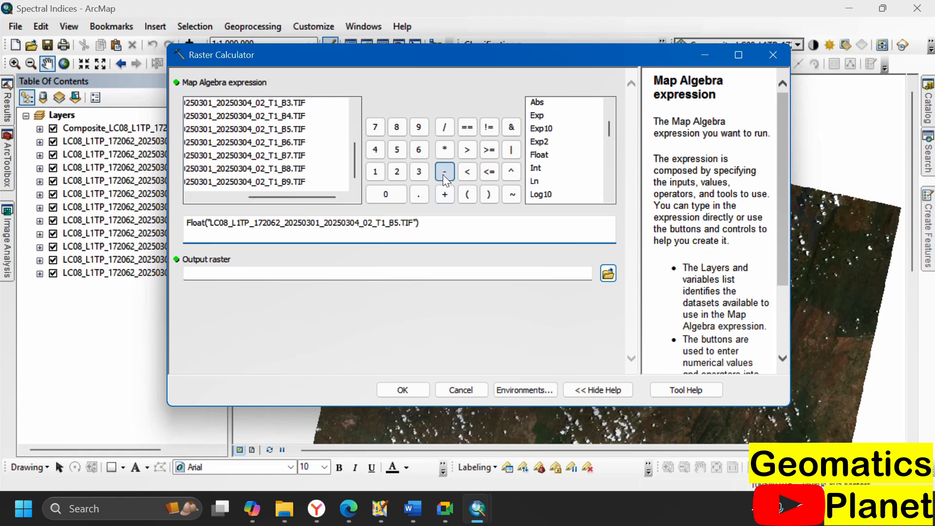
pyautogui.doubleClick(290, 117)
pyautogui.write(') /')
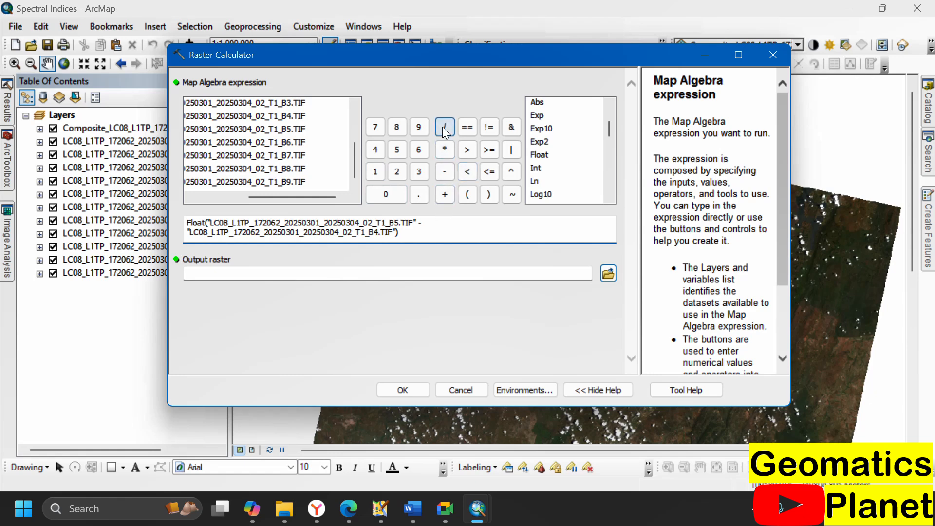
# Complete the expression's denominator with a second Float() containing the B5.TIF layer plus the B4.TIF layer
pyautogui.doubleClick(540, 156)
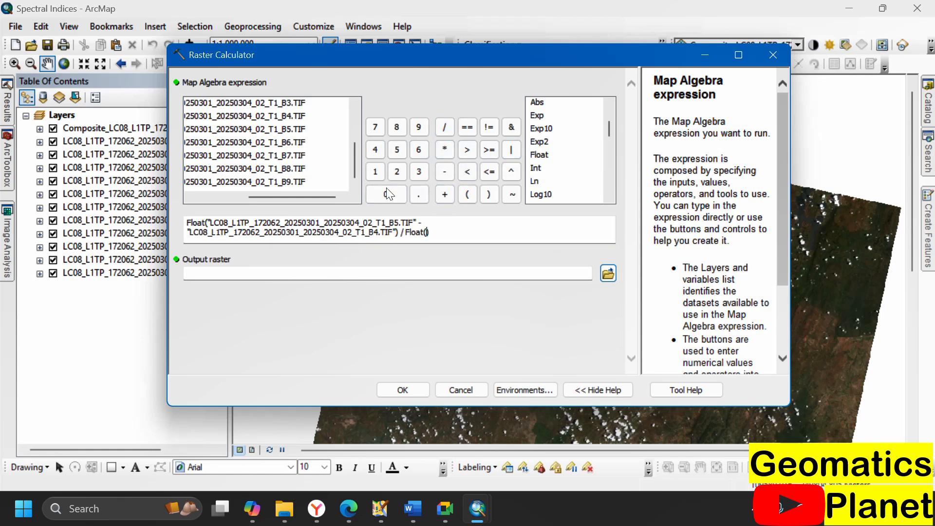
pyautogui.doubleClick(285, 130)
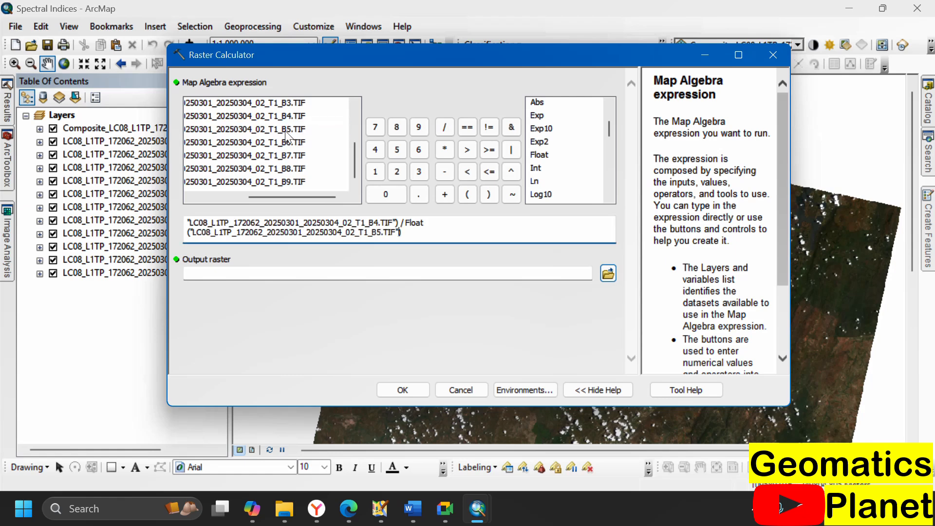
pyautogui.click(441, 195)
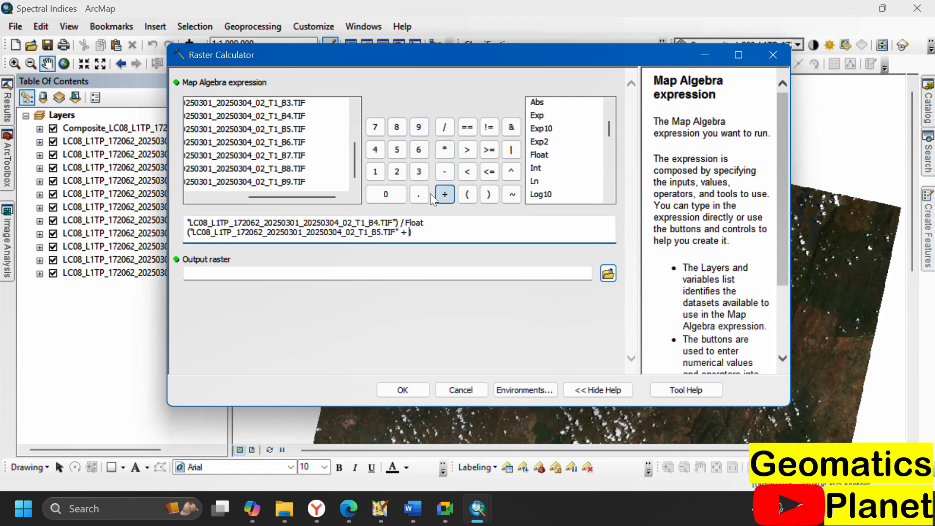
pyautogui.doubleClick(267, 117)
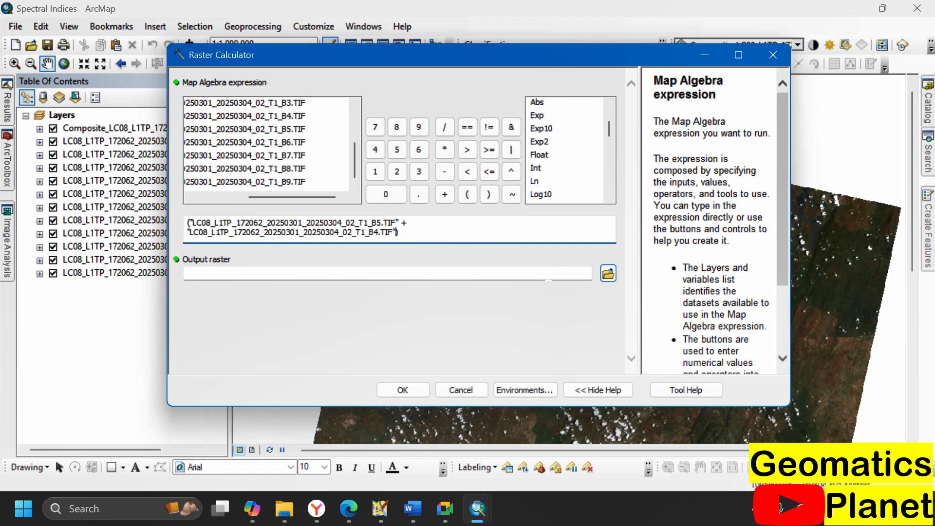
# Accept the default output raster path in default.gdb, run the Raster Calculator, and switch to the Select Elements tool
pyautogui.click(548, 274)
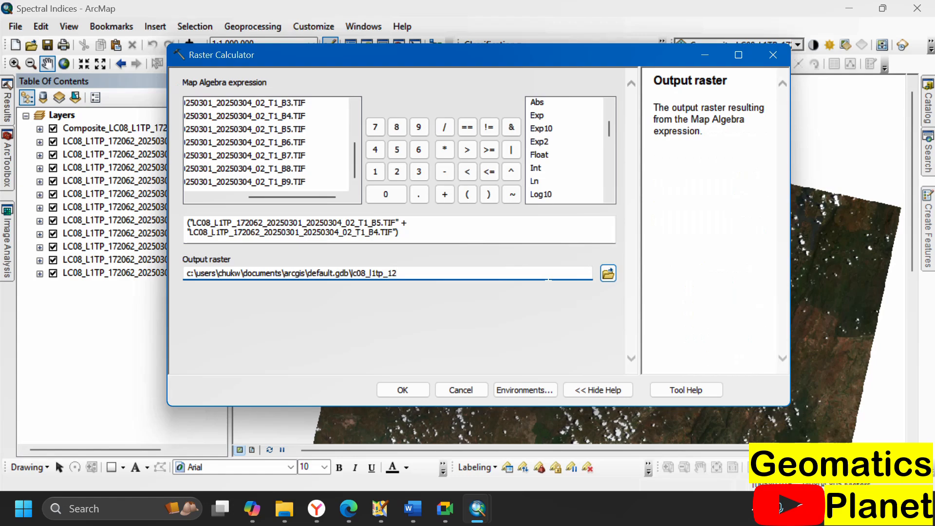
pyautogui.click(408, 390)
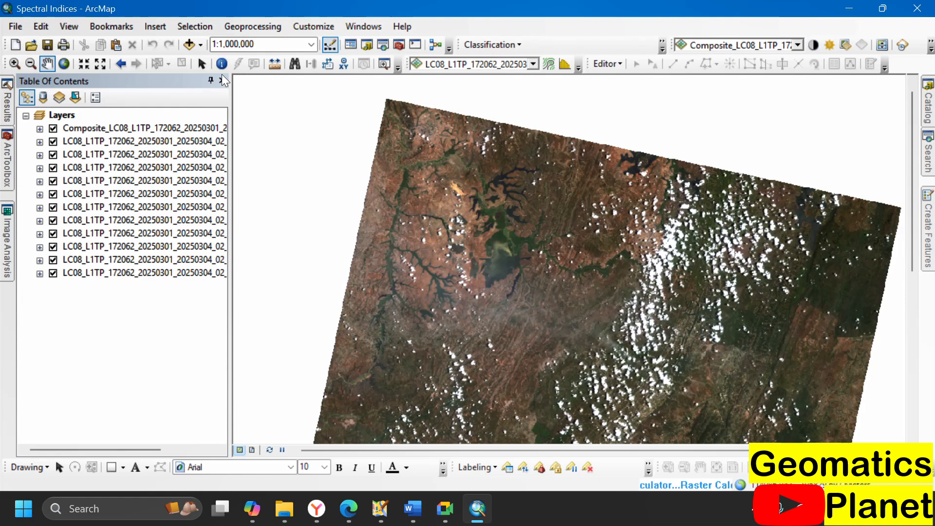
pyautogui.click(202, 64)
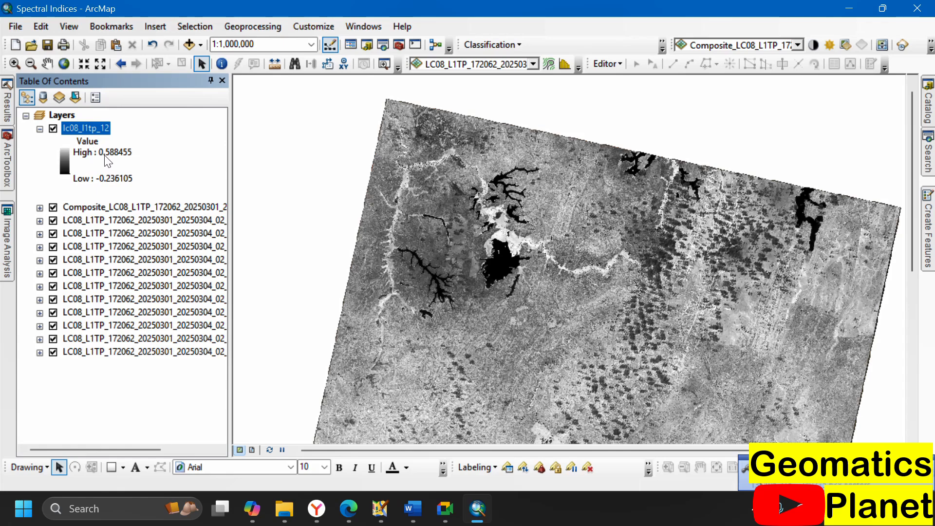
# Switch to the Edge browser and search the web for "NDVI value explanation" from the blank new tab page
pyautogui.click(351, 518)
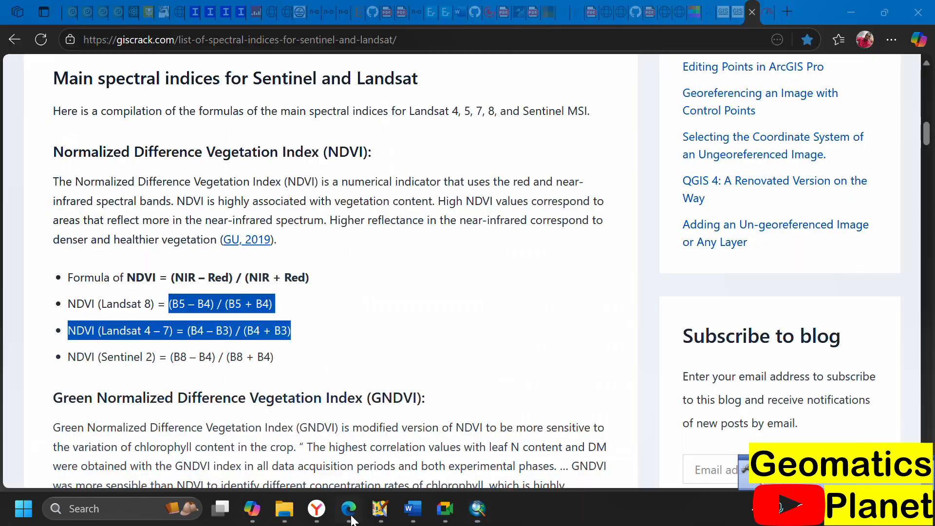
pyautogui.click(776, 12)
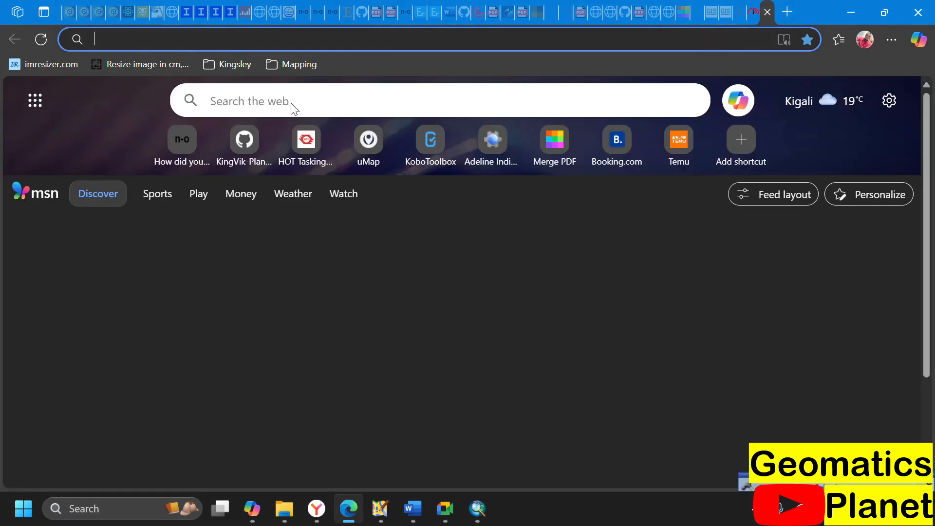
pyautogui.write('NDVI')
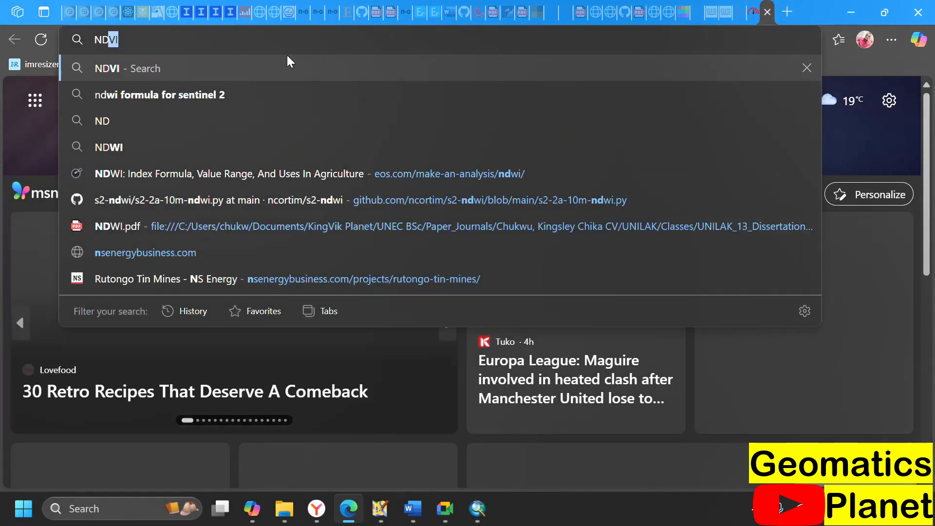
pyautogui.write(' Explan')
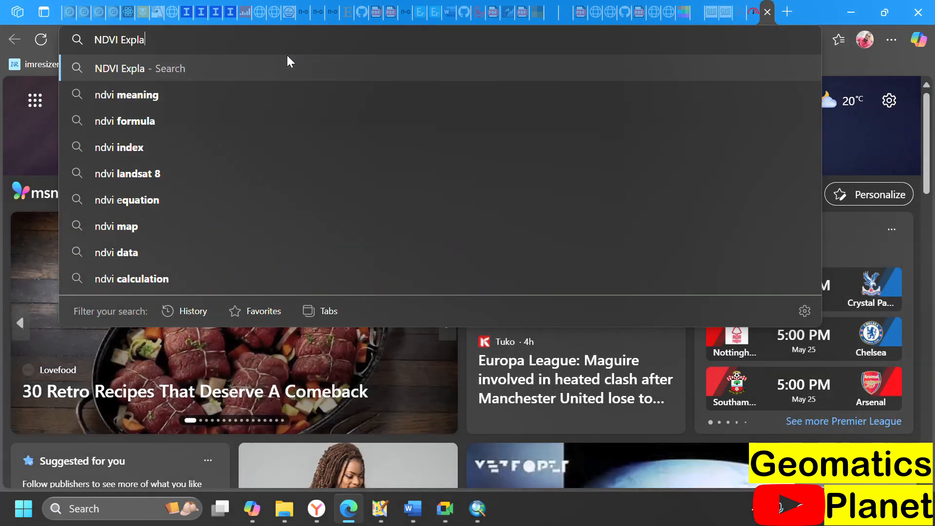
pyautogui.press('BackSpace')
pyautogui.press('BackSpace')
pyautogui.press('BackSpace')
pyautogui.press('BackSpace')
pyautogui.press('BackSpace')
pyautogui.press('BackSpace')
pyautogui.press('BackSpace')
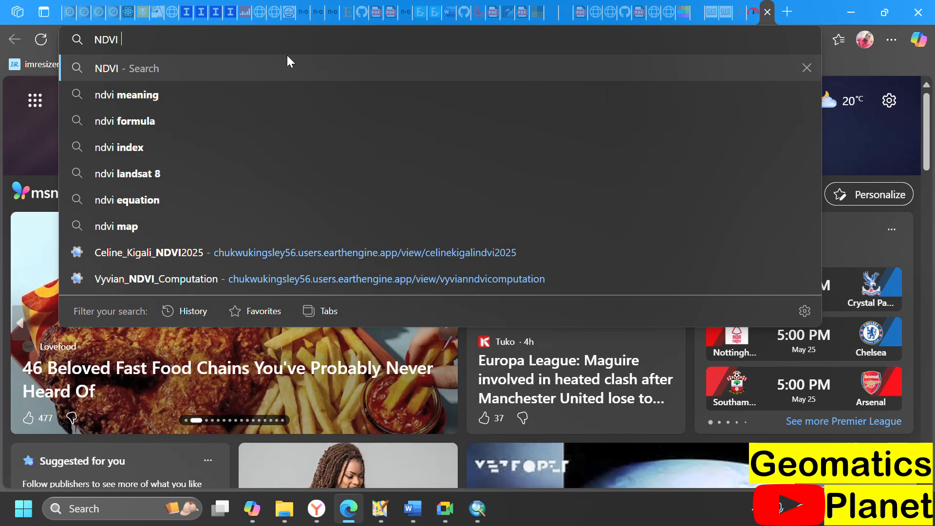
pyautogui.write('value ex')
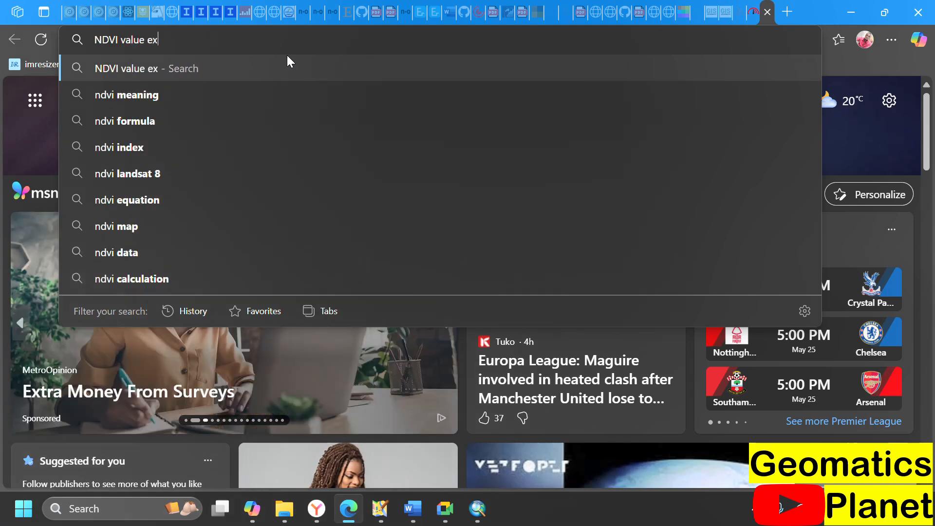
pyautogui.write('planation')
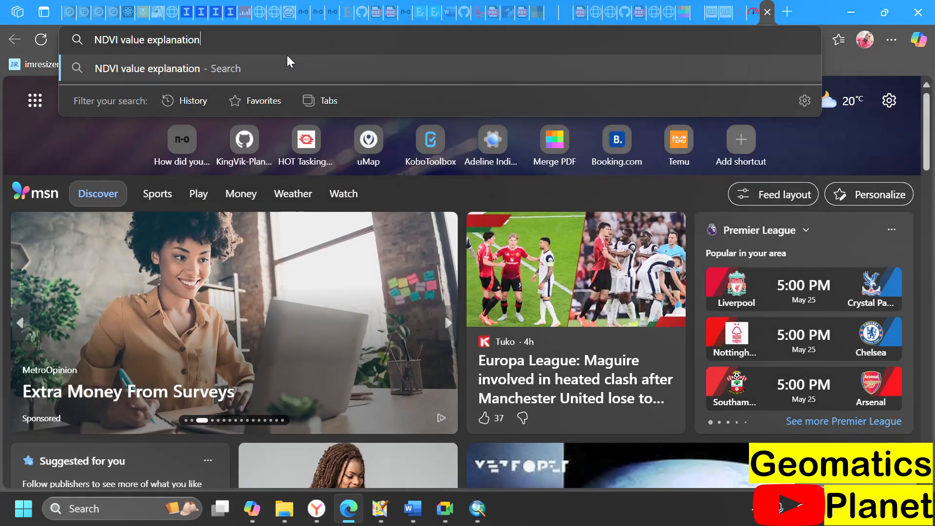
pyautogui.press('Return')
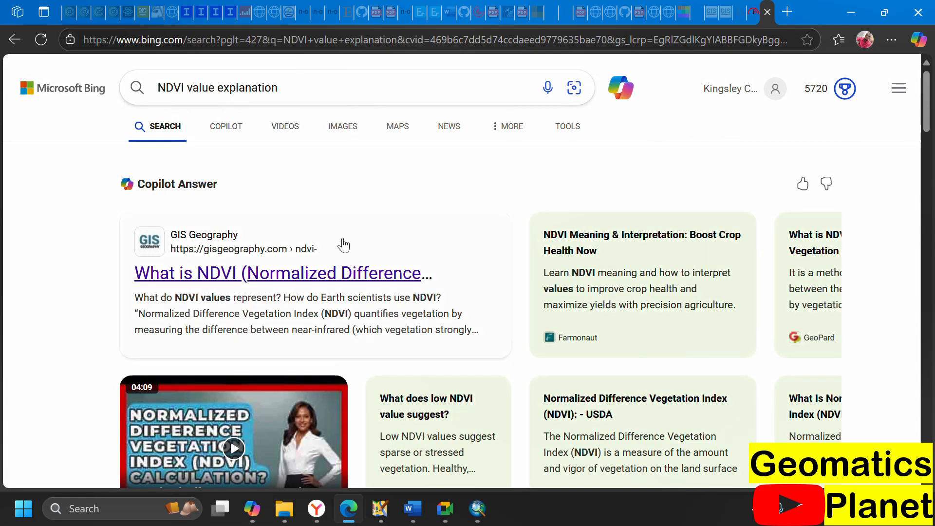
# Examine the search results for the NDVI value range and how negative, near-zero and high values are interpreted
pyautogui.scroll(-10, 354, 282)
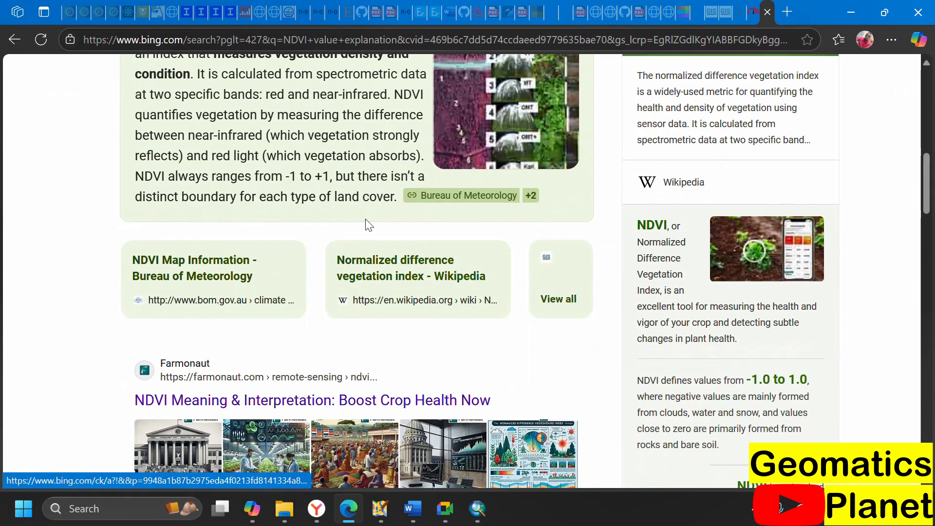
pyautogui.scroll(1, 273, 177)
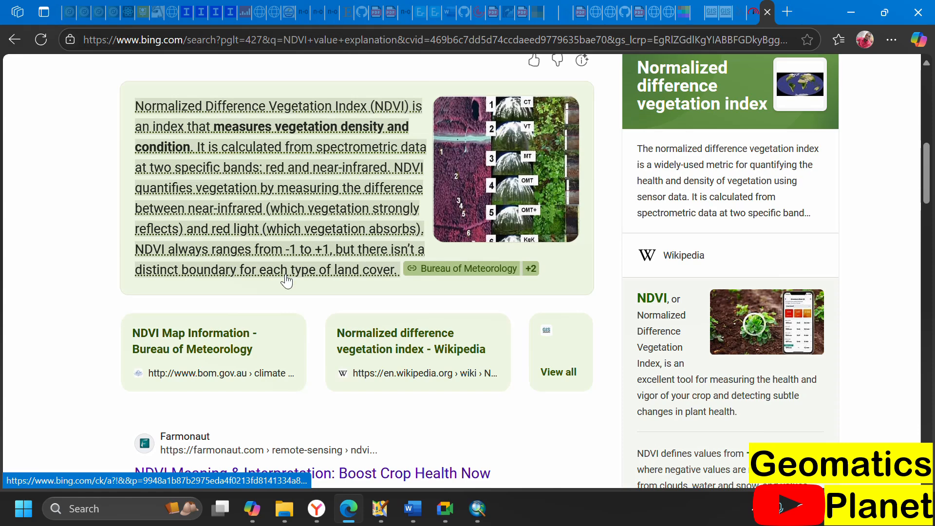
pyautogui.scroll(-4, 286, 281)
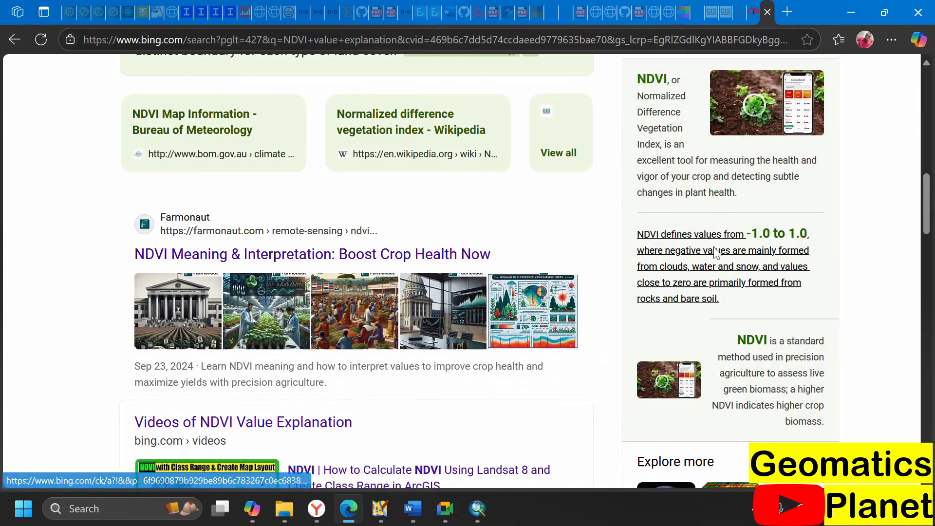
pyautogui.moveTo(726, 265)
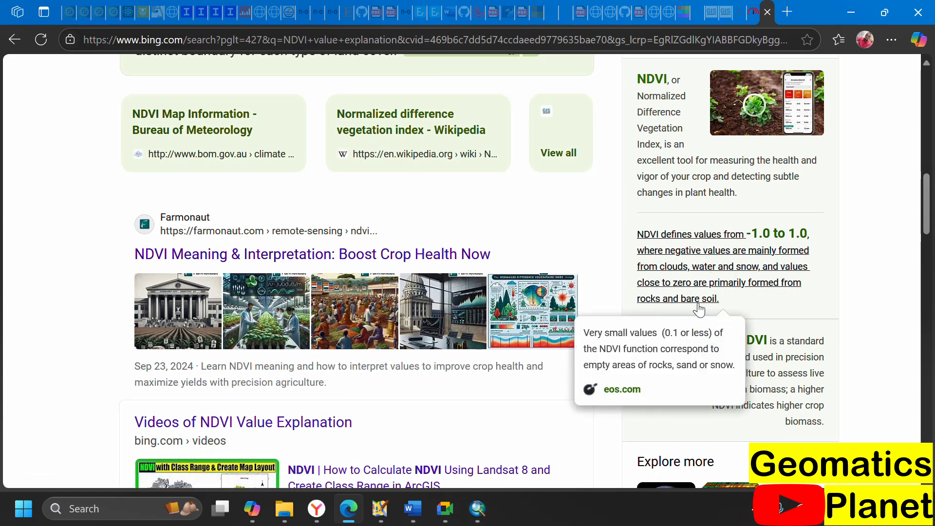
pyautogui.scroll(-3, 716, 302)
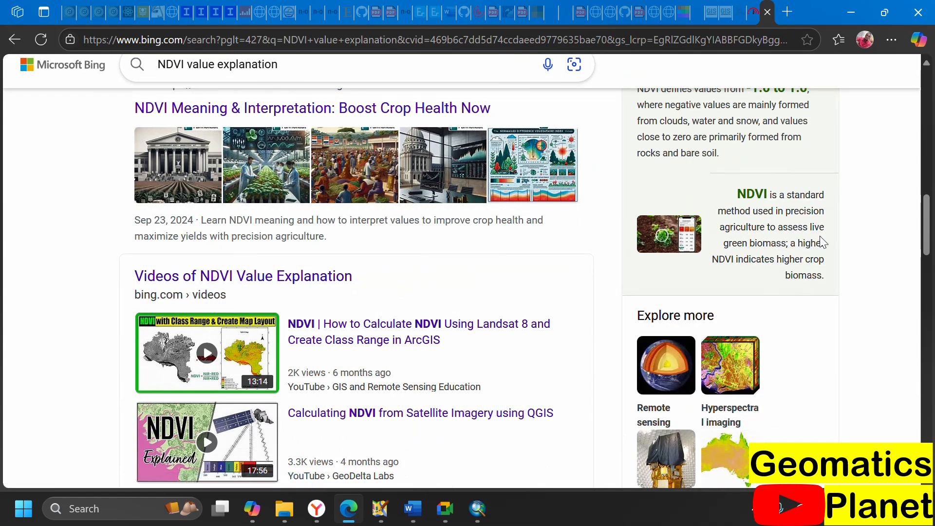
pyautogui.scroll(10, 592, 200)
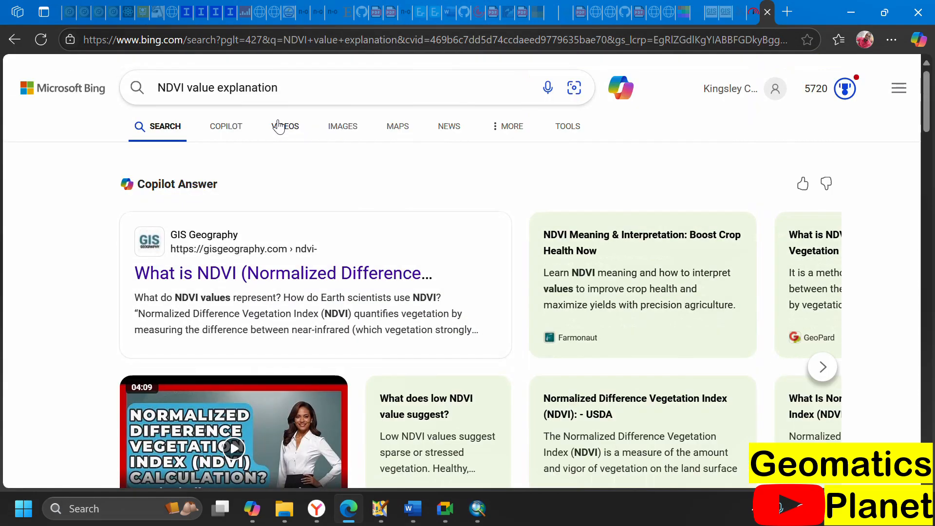
# Replace the search query with "The use of NDVI" and run the new web search
pyautogui.moveTo(279, 88); pyautogui.dragTo(151, 36)
pyautogui.write('The use ofd')
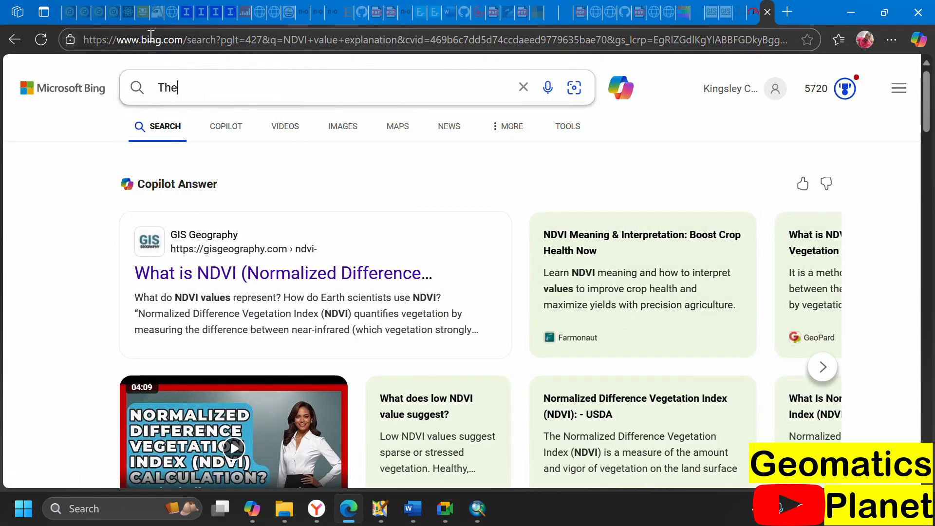
pyautogui.press('BackSpace')
pyautogui.press('BackSpace')
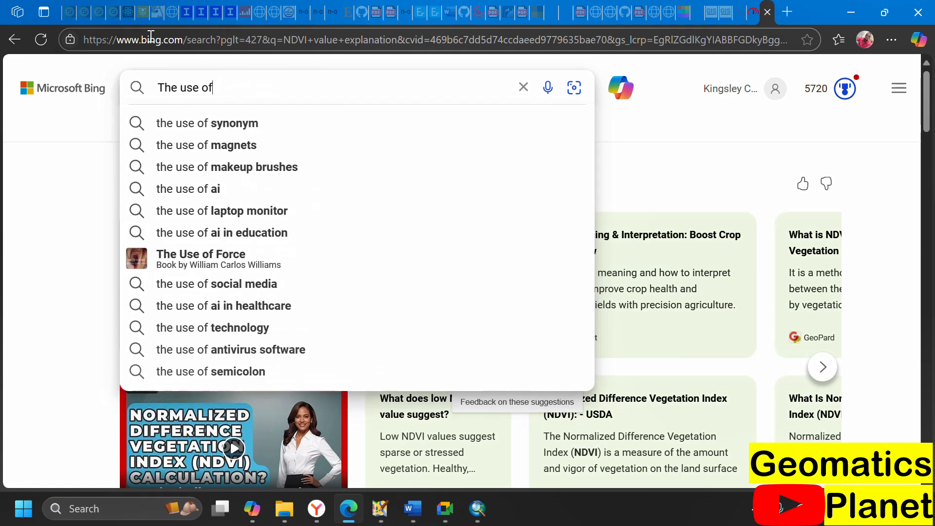
pyautogui.write('NDVI')
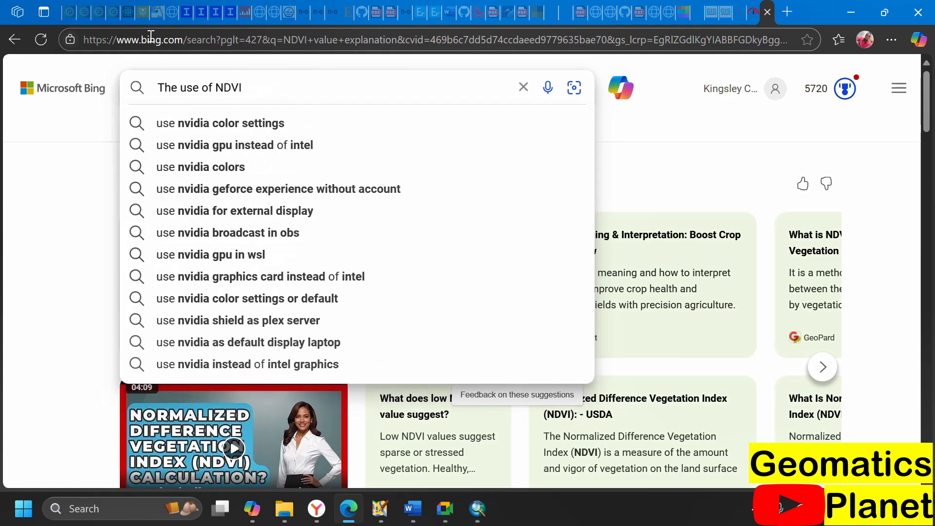
pyautogui.press('Return')
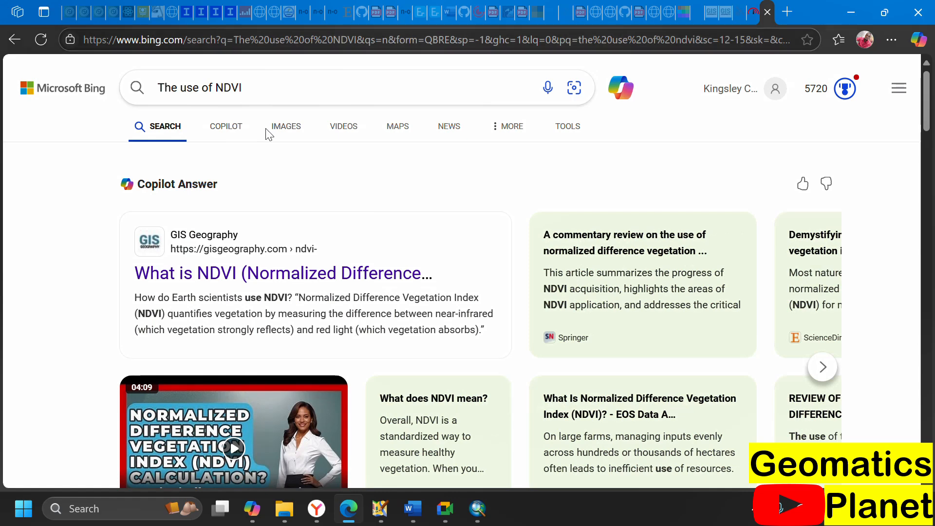
# Rerun the web search for "The use of NDVI" and look through the summary, articles and videos in the results
pyautogui.click(270, 92)
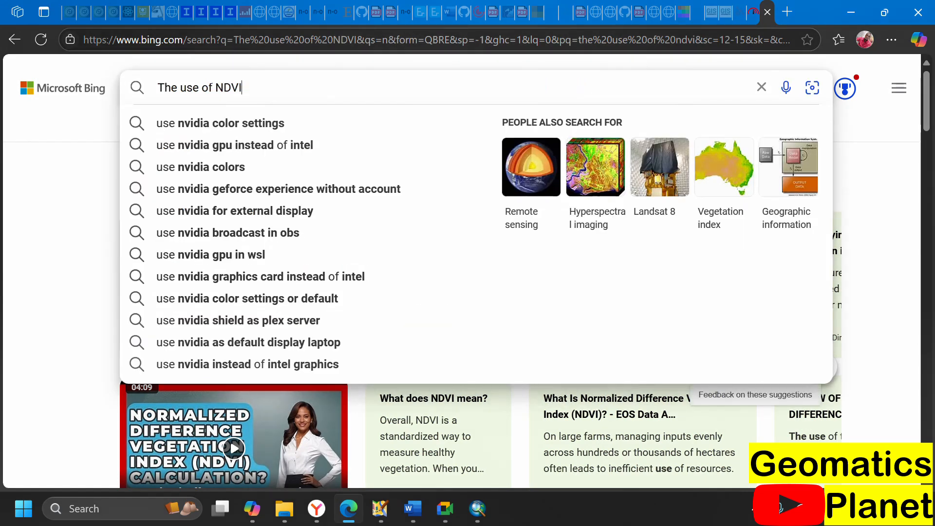
pyautogui.press('Return')
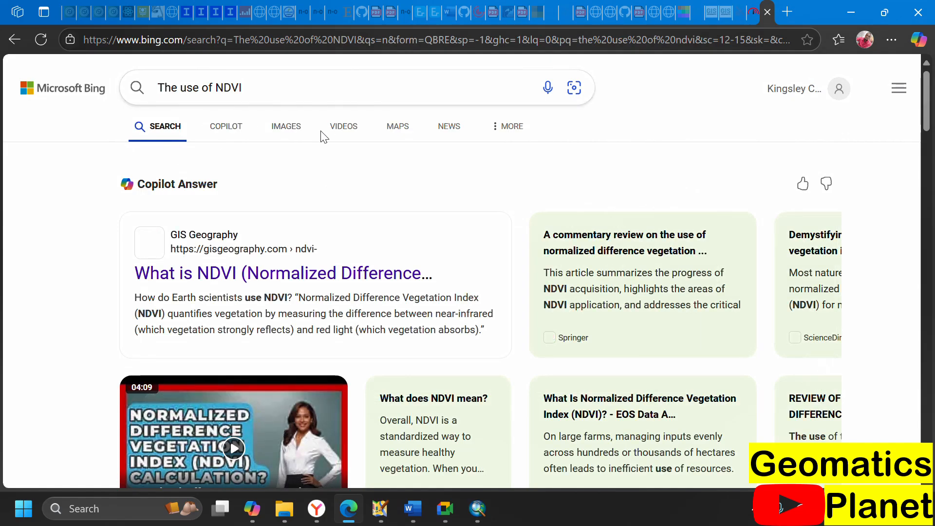
pyautogui.scroll(-1, 324, 196)
pyautogui.scroll(-8, 323, 199)
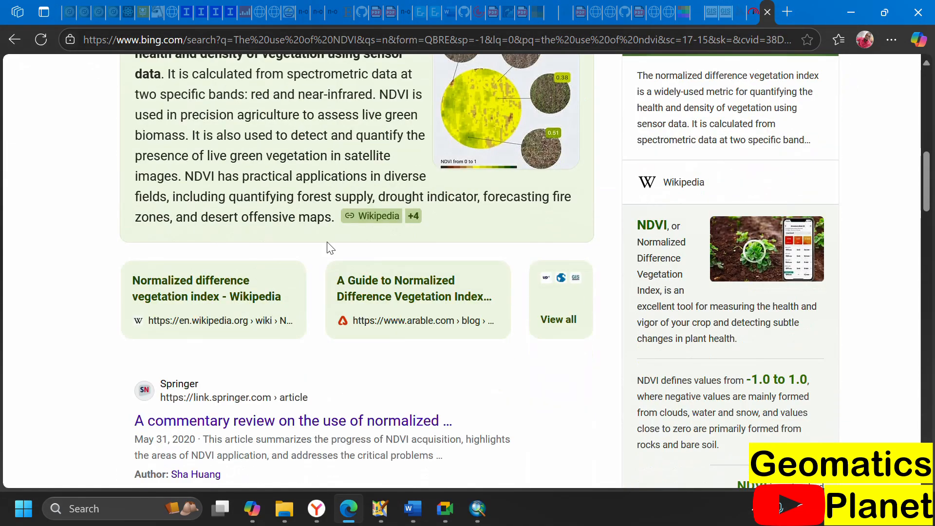
pyautogui.scroll(1, 328, 244)
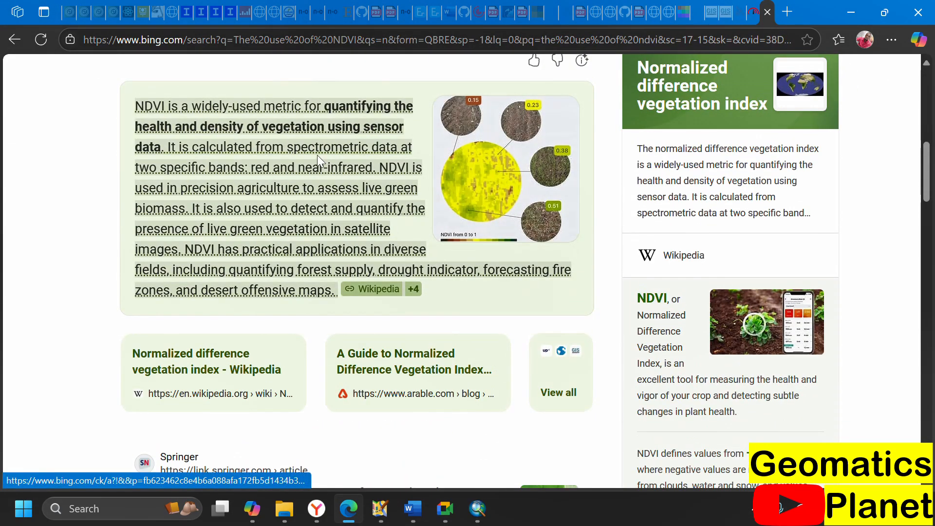
pyautogui.scroll(-6, 323, 200)
pyautogui.scroll(-4, 345, 280)
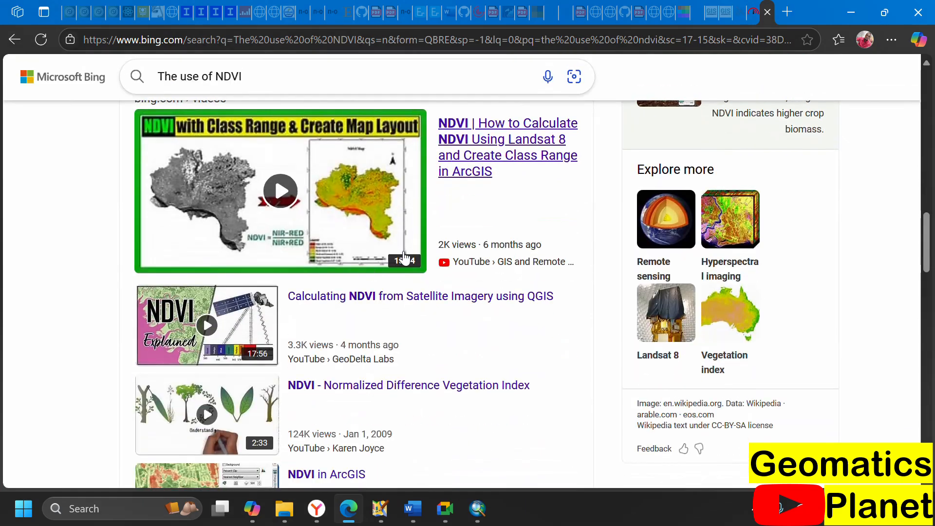
pyautogui.scroll(1, 442, 250)
pyautogui.scroll(5, 441, 251)
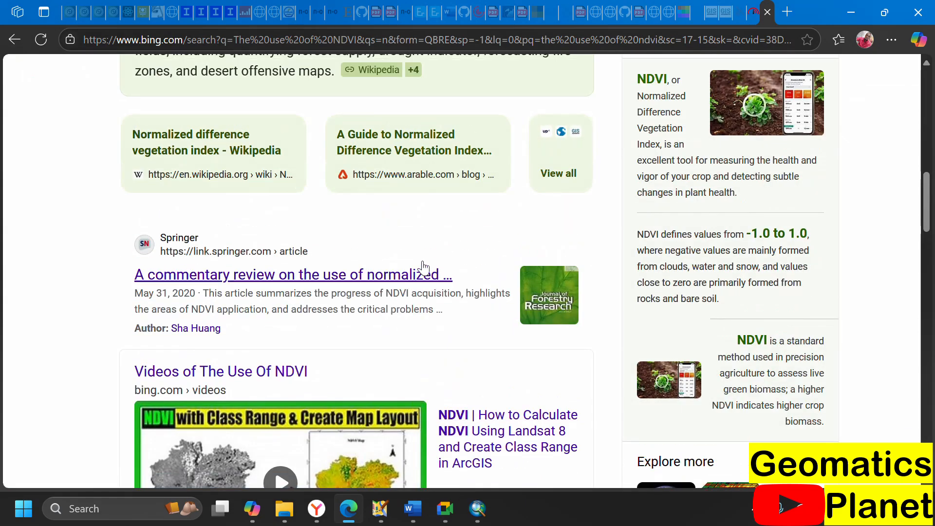
pyautogui.scroll(12, 425, 268)
# Search the web for "The application of NDVI"
pyautogui.click(370, 88)
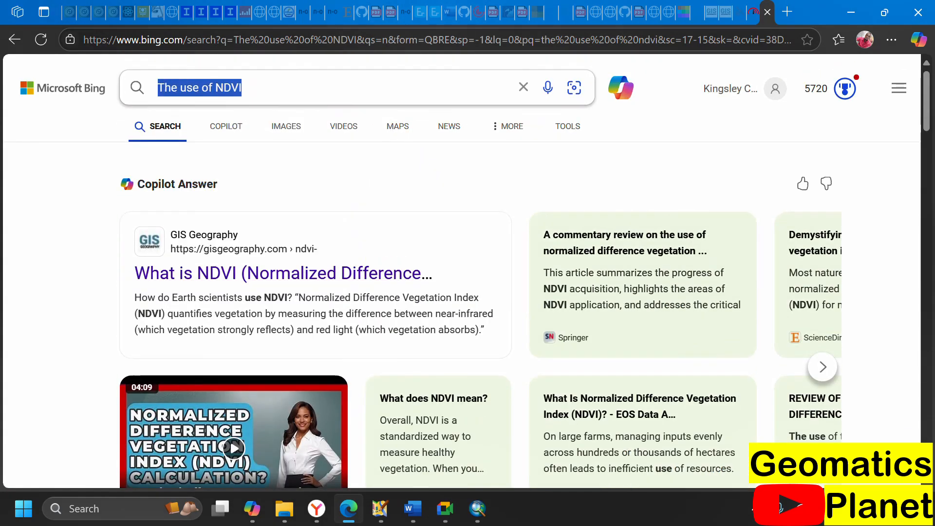
pyautogui.click(394, 44)
pyautogui.write('The applica')
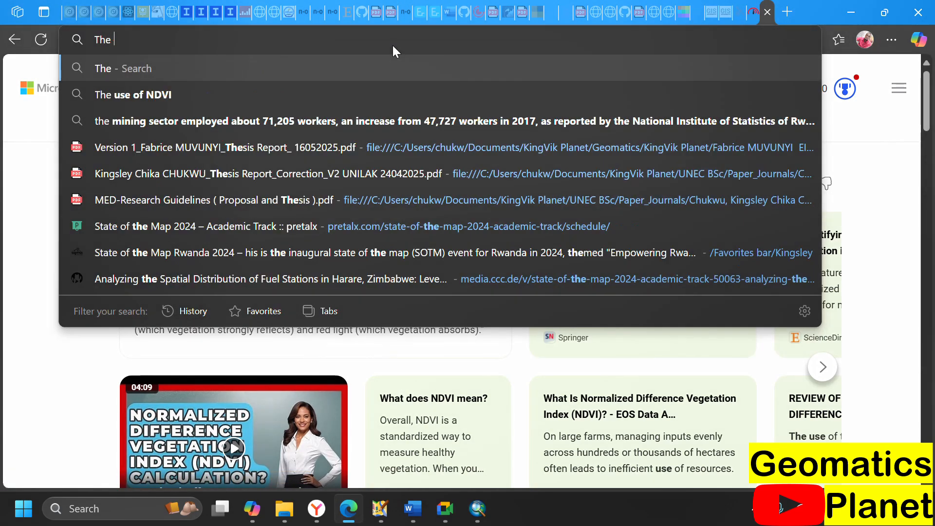
pyautogui.write('tion of NDVI')
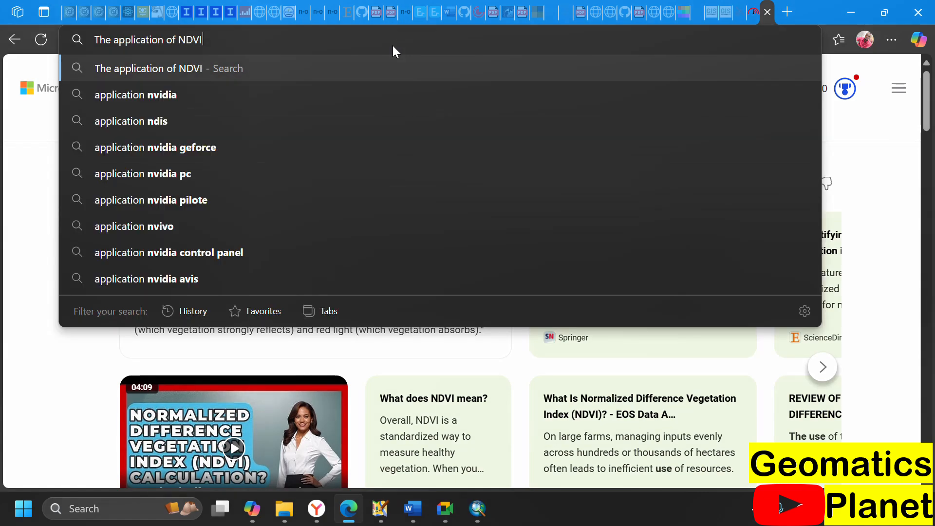
pyautogui.press('Return')
# Read through the search results and examine the summarized list of NDVI applications, from agriculture to irrigation management
pyautogui.scroll(-3, 387, 251)
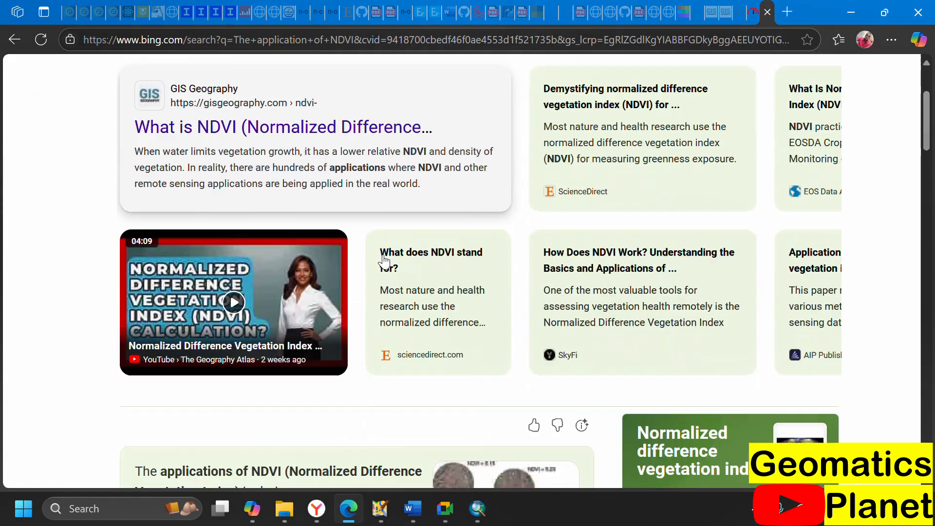
pyautogui.scroll(3, 380, 261)
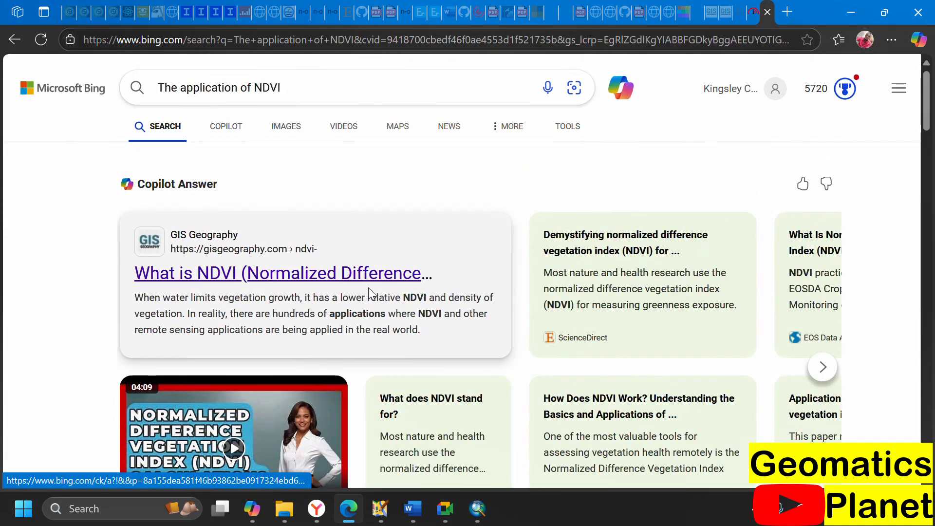
pyautogui.scroll(-10, 383, 319)
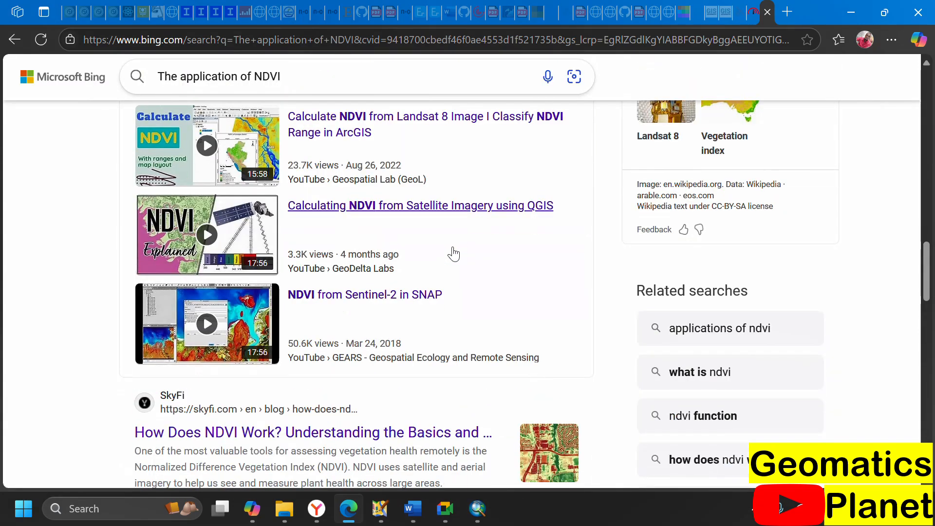
pyautogui.scroll(5, 452, 249)
pyautogui.scroll(2, 449, 241)
pyautogui.moveTo(358, 219)
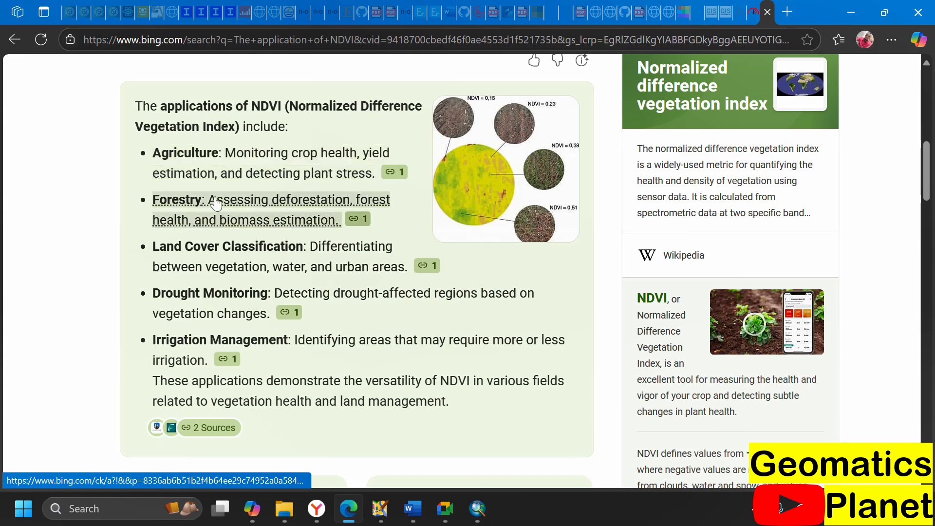
pyautogui.moveTo(217, 201)
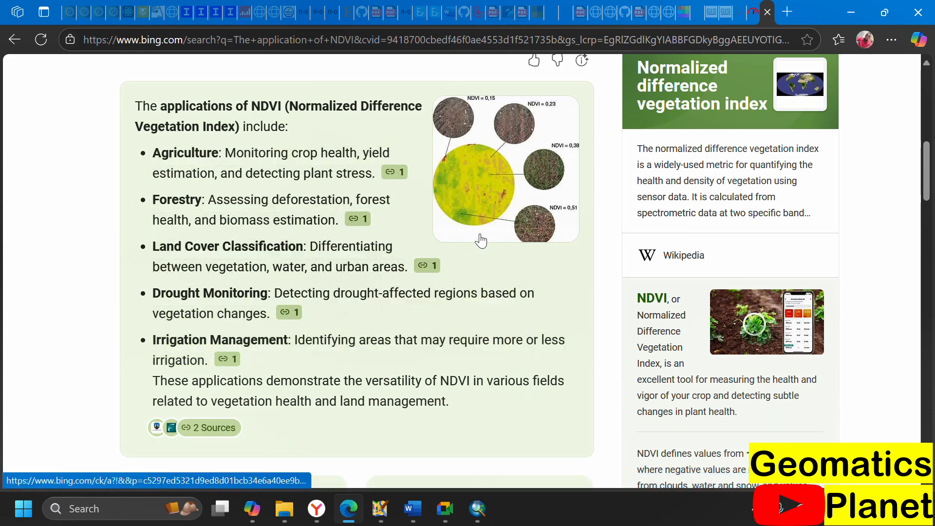
# Open the image results for the NDVI sample-circles picture in a new browser tab and browse its related images
pyautogui.rightClick(517, 136)
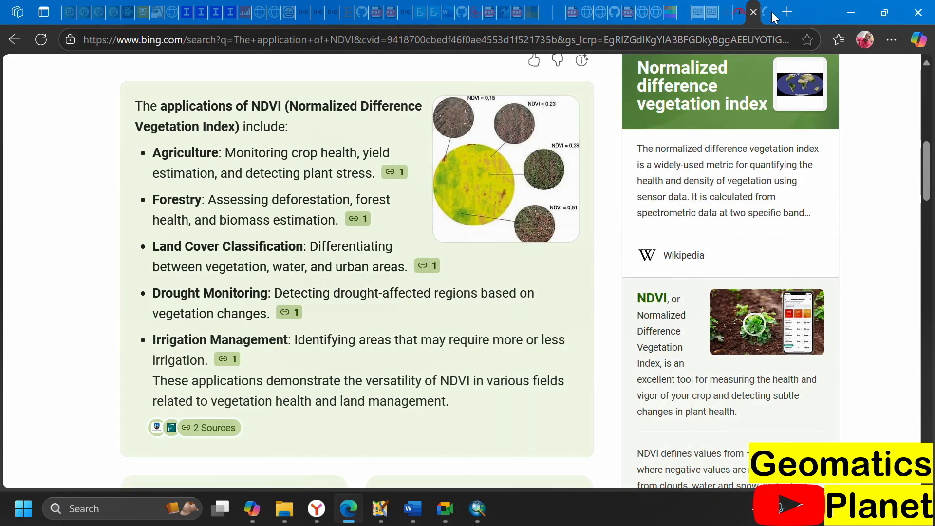
pyautogui.click(767, 11)
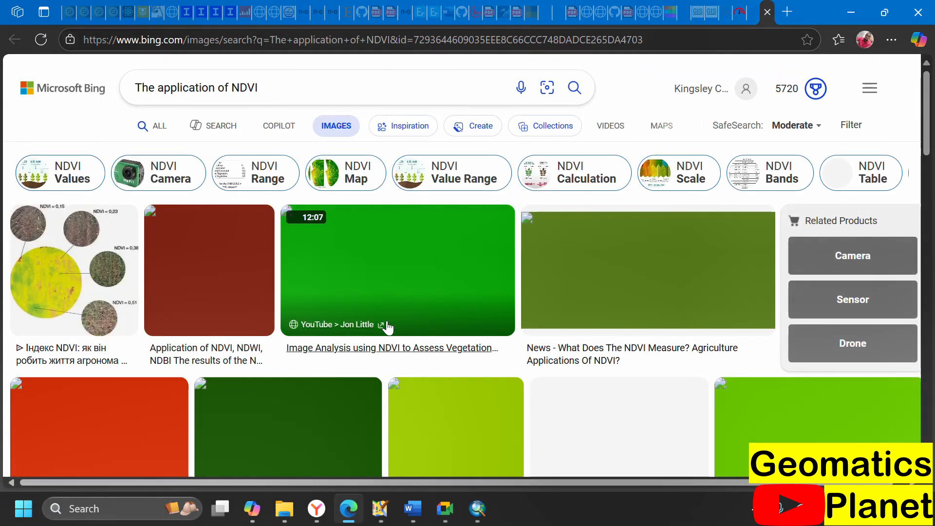
pyautogui.click(381, 324)
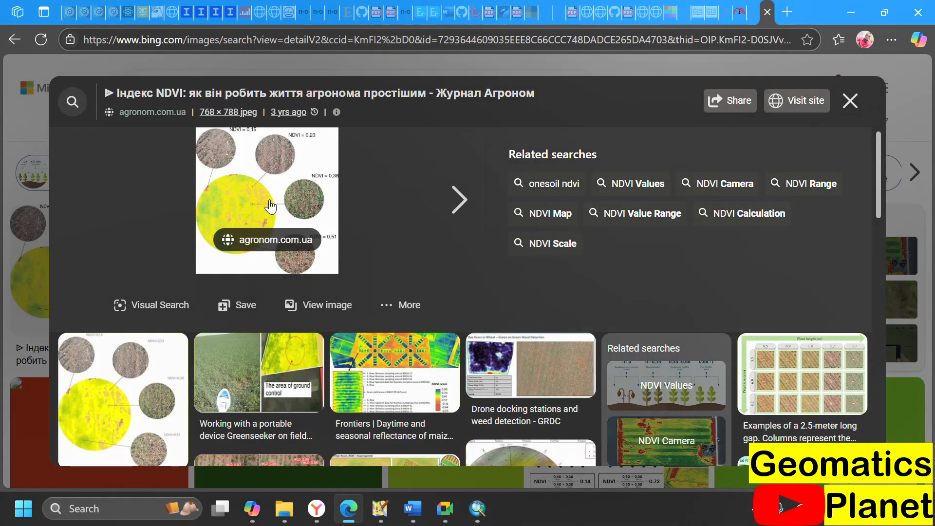
pyautogui.scroll(-5, 298, 302)
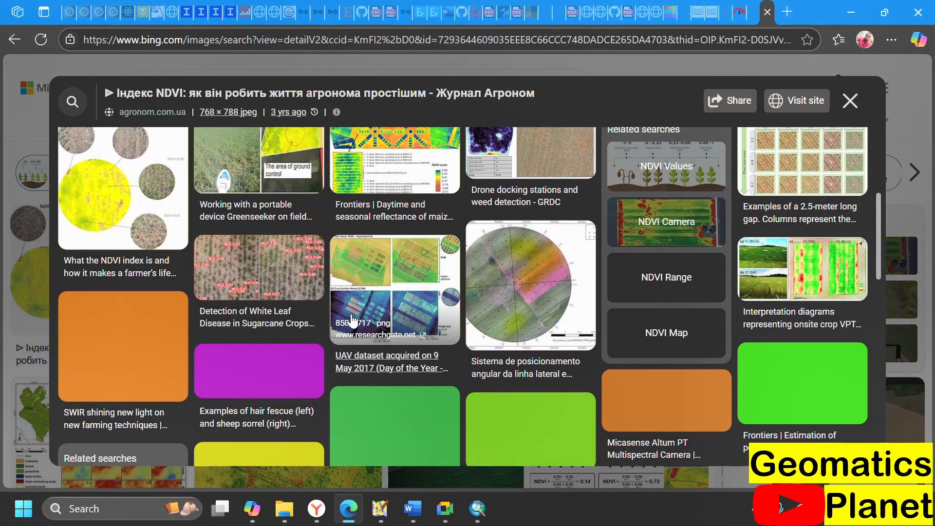
pyautogui.scroll(-5, 370, 312)
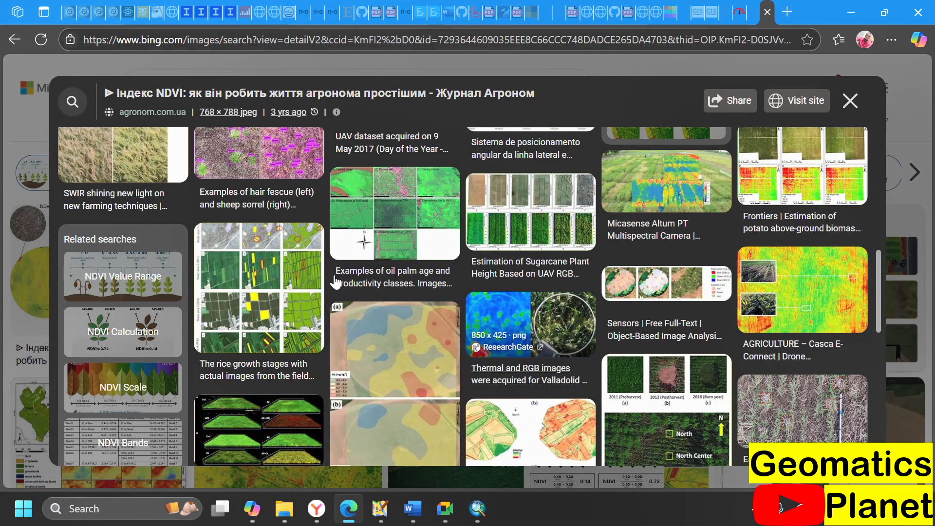
pyautogui.scroll(-5, 376, 306)
pyautogui.scroll(15, 383, 293)
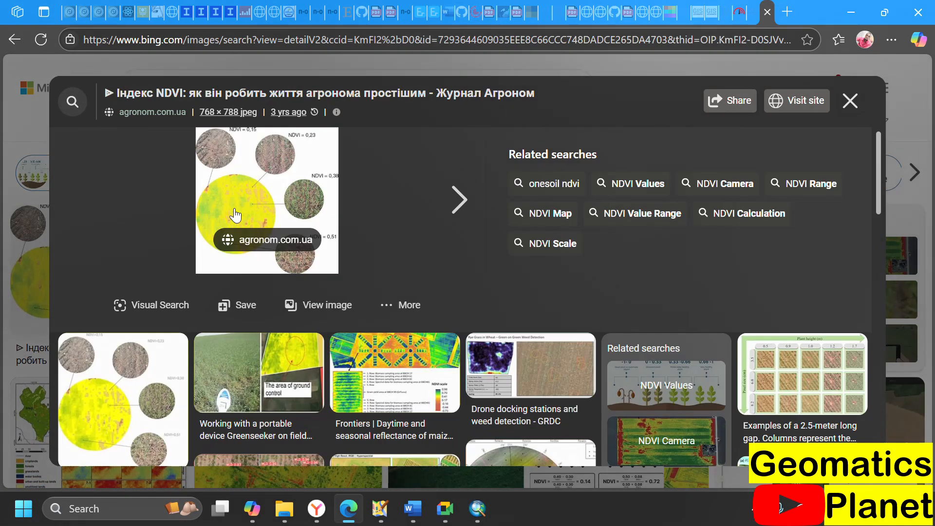
# Open the NDVI sample-circles image in its own browser tab and examine how each ground photo corresponds to the colored map
pyautogui.rightClick(302, 208)
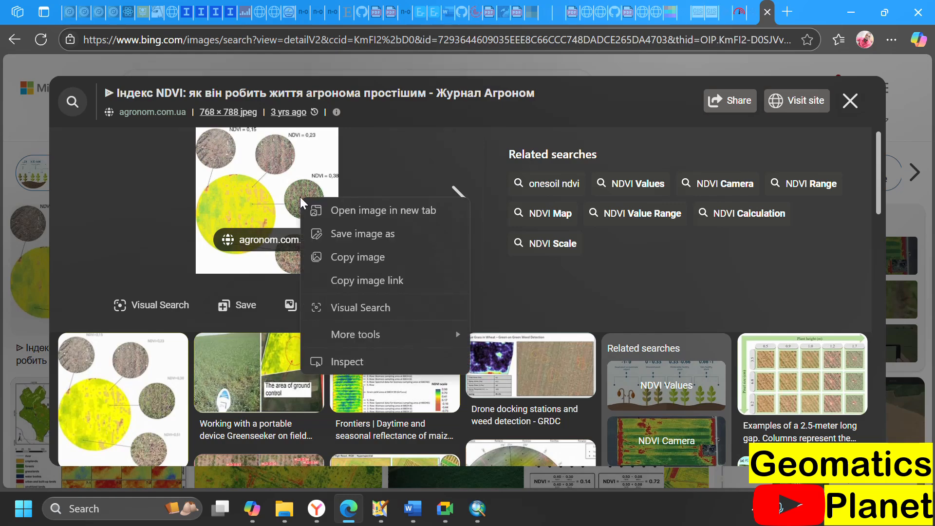
pyautogui.click(324, 209)
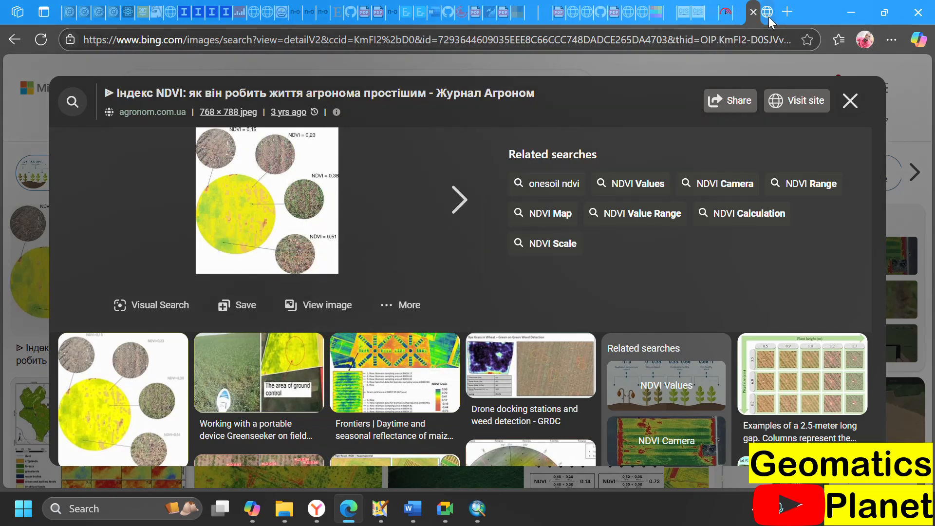
pyautogui.click(767, 12)
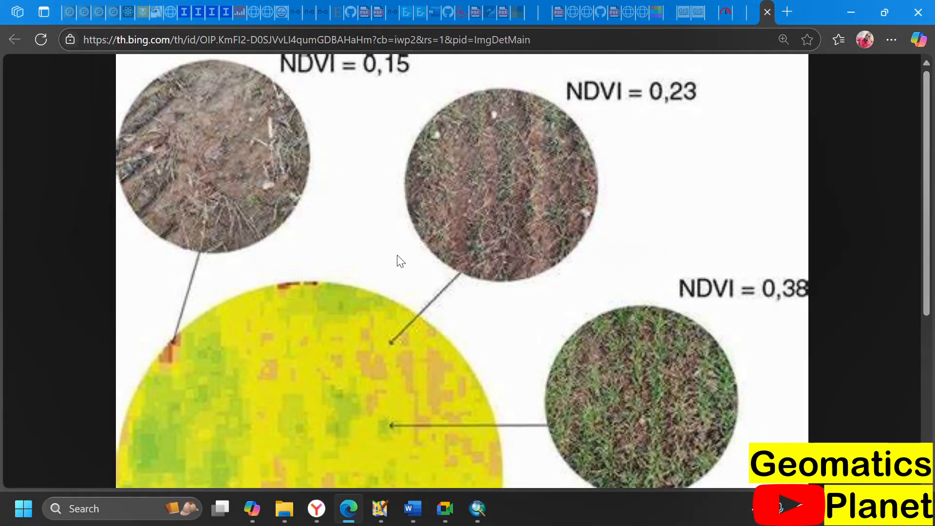
pyautogui.scroll(-3, 397, 265)
pyautogui.scroll(3, 393, 267)
pyautogui.scroll(-2, 586, 173)
pyautogui.scroll(-4, 536, 129)
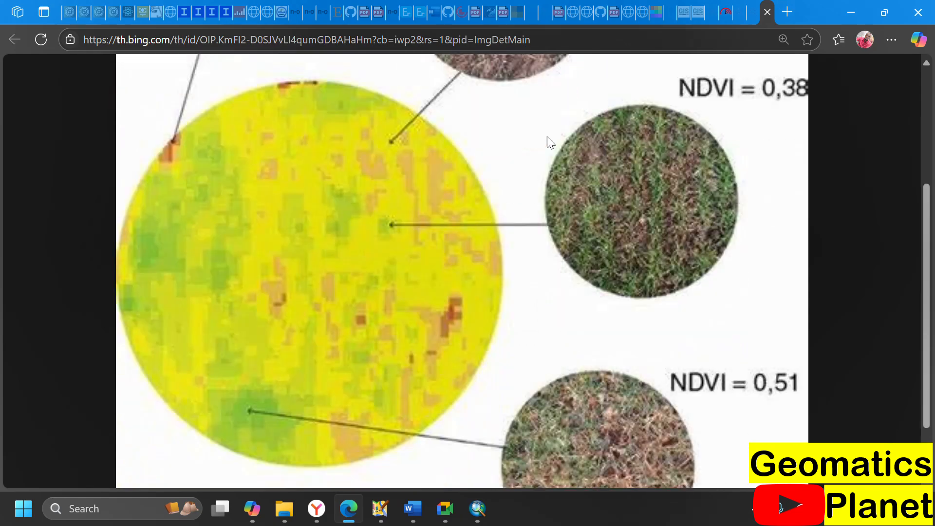
pyautogui.scroll(2, 750, 97)
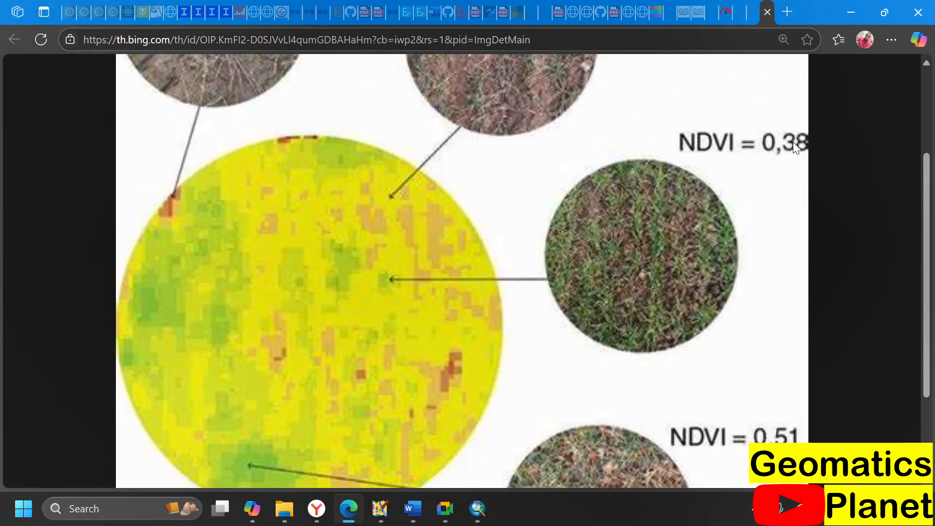
pyautogui.scroll(-4, 630, 250)
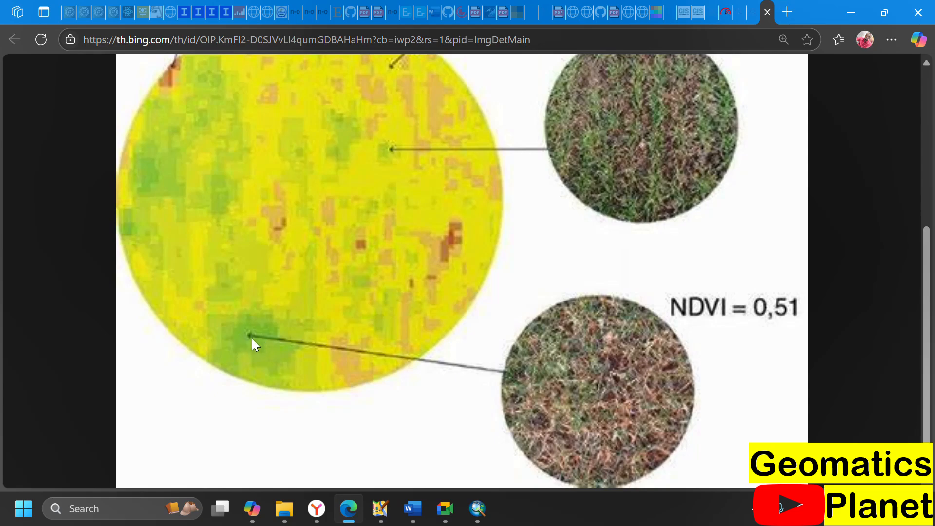
# Switch to ArcMap and apply the red-yellow-green color ramp, not inverted, to the lc08_l1tp_12 raster layer
pyautogui.click(478, 509)
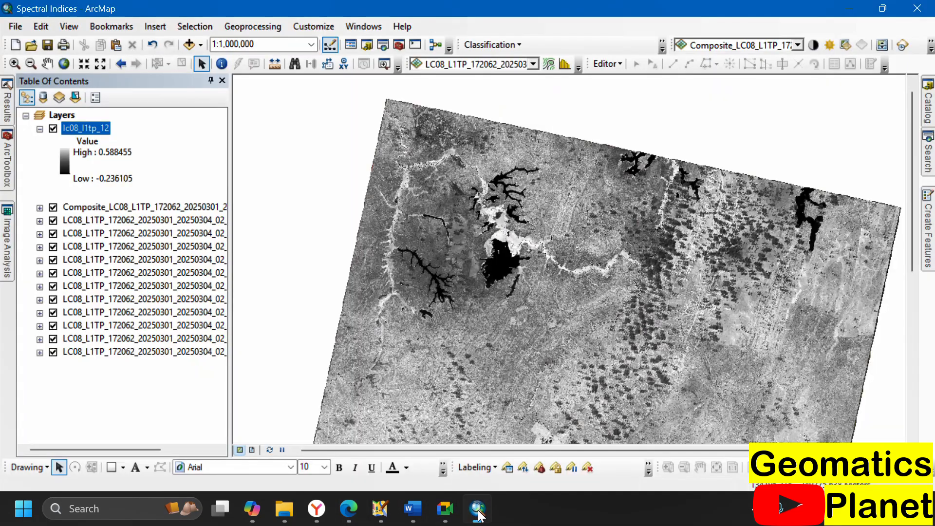
pyautogui.scroll(-2, 512, 207)
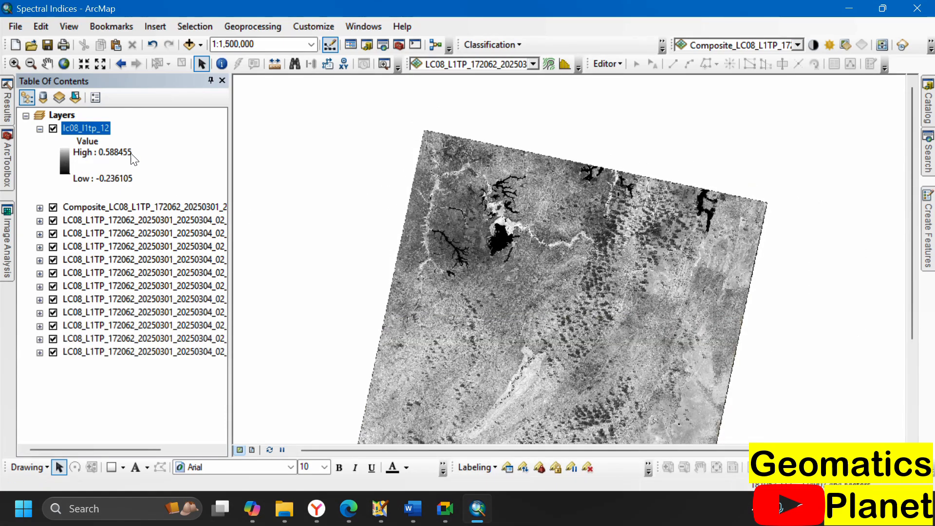
pyautogui.click(66, 157)
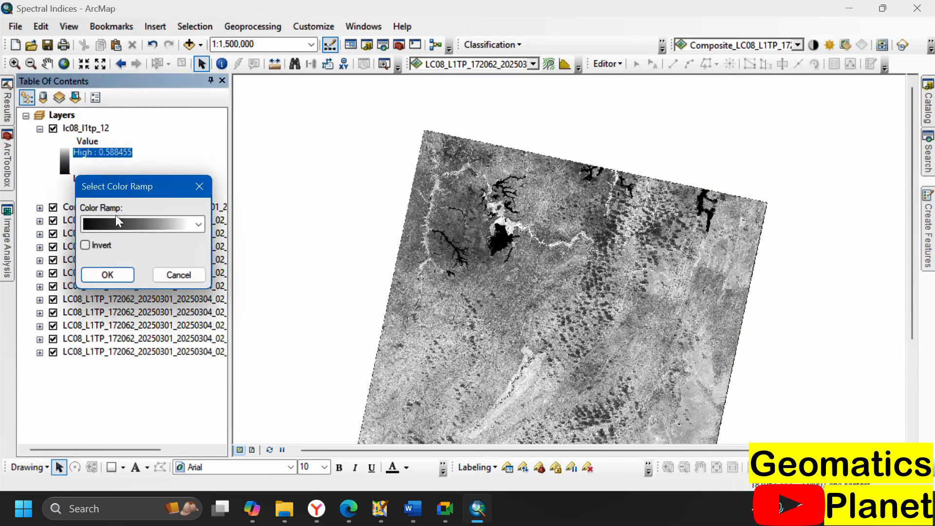
pyautogui.click(134, 230)
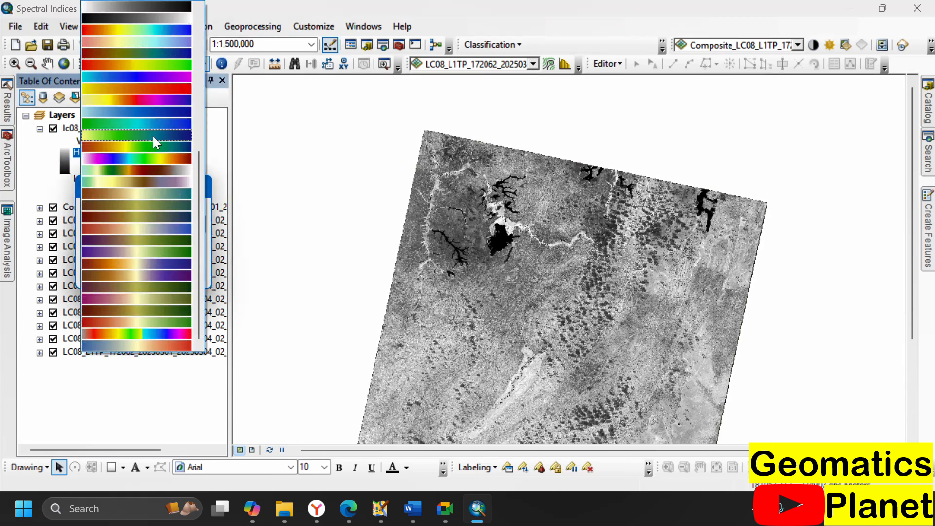
pyautogui.click(169, 68)
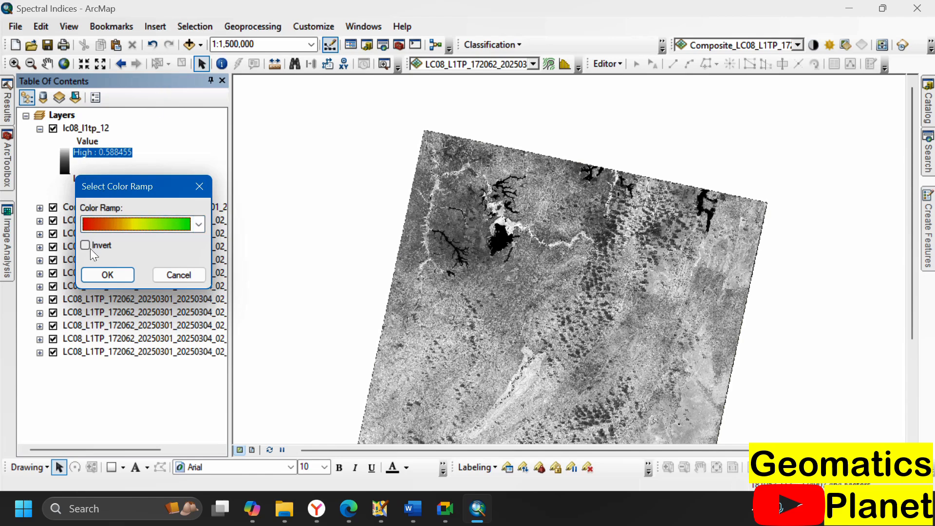
pyautogui.click(108, 276)
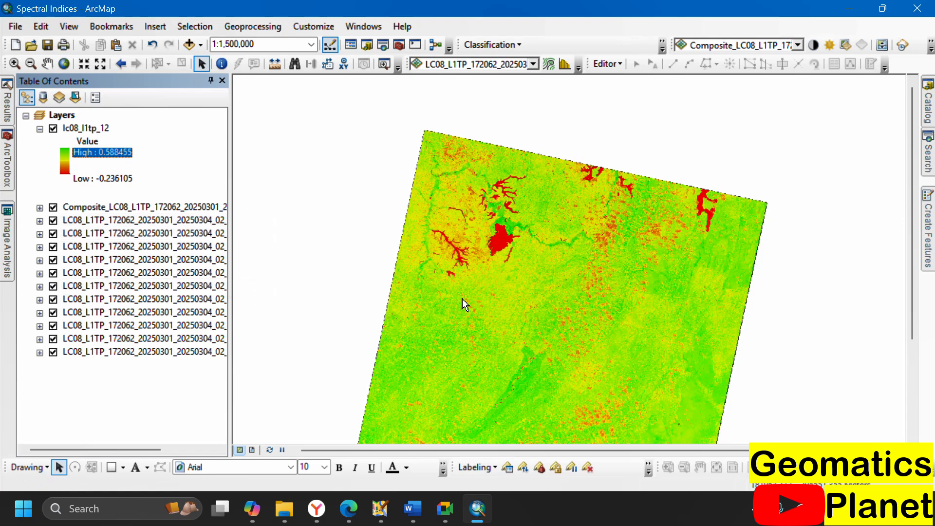
pyautogui.scroll(5, 499, 234)
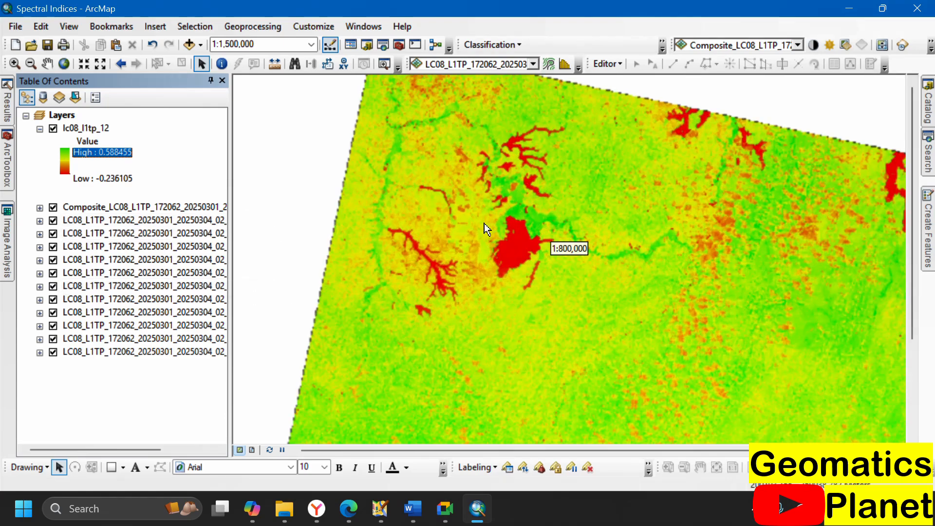
pyautogui.scroll(3, 520, 310)
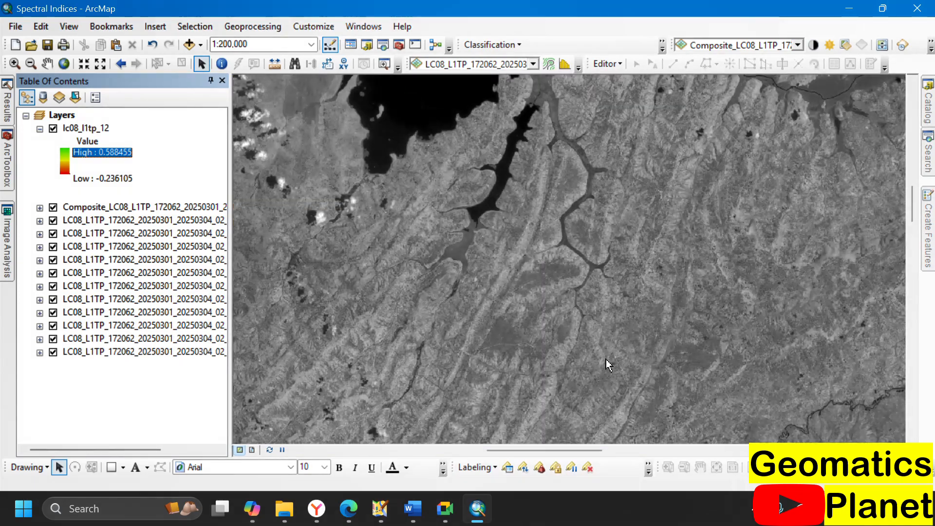
pyautogui.scroll(-3, 608, 360)
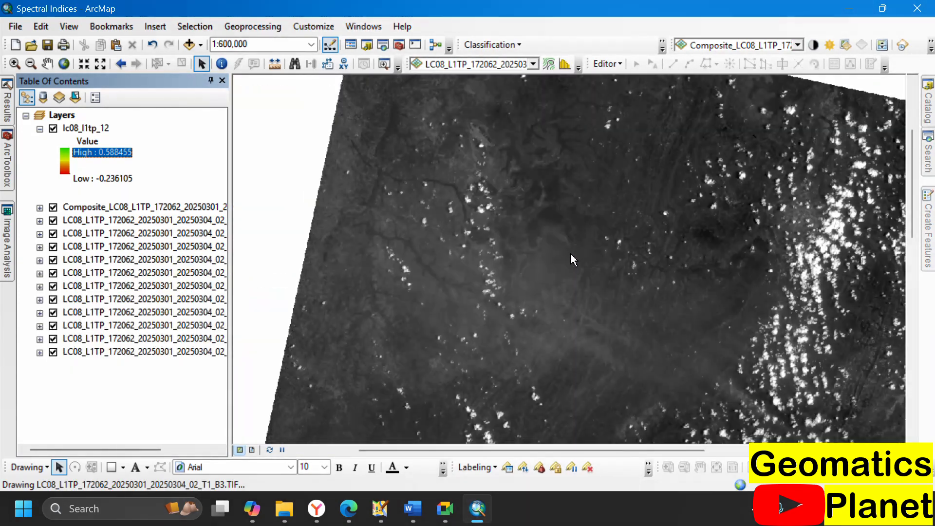
# Set lc08_l1tp_12 as the swipe layer and swipe it over the lake to compare NDVI with the composite imagery beneath
pyautogui.scroll(2, 572, 262)
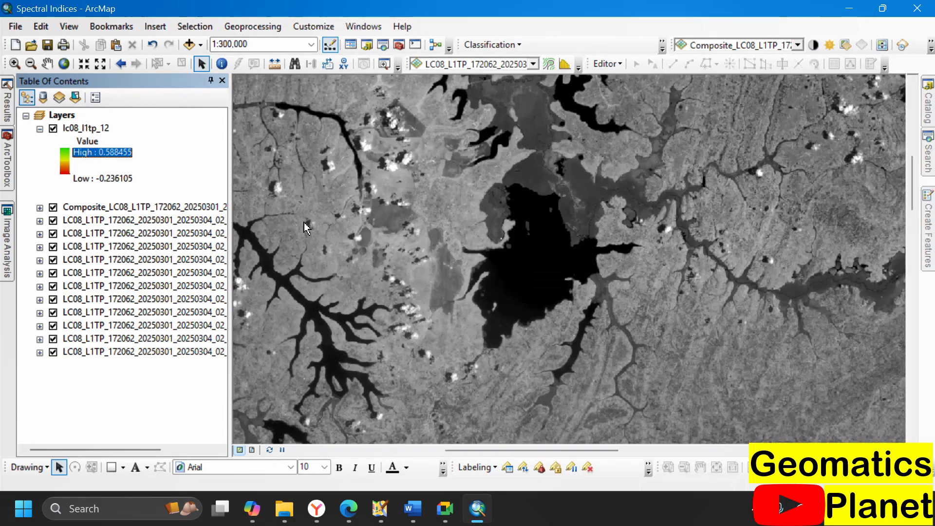
pyautogui.scroll(1, 580, 270)
pyautogui.scroll(2, 581, 270)
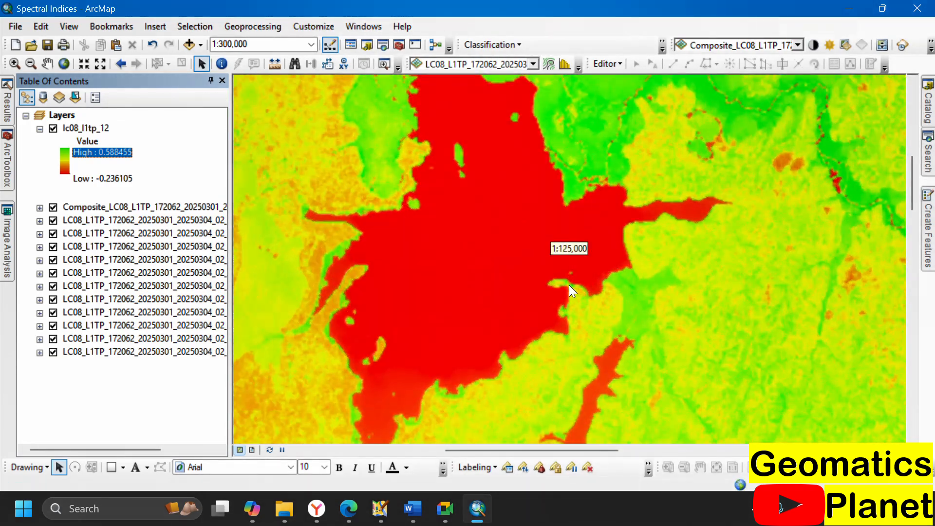
pyautogui.scroll(1, 503, 258)
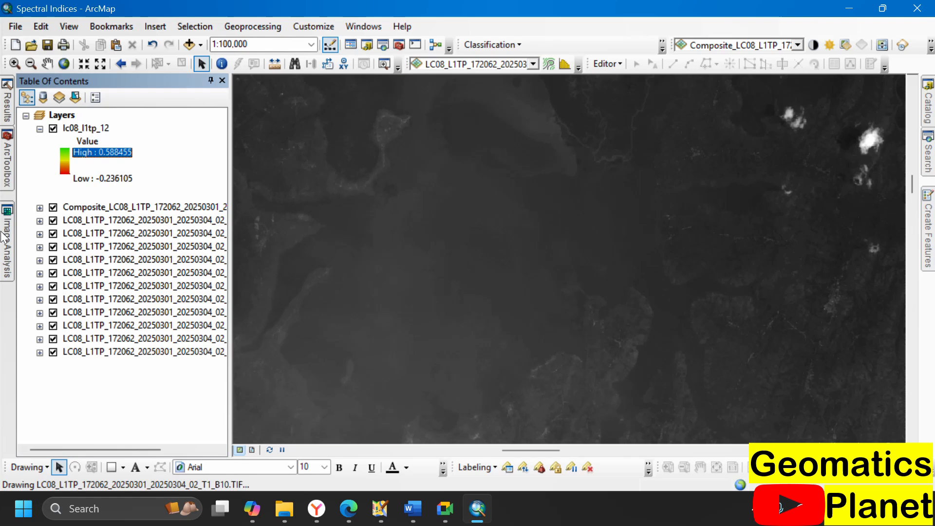
pyautogui.click(7, 238)
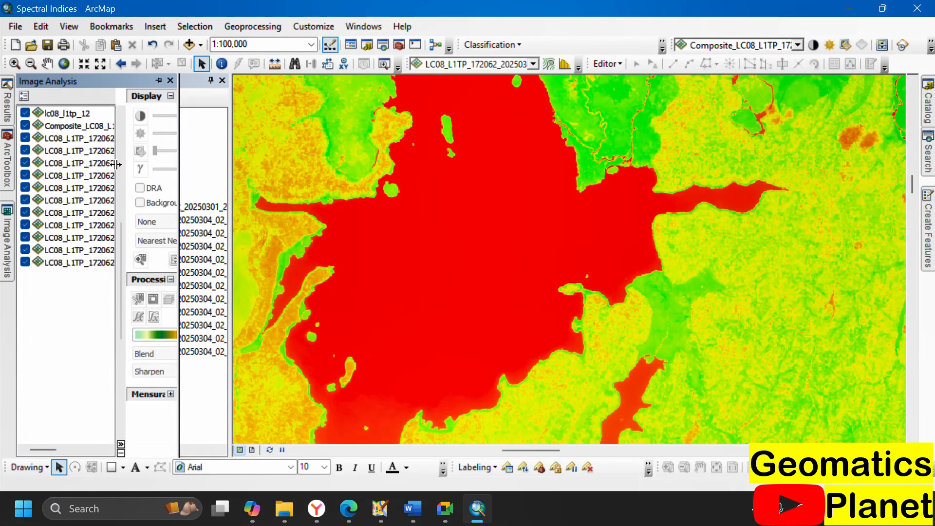
pyautogui.click(80, 114)
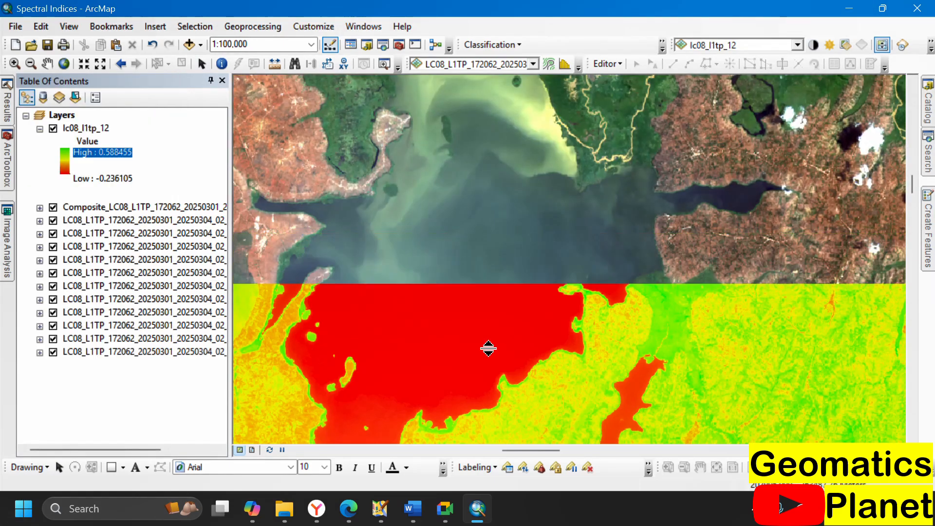
pyautogui.moveTo(799, 55); pyautogui.dragTo(678, 370)
# Examine the NDVI colors of the land just east of the lake, swiping the layer against the imagery beneath
pyautogui.scroll(1, 698, 326)
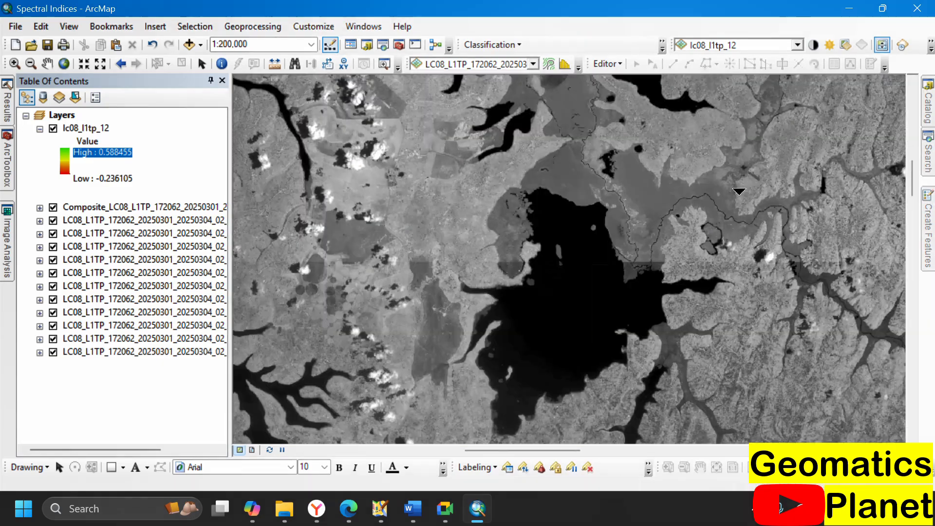
pyautogui.scroll(-2, 843, 350)
pyautogui.scroll(-3, 838, 346)
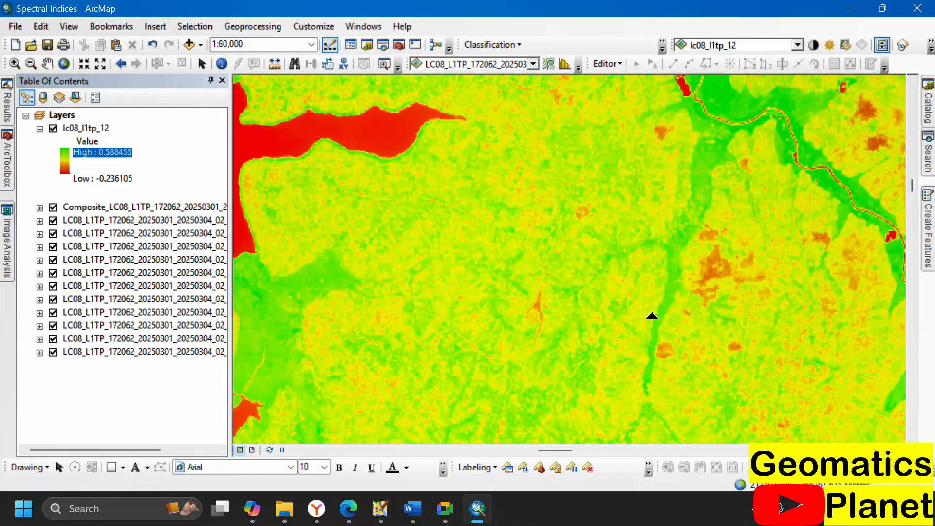
pyautogui.scroll(-2, 507, 361)
pyautogui.scroll(-1, 506, 361)
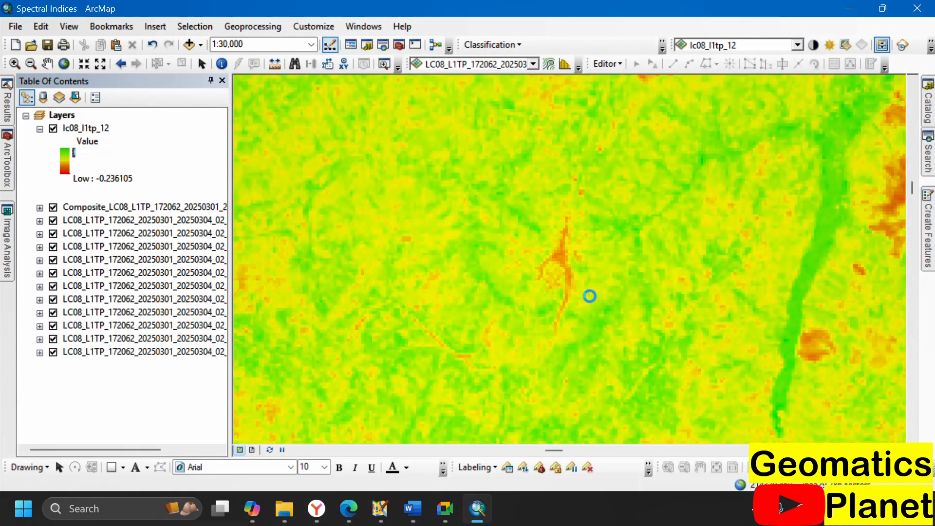
pyautogui.moveTo(588, 295); pyautogui.dragTo(608, 327)
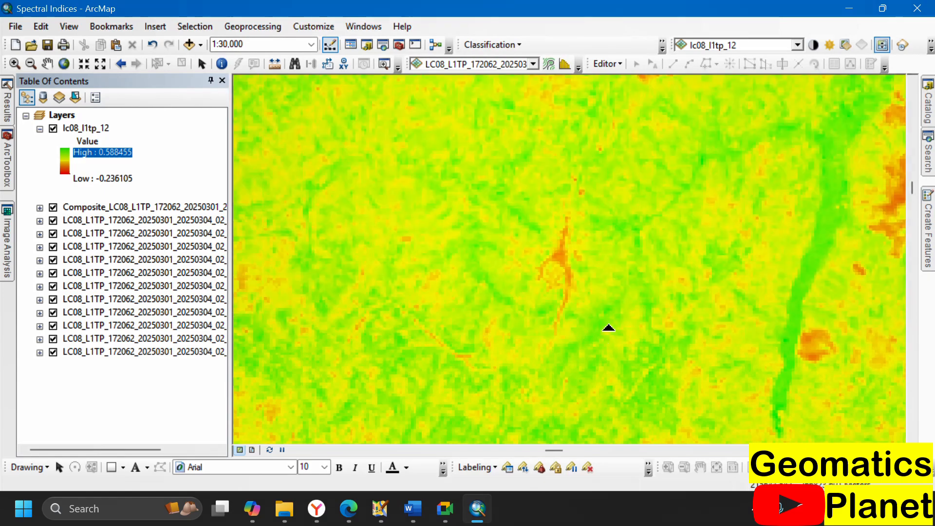
pyautogui.scroll(2, 618, 320)
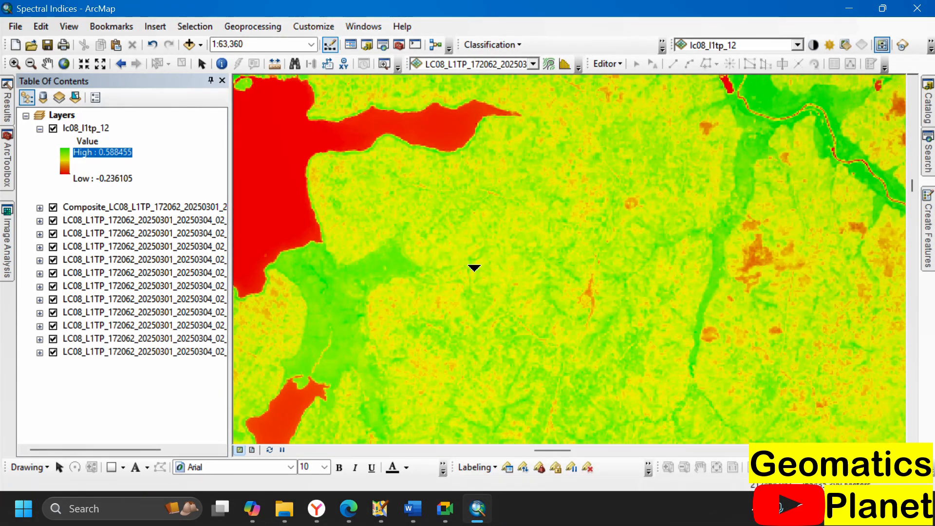
pyautogui.scroll(3, 474, 268)
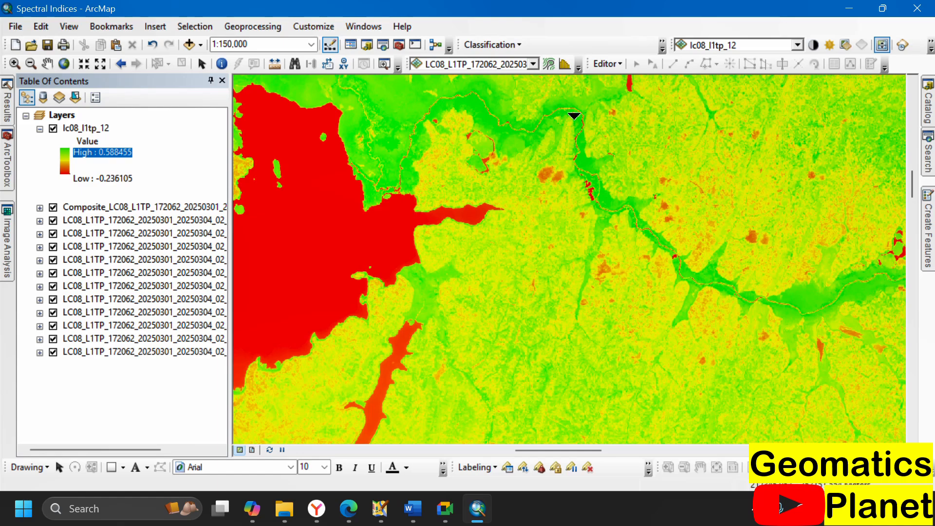
# Swipe the NDVI layer along the winding green river valley northeast of the lake and examine the surrounding area
pyautogui.scroll(5, 575, 116)
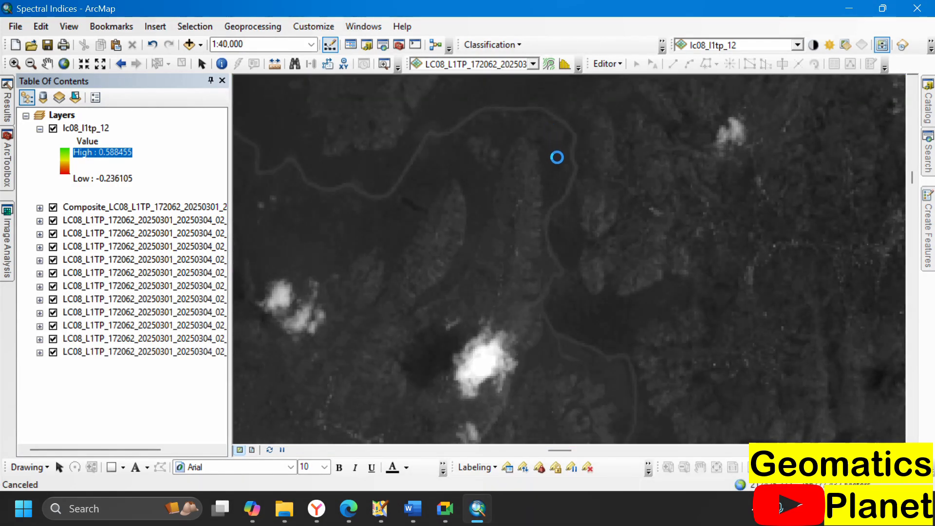
pyautogui.moveTo(558, 157); pyautogui.dragTo(738, 78)
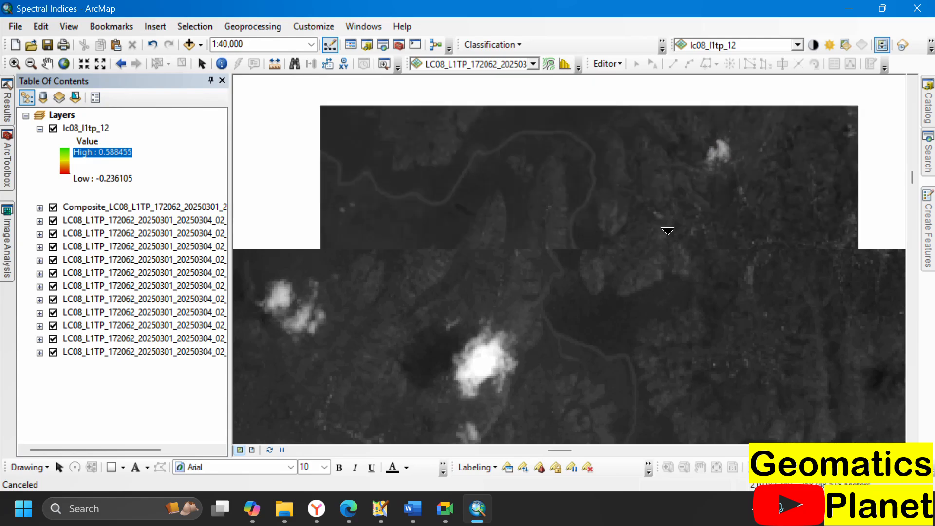
pyautogui.scroll(-5, 668, 231)
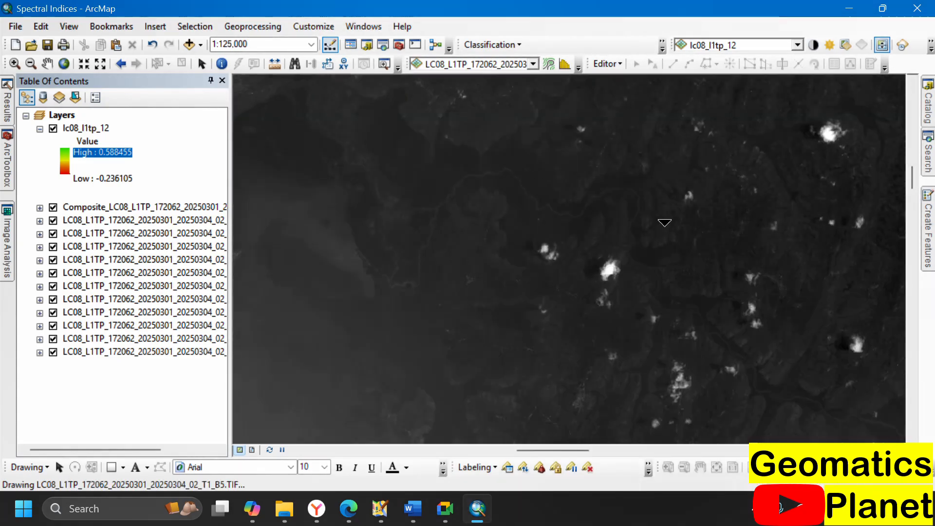
pyautogui.scroll(-5, 602, 278)
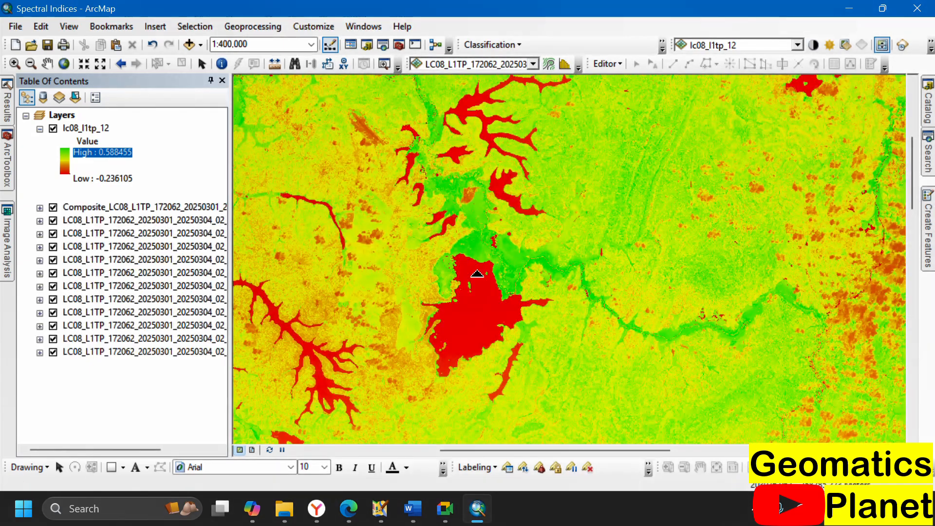
pyautogui.scroll(-3, 477, 274)
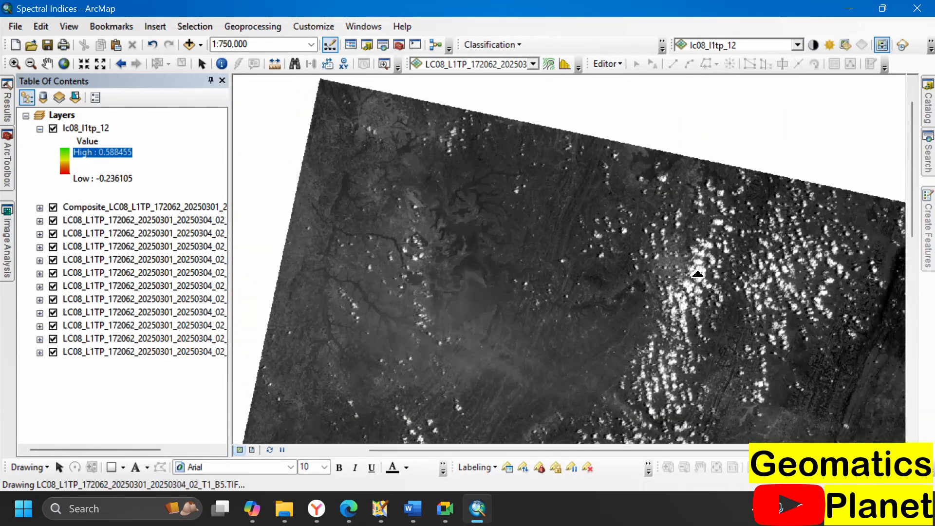
# Swipe the NDVI layer over the long orange airport runway northwest of the lake to compare it with the imagery
pyautogui.scroll(8, 337, 160)
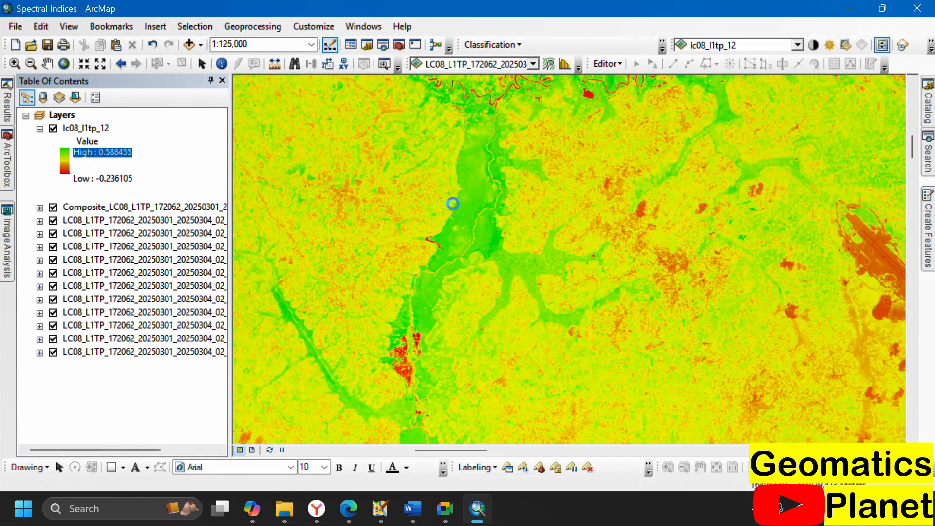
pyautogui.moveTo(508, 263); pyautogui.dragTo(799, 361)
pyautogui.scroll(-3, 544, 246)
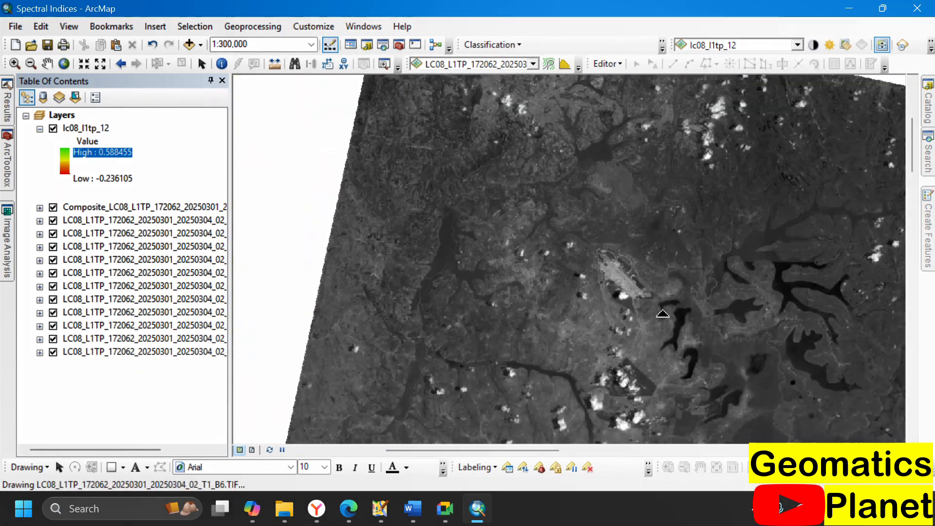
pyautogui.scroll(7, 642, 288)
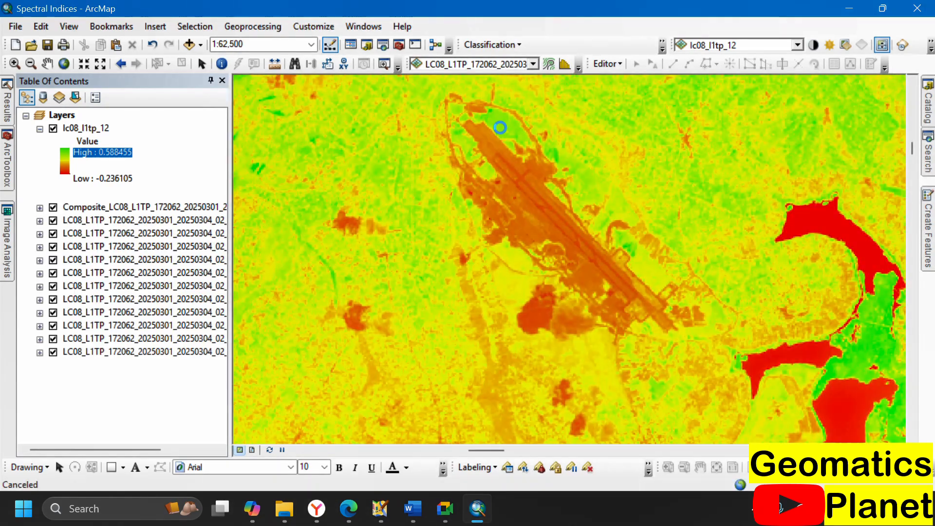
pyautogui.moveTo(517, 159); pyautogui.dragTo(638, 212)
pyautogui.scroll(-10, 622, 249)
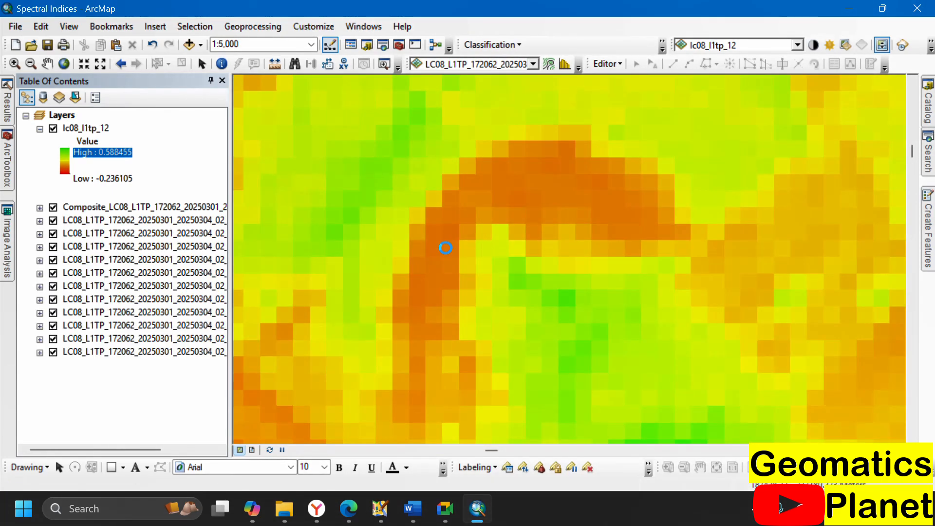
pyautogui.moveTo(446, 247); pyautogui.dragTo(605, 207)
pyautogui.scroll(5, 605, 207)
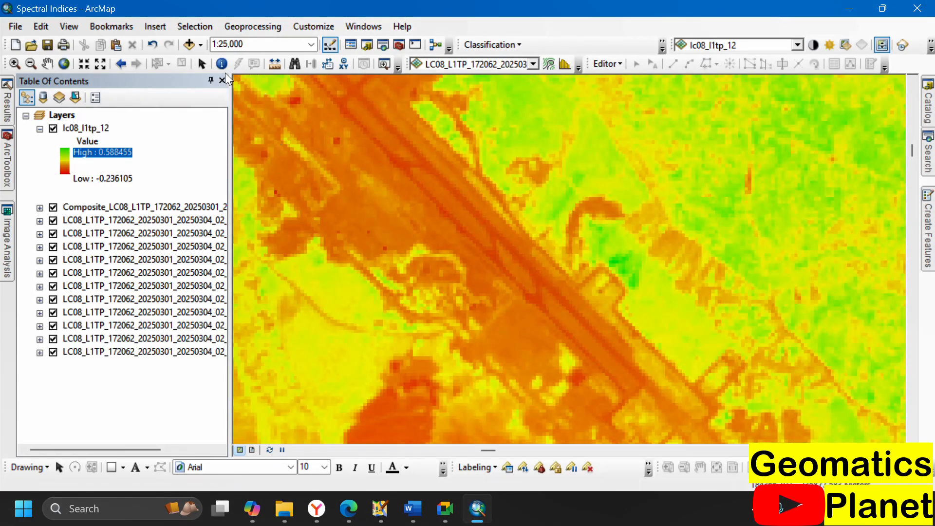
# Identify the NDVI pixel values at two points on the runway area and in the red water body east of it
pyautogui.click(222, 67)
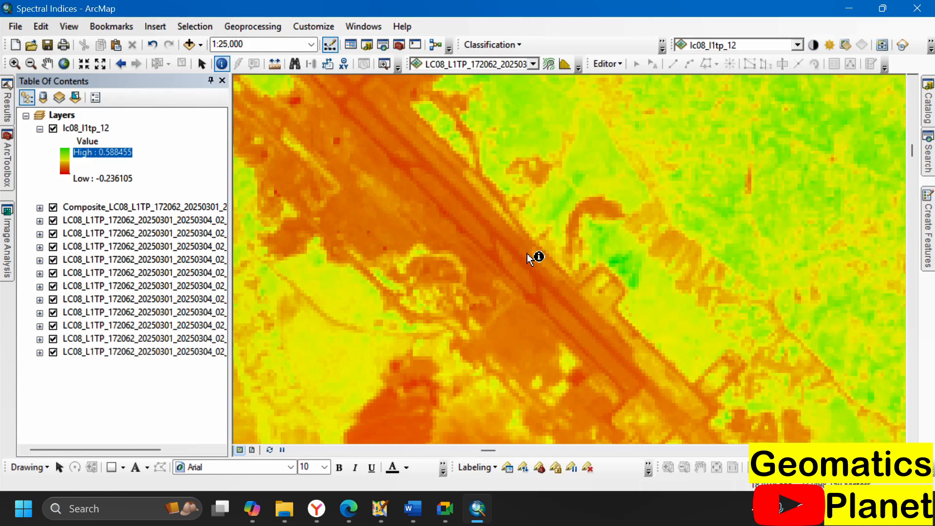
pyautogui.click(511, 266)
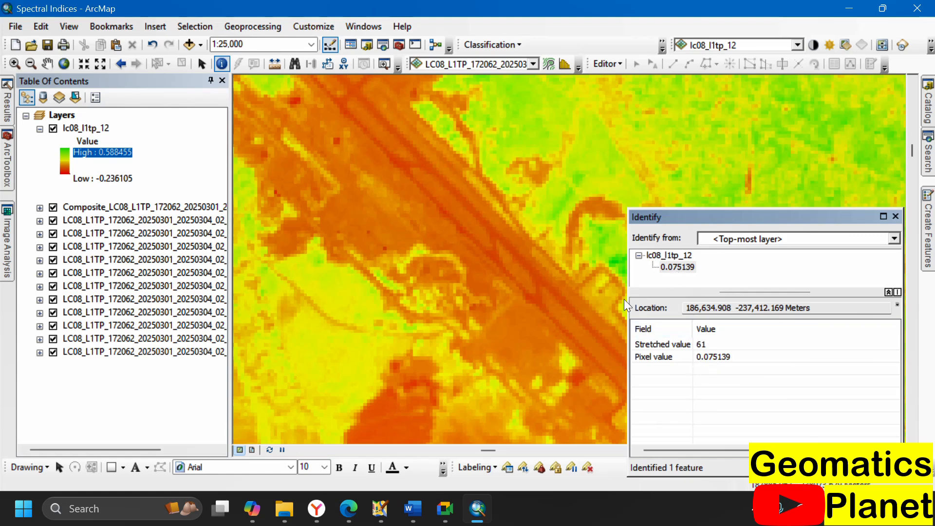
pyautogui.click(460, 229)
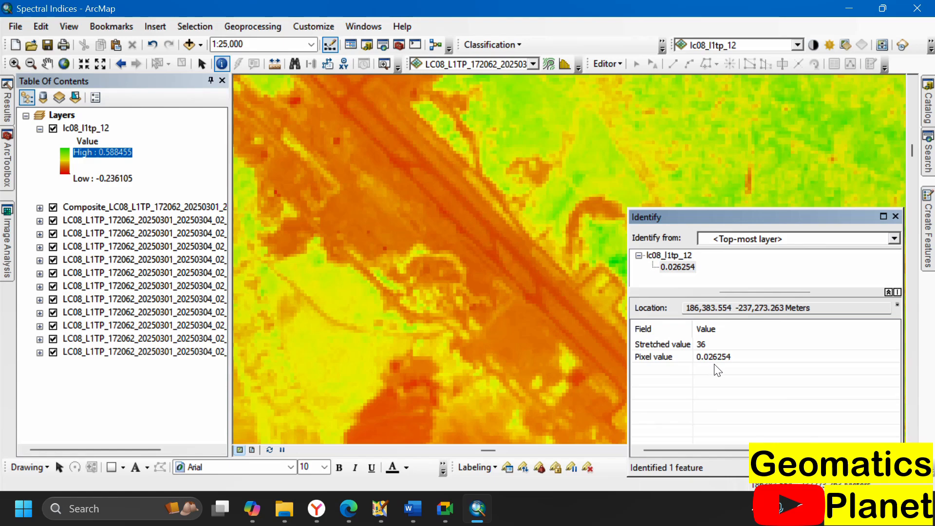
pyautogui.scroll(4, 323, 234)
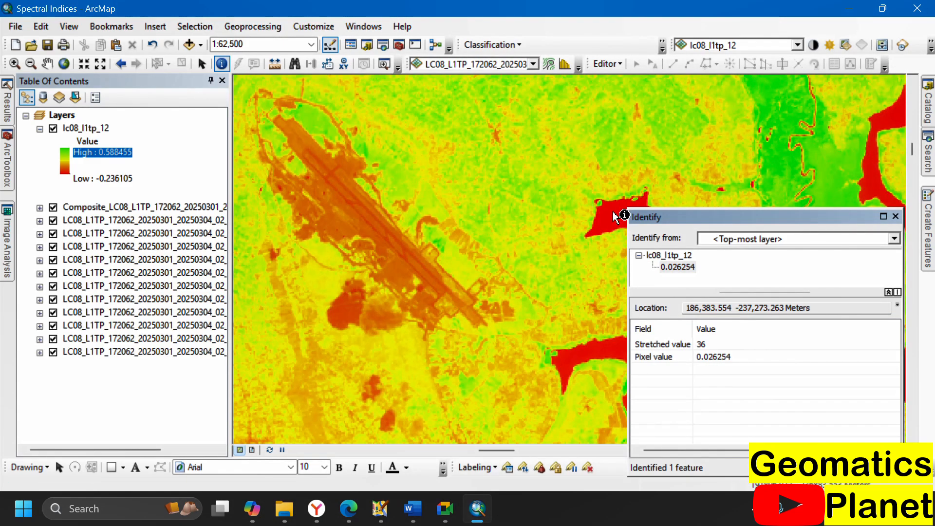
pyautogui.click(616, 218)
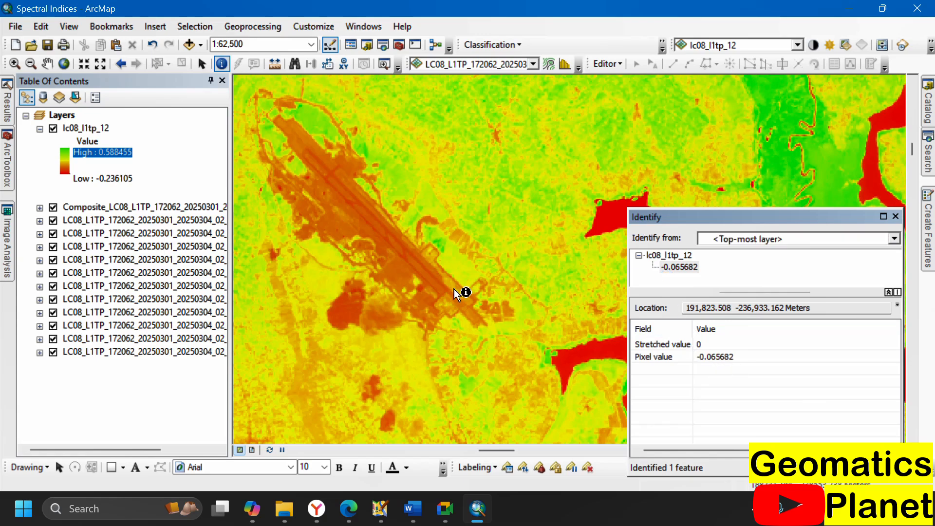
# Identify the NDVI pixel value in the dark green vegetation beside the winding river channel
pyautogui.scroll(2, 456, 294)
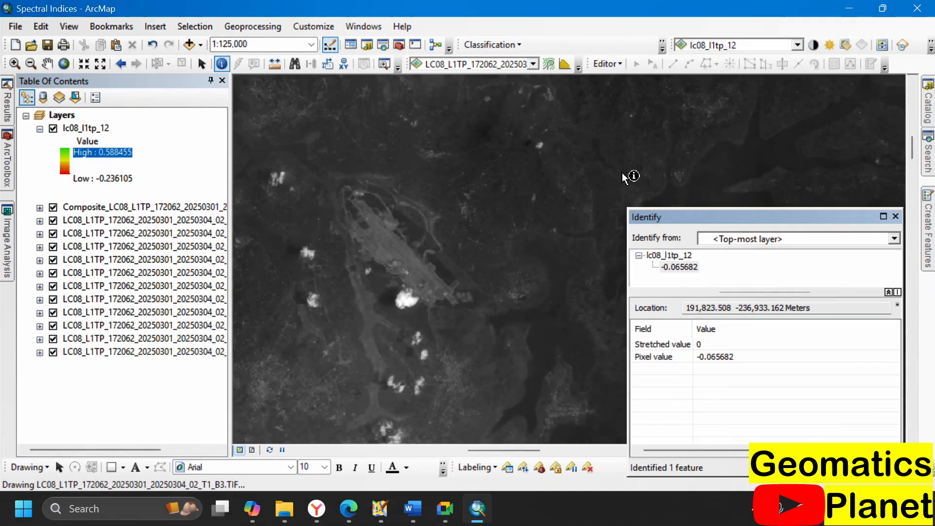
pyautogui.scroll(-3, 621, 185)
pyautogui.scroll(-2, 612, 182)
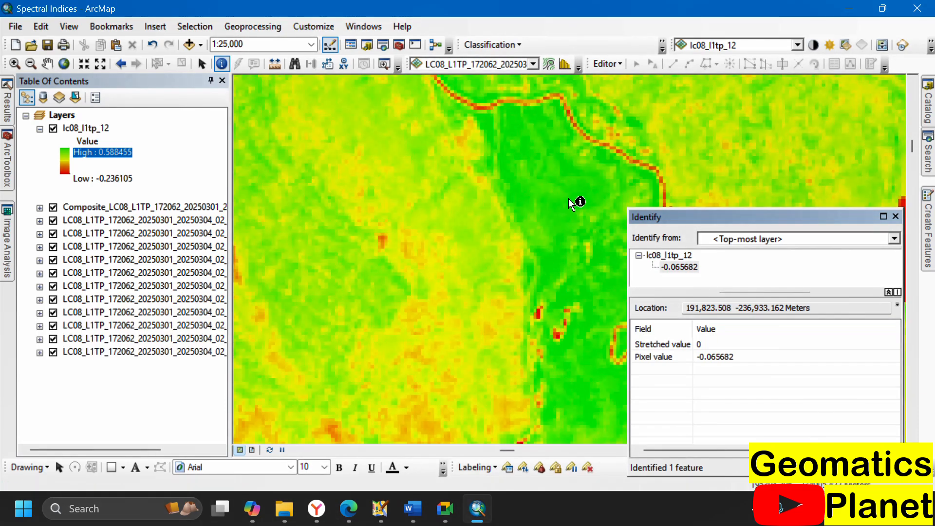
pyautogui.click(572, 192)
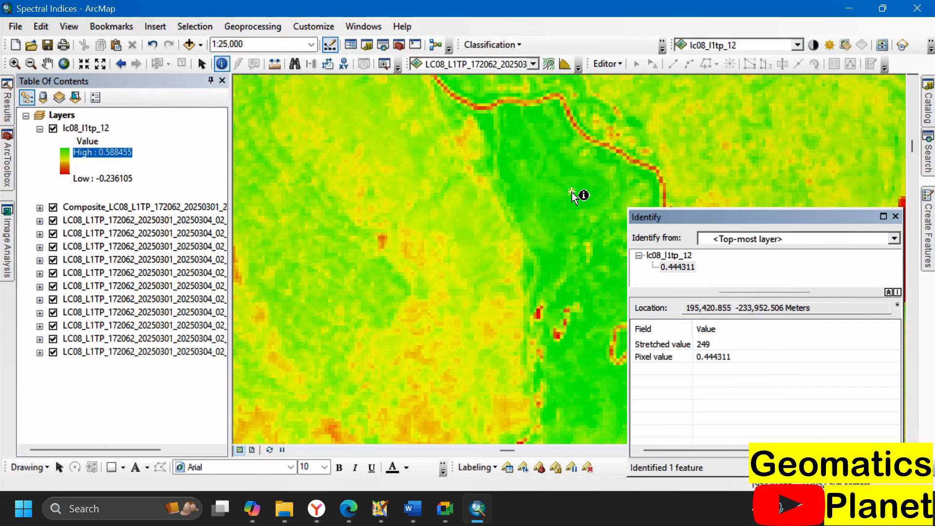
pyautogui.scroll(3, 549, 253)
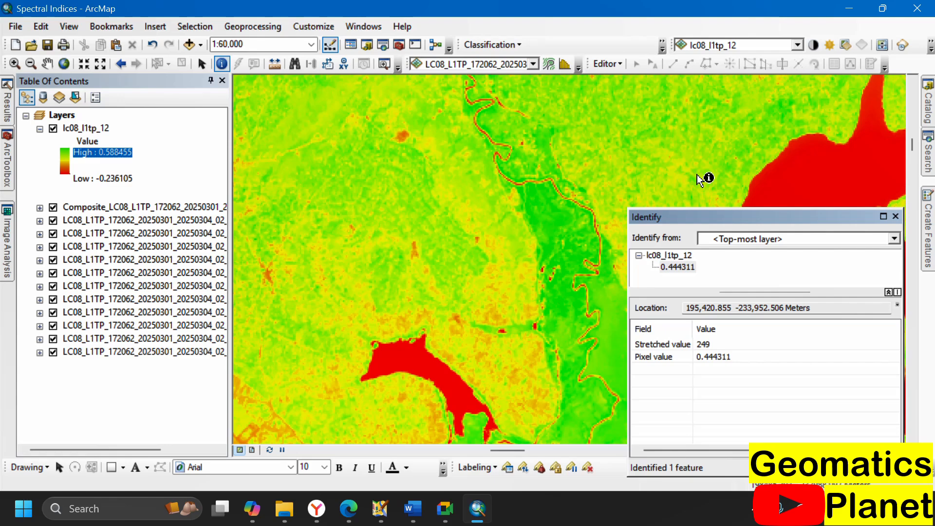
# Review the NDVI and Hands-On Practice land use/land cover entries in the Word course outline, and return to ArcMap
pyautogui.click(407, 507)
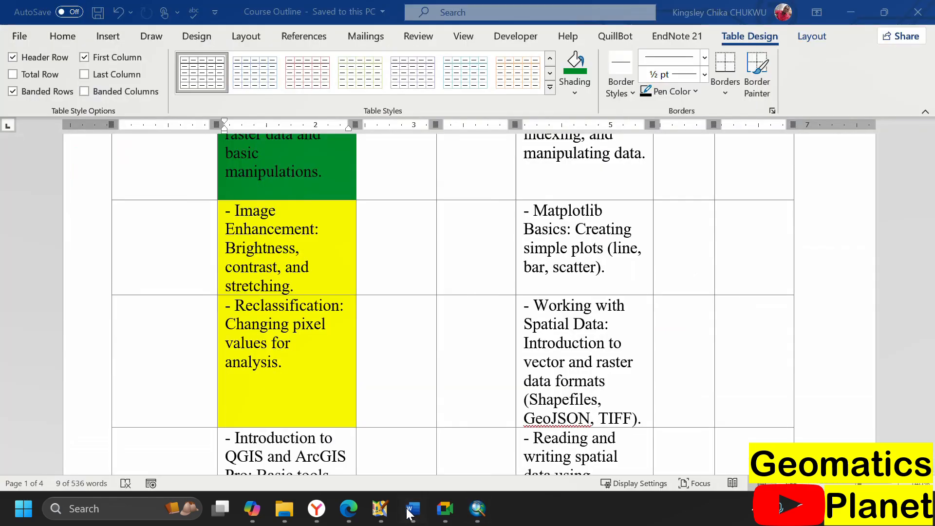
pyautogui.scroll(-3, 382, 391)
pyautogui.scroll(-3, 258, 342)
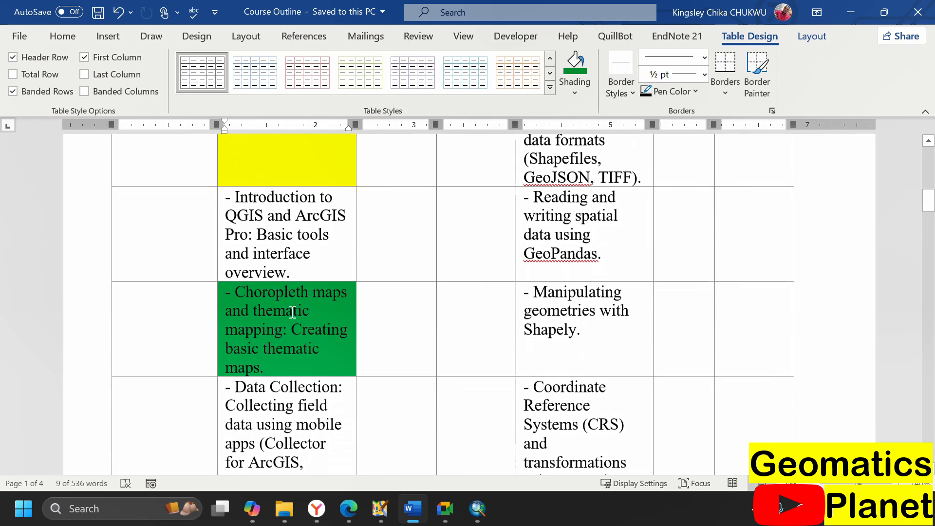
pyautogui.scroll(3, 249, 322)
pyautogui.scroll(-3, 310, 334)
pyautogui.scroll(-10, 310, 334)
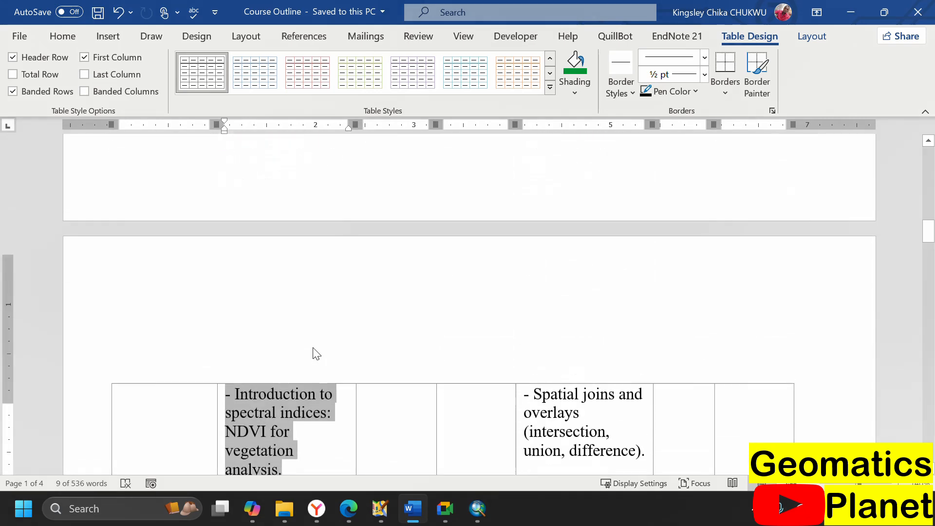
pyautogui.click(316, 334)
pyautogui.moveTo(348, 371); pyautogui.dragTo(245, 315)
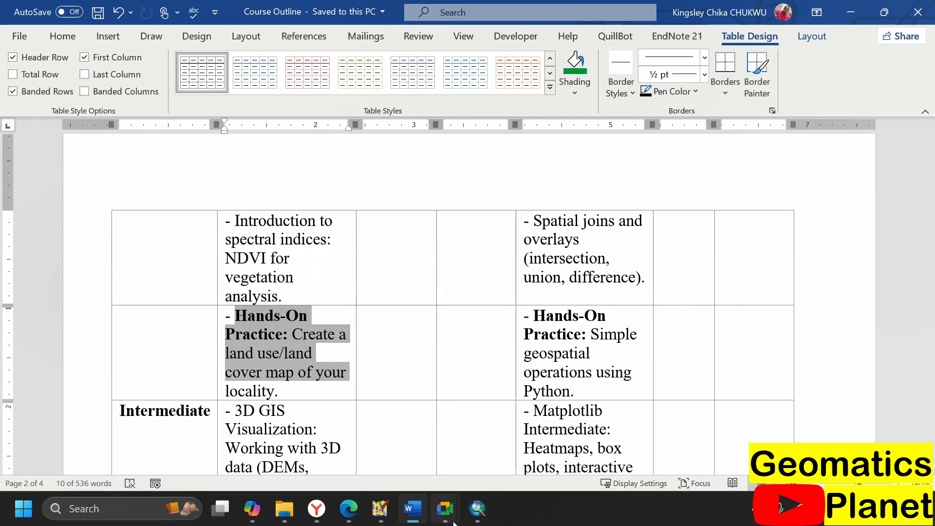
pyautogui.click(484, 494)
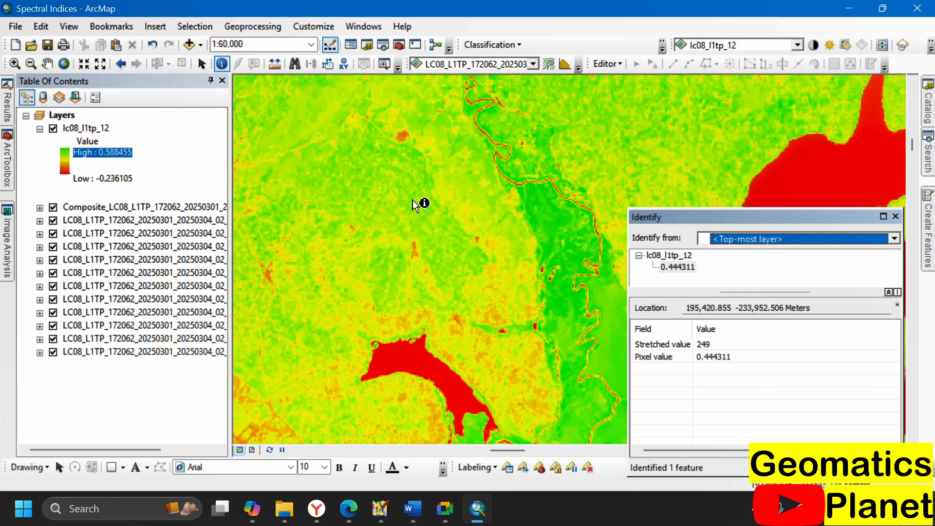
# Switch to the Edge browser and open the GitHub academic project repository's UNILAK page in a new tab
pyautogui.click(349, 516)
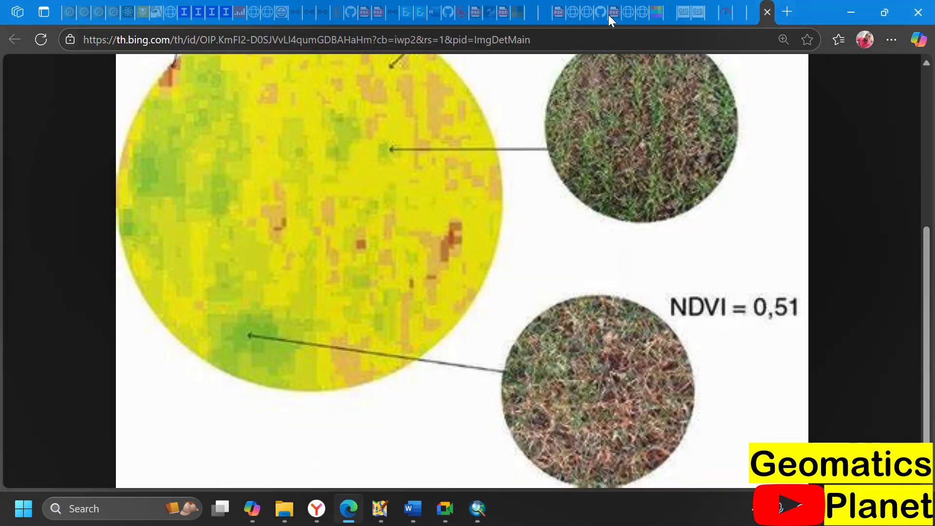
pyautogui.click(788, 12)
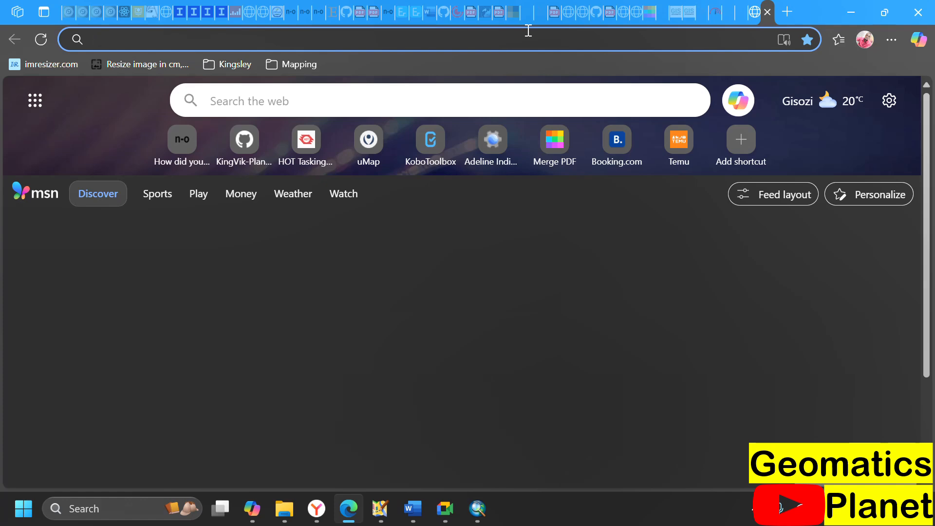
pyautogui.write('king\\')
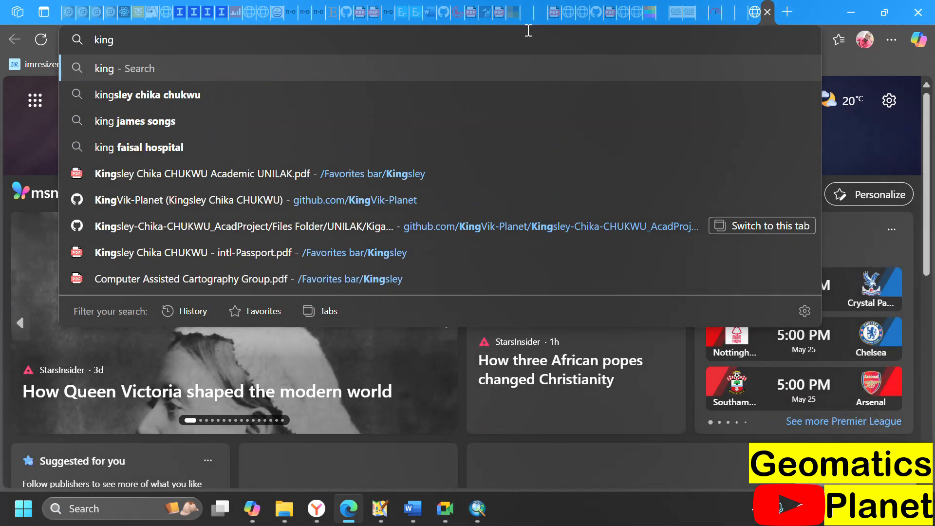
pyautogui.press('BackSpace')
pyautogui.press('BackSpace')
pyautogui.press('BackSpace')
pyautogui.press('BackSpace')
pyautogui.press('BackSpace')
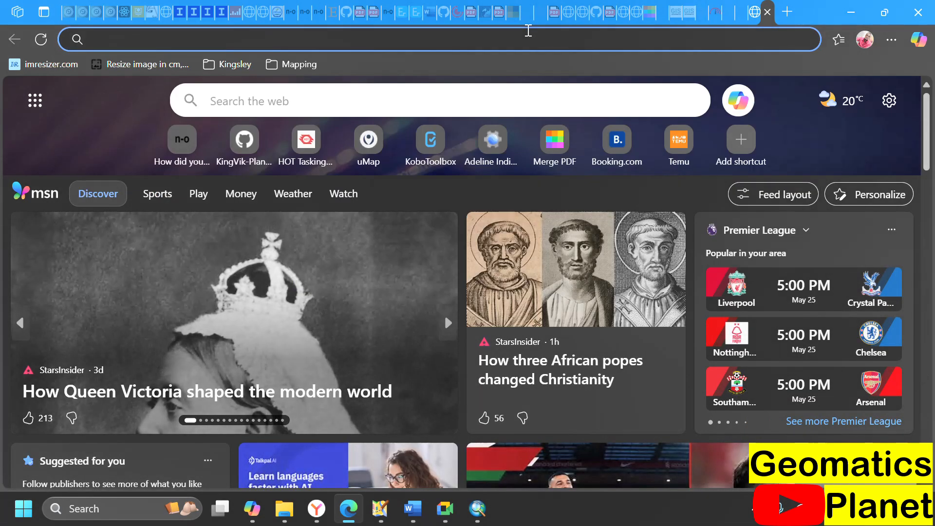
pyautogui.write('github.com/KingVik-Planet')
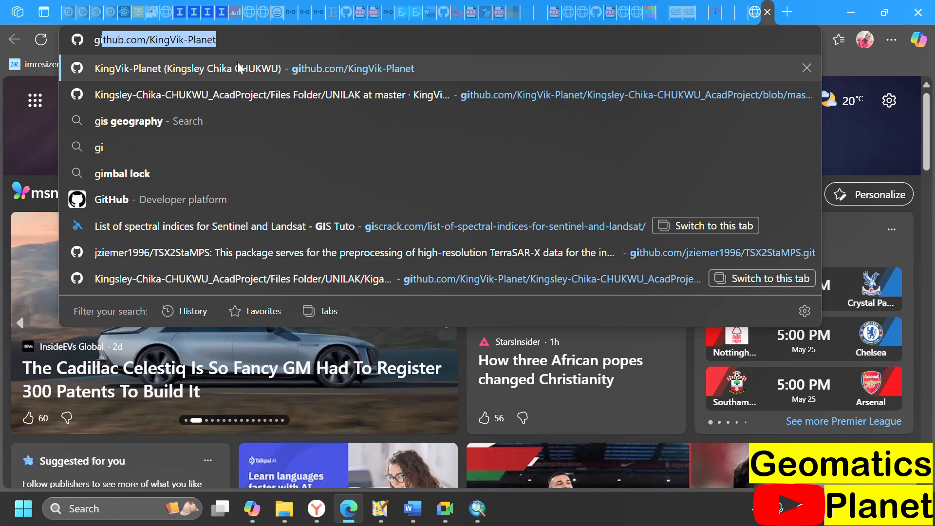
pyautogui.click(261, 102)
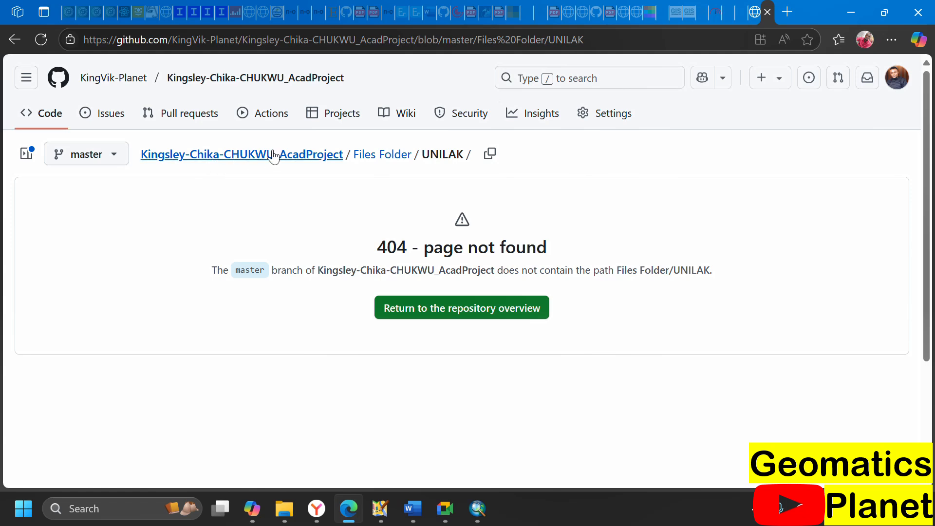
# Open the Kigali_Rainfall_Temp_Analysis.ipynb notebook from the repository's Kigali City Project folder, and return to ArcMap
pyautogui.click(359, 161)
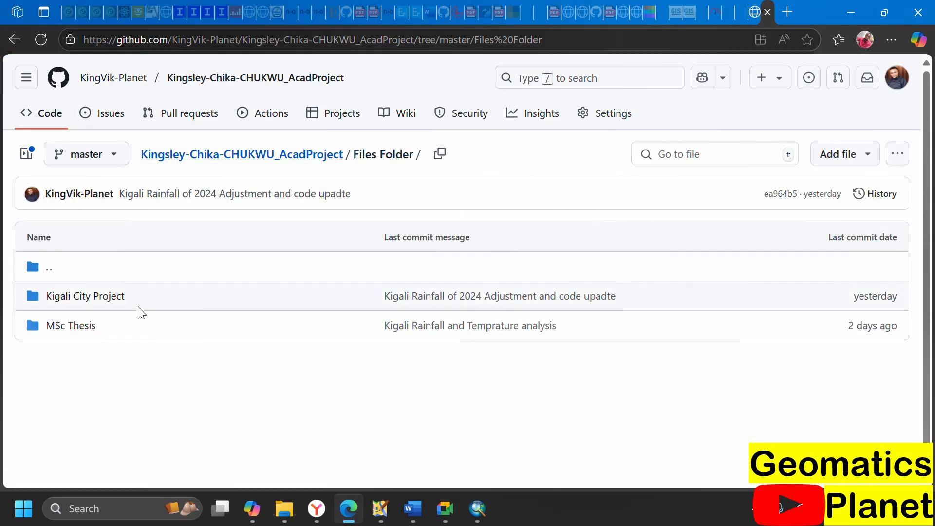
pyautogui.click(109, 300)
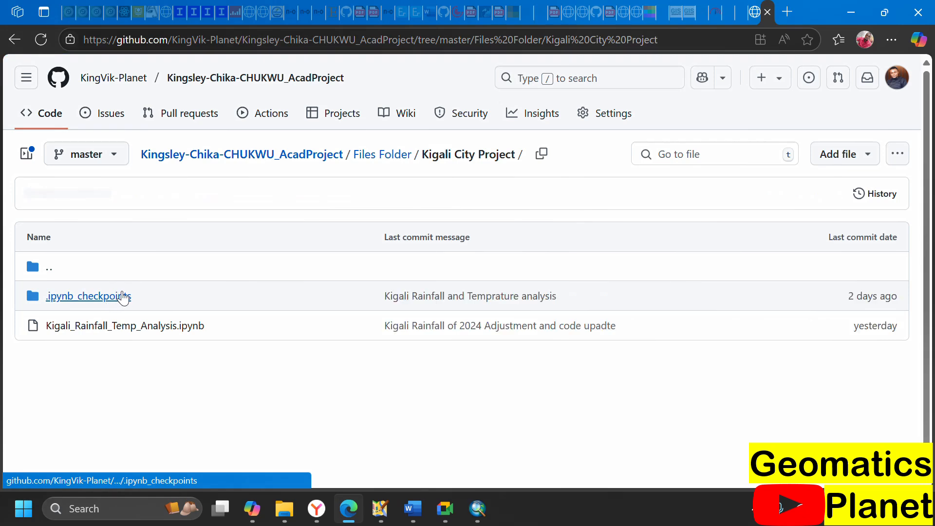
pyautogui.click(106, 328)
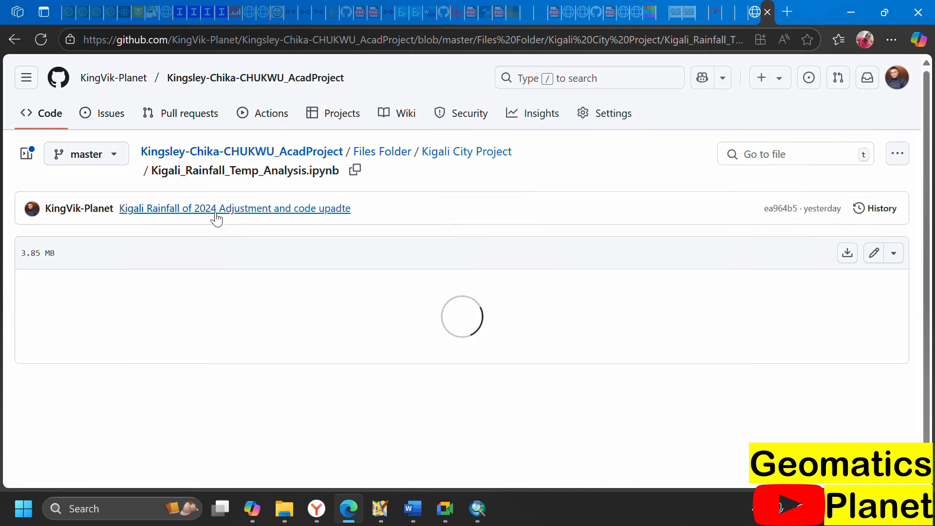
pyautogui.scroll(-1, 226, 215)
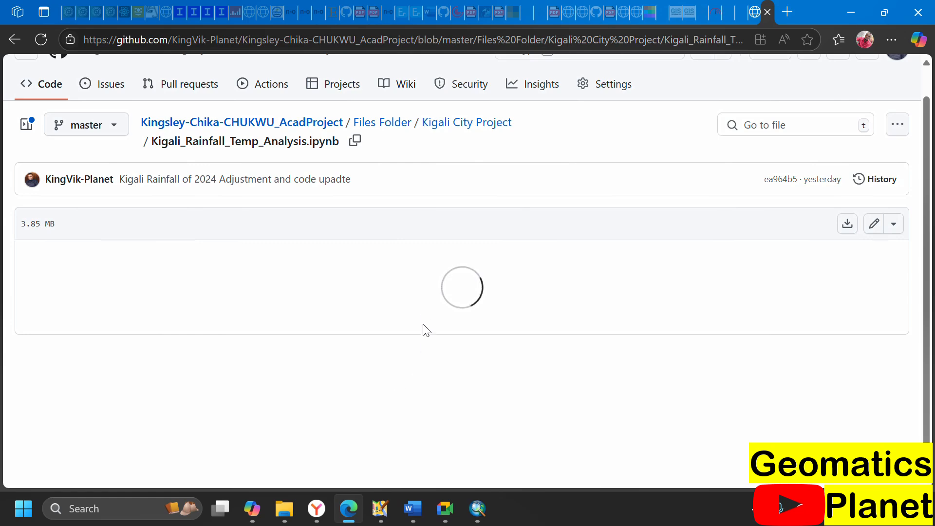
pyautogui.click(476, 509)
pyautogui.scroll(3, 511, 243)
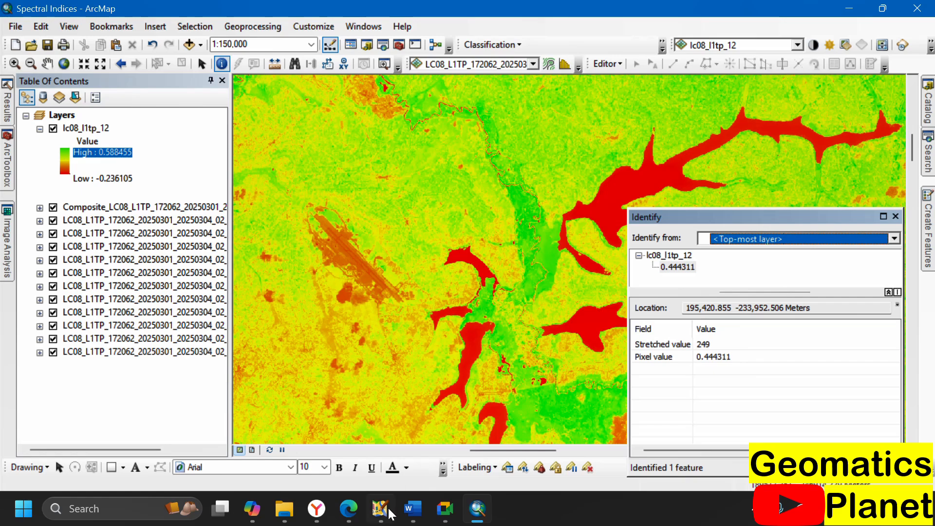
# Return to the browser and review the open NDVI example image and the search page on the applications of NDVI
pyautogui.click(344, 516)
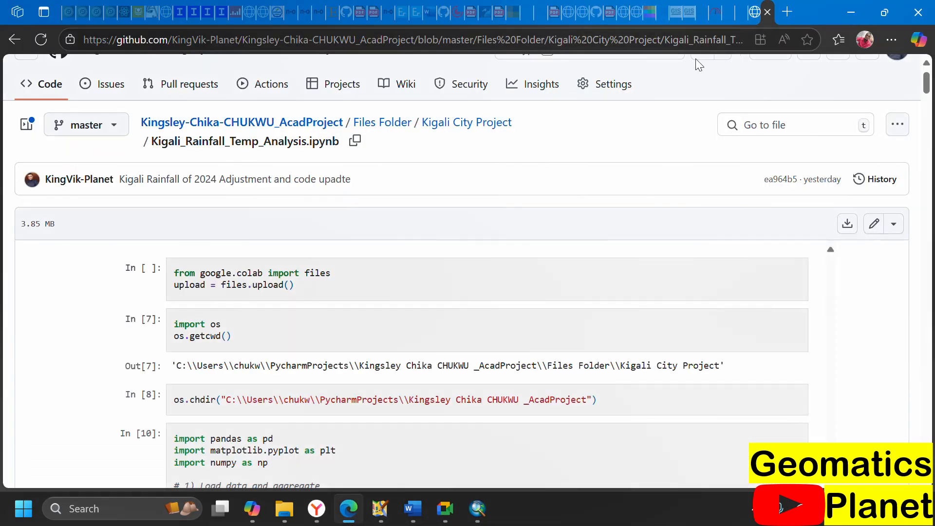
pyautogui.click(752, 15)
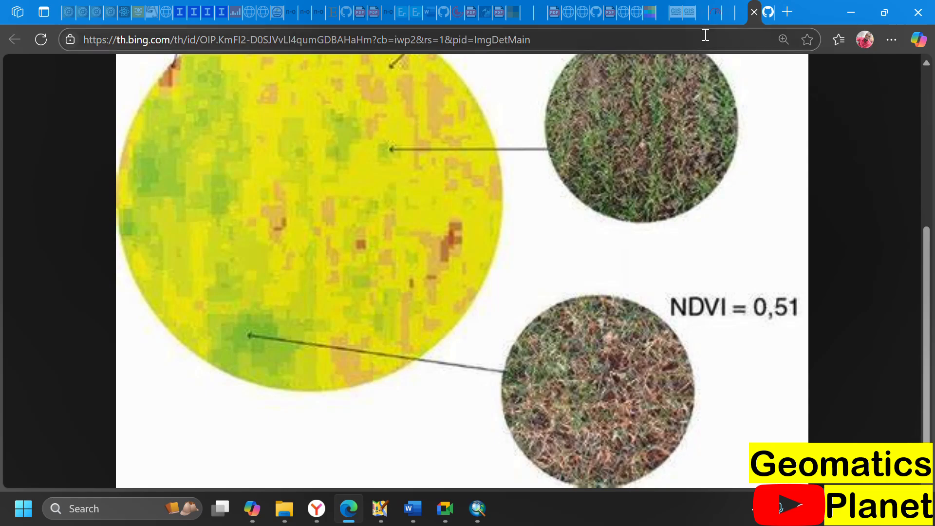
pyautogui.click(741, 16)
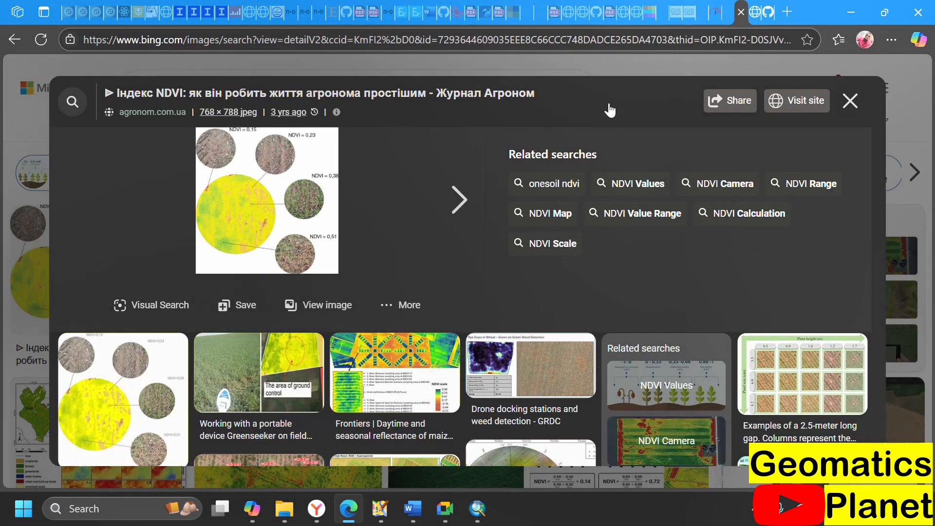
pyautogui.click(727, 17)
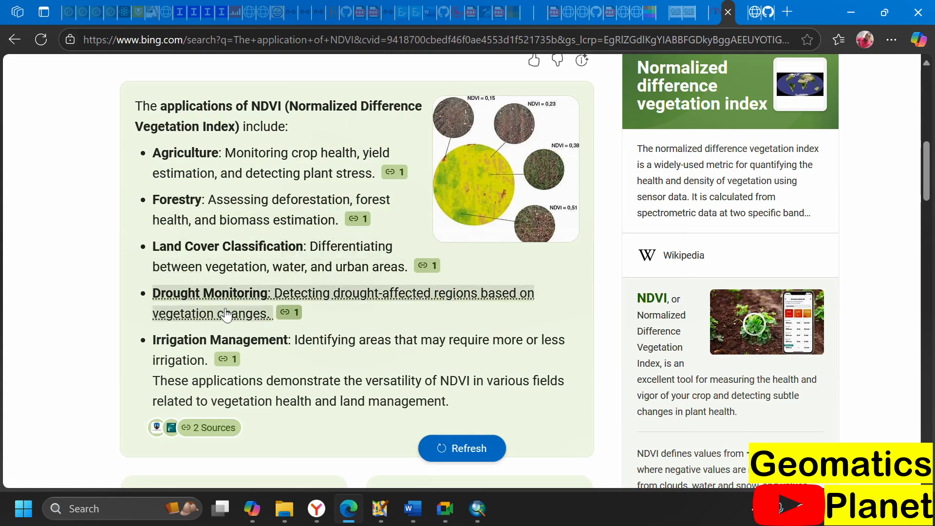
# Examine the monthly rainfall and temperature plots and the yearly trends chart in the Kigali notebook, and return to ArcMap
pyautogui.click(766, 13)
pyautogui.scroll(-15, 479, 217)
pyautogui.scroll(-10, 489, 225)
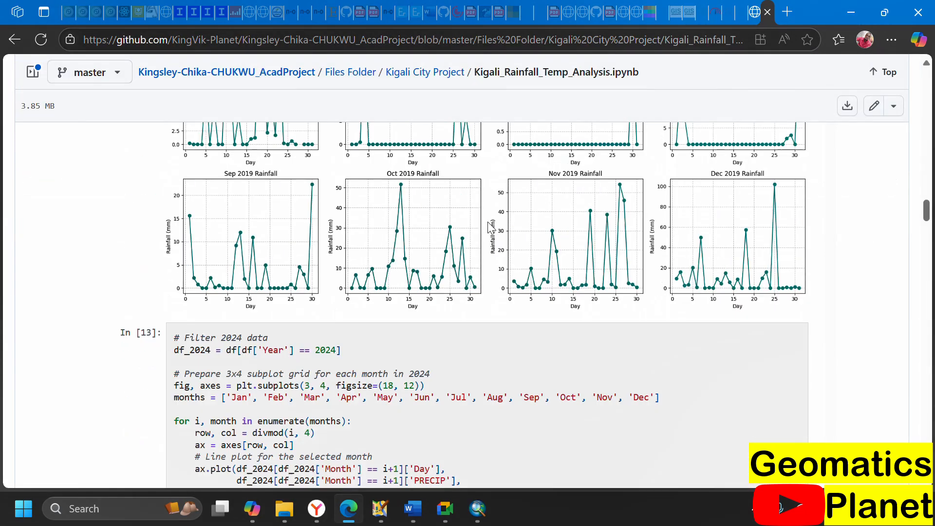
pyautogui.scroll(4, 417, 217)
pyautogui.scroll(-15, 290, 262)
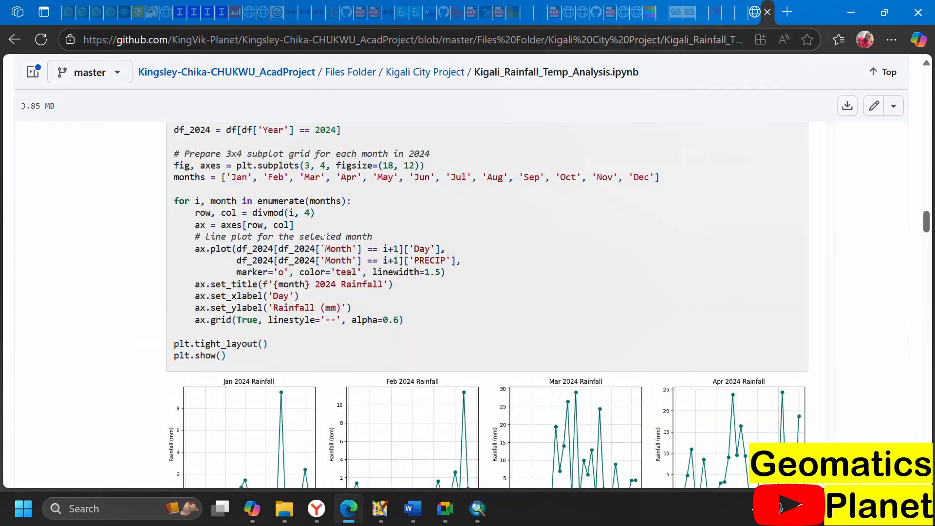
pyautogui.scroll(-15, 331, 228)
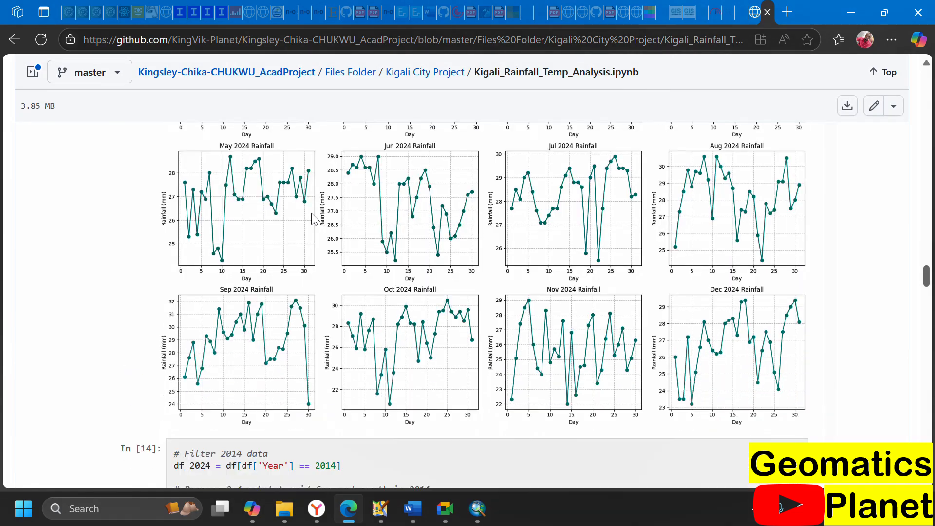
pyautogui.scroll(-15, 466, 243)
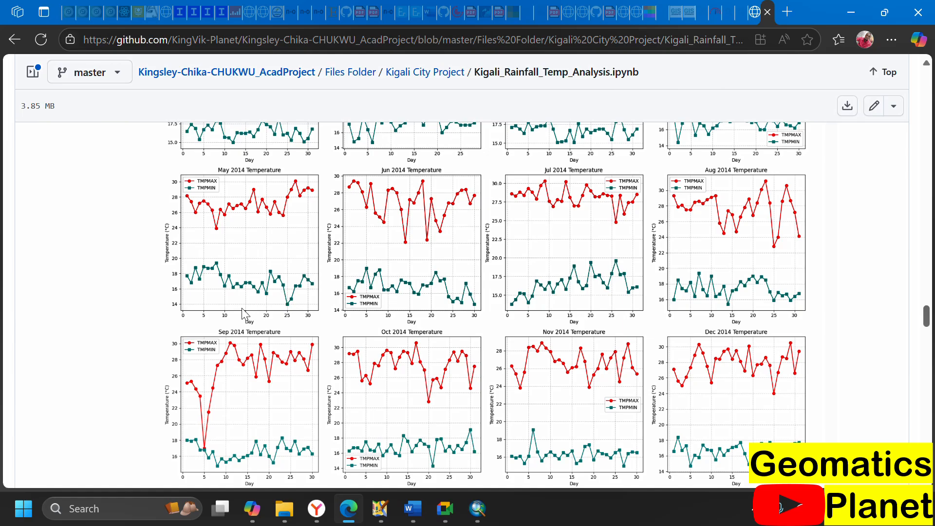
pyautogui.scroll(-20, 444, 273)
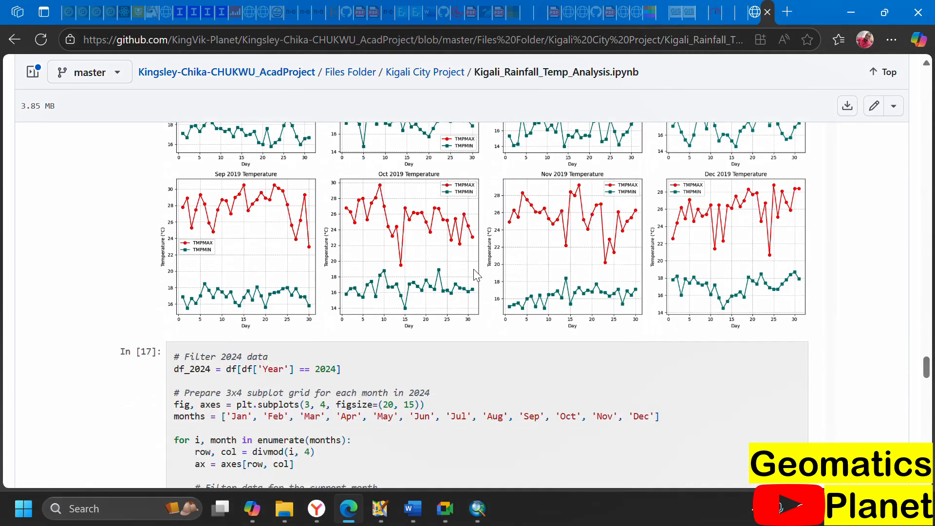
pyautogui.scroll(-20, 471, 270)
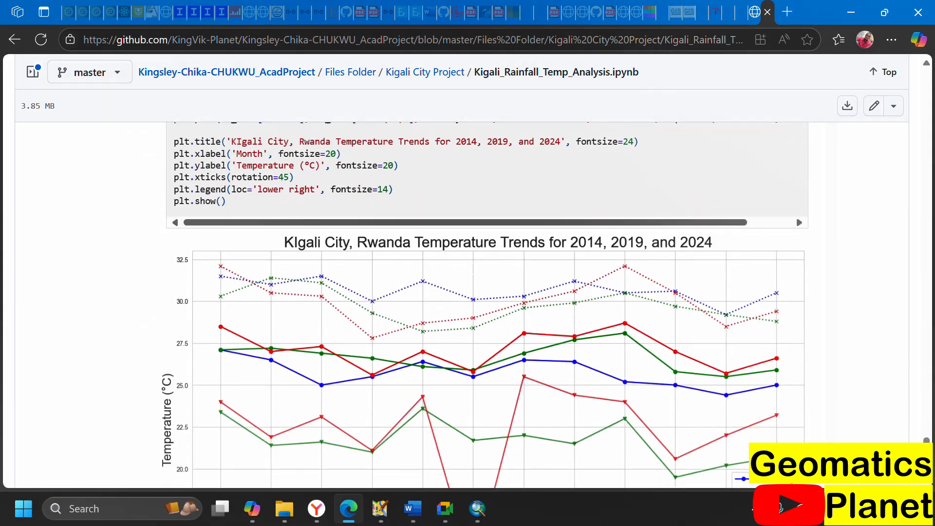
pyautogui.click(850, 11)
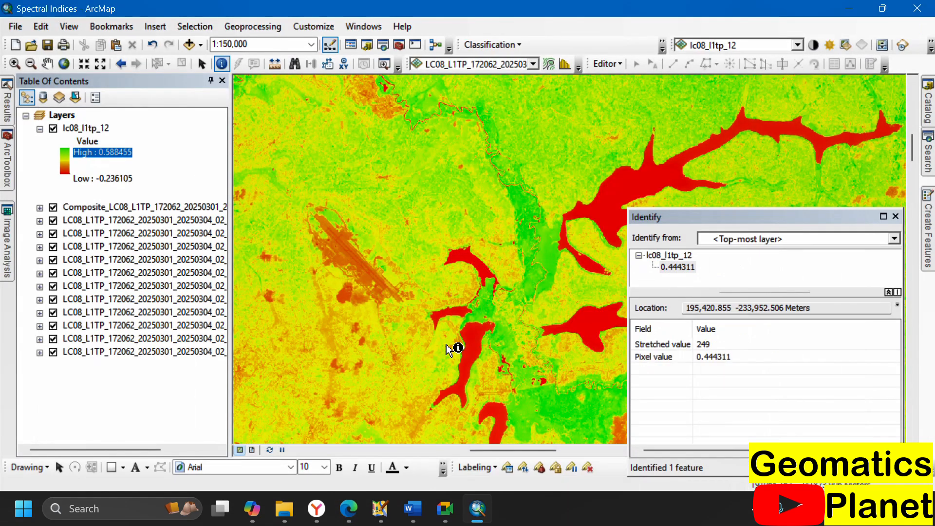
# Identify the NDVI pixel values in the red lake, on the orange airport runway and at two spots in the green river-valley vegetation
pyautogui.click(613, 209)
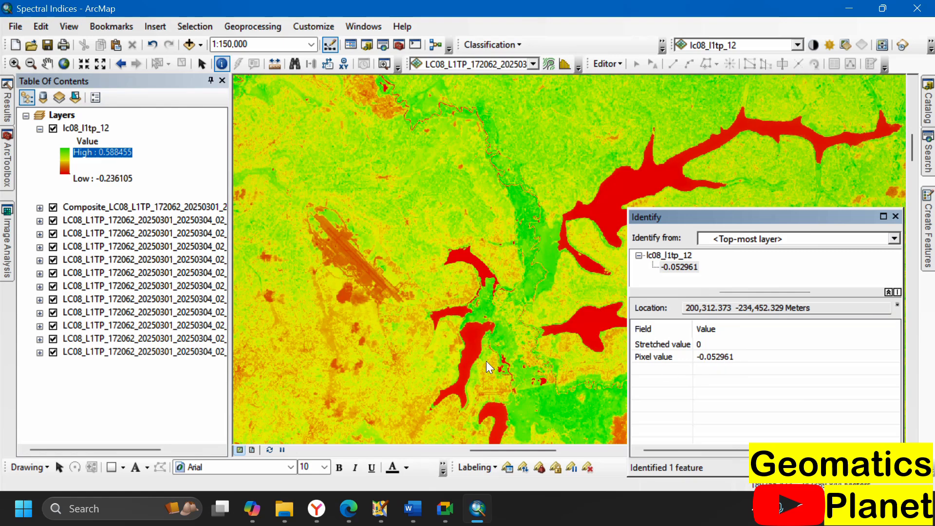
pyautogui.click(359, 265)
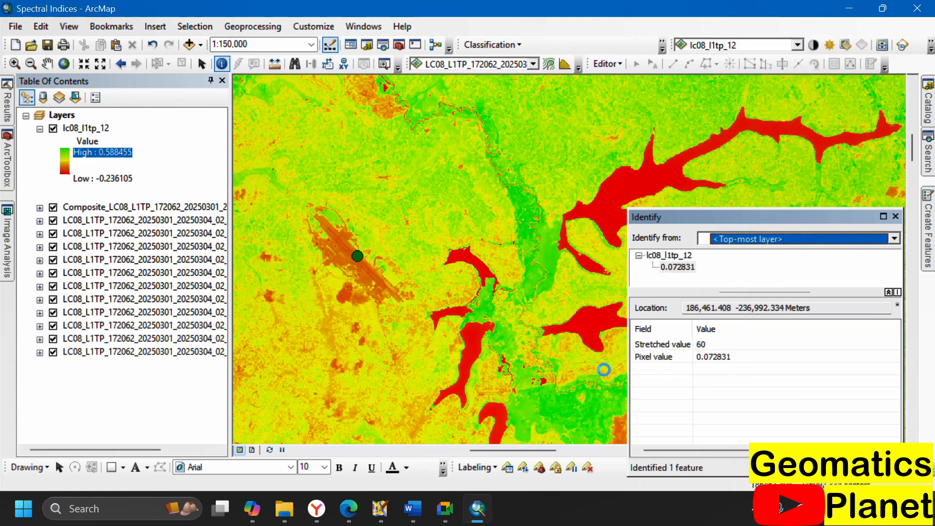
pyautogui.click(544, 259)
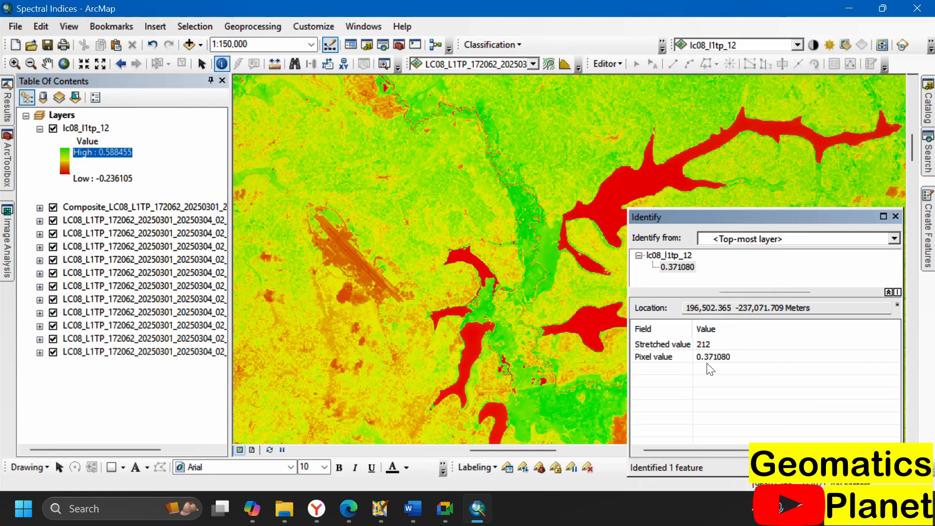
pyautogui.click(536, 427)
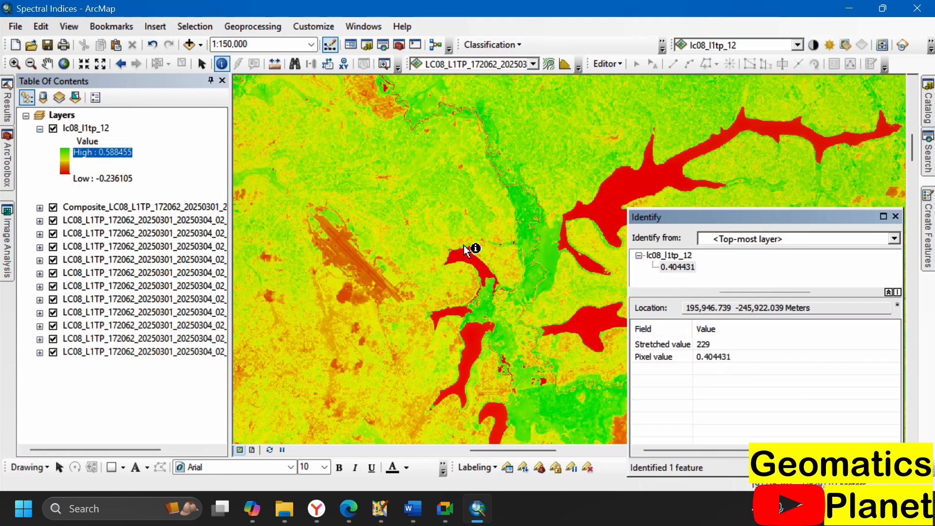
# Swipe the NDVI layer over the dark orange patches between the large red lake and the branching lake west of it
pyautogui.scroll(5, 465, 253)
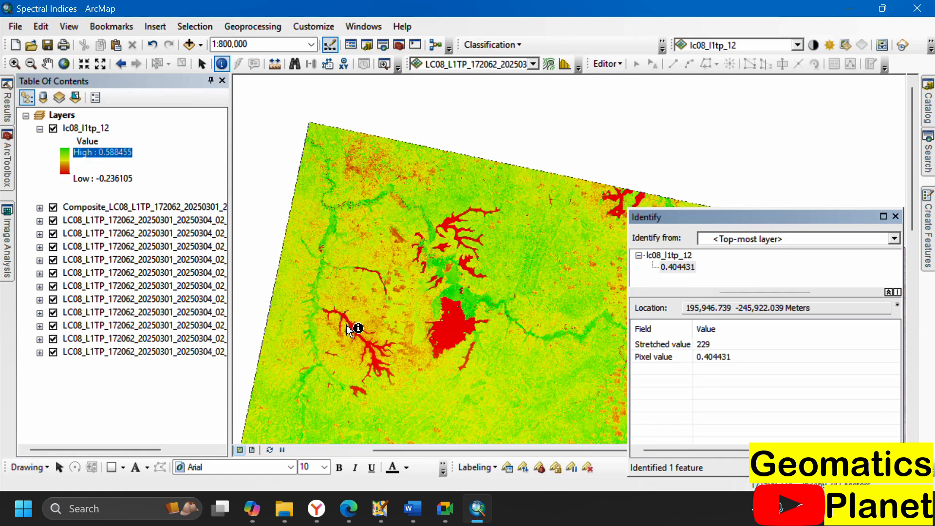
pyautogui.scroll(-3, 393, 362)
pyautogui.scroll(-2, 393, 361)
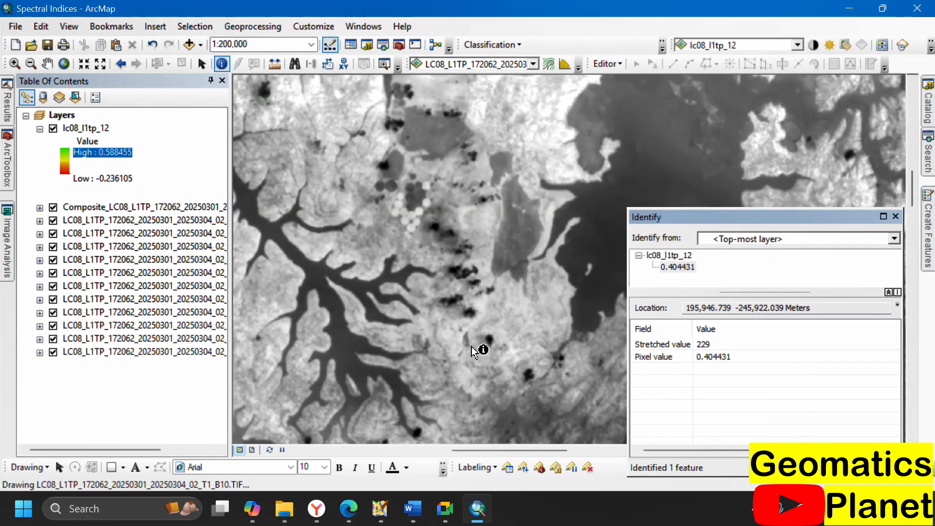
pyautogui.scroll(-5, 559, 263)
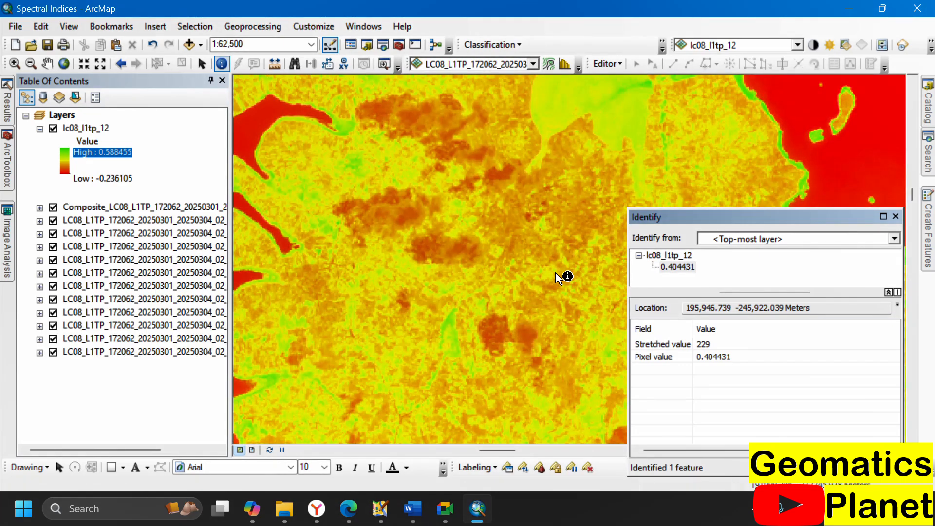
pyautogui.click(7, 228)
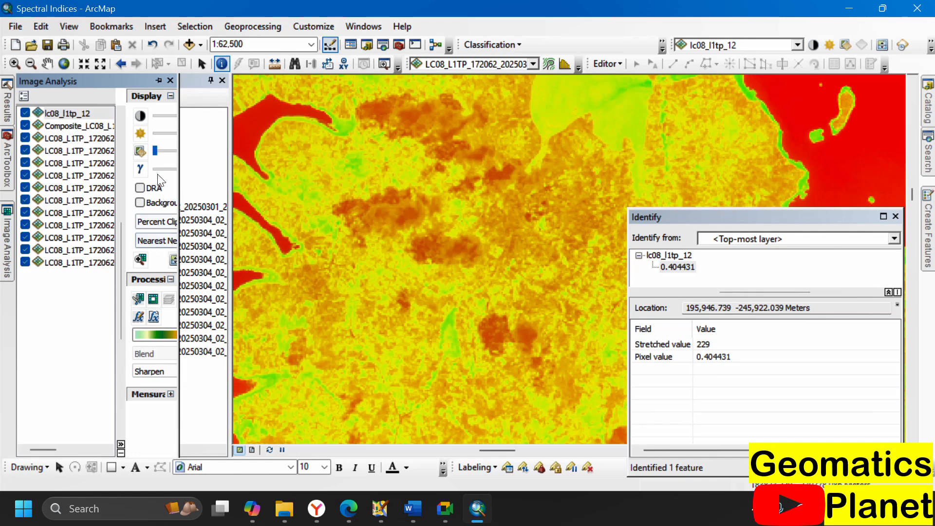
pyautogui.click(174, 261)
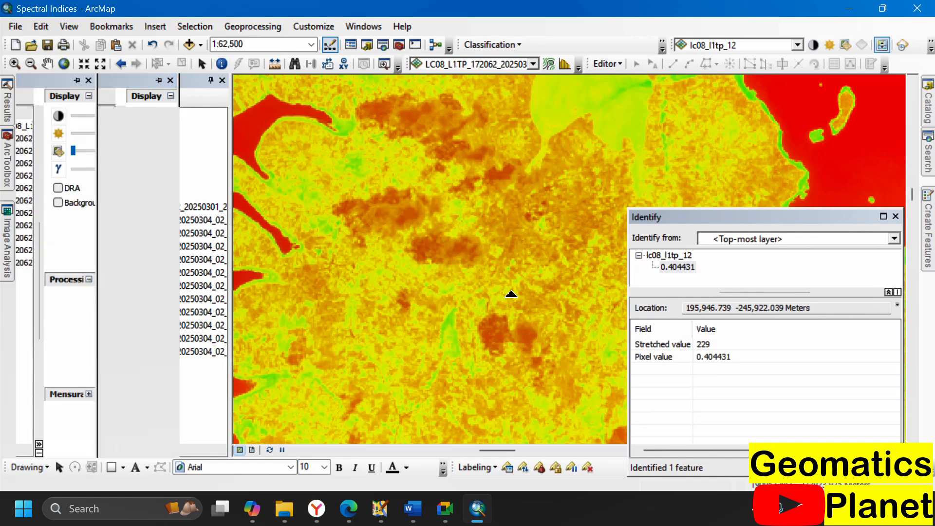
pyautogui.moveTo(519, 265); pyautogui.dragTo(478, 356)
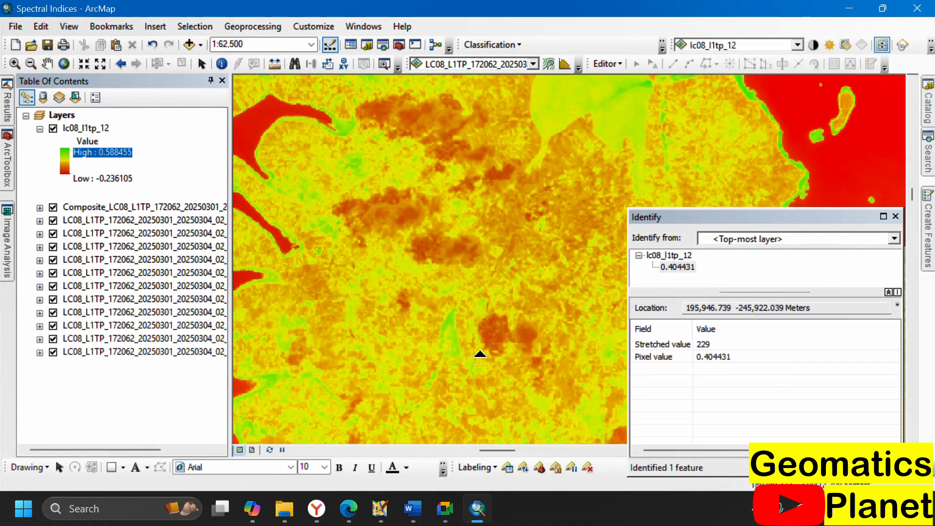
pyautogui.scroll(-5, 438, 308)
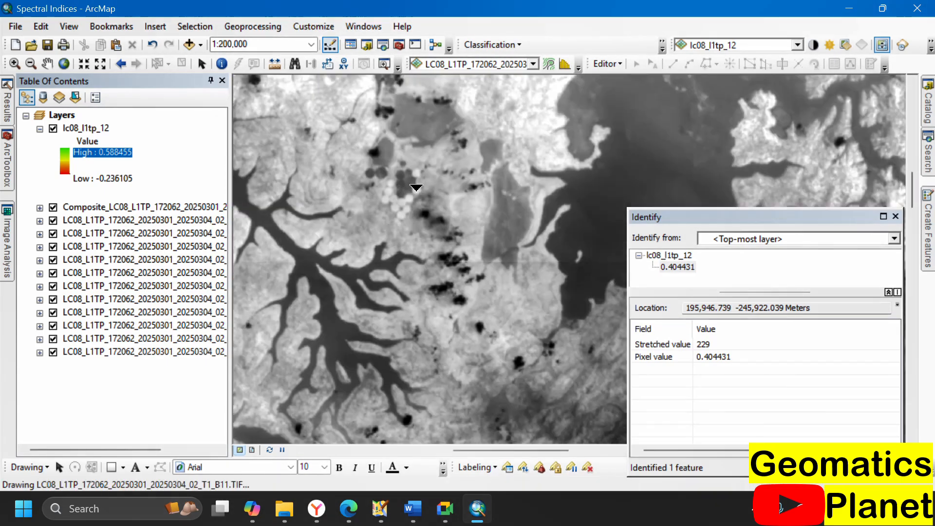
pyautogui.scroll(-5, 318, 292)
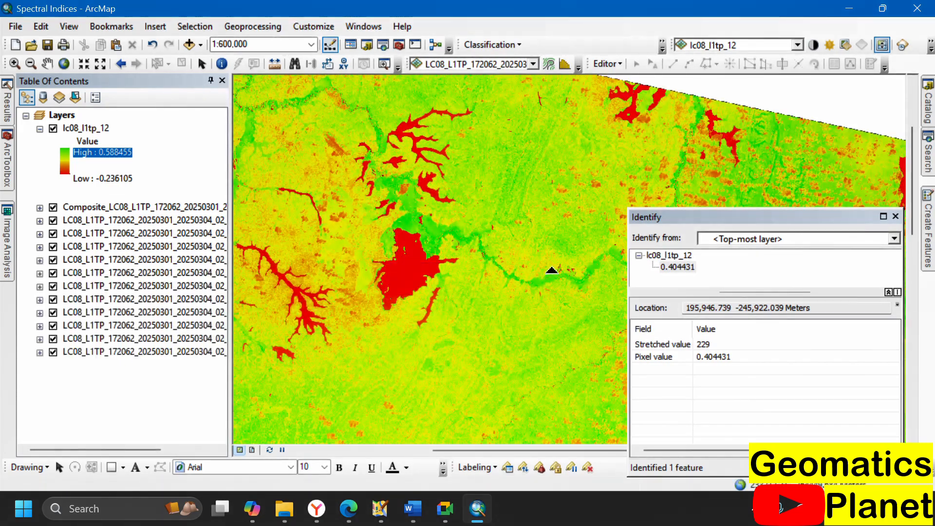
pyautogui.scroll(-1, 499, 289)
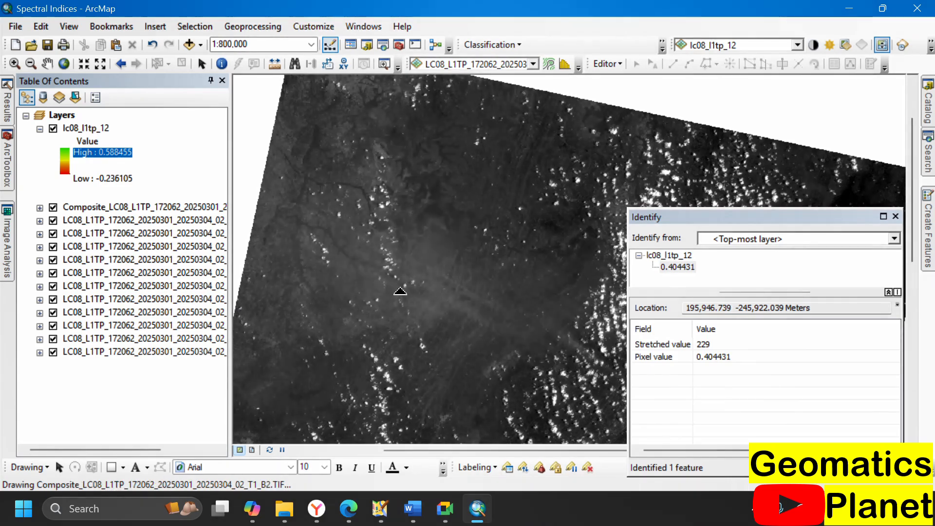
# Switch to the web browser and examine the NDVI, GNDVI, EVI, AVI and SAVI sections of the giscrack spectral indices list
pyautogui.scroll(-2, 480, 209)
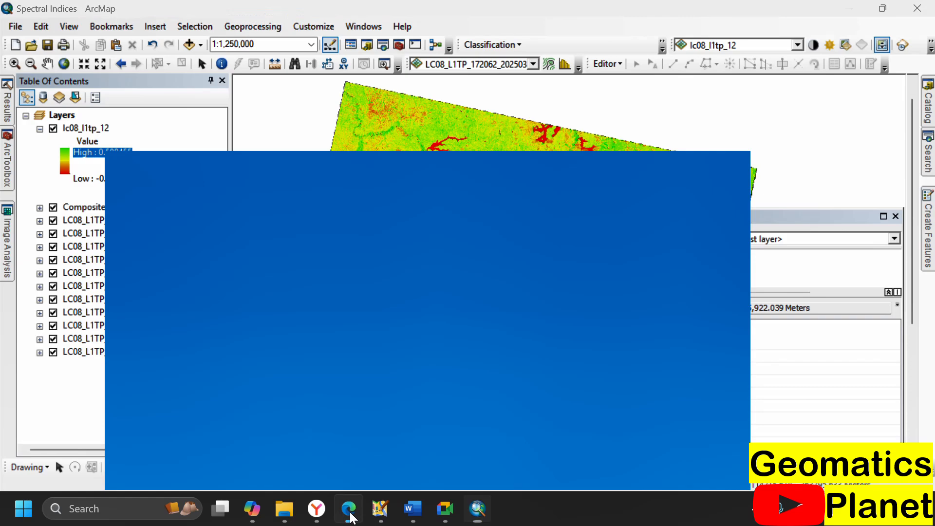
pyautogui.click(348, 509)
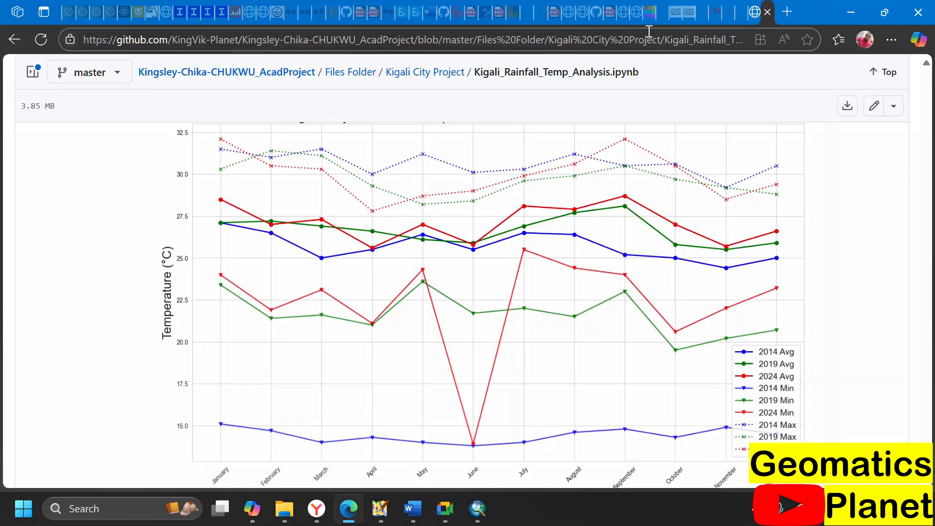
pyautogui.click(702, 17)
pyautogui.scroll(-1, 322, 317)
pyautogui.scroll(-10, 321, 316)
pyautogui.scroll(8, 308, 286)
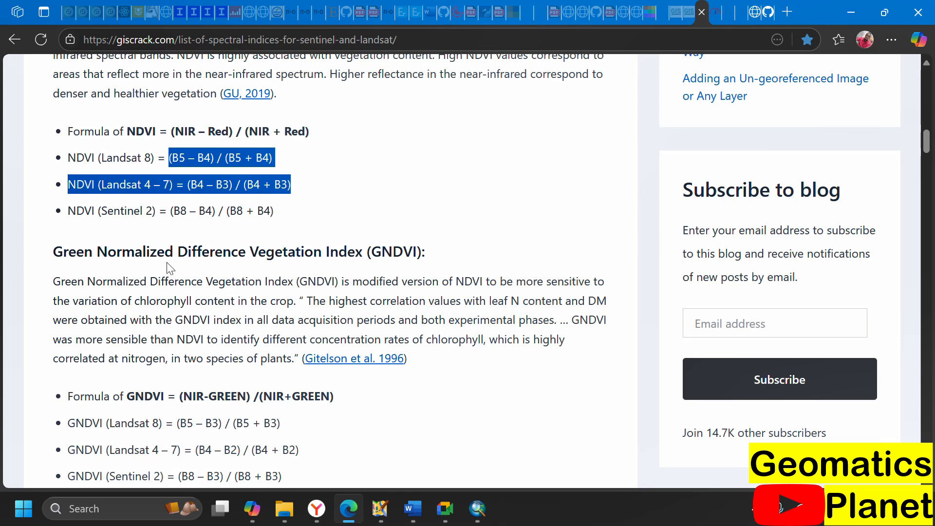
pyautogui.scroll(-4, 339, 254)
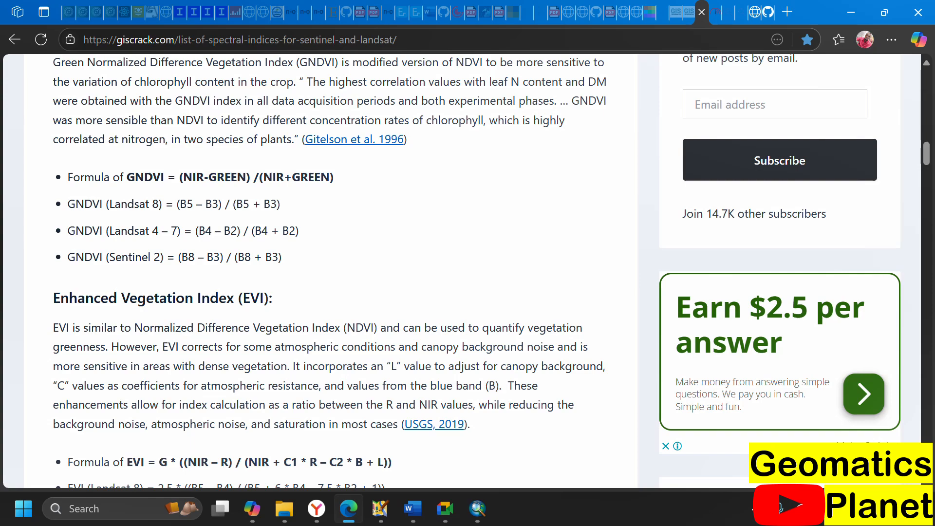
pyautogui.scroll(-6, 291, 382)
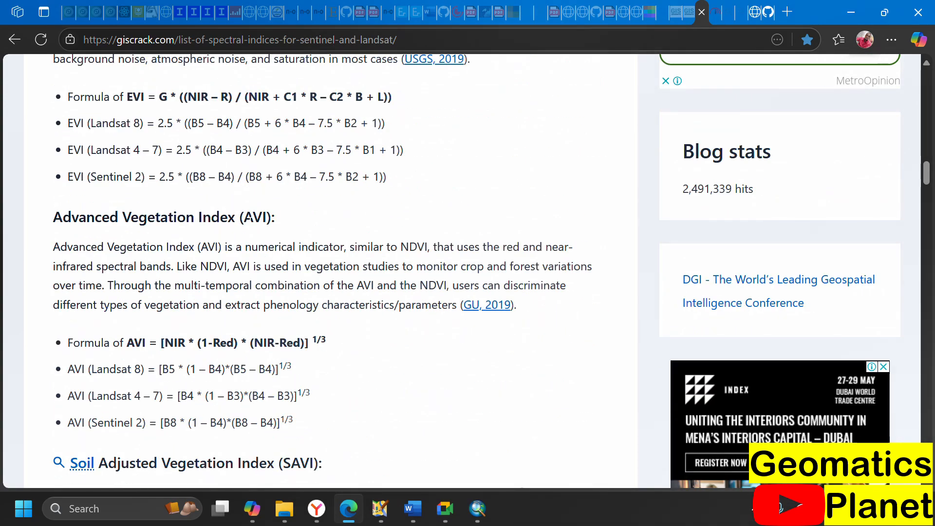
pyautogui.scroll(-4, 227, 237)
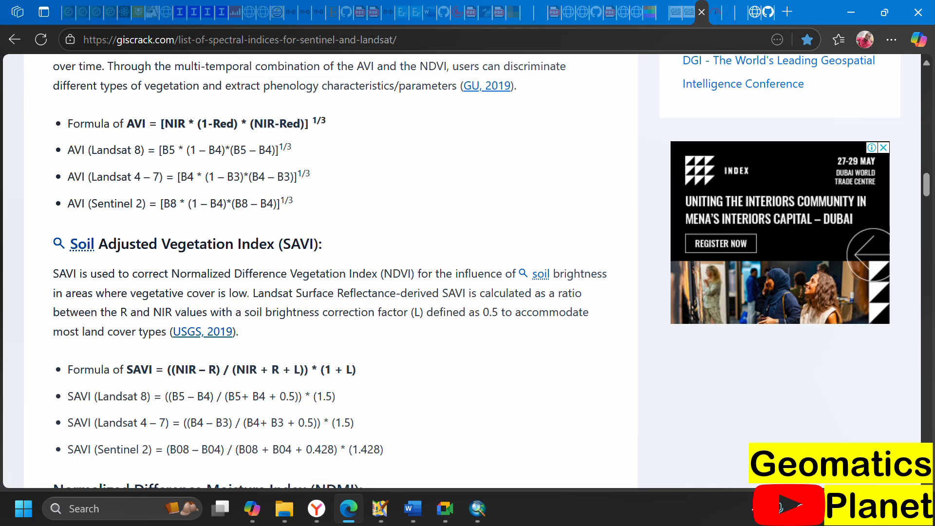
pyautogui.scroll(-7, 207, 312)
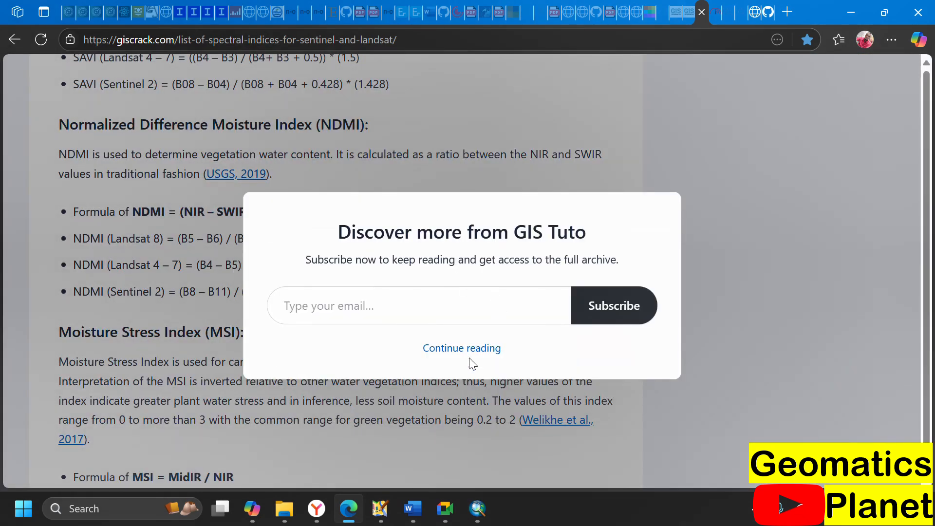
# Dismiss the subscription pop-up and examine the NDMI, MSI and GCI formulas on the spectral indices page
pyautogui.click(467, 351)
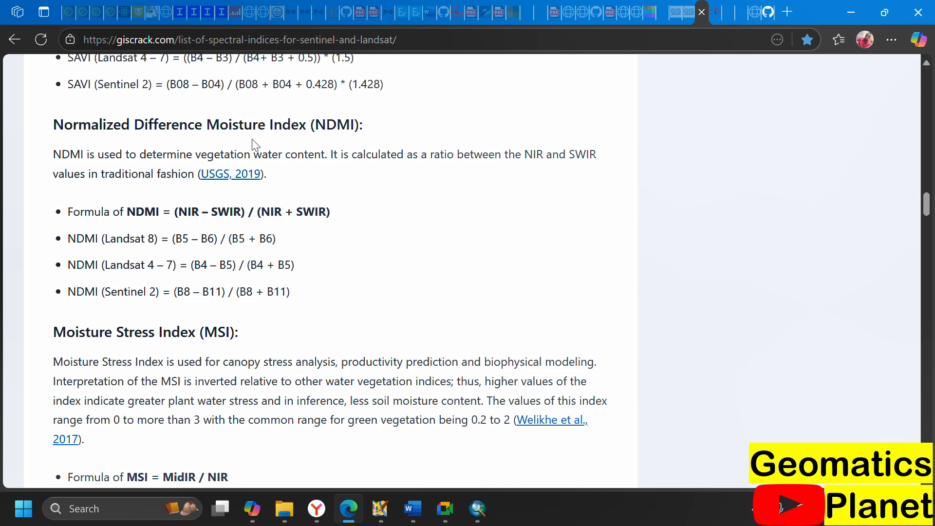
pyautogui.scroll(-4, 296, 154)
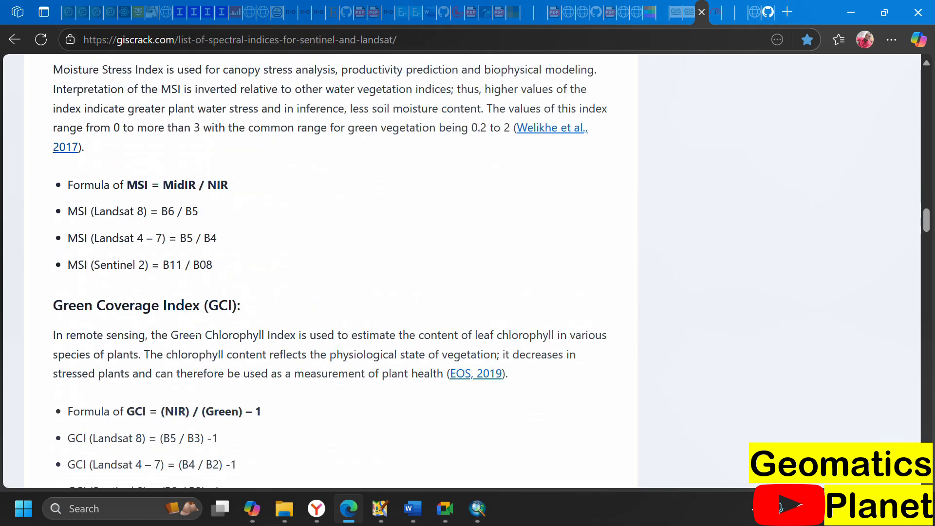
pyautogui.scroll(5, 150, 215)
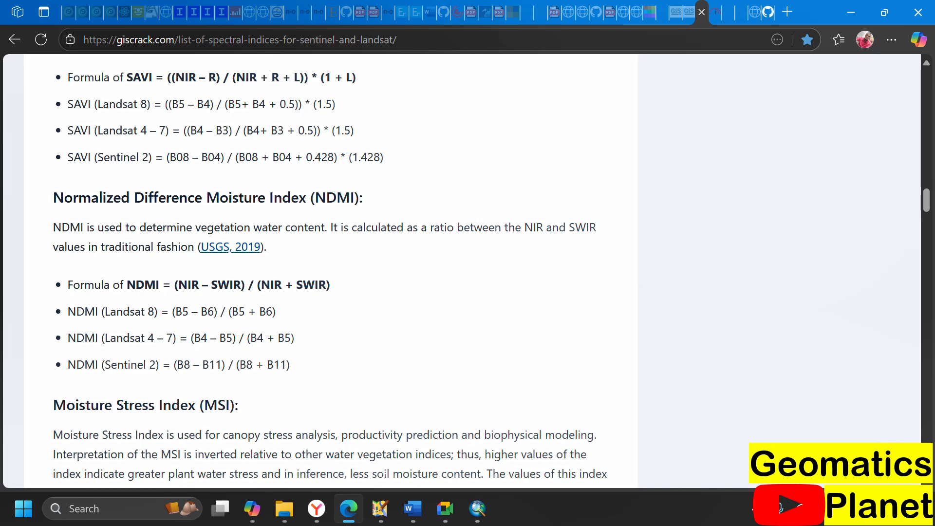
# Return to ArcMap, open the Raster Calculator and start the map algebra expression with the Float function
pyautogui.click(477, 508)
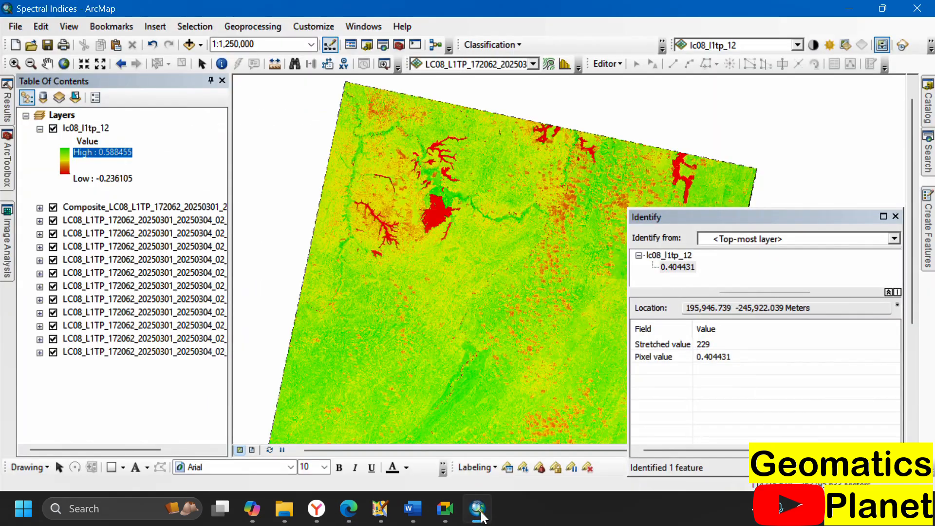
pyautogui.click(7, 175)
pyautogui.doubleClick(108, 305)
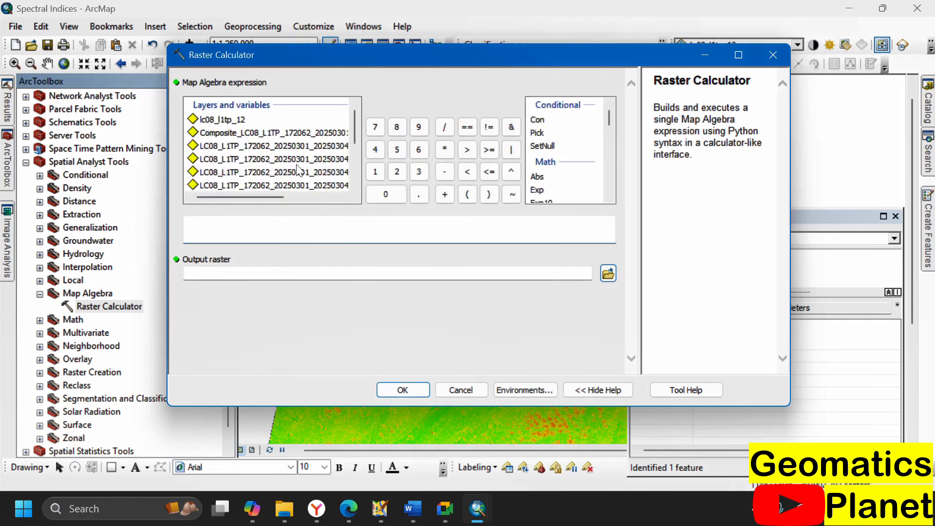
pyautogui.scroll(-6, 541, 182)
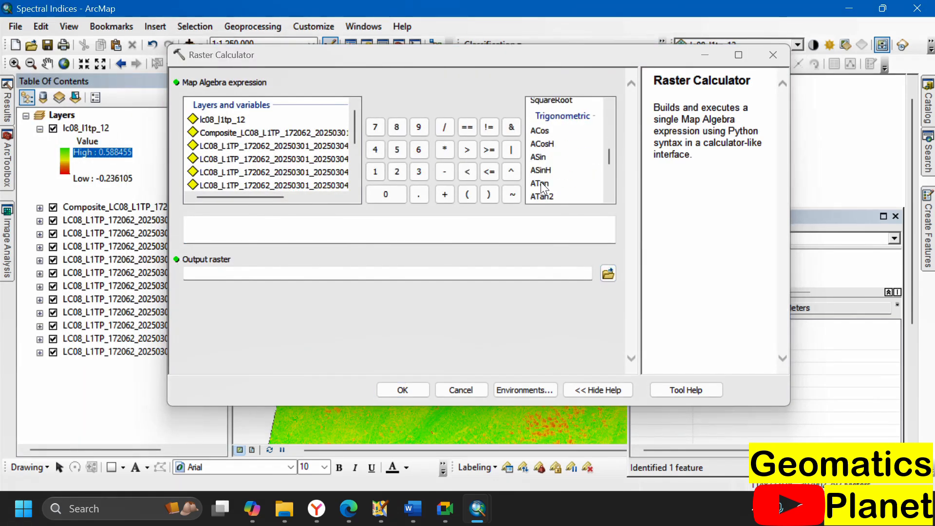
pyautogui.scroll(6, 558, 169)
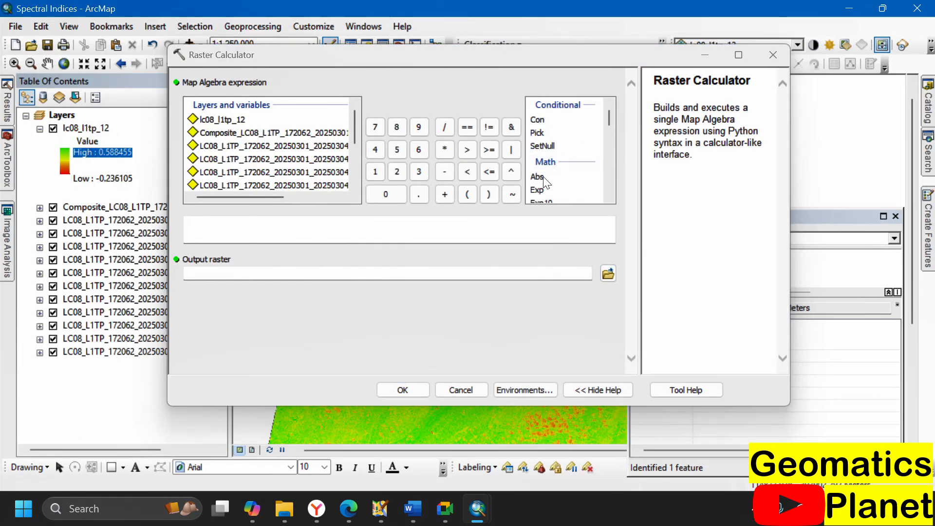
pyautogui.scroll(-3, 545, 182)
pyautogui.click(551, 164)
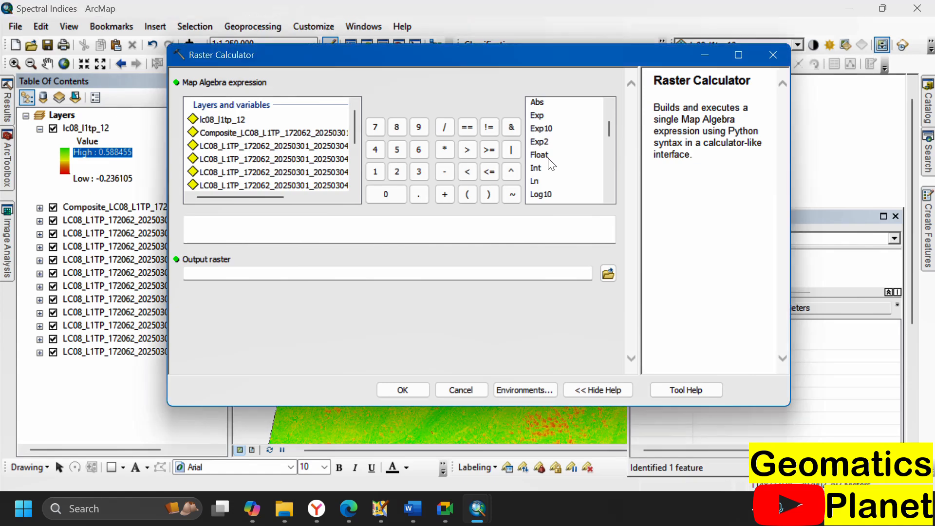
pyautogui.doubleClick(539, 155)
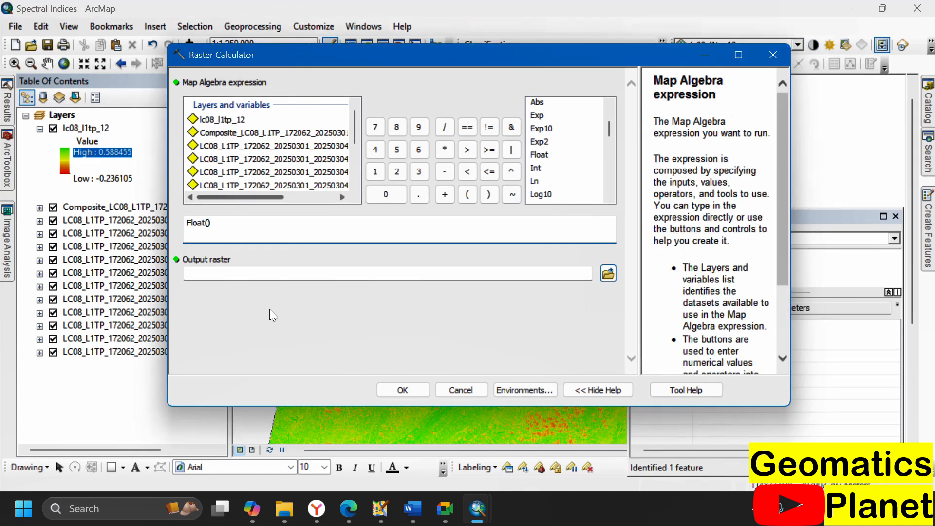
# Check the Landsat 8 NDMI formula in the browser, and in ArcMap enter band B5 minus band B6 inside the Float function
pyautogui.click(347, 509)
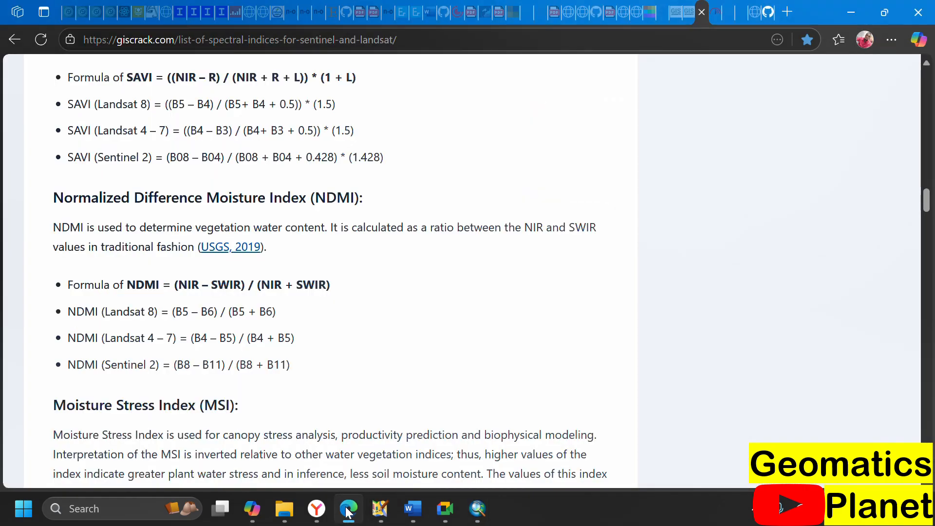
pyautogui.click(478, 508)
pyautogui.scroll(-3, 283, 191)
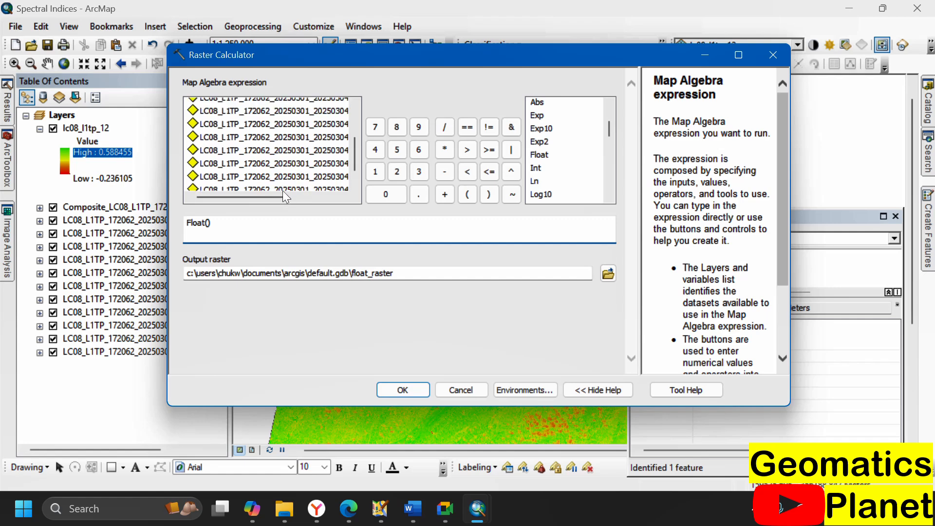
pyautogui.moveTo(281, 197); pyautogui.dragTo(337, 175)
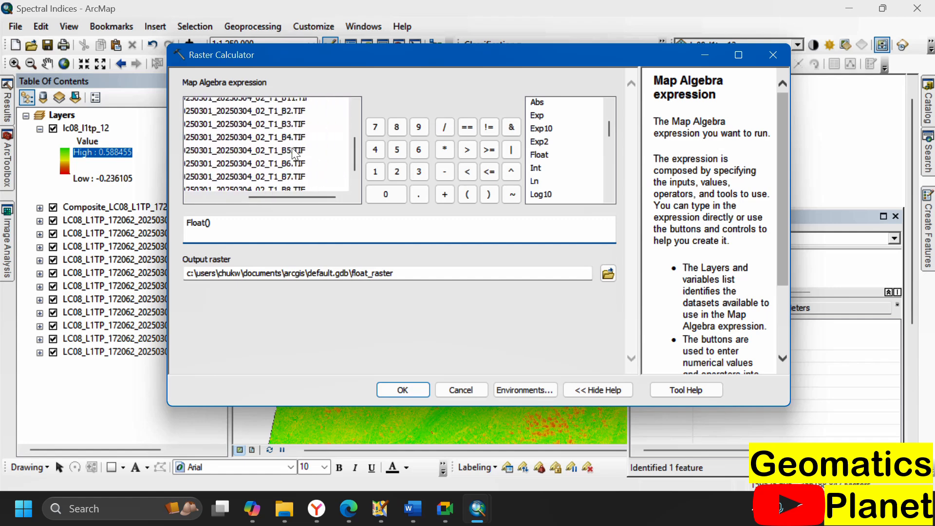
pyautogui.doubleClick(294, 154)
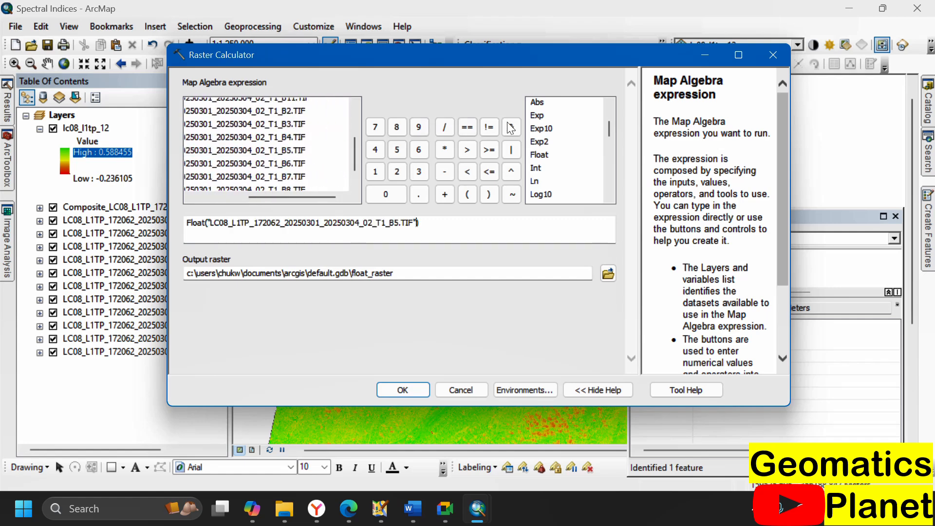
pyautogui.click(443, 172)
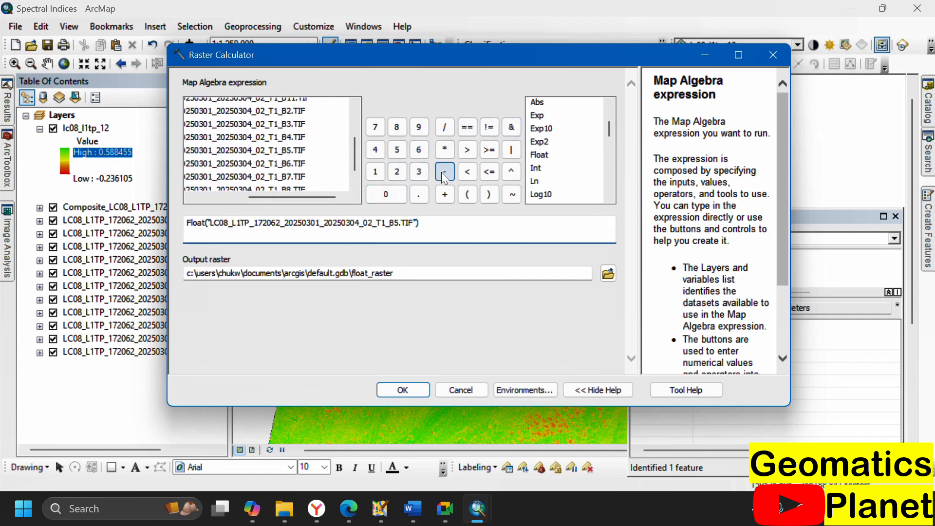
pyautogui.doubleClick(250, 164)
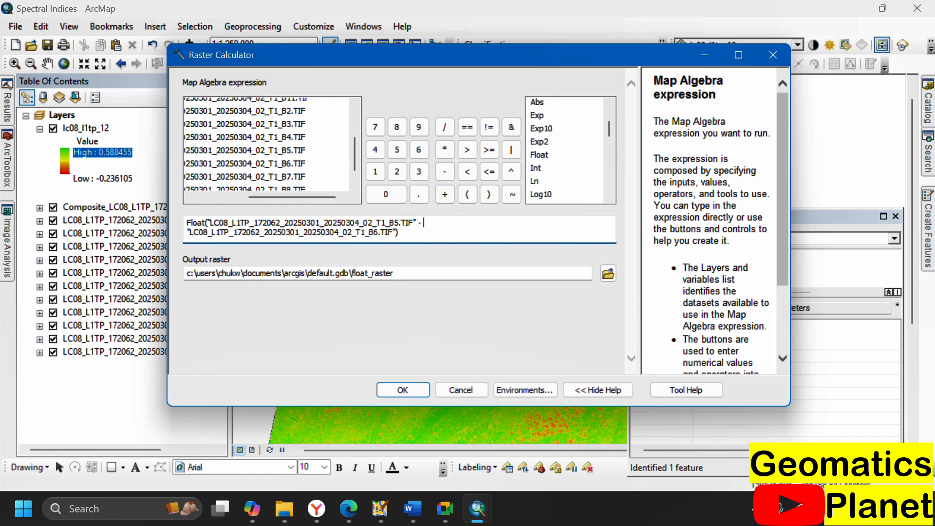
# Divide the expression by Float of band B5 plus band B6, and run the calculation with float_raster as the output raster
pyautogui.click(444, 127)
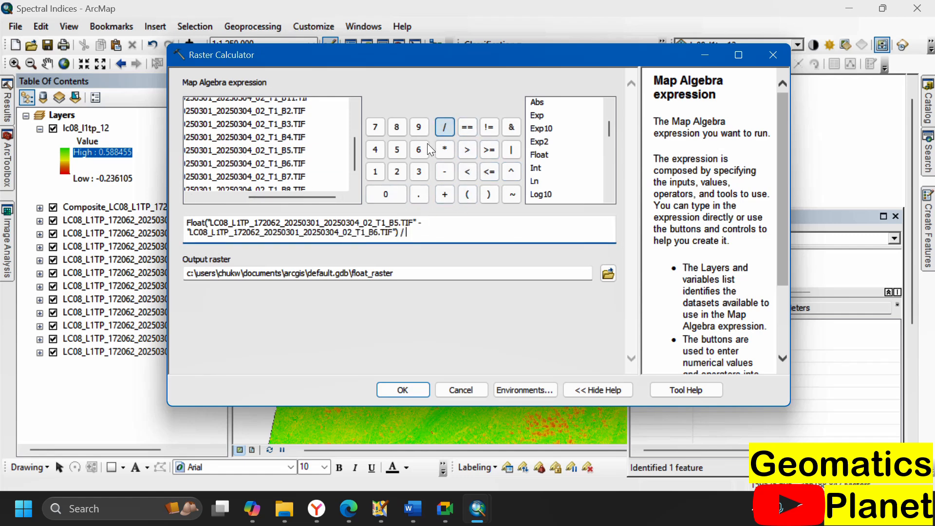
pyautogui.doubleClick(540, 156)
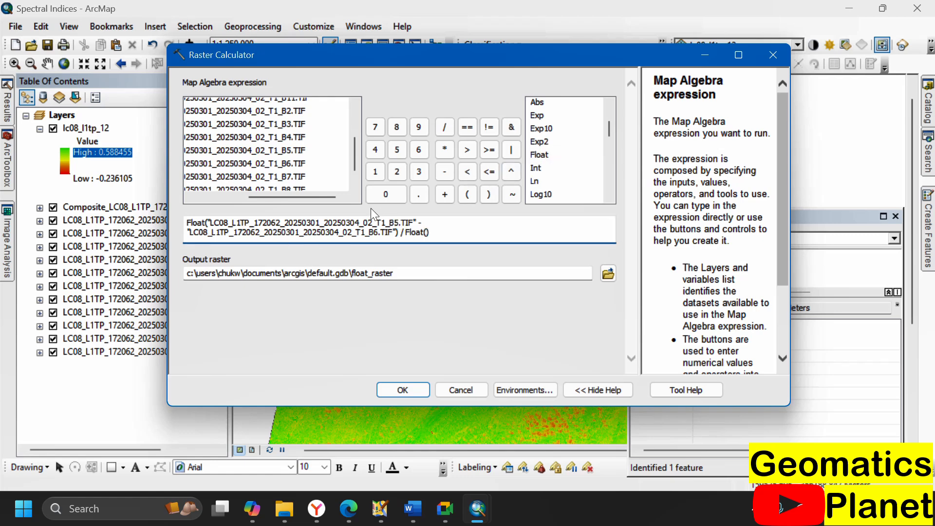
pyautogui.doubleClick(281, 150)
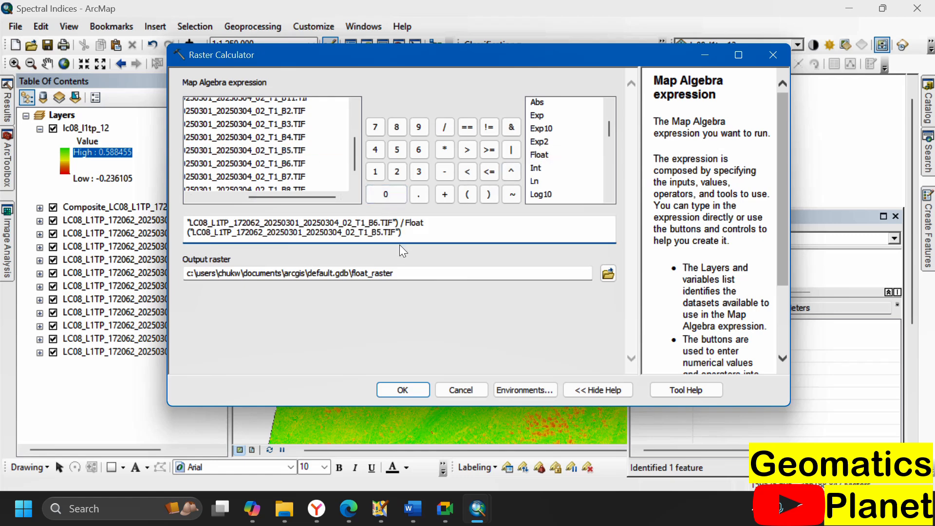
pyautogui.click(445, 194)
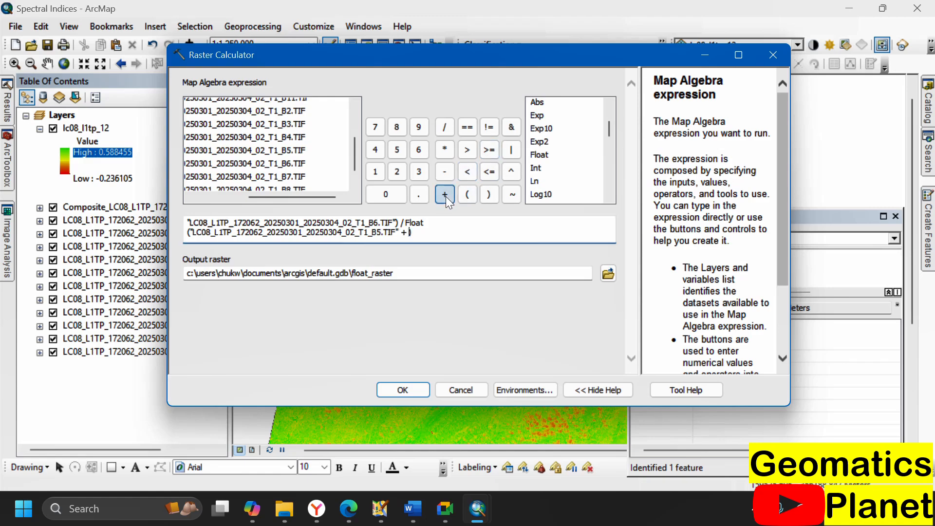
pyautogui.doubleClick(282, 164)
pyautogui.click(429, 274)
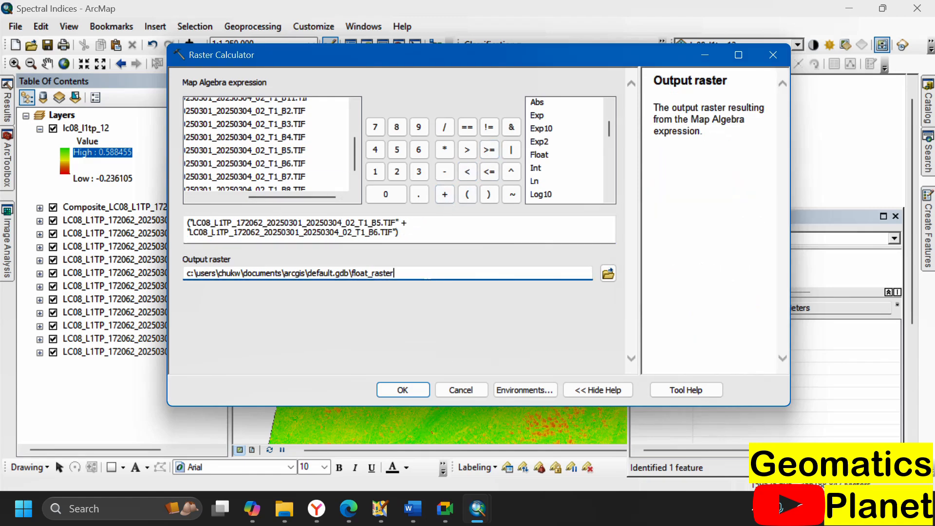
pyautogui.click(395, 390)
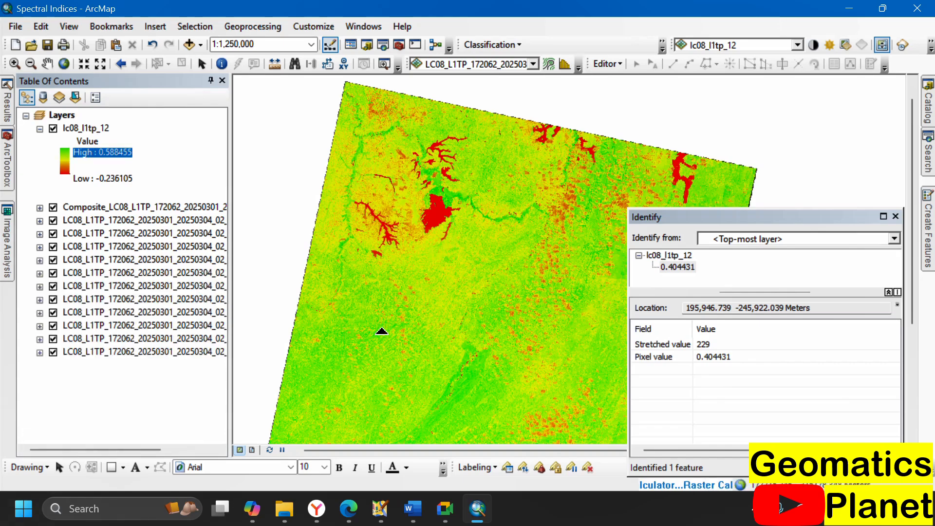
# Switch to the Edge browser and copy the heading "Normalized Difference Moisture Index (NDMI)" from the spectral indices page
pyautogui.click(344, 518)
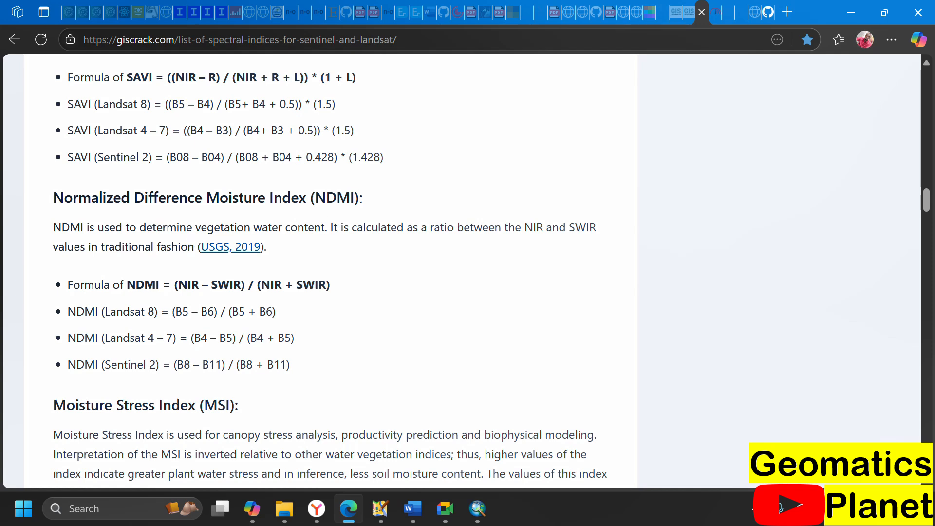
pyautogui.moveTo(361, 198); pyautogui.dragTo(55, 198)
pyautogui.hotkey('ctrl', 'c')
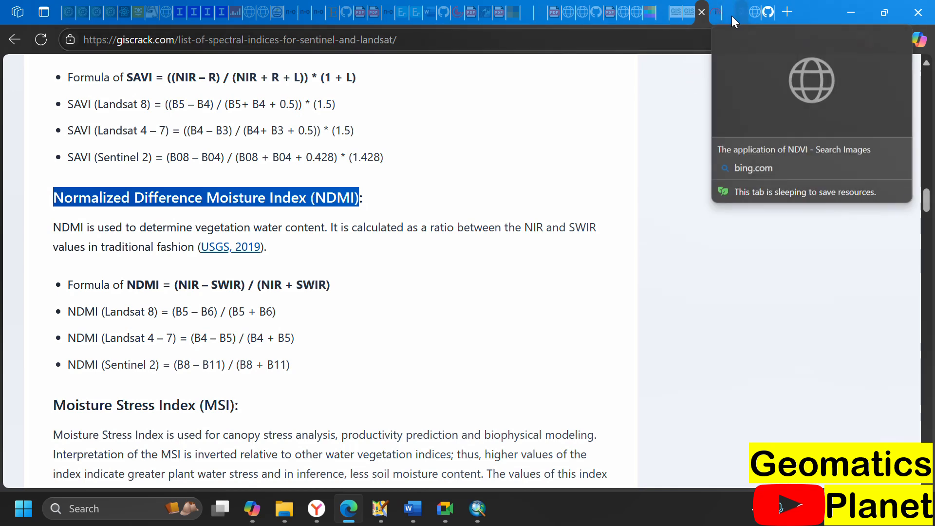
# In the GitHub browser tab, search the web for "Normalized Difference Moisture Index (NDMI) application" using the copied heading
pyautogui.rightClick(714, 12)
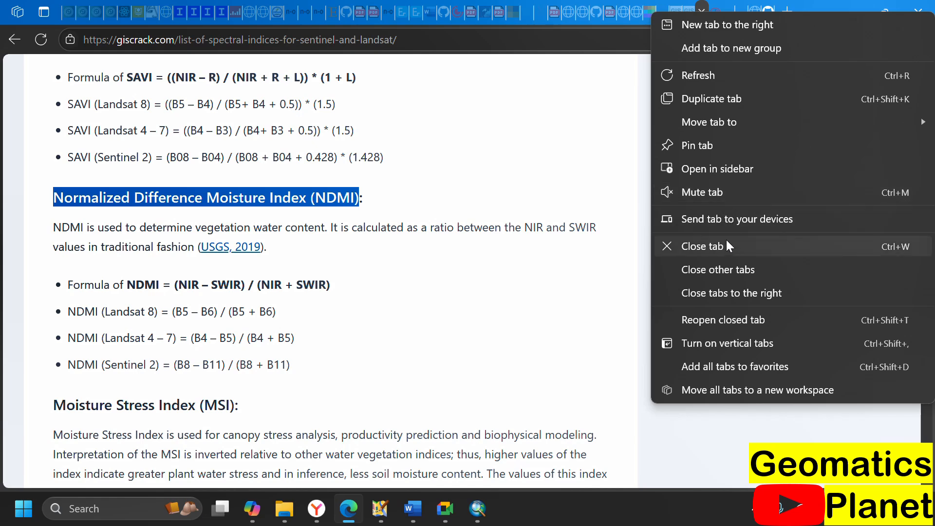
pyautogui.press('Escape')
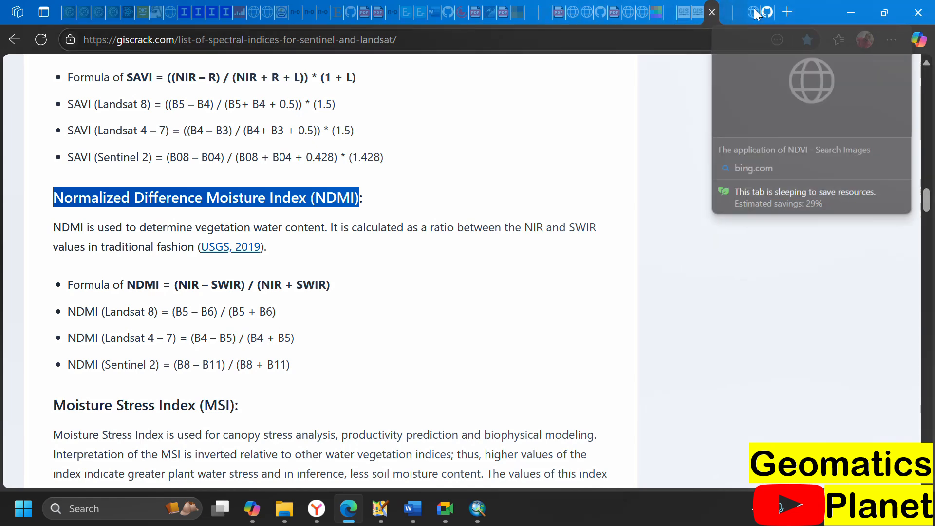
pyautogui.click(768, 14)
pyautogui.click(537, 39)
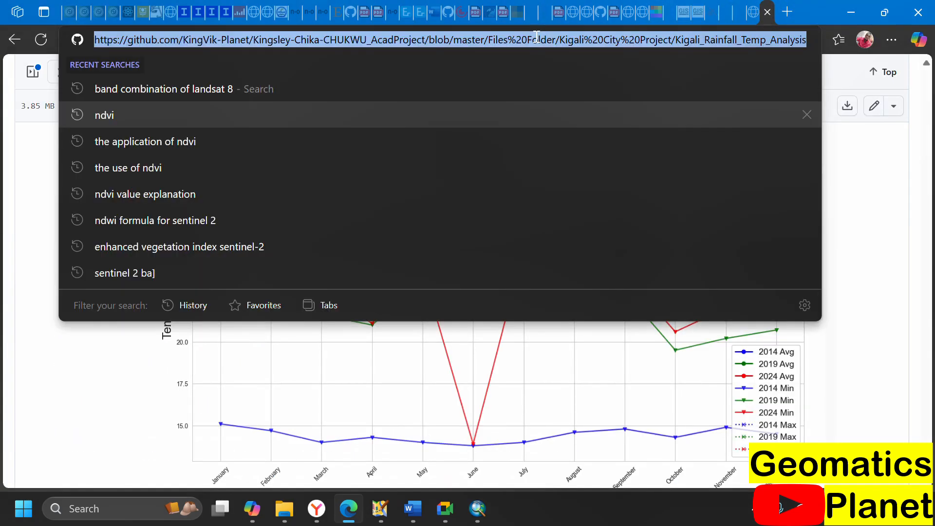
pyautogui.hotkey('ctrl', 'v')
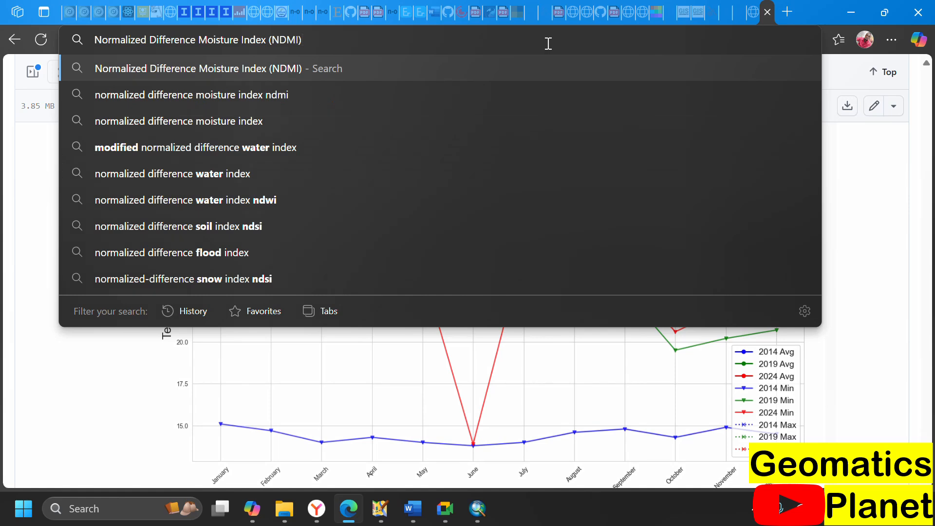
pyautogui.write('applic')
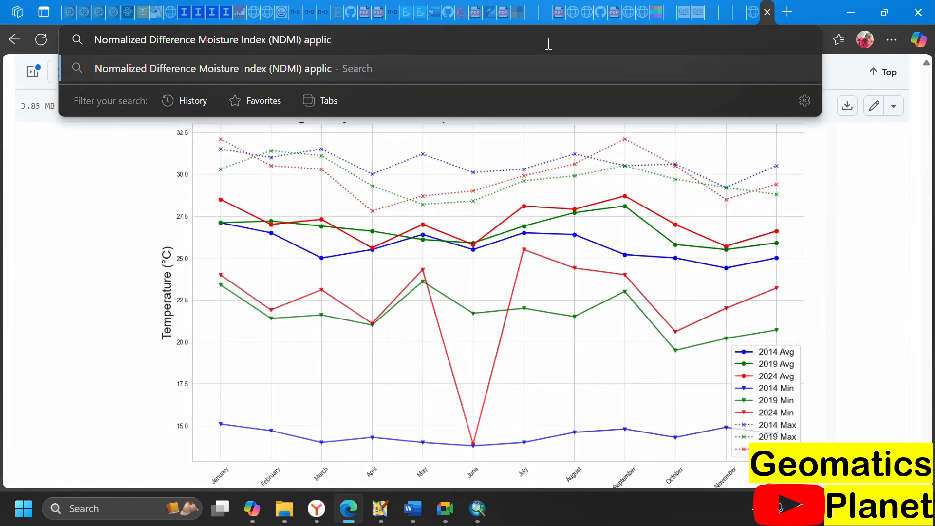
pyautogui.write('ation')
pyautogui.press('Return')
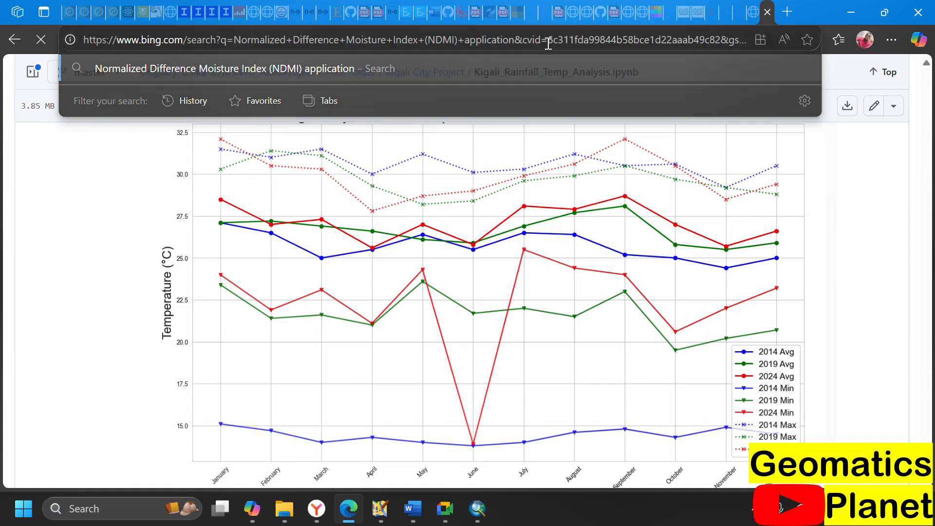
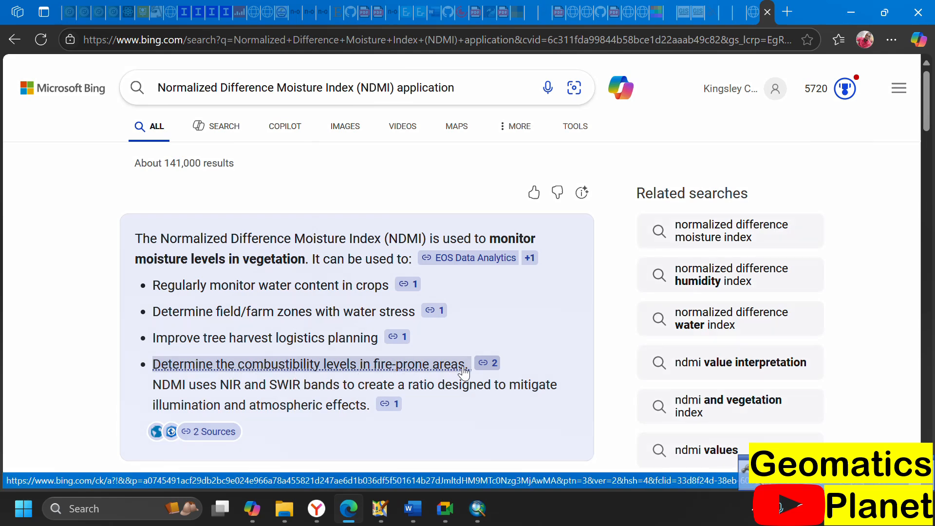
# Examine the Bing results for the uses of NDMI, including the summary answer and the listed articles
pyautogui.moveTo(175, 397)
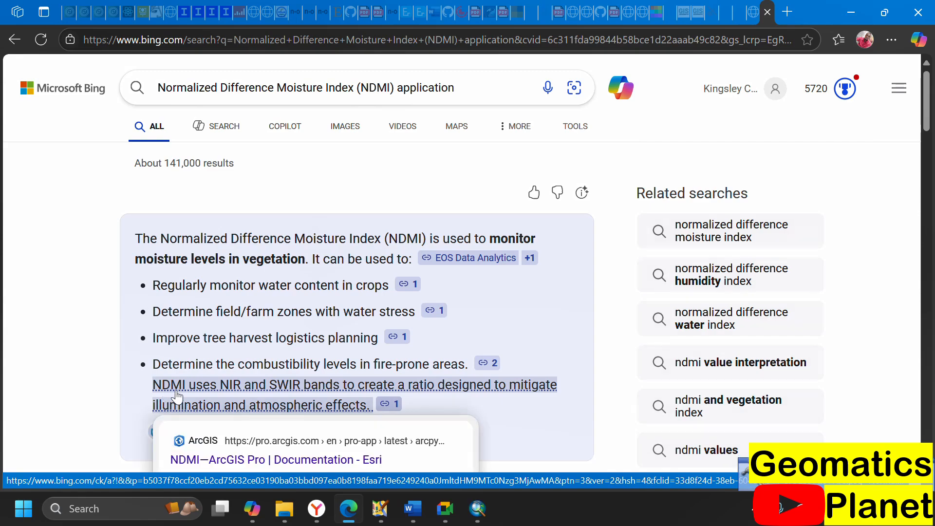
pyautogui.scroll(-9, 498, 218)
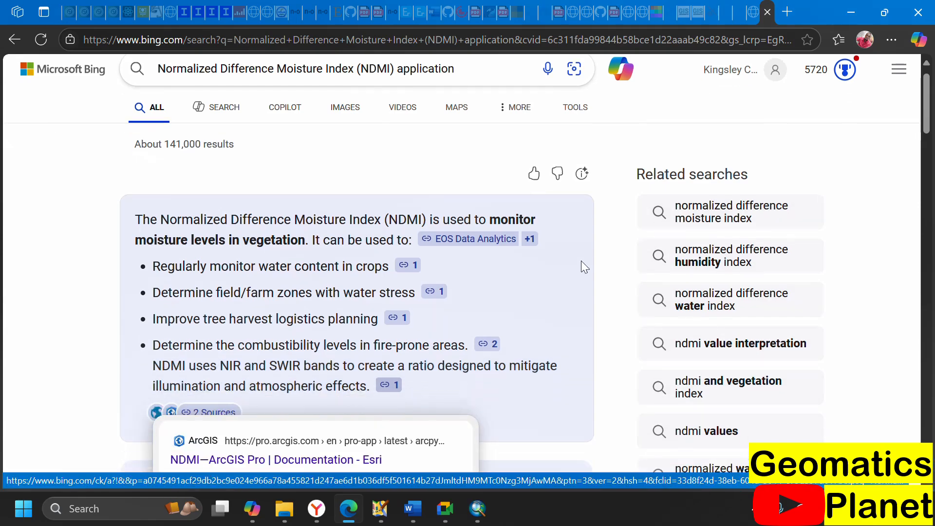
pyautogui.scroll(-7, 492, 214)
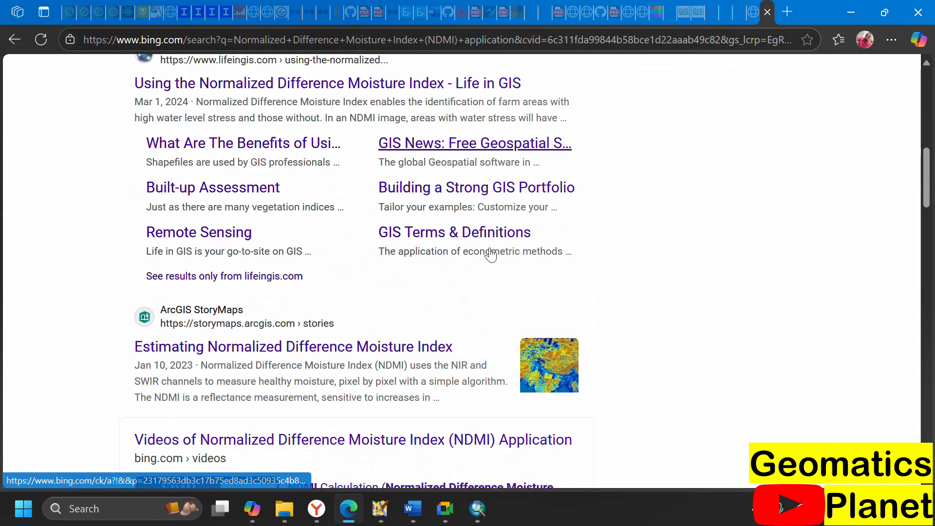
pyautogui.scroll(7, 525, 306)
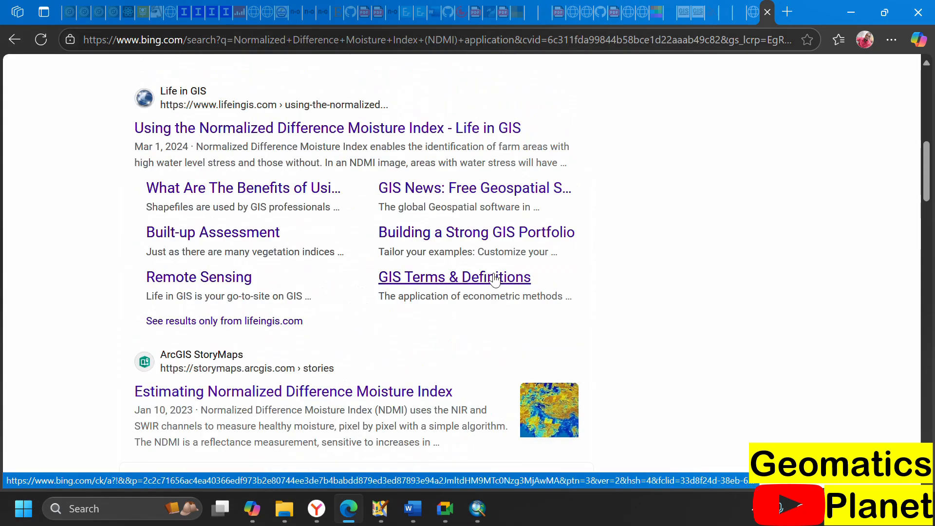
pyautogui.scroll(6, 219, 194)
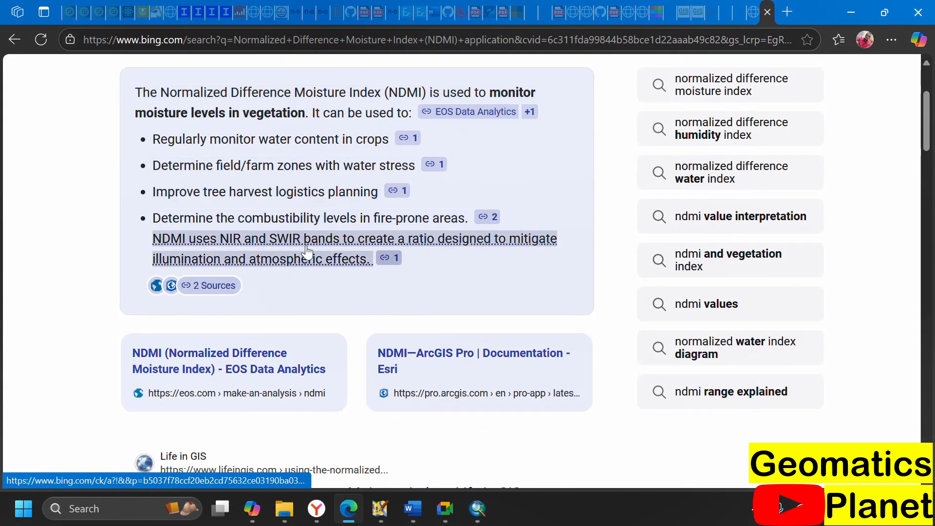
pyautogui.scroll(3, 322, 251)
pyautogui.scroll(-20, 274, 183)
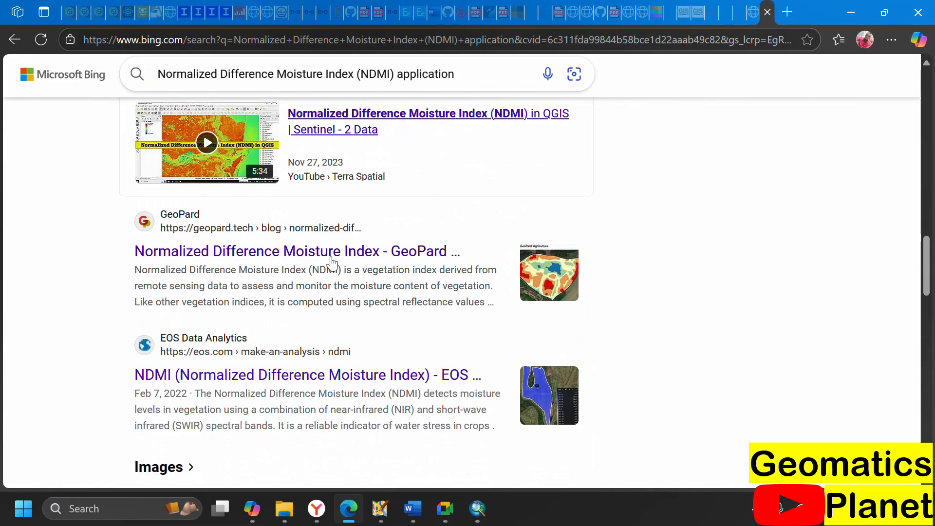
pyautogui.scroll(-6, 328, 328)
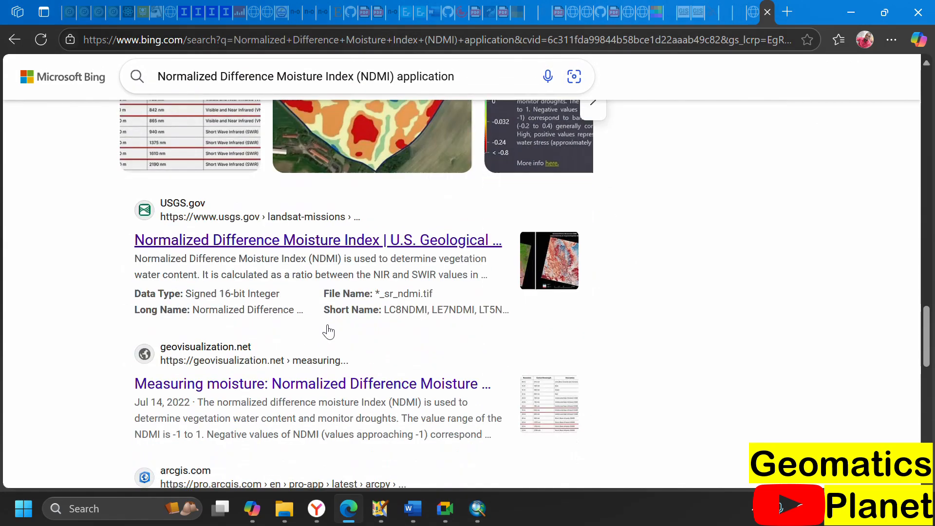
pyautogui.scroll(20, 361, 282)
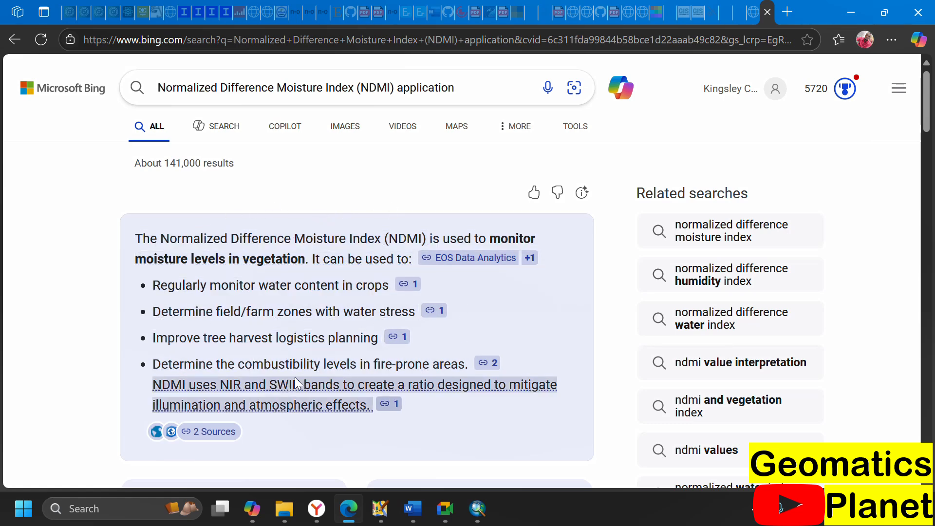
# Return to ArcMap, apply the red-to-green color ramp to the float_raster layer and close the Identify window
pyautogui.click(481, 507)
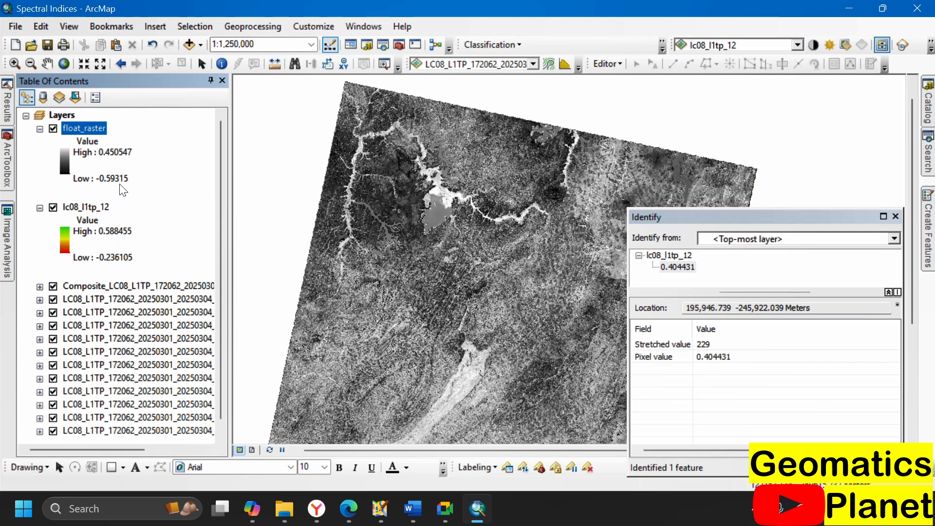
pyautogui.click(67, 171)
pyautogui.click(107, 220)
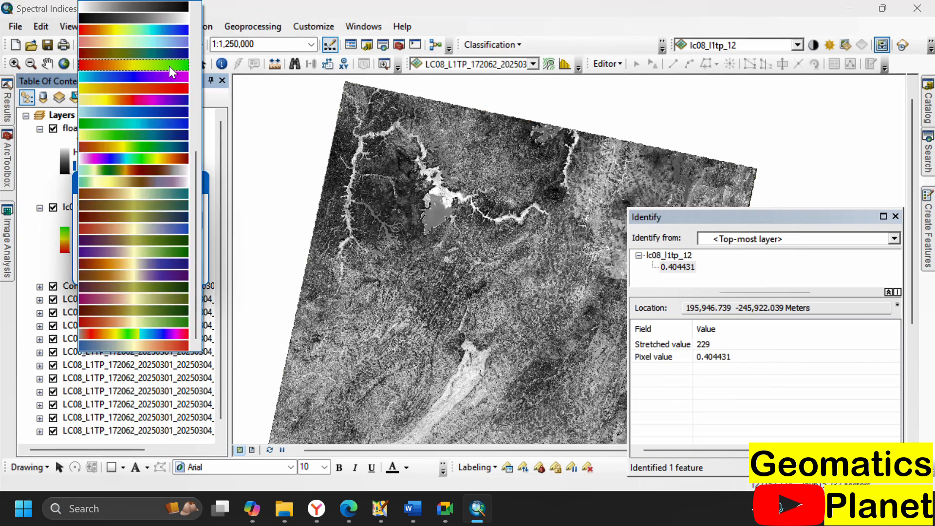
pyautogui.click(172, 64)
pyautogui.click(104, 269)
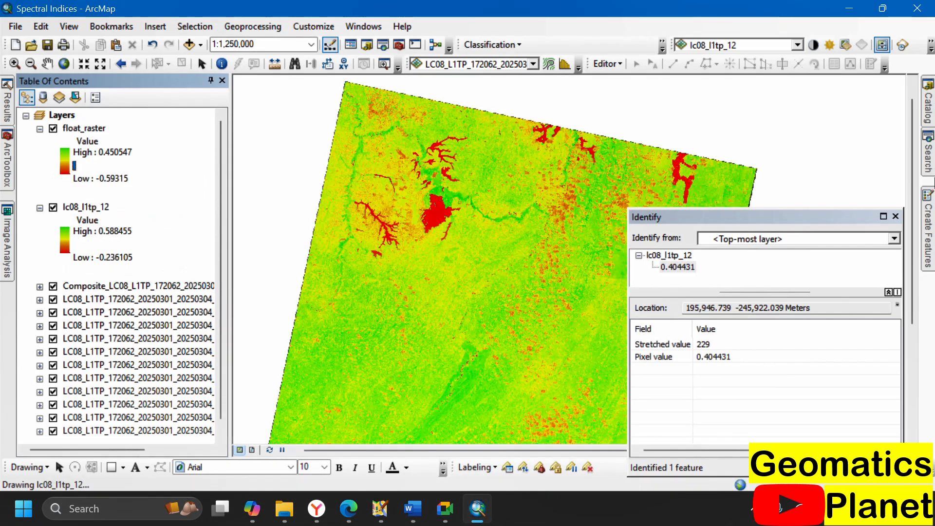
pyautogui.click(896, 216)
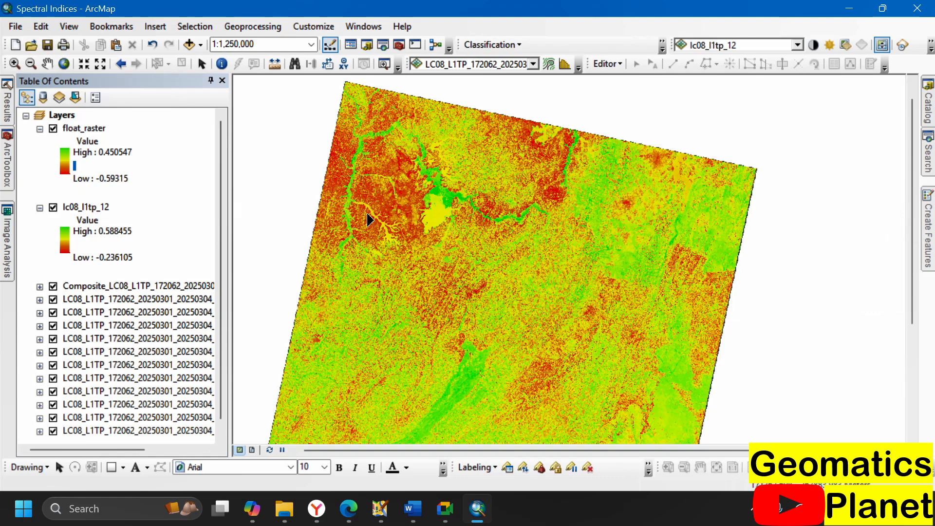
# Recheck the NDMI applications summary in the browser and return to ArcMap
pyautogui.click(361, 505)
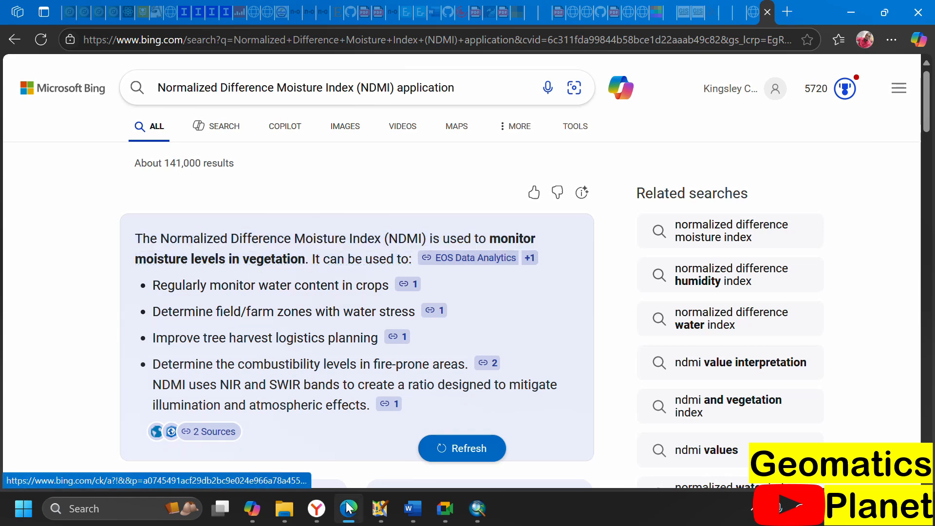
pyautogui.moveTo(432, 515)
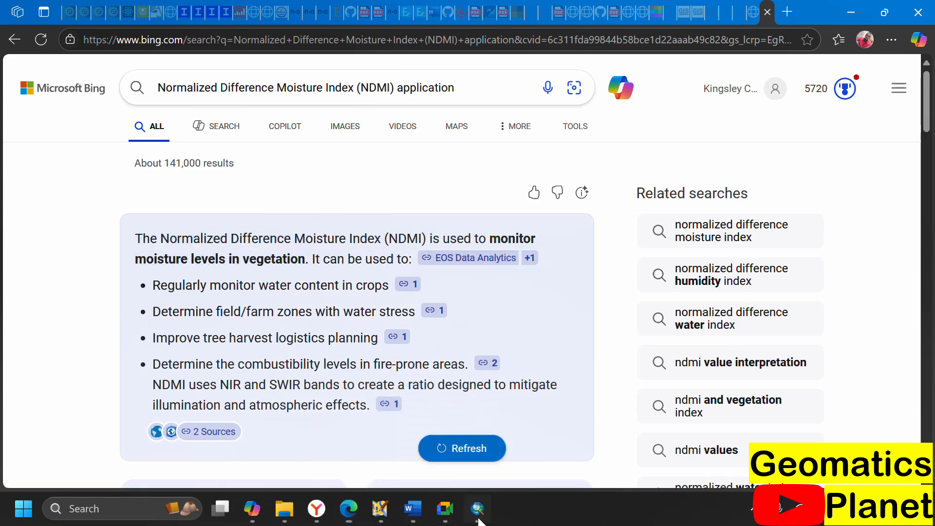
pyautogui.click(478, 508)
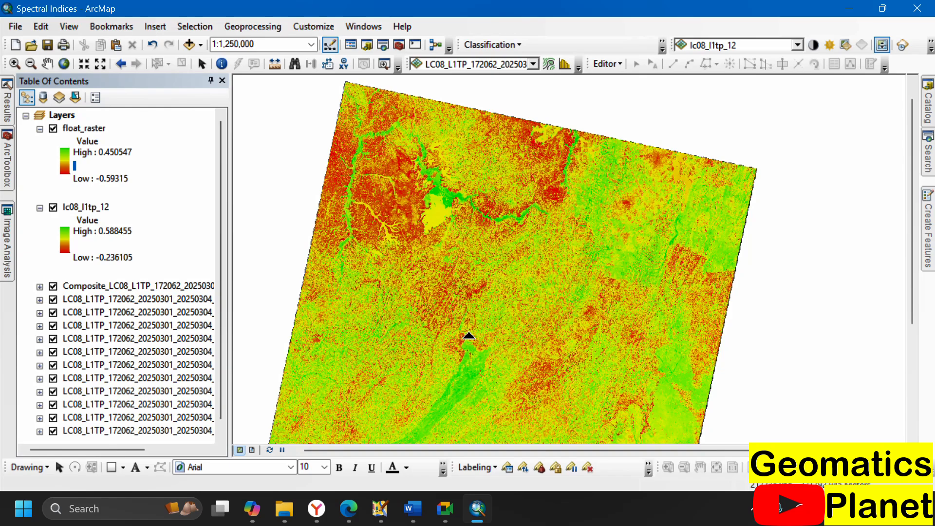
# Hide the lc08_l1tp_12 layer and set float_raster as the target layer for the swipe effect
pyautogui.scroll(6, 345, 179)
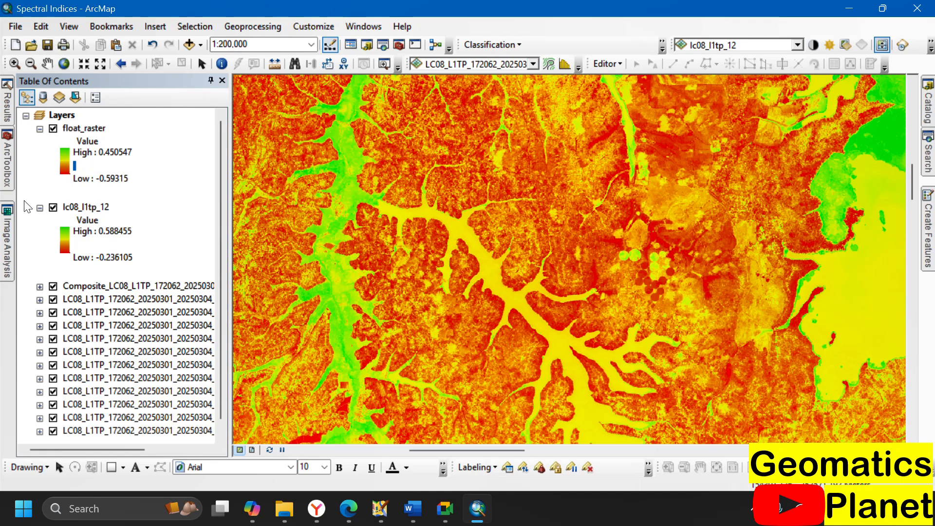
pyautogui.click(310, 124)
pyautogui.click(797, 44)
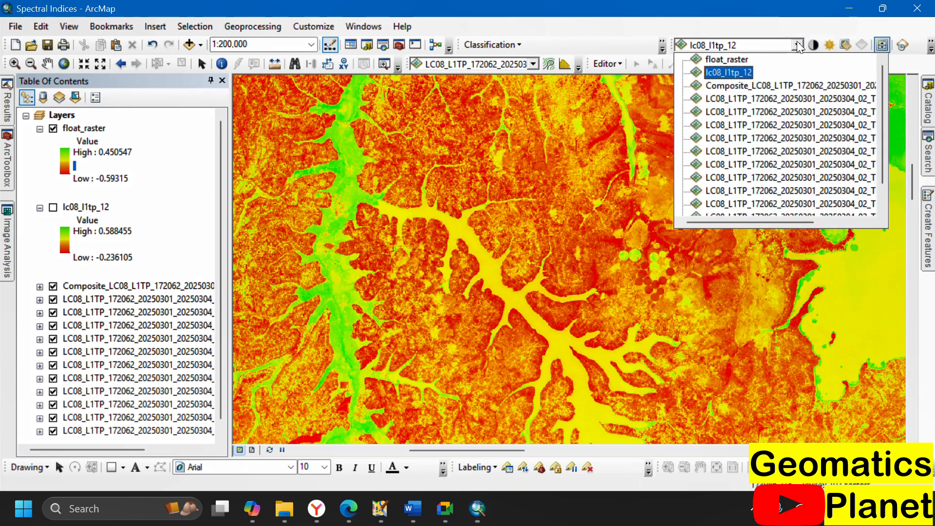
pyautogui.click(735, 59)
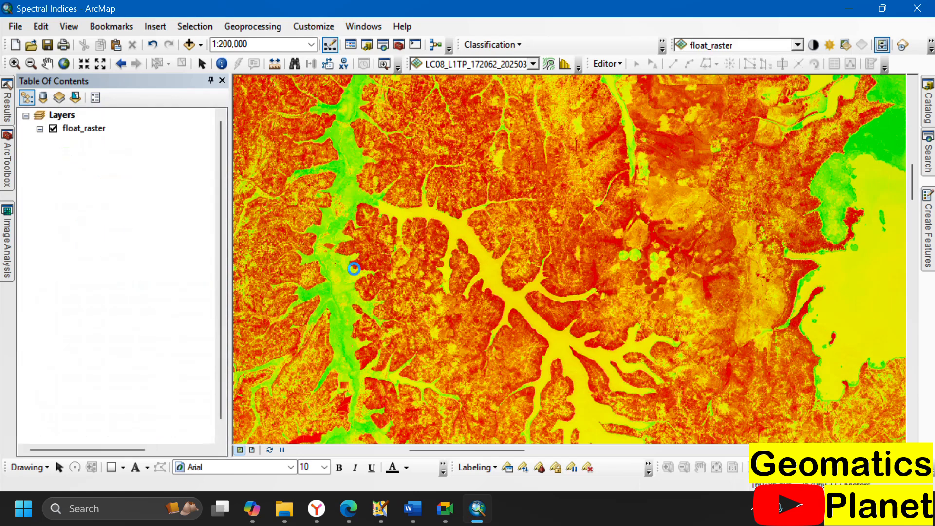
# Swipe the float_raster layer along the green river valley to compare it with the composite image underneath
pyautogui.moveTo(339, 188); pyautogui.dragTo(292, 221)
pyautogui.scroll(5, 292, 219)
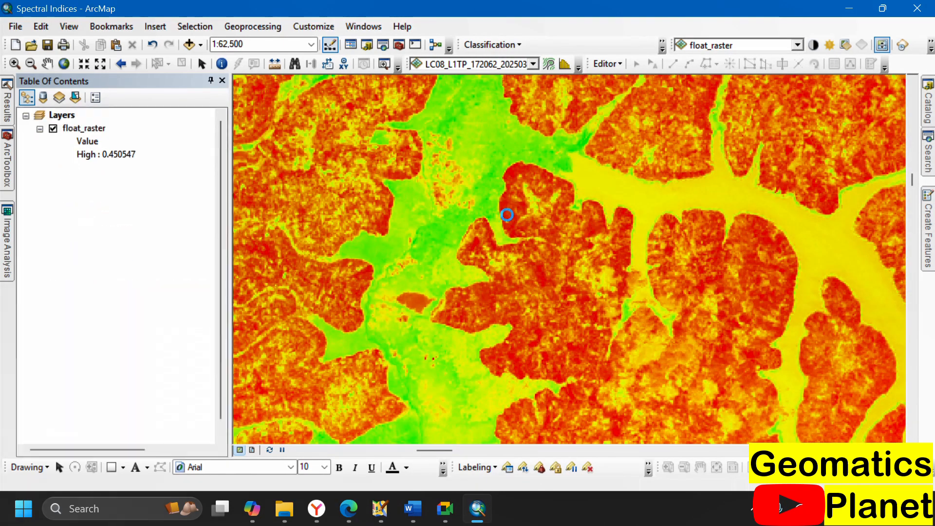
pyautogui.moveTo(502, 213); pyautogui.dragTo(463, 146)
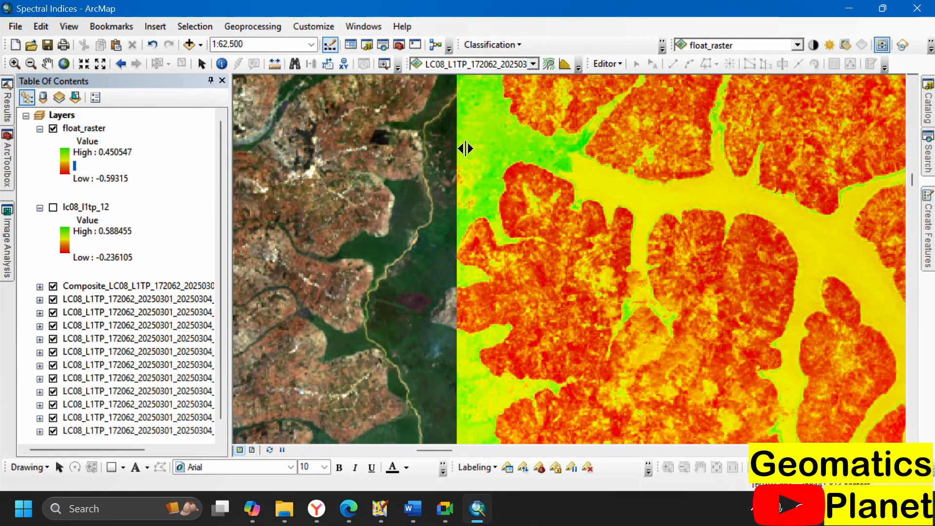
pyautogui.scroll(4, 472, 218)
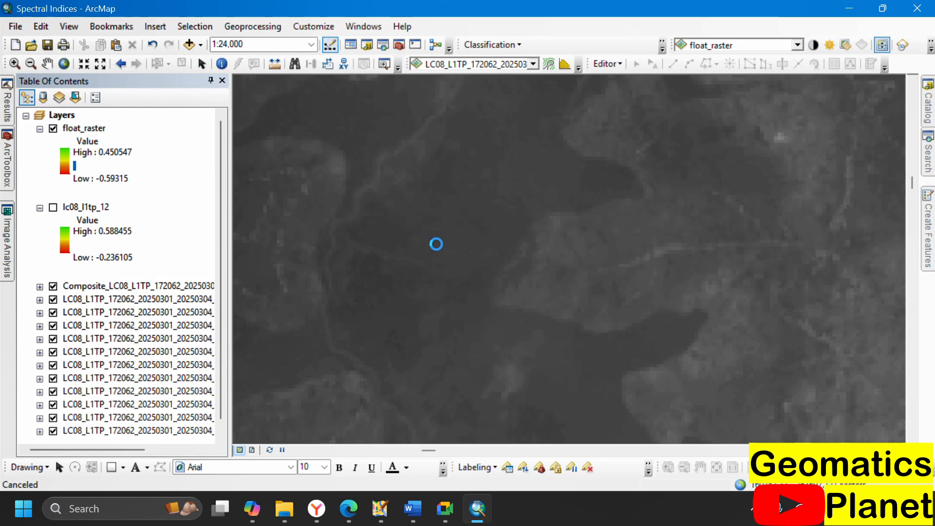
pyautogui.moveTo(386, 244); pyautogui.dragTo(500, 167)
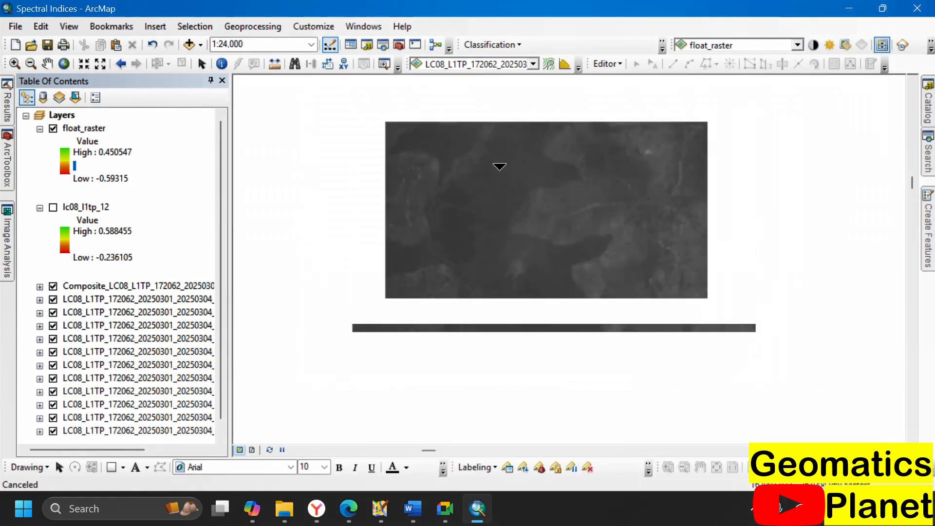
pyautogui.scroll(-1, 500, 166)
pyautogui.scroll(-1, 512, 184)
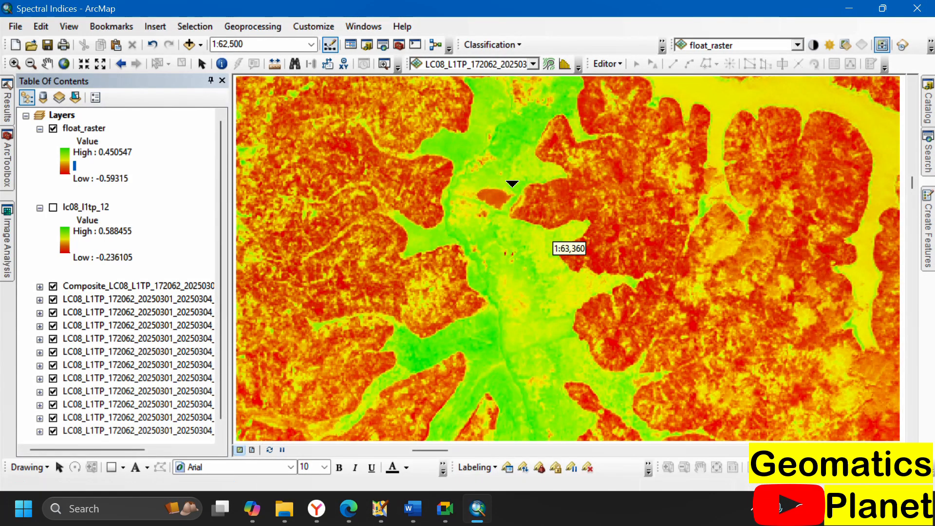
# Show the lc08_l1tp_12 layer again and swipe float_raster to compare the NDMI result with the NDVI raster around the reservoirs
pyautogui.scroll(-1, 508, 215)
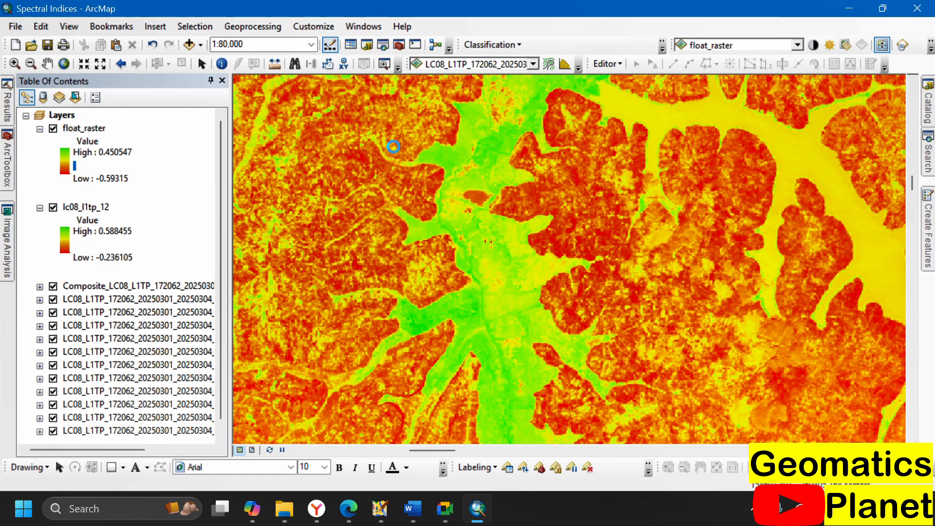
pyautogui.moveTo(394, 146); pyautogui.dragTo(705, 166)
pyautogui.moveTo(711, 271); pyautogui.dragTo(507, 223)
pyautogui.scroll(-5, 507, 223)
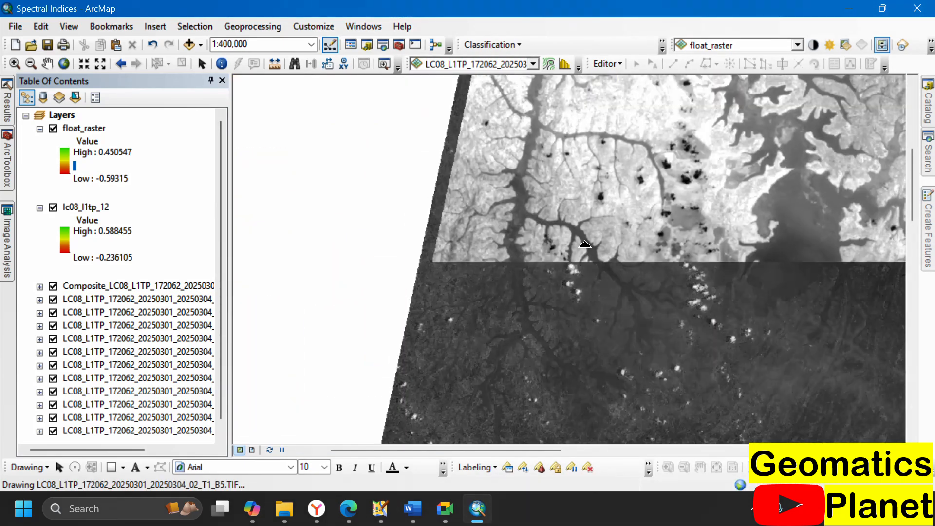
pyautogui.scroll(2, 576, 234)
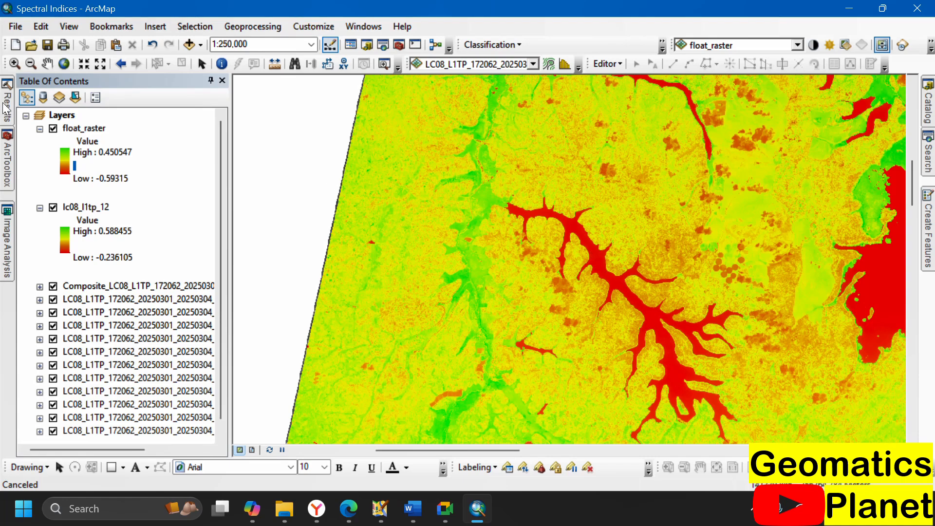
# Toggle the float_raster layer off and on to compare the NDMI result with the NDVI raster beneath it
pyautogui.click(51, 129)
pyautogui.click(54, 129)
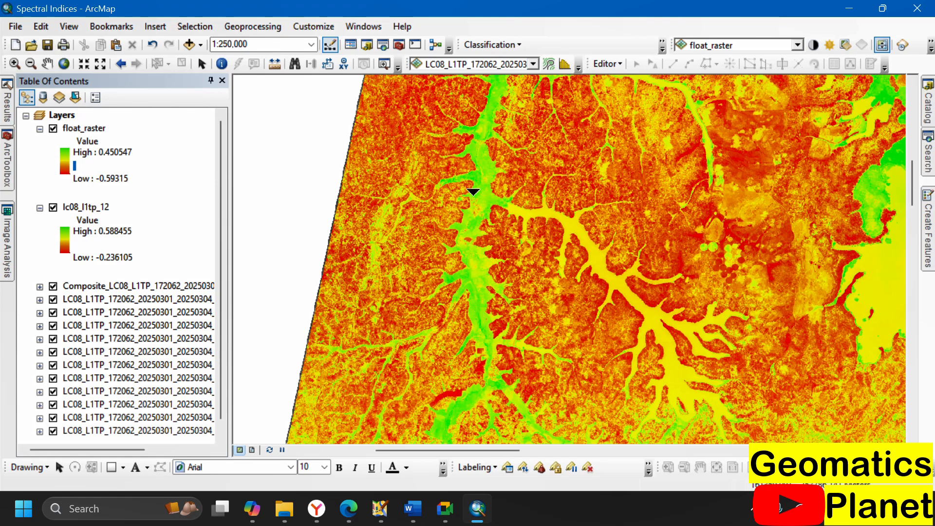
pyautogui.scroll(-5, 483, 279)
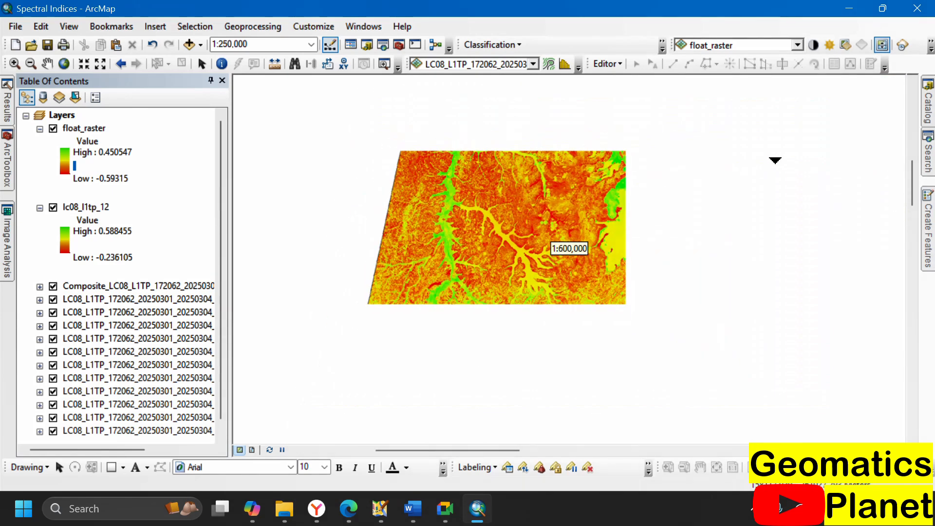
pyautogui.scroll(1, 661, 169)
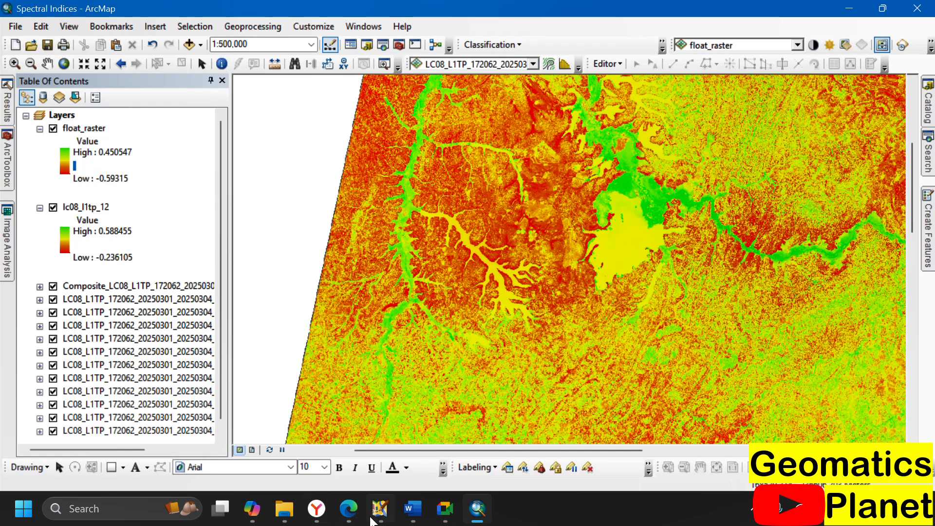
# Switch to the browser and go through the giscrack.com spectral indices list from NDMI to the Normalized Burned Ratio Index
pyautogui.click(349, 509)
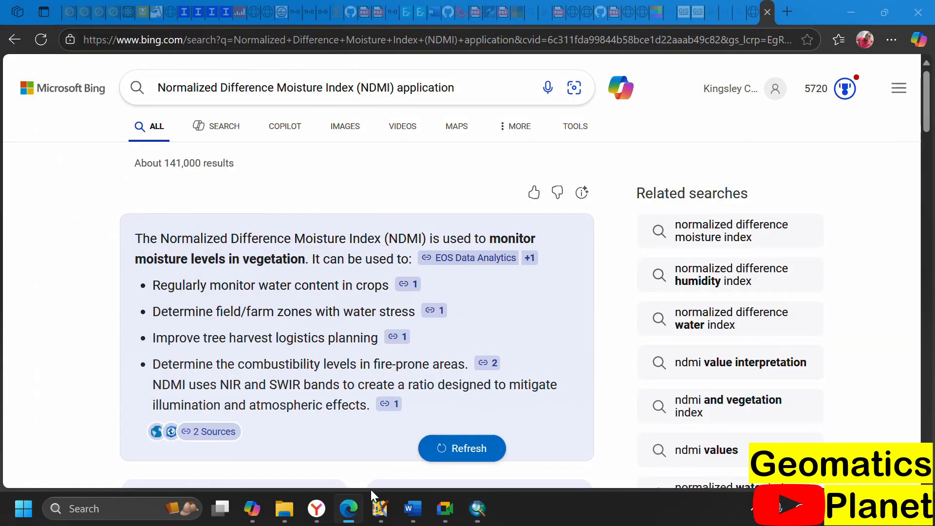
pyautogui.click(713, 12)
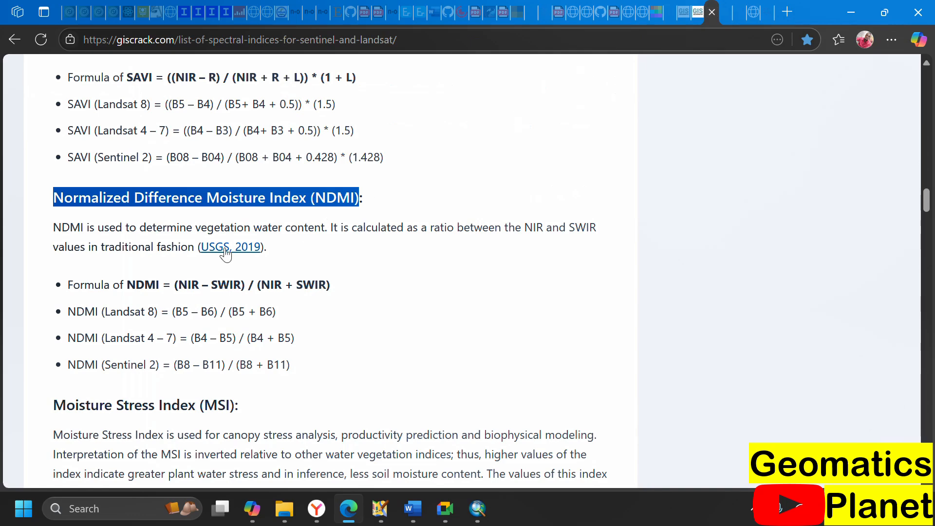
pyautogui.scroll(-3, 156, 317)
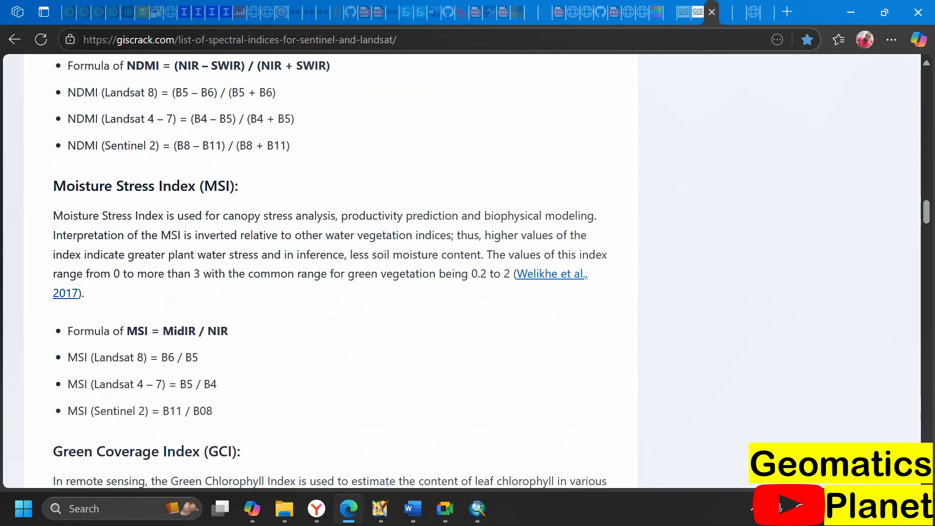
pyautogui.scroll(-4, 108, 247)
pyautogui.scroll(-3, 108, 234)
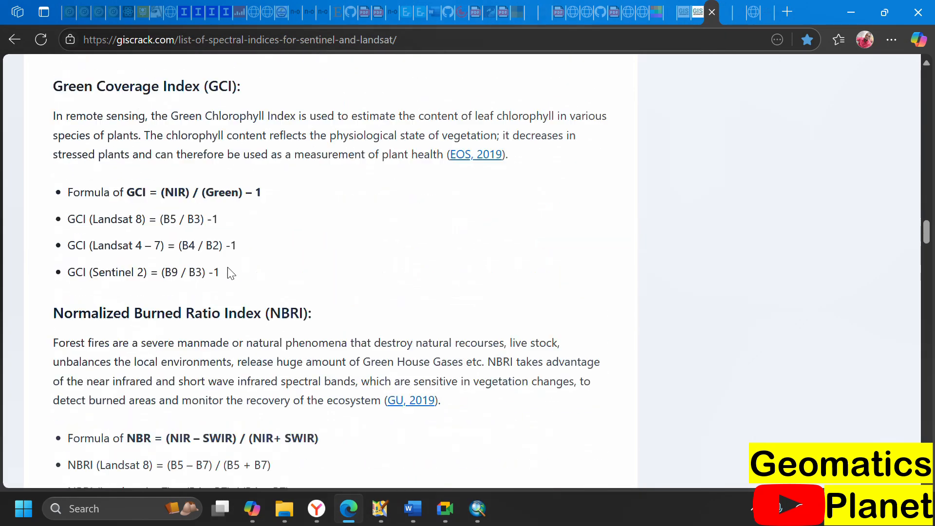
pyautogui.scroll(-3, 126, 343)
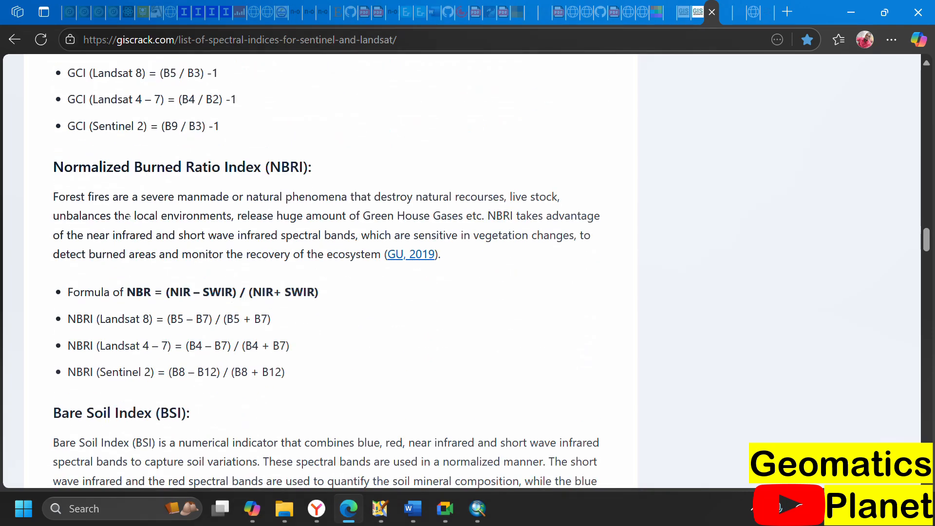
# Read the Normalized Burned Ratio Index description, highlighting its passages on green house gases and on burned areas and ecosystem recovery
pyautogui.moveTo(109, 197); pyautogui.dragTo(194, 199)
pyautogui.click(42, 229)
pyautogui.moveTo(54, 216); pyautogui.dragTo(58, 216)
pyautogui.moveTo(154, 217); pyautogui.dragTo(118, 217)
pyautogui.click(87, 215)
pyautogui.moveTo(356, 216); pyautogui.dragTo(472, 216)
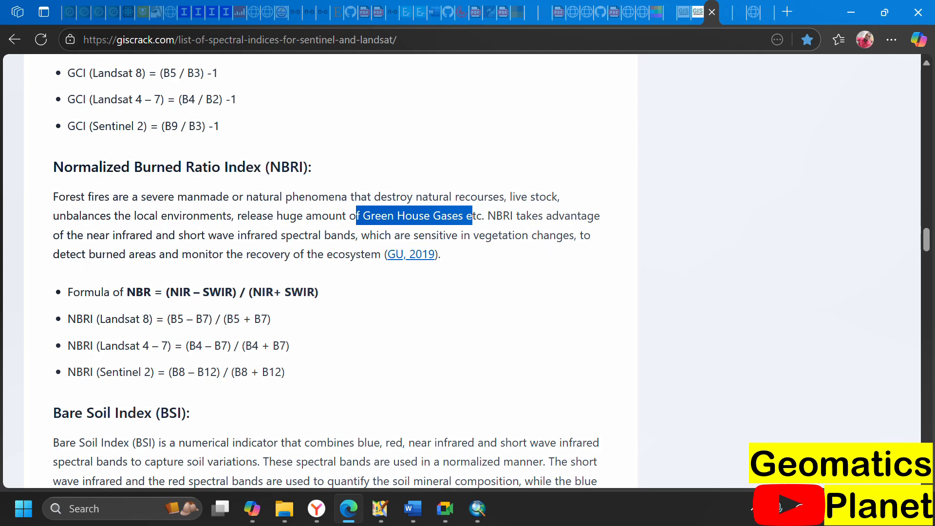
pyautogui.moveTo(95, 254); pyautogui.dragTo(350, 255)
# Review the Bare Soil Index and Normalized Difference Water Index entries and their Landsat 8 formulas
pyautogui.scroll(-2, 312, 335)
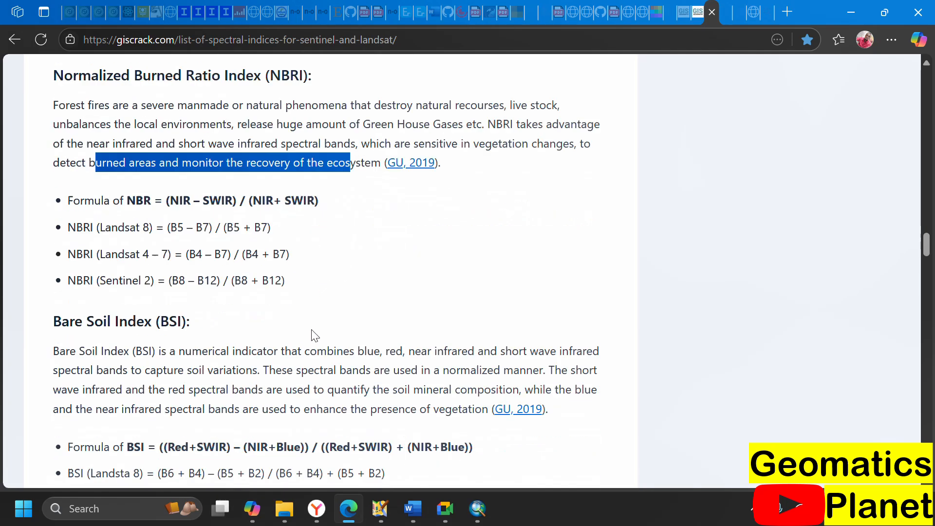
pyautogui.scroll(-3, 312, 336)
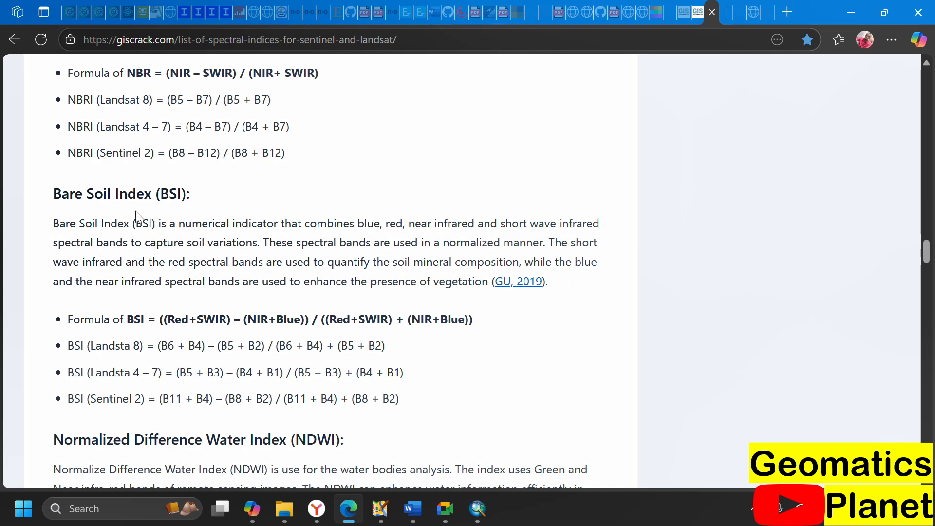
pyautogui.scroll(-7, 154, 213)
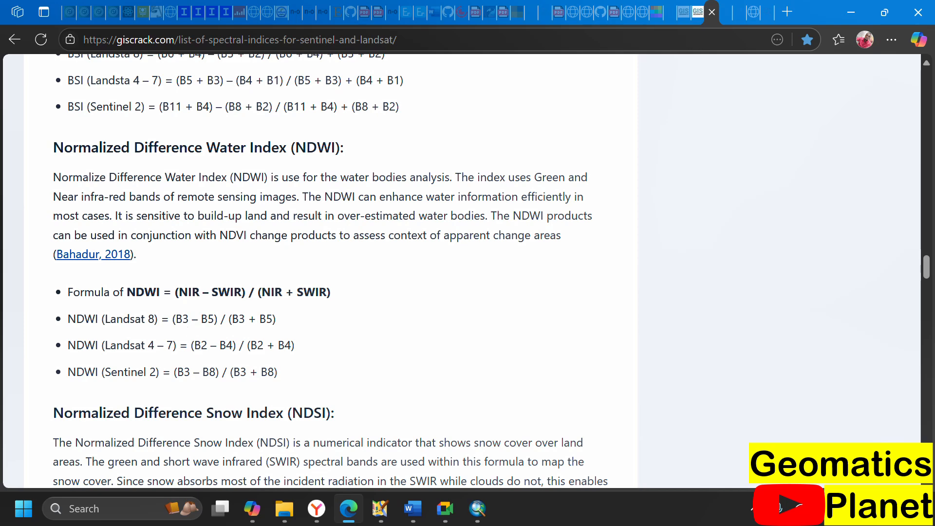
# Return to ArcMap, hide the float_raster layer and open the Raster Calculator from the Map Algebra tools
pyautogui.click(478, 508)
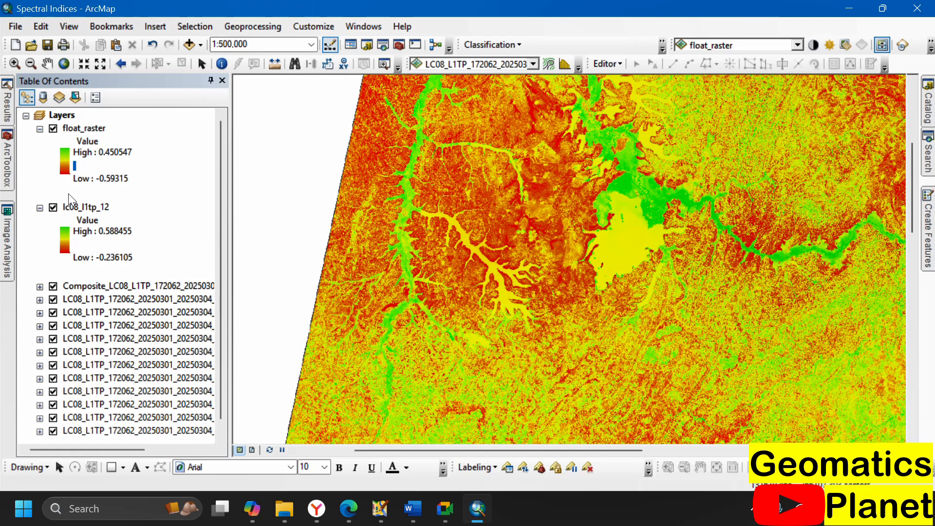
pyautogui.click(53, 130)
pyautogui.click(6, 165)
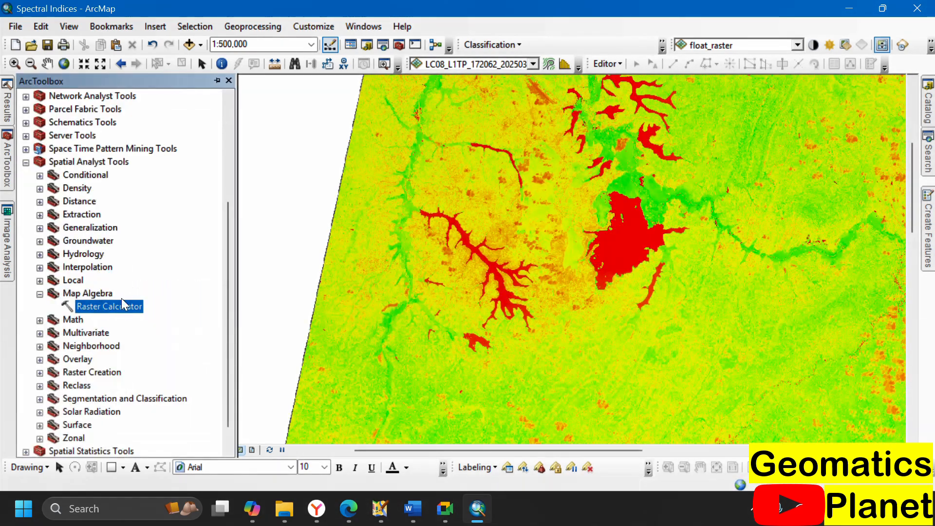
pyautogui.doubleClick(117, 306)
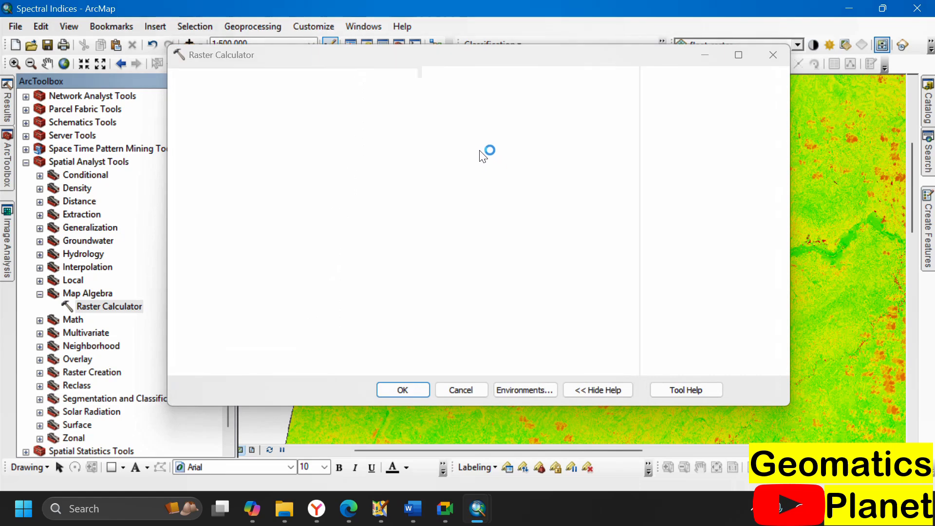
# Build the NDWI numerator in the map algebra expression as Float of band B3 minus band B5
pyautogui.scroll(-2, 550, 156)
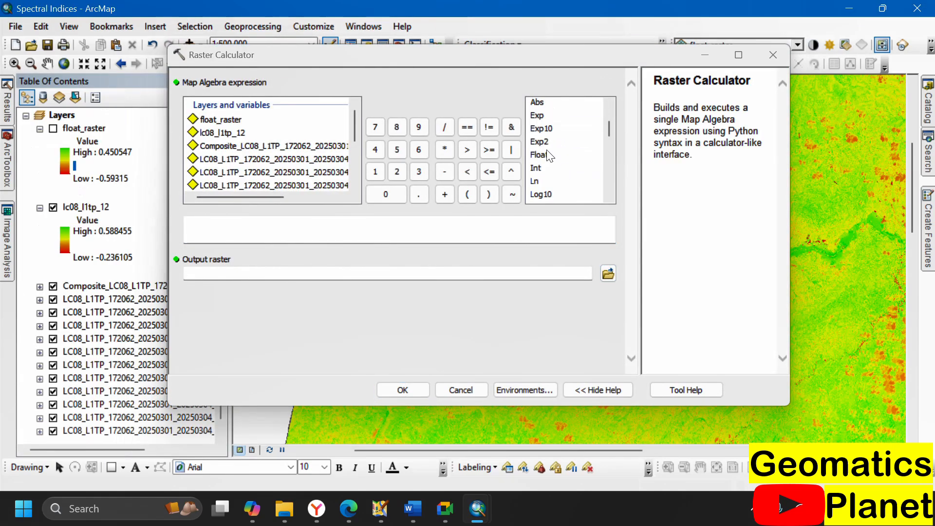
pyautogui.doubleClick(540, 155)
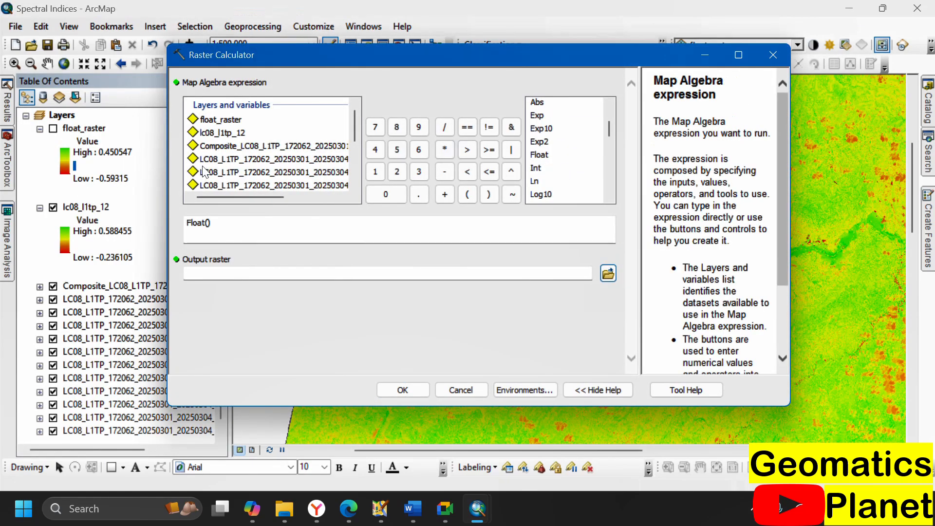
pyautogui.moveTo(261, 197); pyautogui.dragTo(314, 197)
pyautogui.scroll(-5, 302, 163)
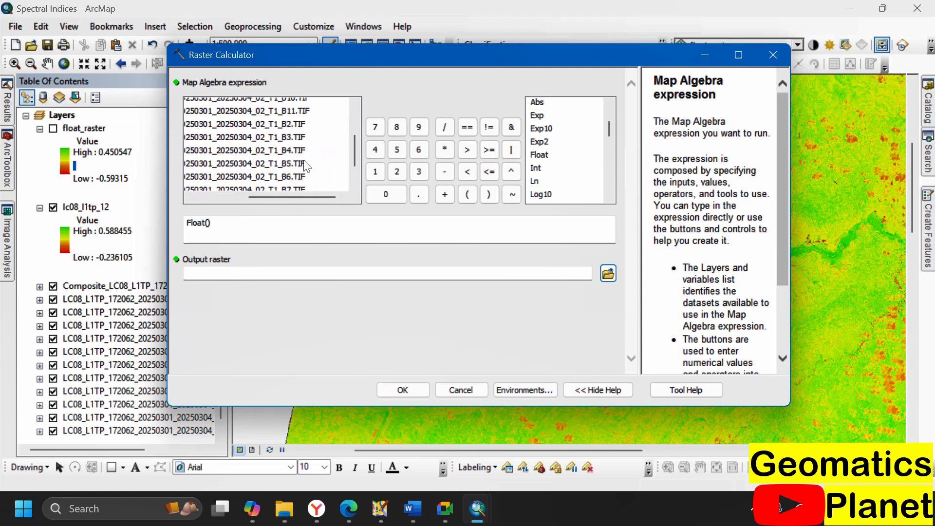
pyautogui.doubleClick(290, 136)
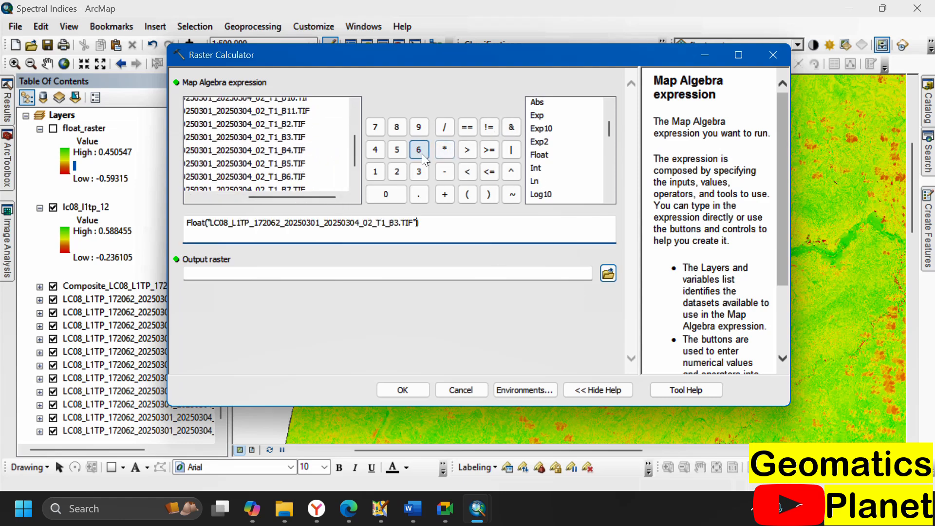
pyautogui.click(446, 174)
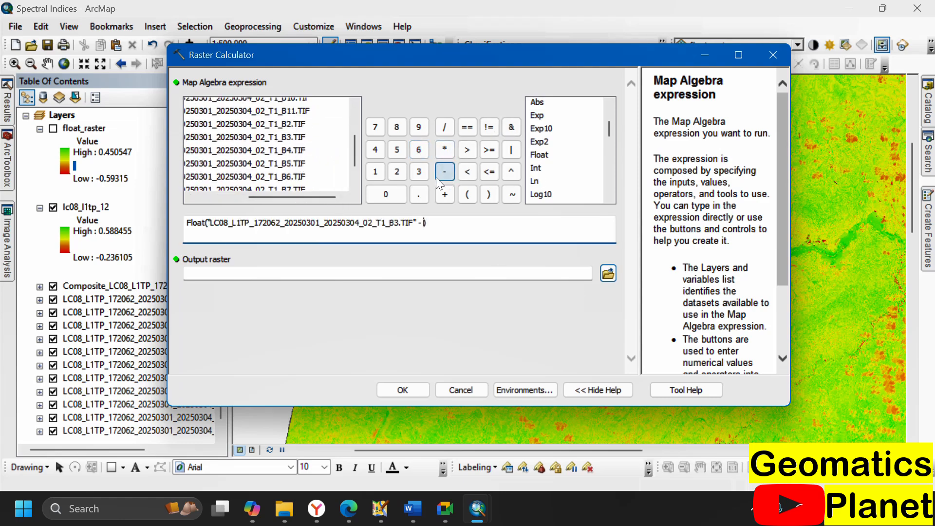
pyautogui.doubleClick(282, 164)
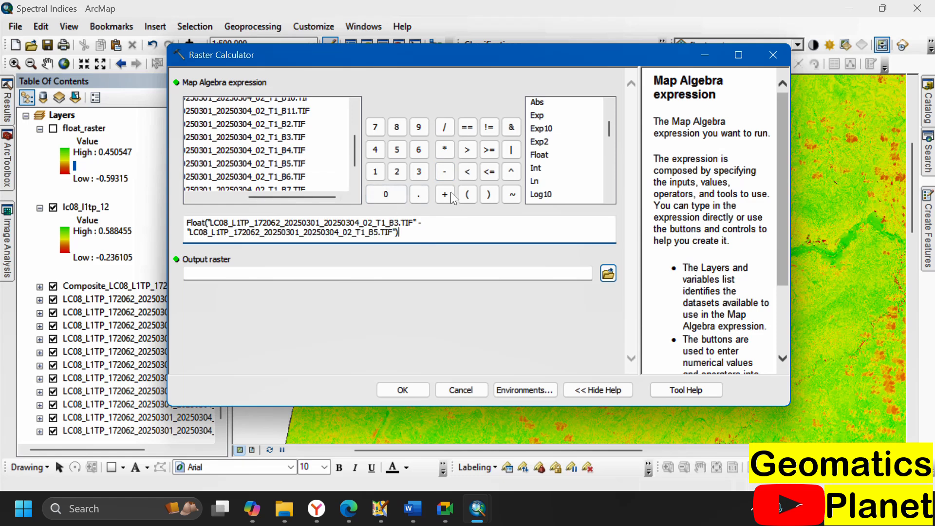
# Append a division by Float of band B3 minus band B5, and run the calculation with the default output raster lc08_l1tp_13
pyautogui.click(444, 128)
pyautogui.doubleClick(542, 155)
pyautogui.click(270, 138)
pyautogui.doubleClick(274, 137)
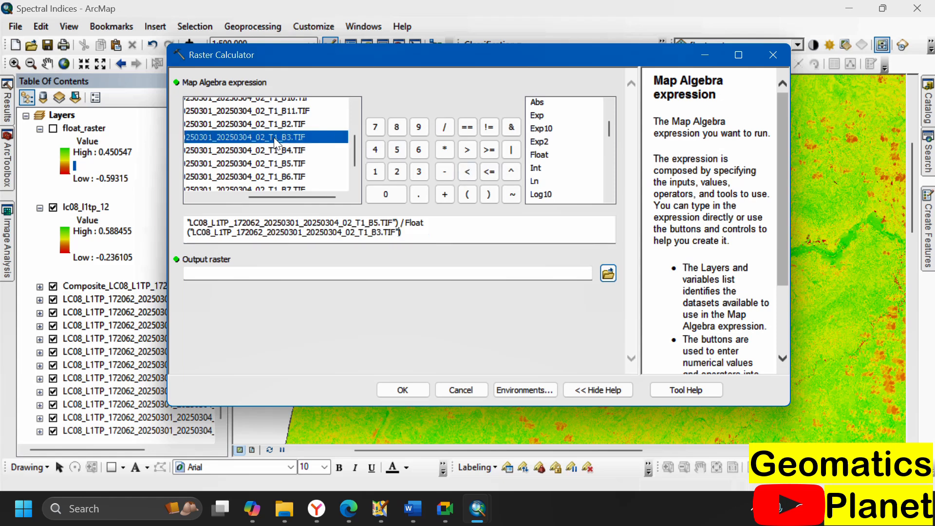
pyautogui.click(445, 171)
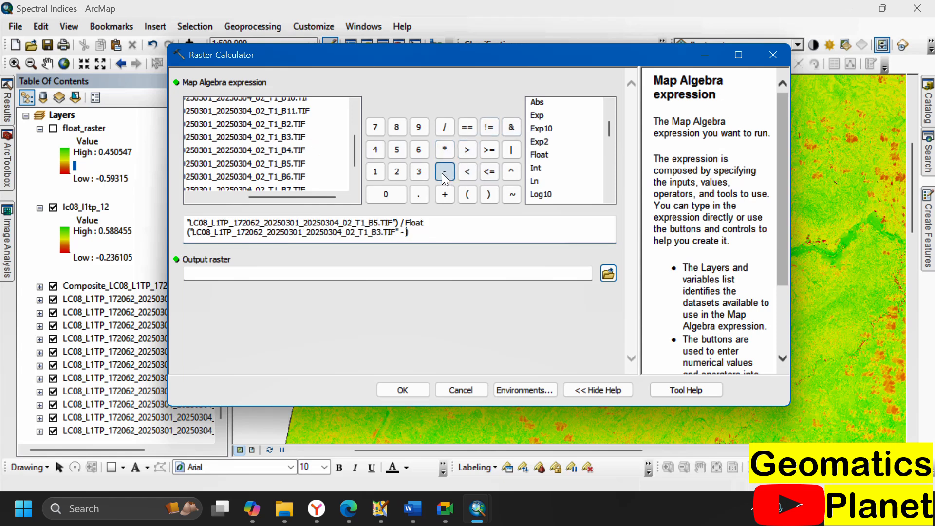
pyautogui.doubleClick(288, 165)
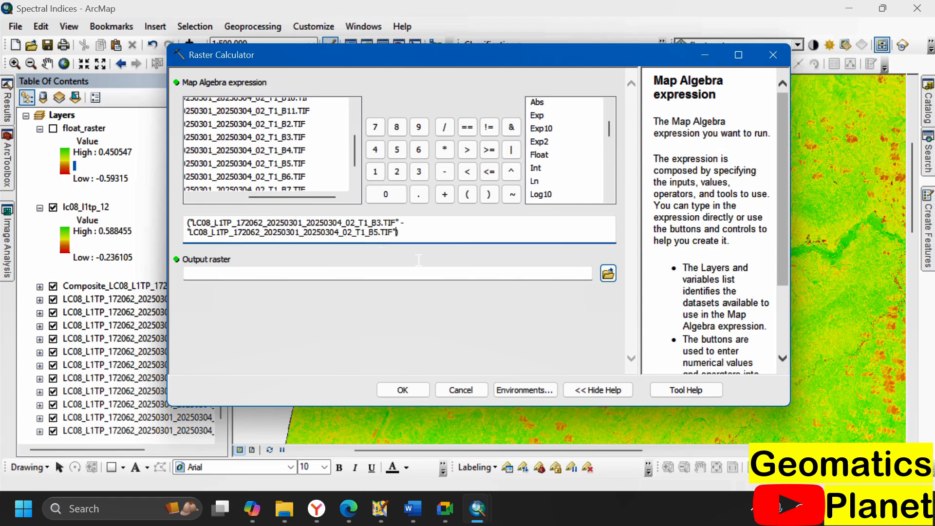
pyautogui.click(447, 278)
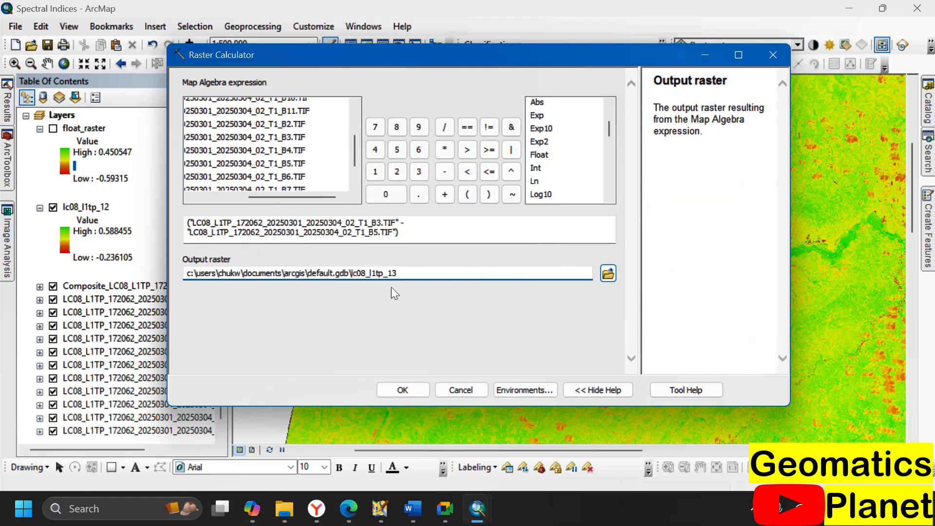
pyautogui.click(416, 395)
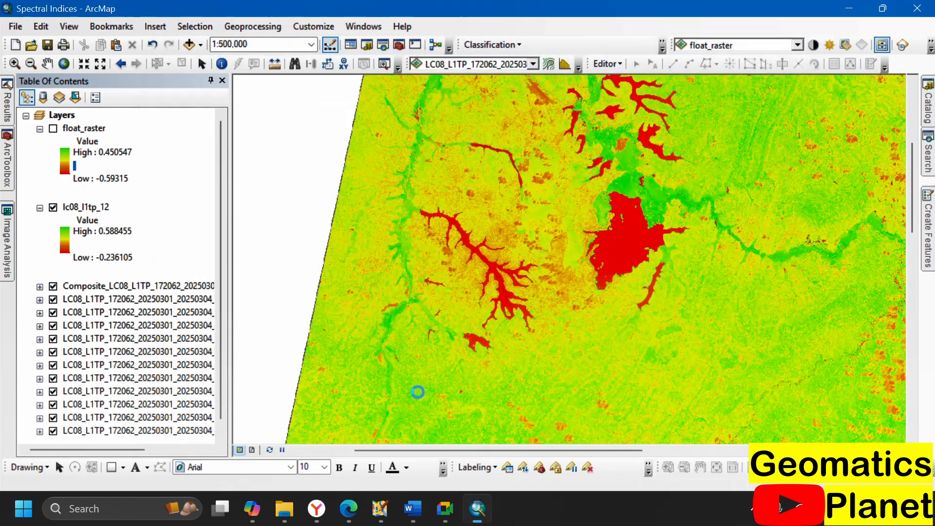
# Copy the NDWI heading from the indices list in the browser and search the web for "Normalized Difference Water Index (NDWI) Application"
pyautogui.click(354, 511)
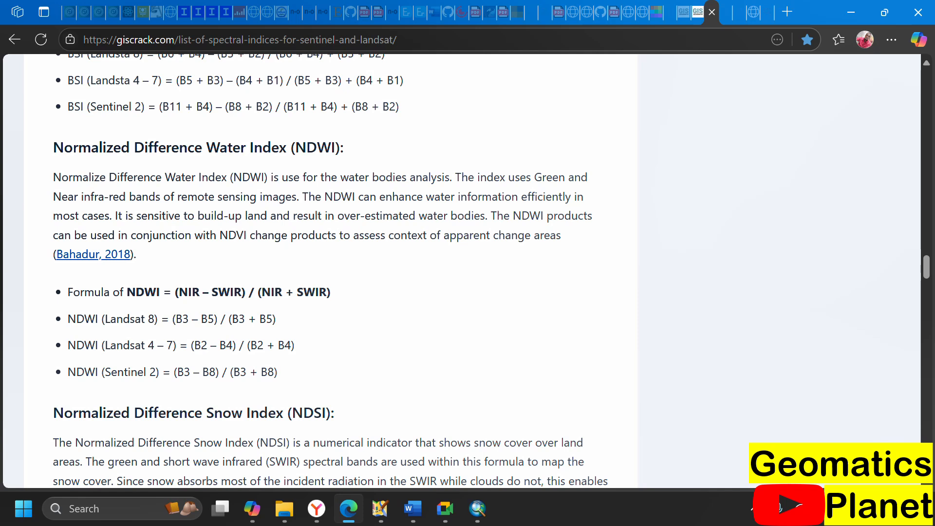
pyautogui.moveTo(54, 147); pyautogui.dragTo(341, 124)
pyautogui.hotkey('ctrl', 'c')
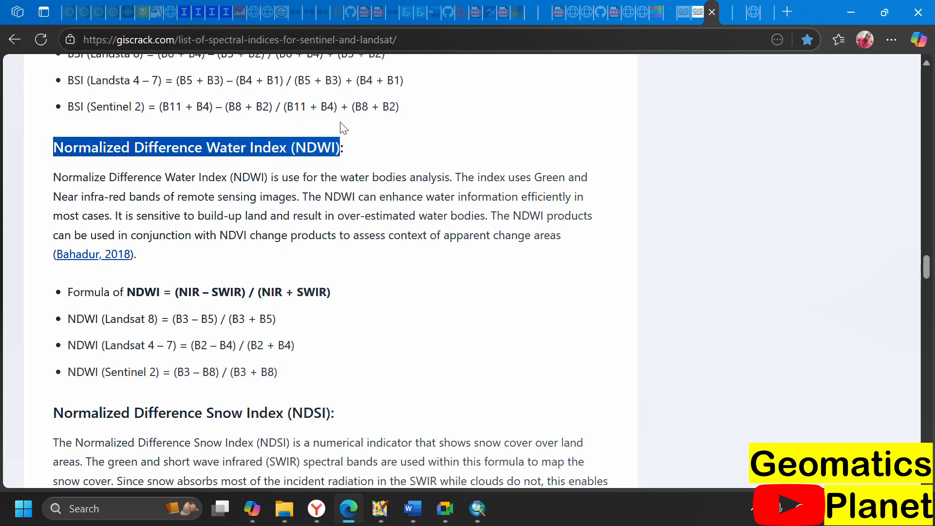
pyautogui.click(792, 12)
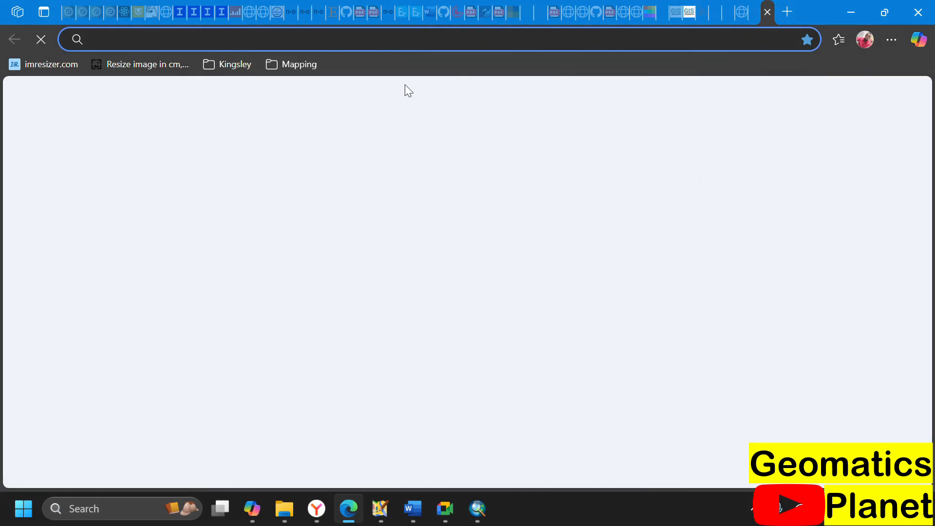
pyautogui.hotkey('ctrl', 'v')
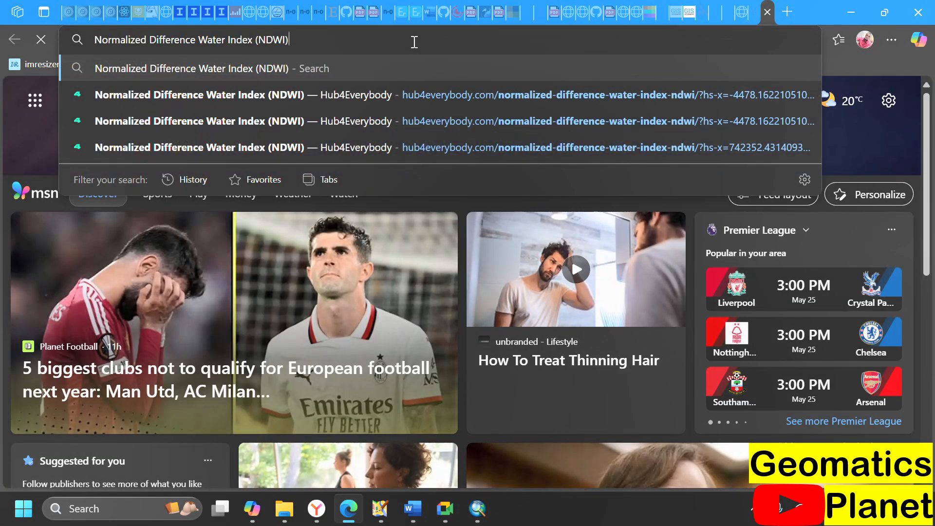
pyautogui.write('Ap')
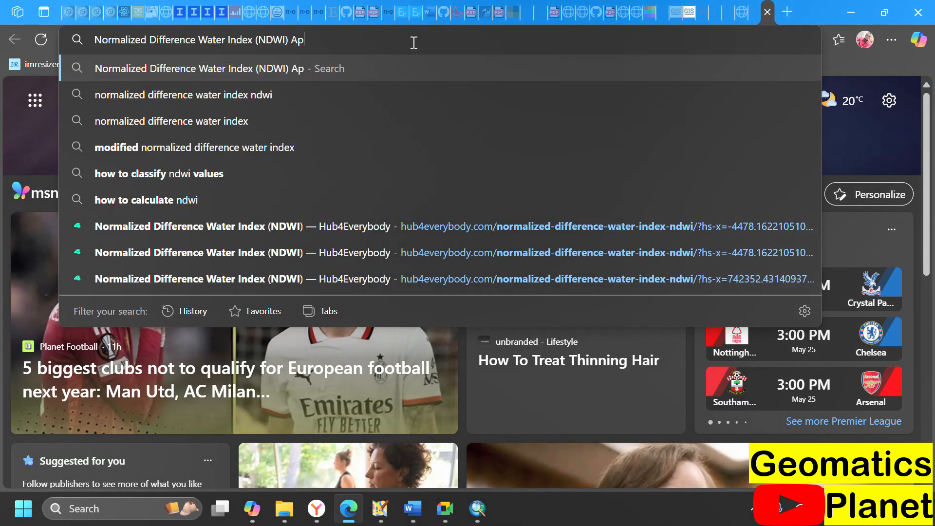
pyautogui.write('plication')
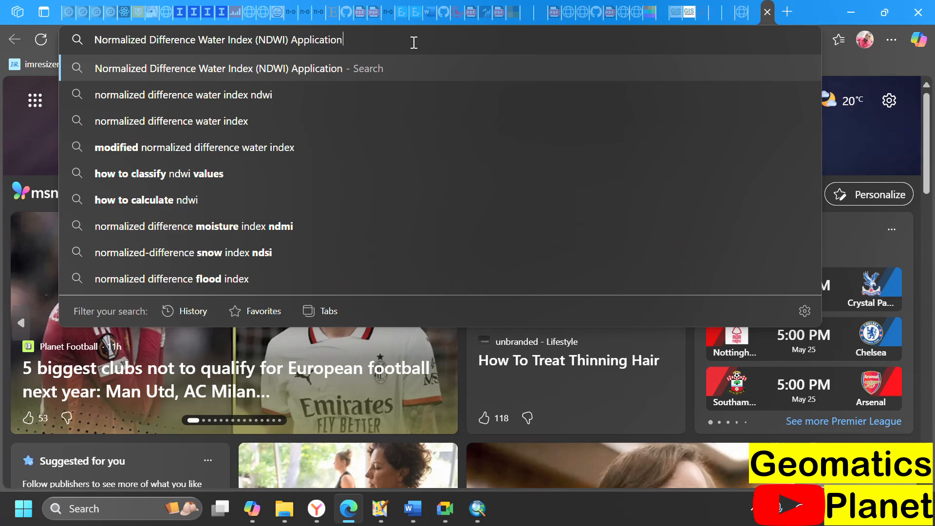
pyautogui.press('Return')
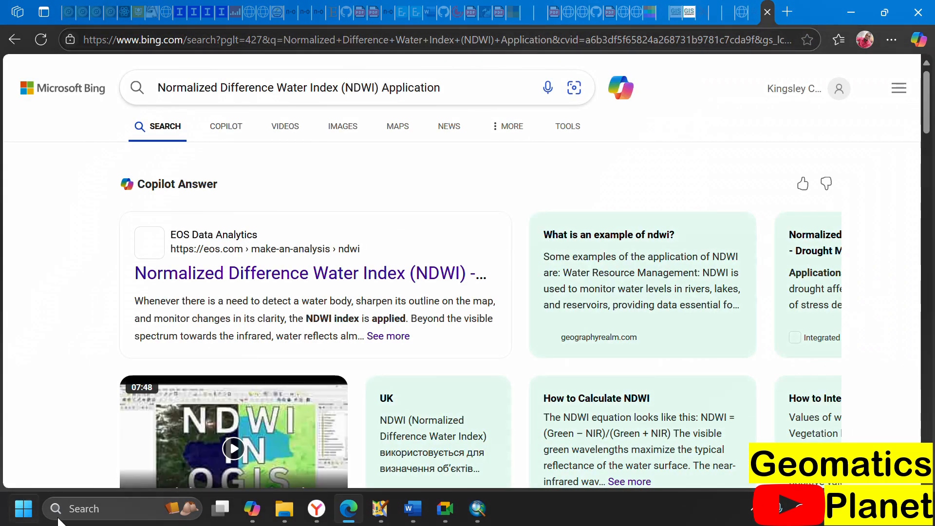
# Read the summary of NDWI uses in the search results
pyautogui.scroll(-10, 259, 376)
pyautogui.scroll(-14, 238, 336)
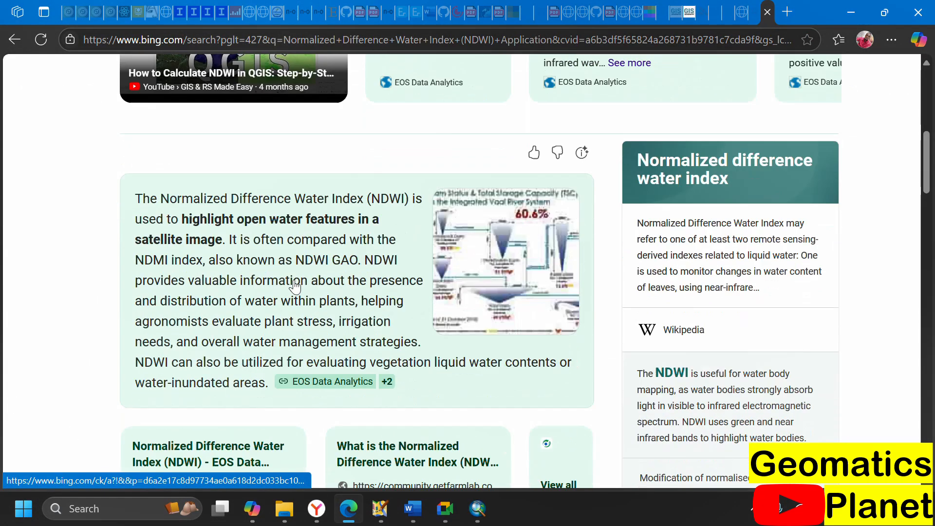
pyautogui.scroll(12, 340, 267)
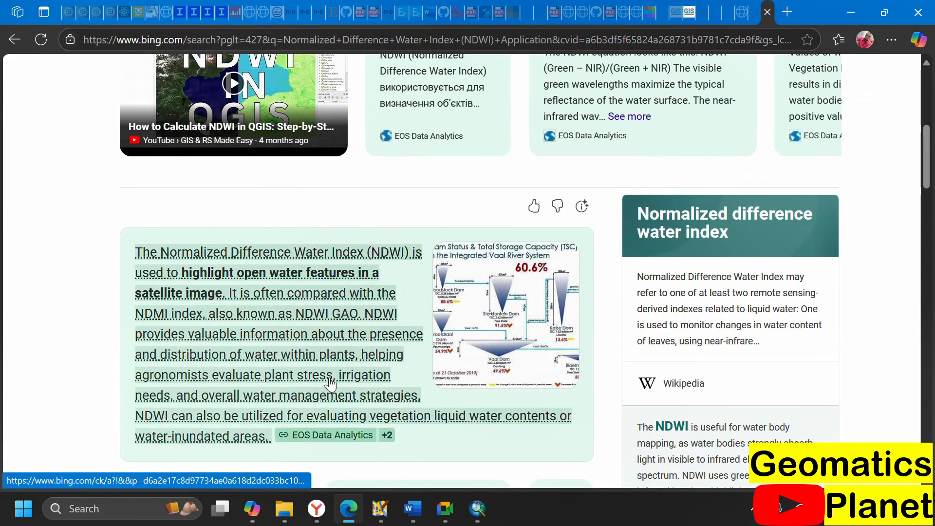
# Open the EOS Data Analytics article on the Normalized Difference Water Index from the search results and allow all cookies
pyautogui.moveTo(333, 383)
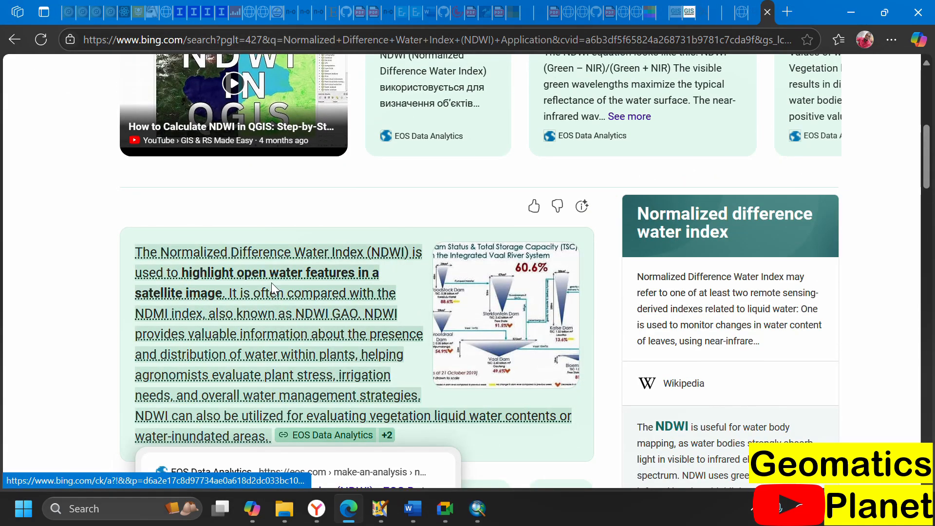
pyautogui.scroll(5, 271, 283)
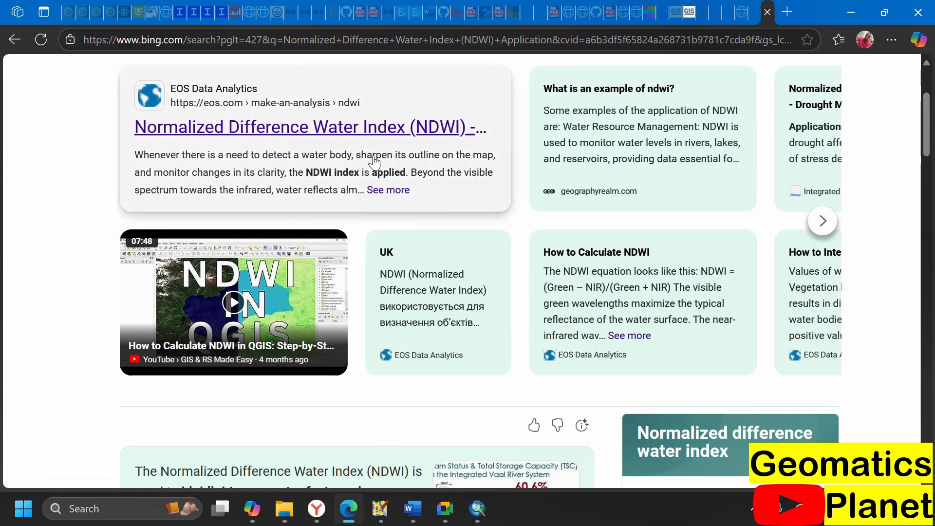
pyautogui.click(383, 131)
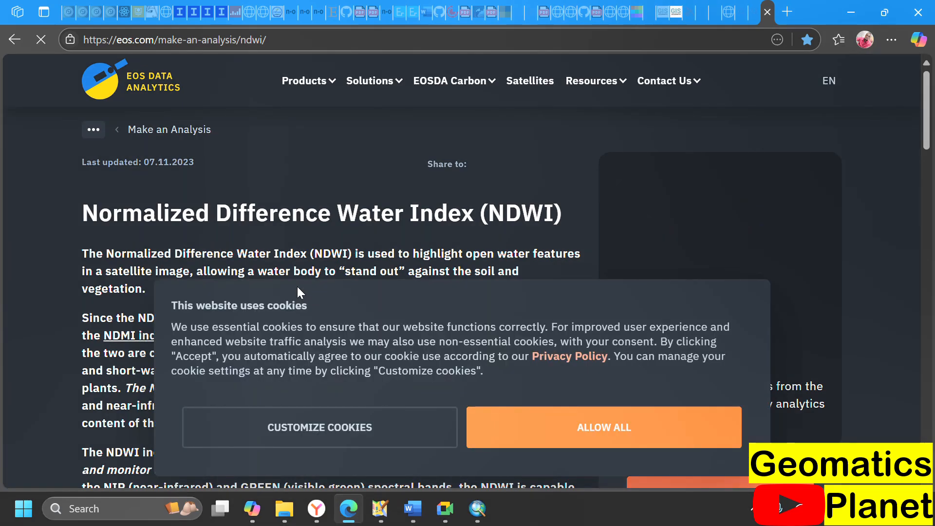
pyautogui.click(385, 441)
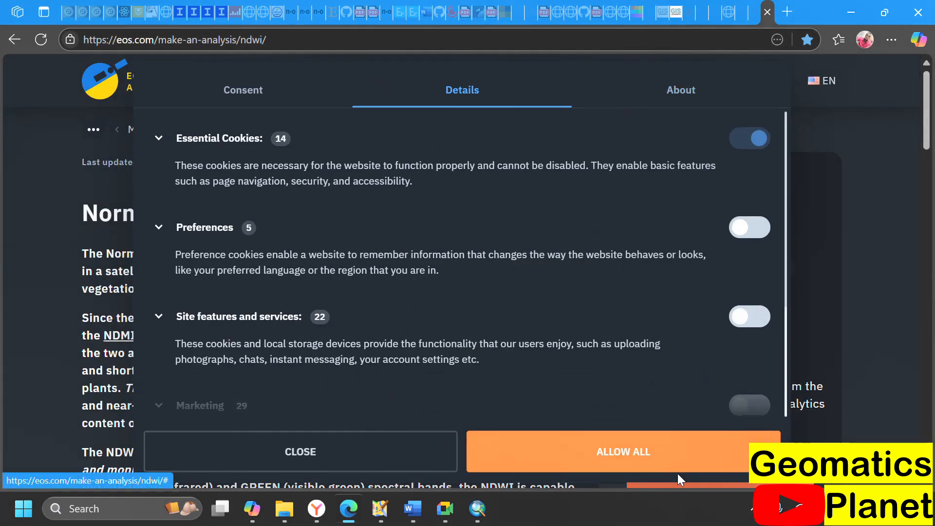
pyautogui.click(676, 467)
# Read the article's sections on how NDWI is calculated, its applications and visualization, and its introduction comparing it with NDMI
pyautogui.scroll(-2, 310, 281)
pyautogui.scroll(-6, 311, 281)
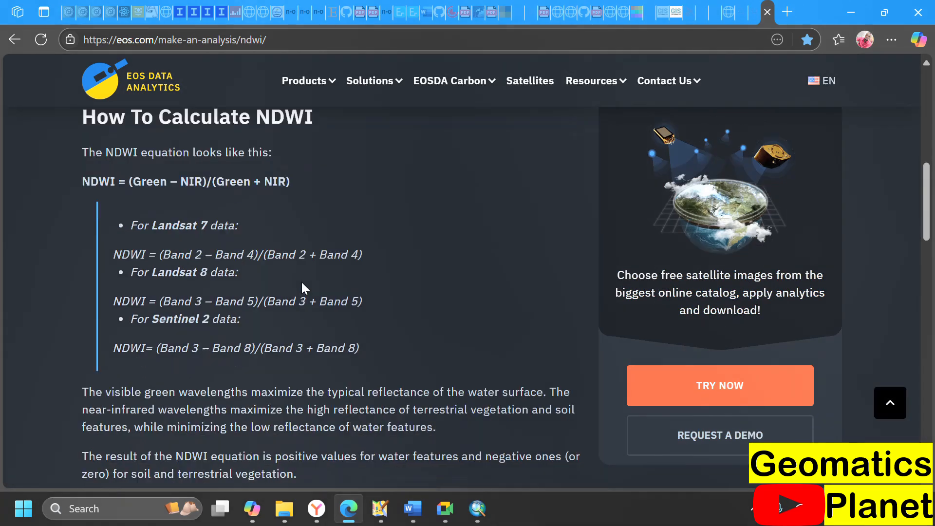
pyautogui.scroll(-10, 146, 204)
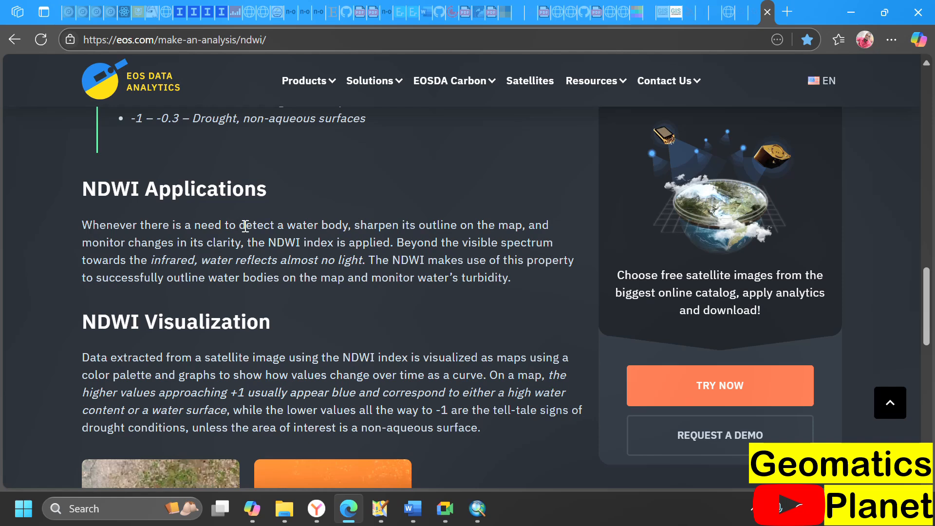
pyautogui.moveTo(239, 225); pyautogui.dragTo(362, 226)
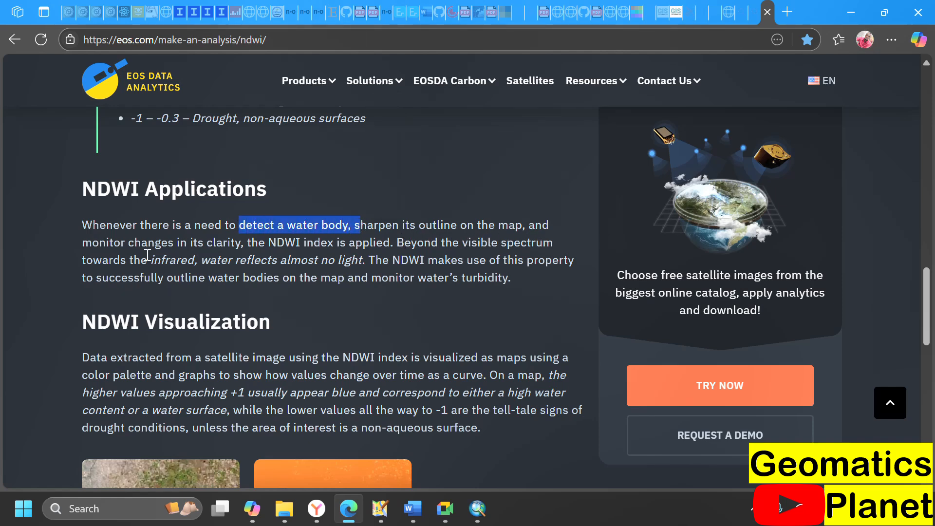
pyautogui.click(197, 250)
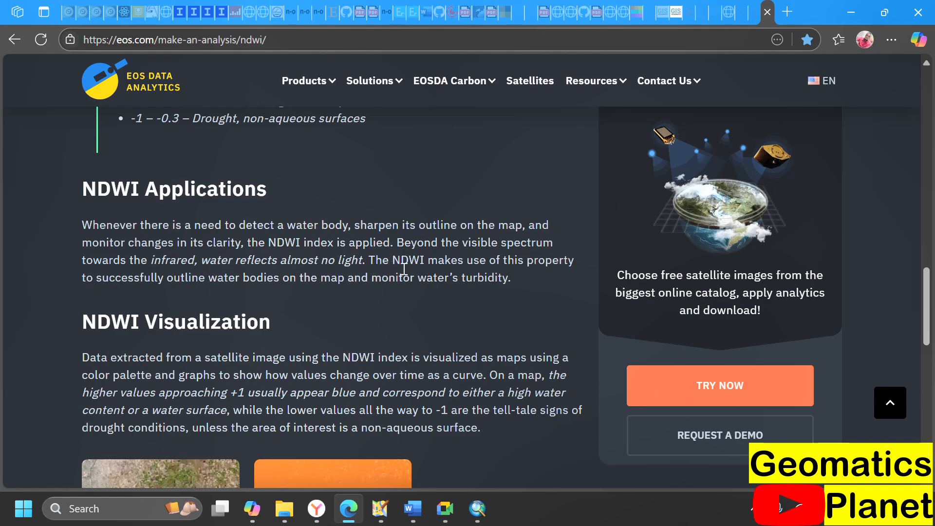
pyautogui.scroll(-10, 230, 282)
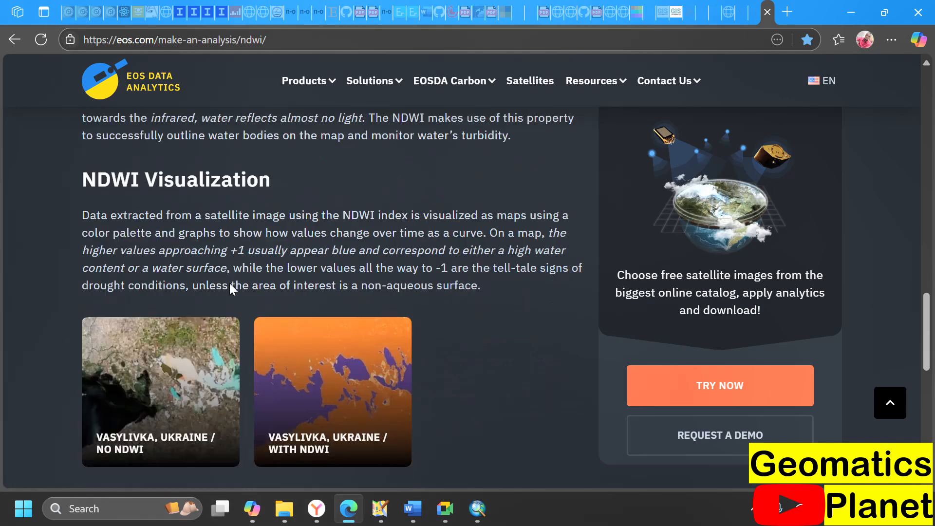
pyautogui.scroll(8, 285, 276)
pyautogui.scroll(10, 290, 267)
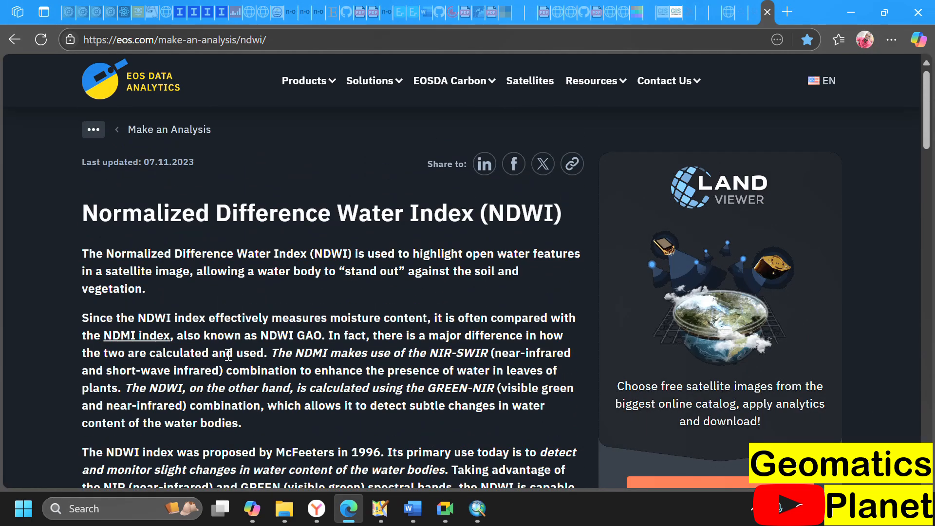
pyautogui.scroll(-3, 327, 309)
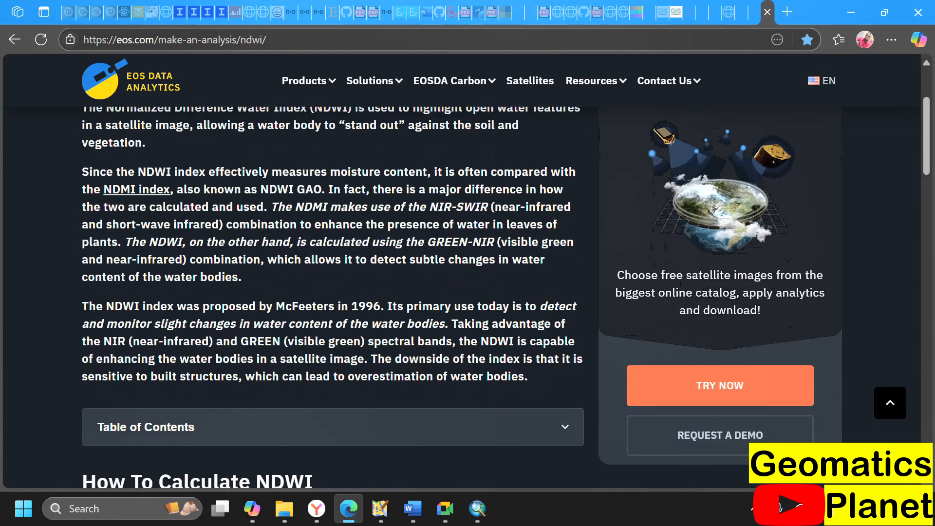
# Check in ArcMap whether the raster calculation has finished, and return to the NDWI article in the browser
pyautogui.click(476, 511)
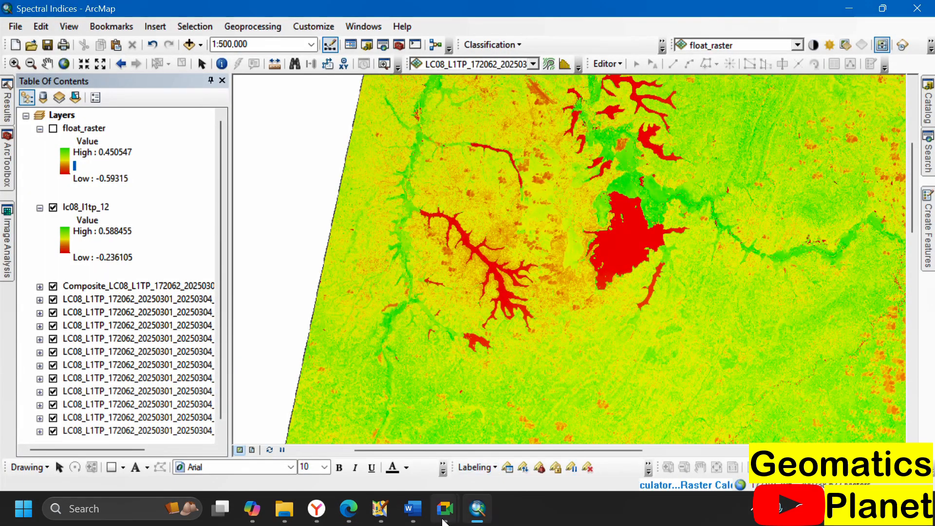
pyautogui.click(347, 515)
pyautogui.scroll(3, 292, 293)
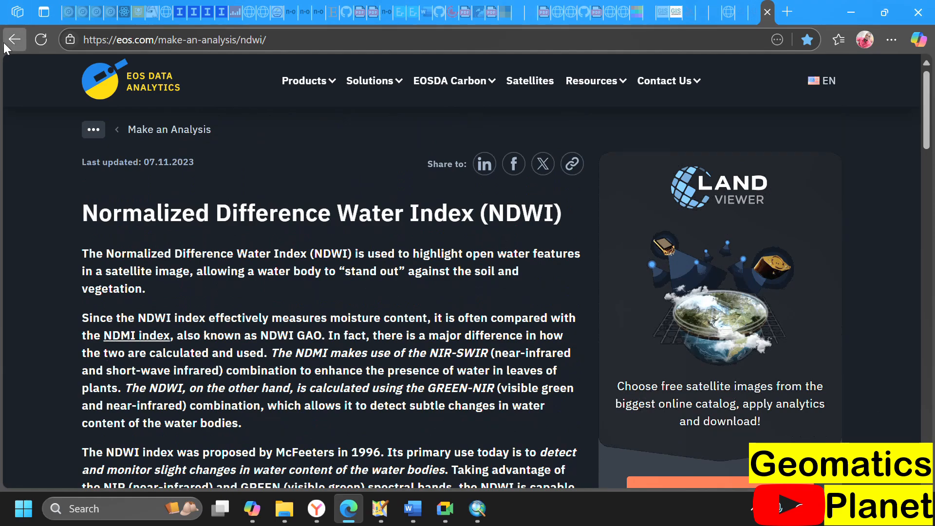
# Go back to the NDWI application search and browse its image results for example maps and charts
pyautogui.click(15, 40)
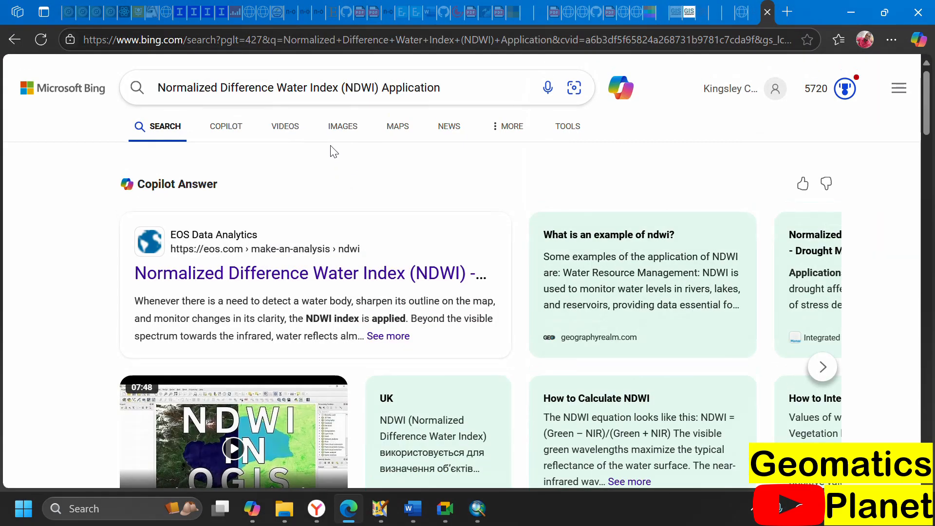
pyautogui.click(347, 132)
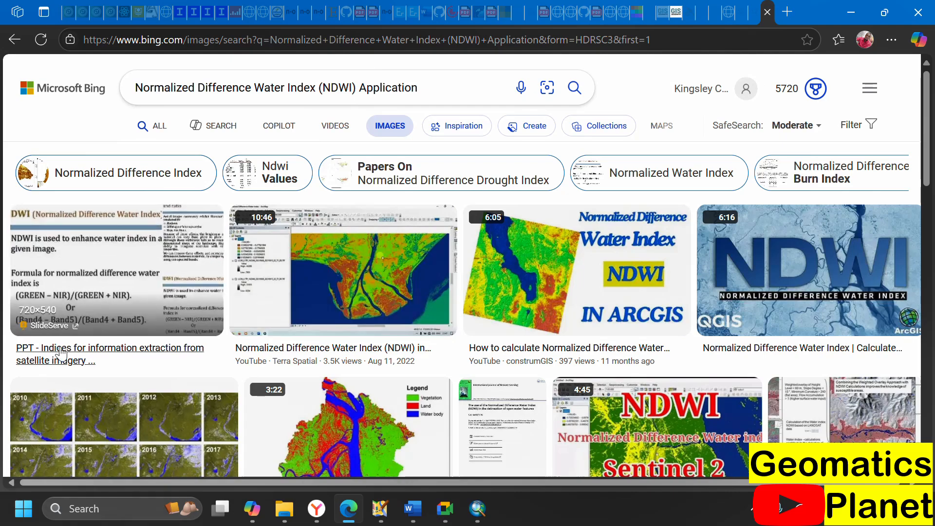
pyautogui.scroll(-5, 105, 322)
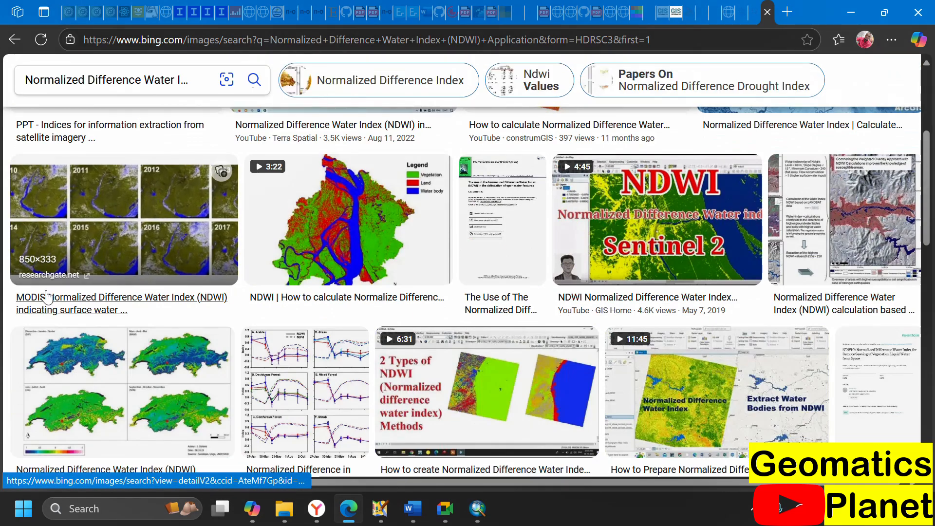
pyautogui.scroll(-8, 283, 359)
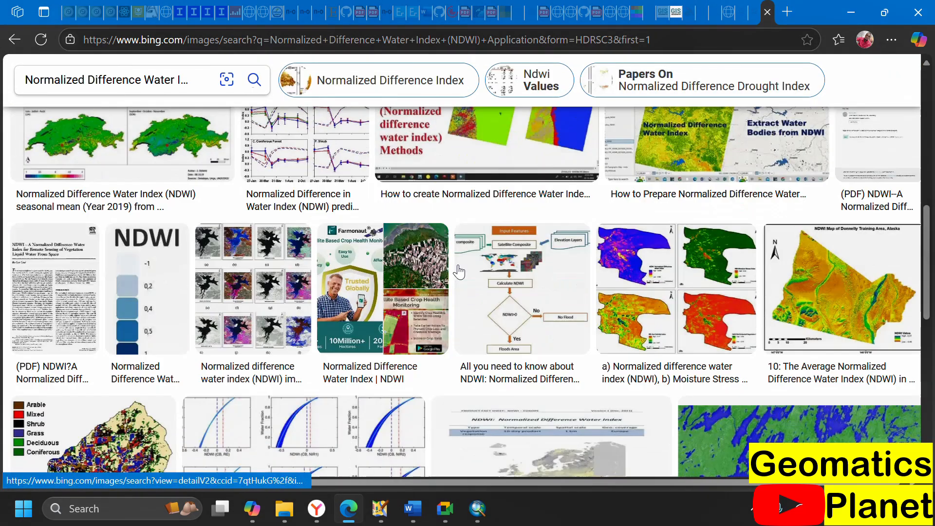
pyautogui.scroll(-5, 355, 291)
pyautogui.scroll(1, 247, 240)
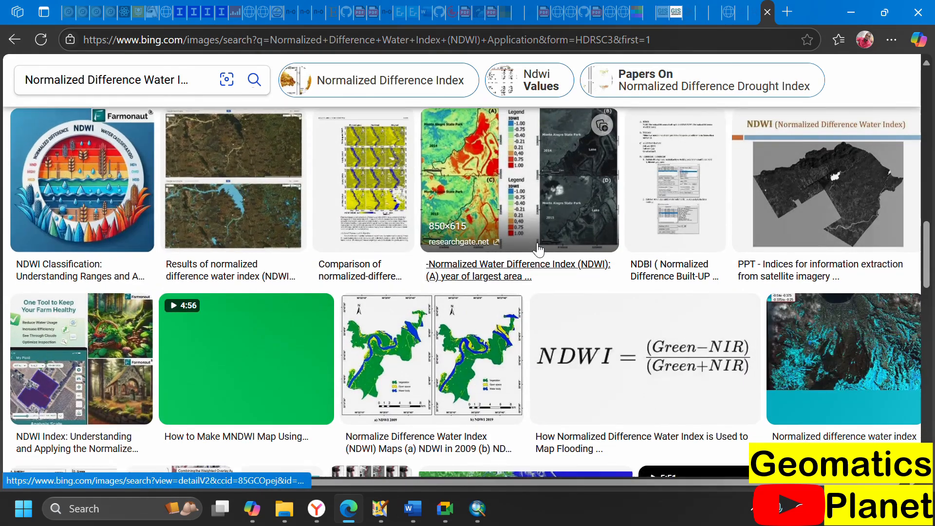
pyautogui.scroll(-5, 546, 272)
pyautogui.scroll(-5, 370, 276)
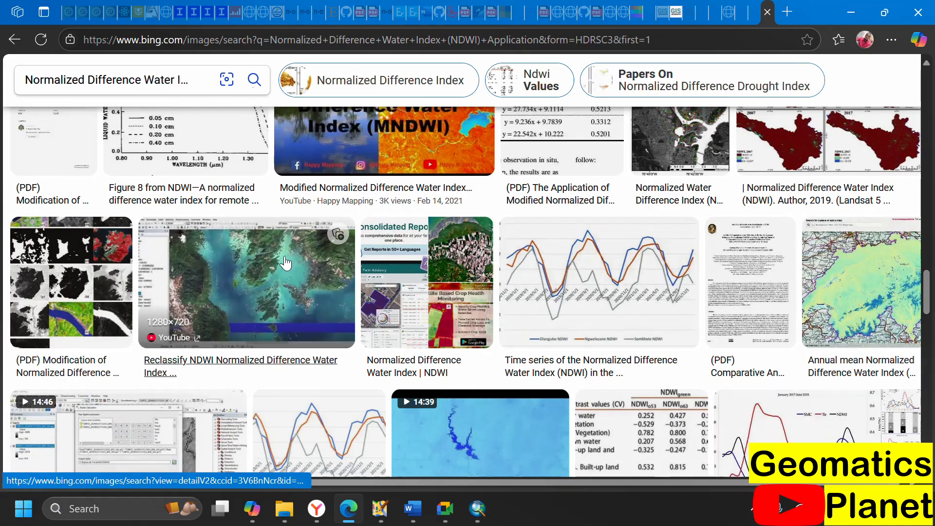
pyautogui.scroll(-6, 341, 263)
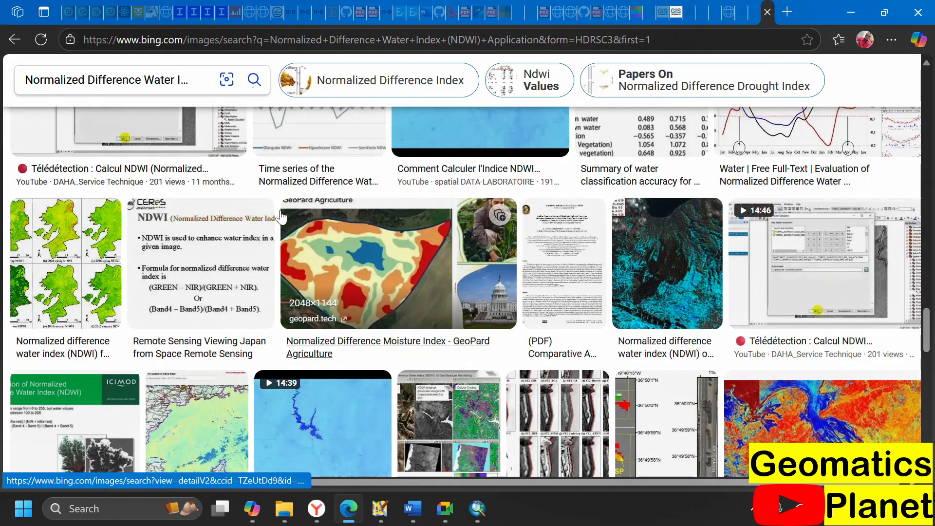
pyautogui.scroll(3, 314, 216)
pyautogui.scroll(15, 314, 216)
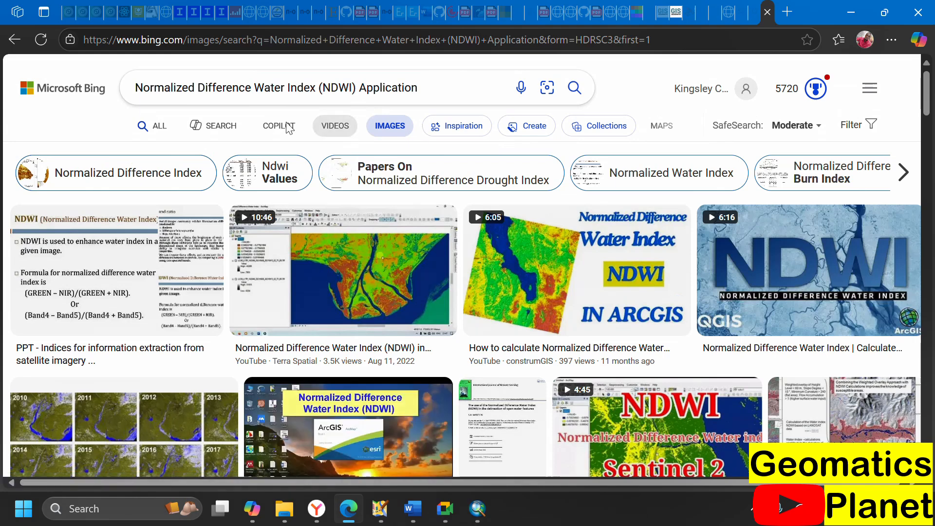
# Return to all results of the NDWI application search and skim the listed web pages down to the related searches
pyautogui.click(152, 126)
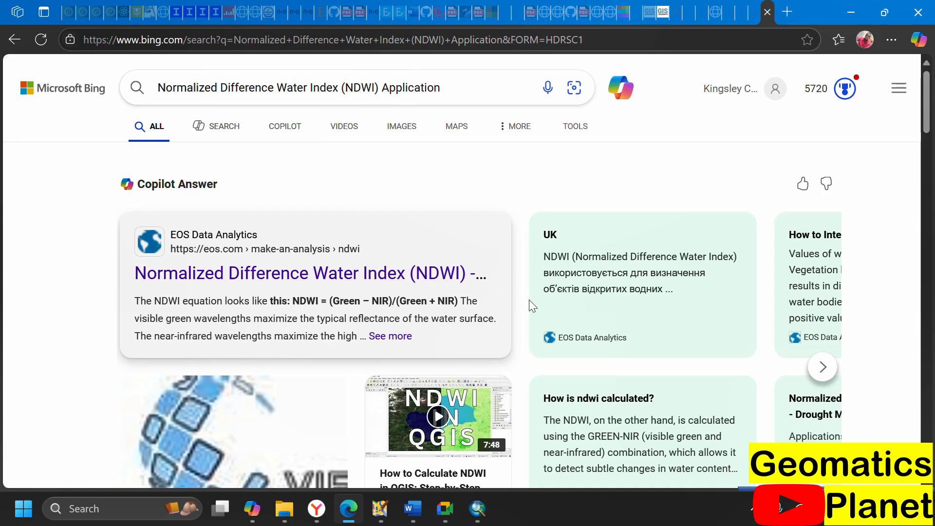
pyautogui.scroll(-5, 529, 302)
pyautogui.scroll(-5, 530, 239)
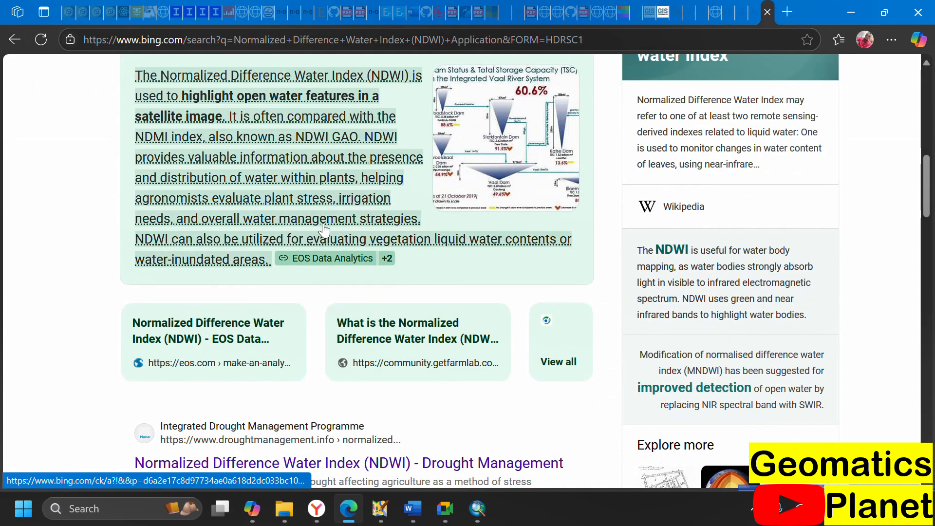
pyautogui.scroll(-4, 324, 229)
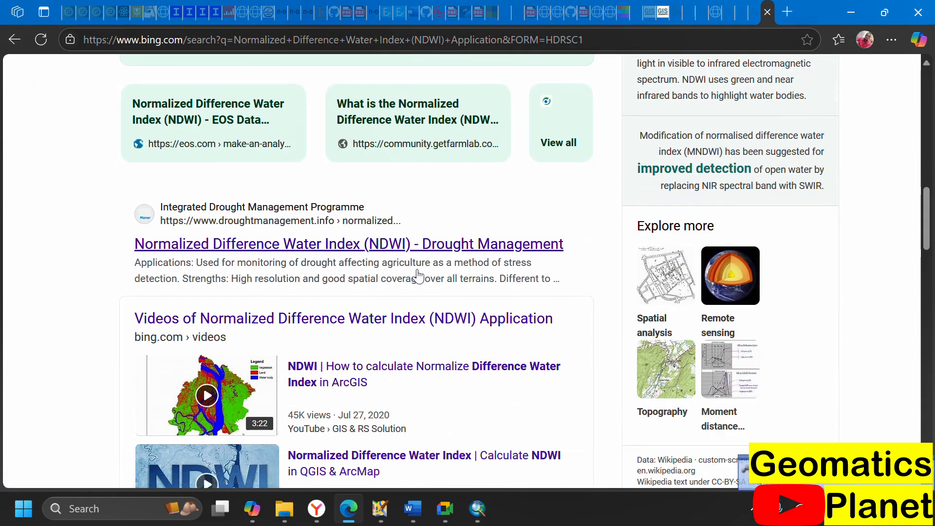
pyautogui.scroll(-10, 418, 276)
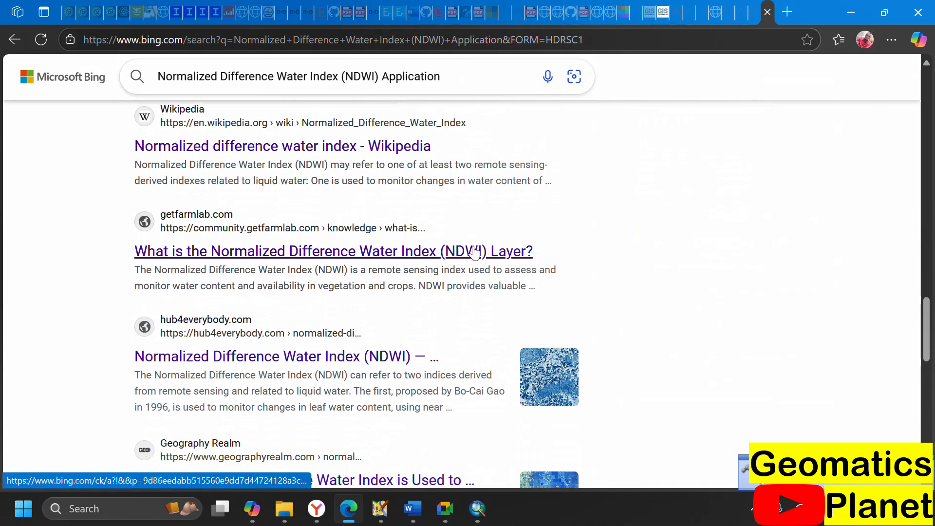
pyautogui.scroll(-5, 402, 288)
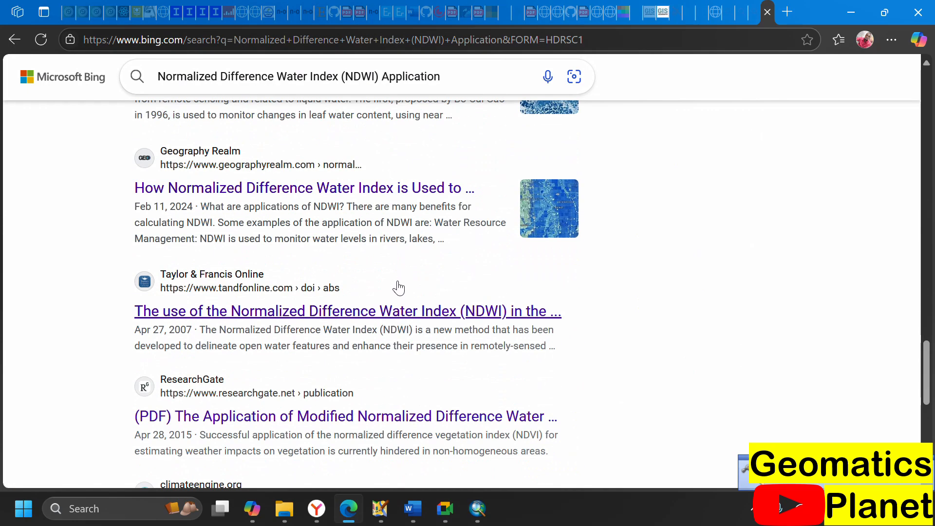
pyautogui.scroll(-8, 398, 287)
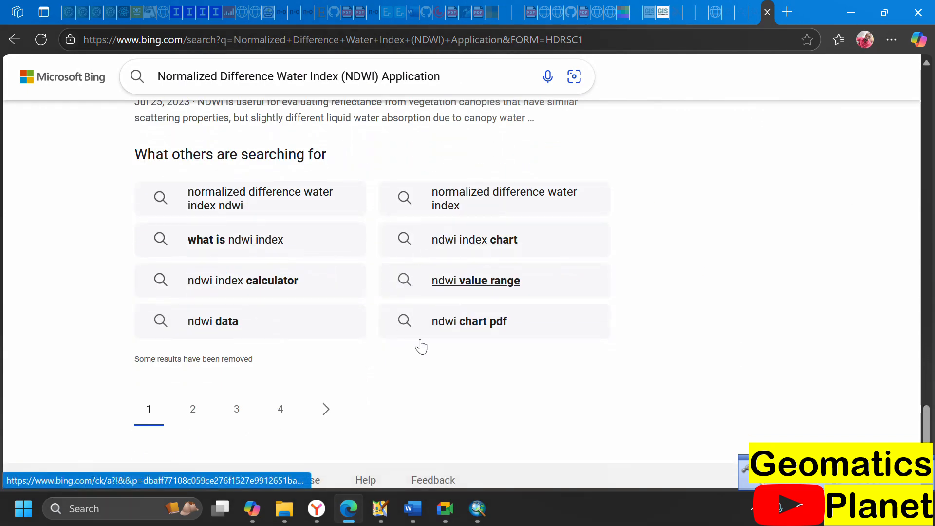
# Switch to ArcMap and apply the red-yellow-cyan-blue color ramp to the lc08_l1tp_13 raster
pyautogui.click(478, 508)
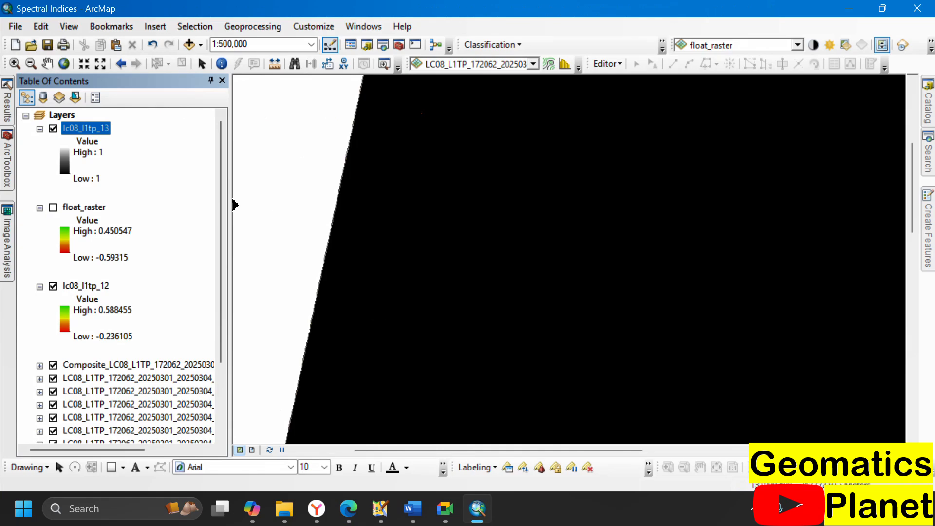
pyautogui.scroll(-2, 455, 254)
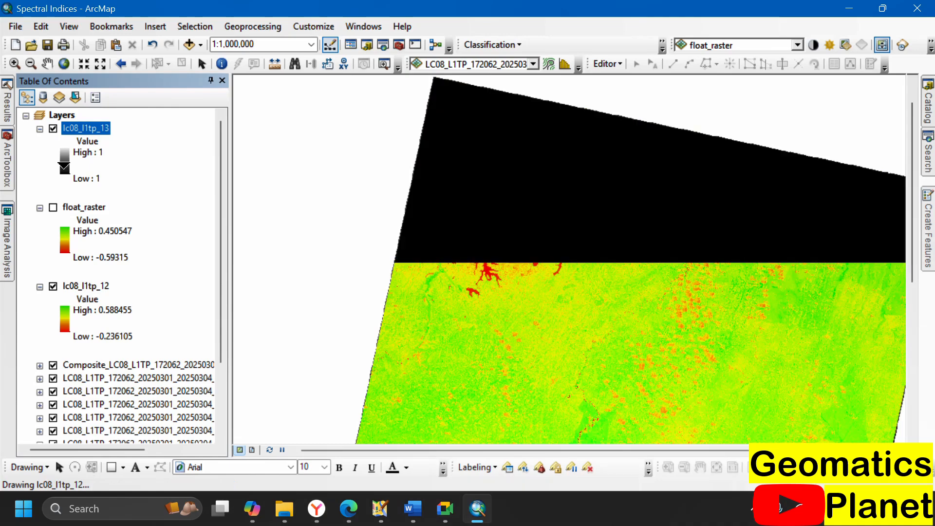
pyautogui.click(66, 169)
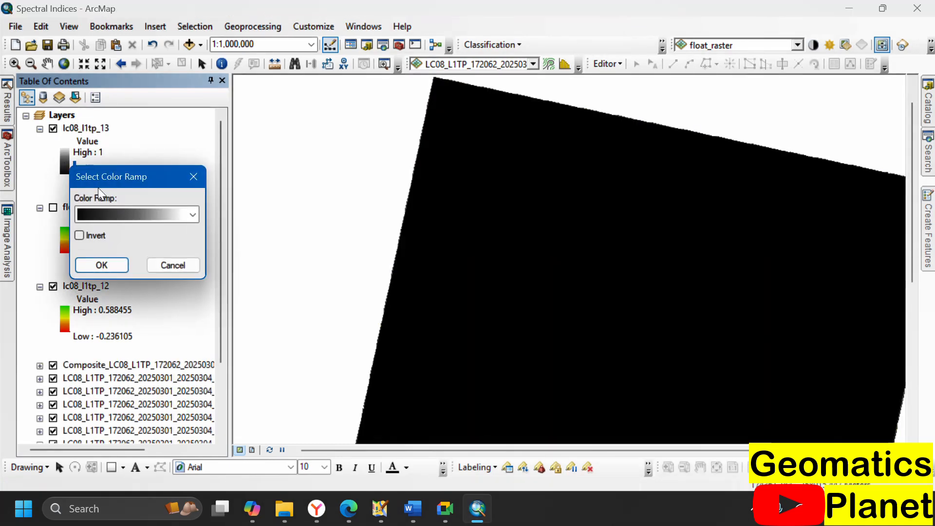
pyautogui.click(107, 211)
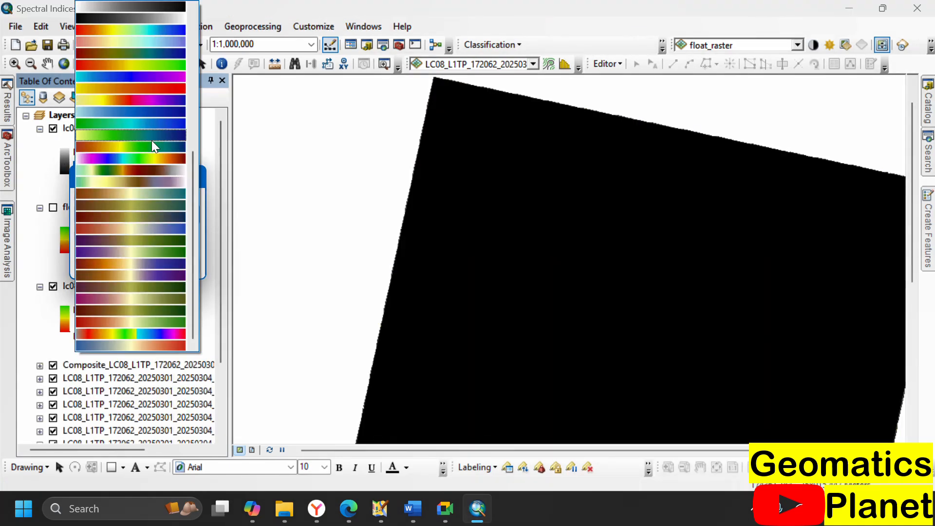
pyautogui.click(139, 30)
pyautogui.click(115, 268)
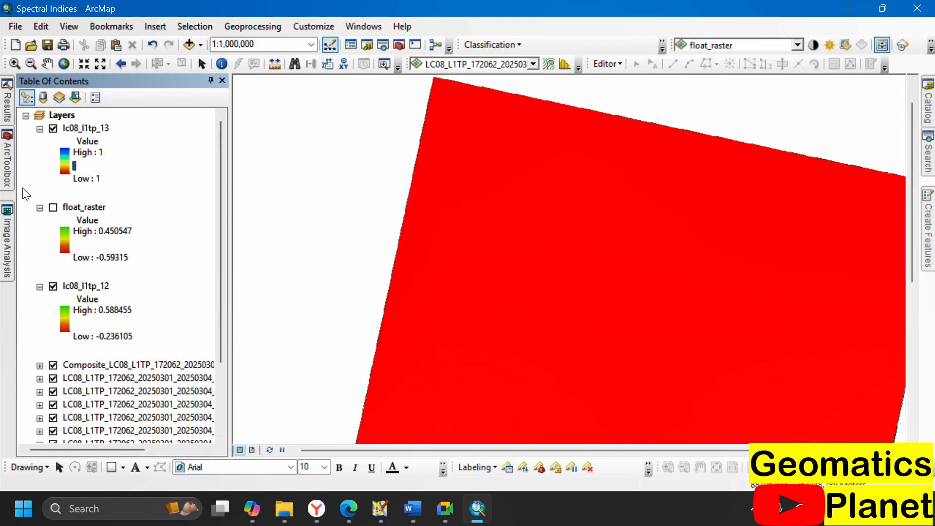
# Switch to the browser and go through the open search tabs to the Landsat 8 NDWI formula on the giscrack spectral indices page
pyautogui.moveTo(8, 168)
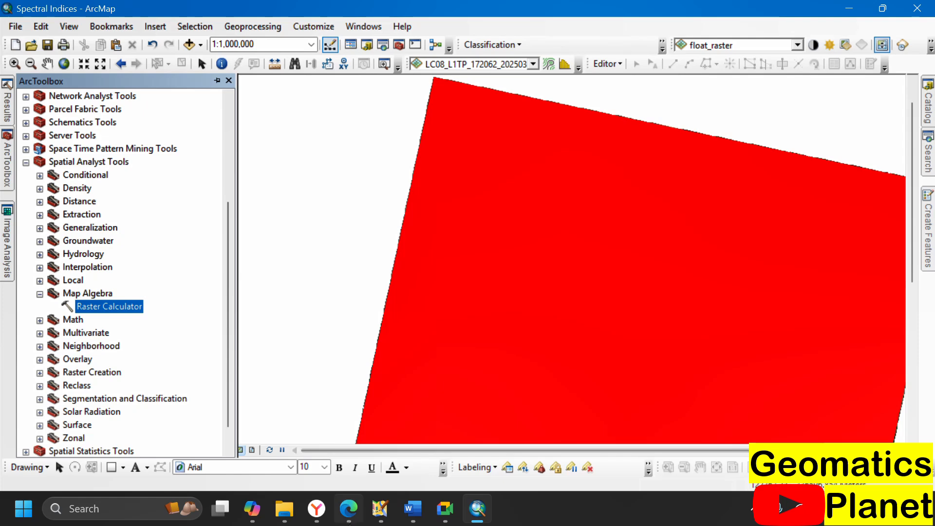
pyautogui.click(349, 508)
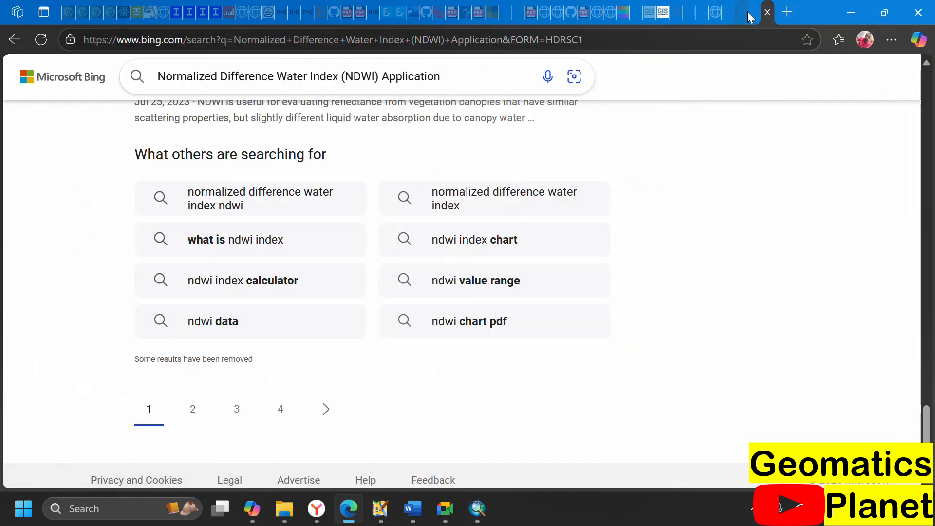
pyautogui.moveTo(750, 13)
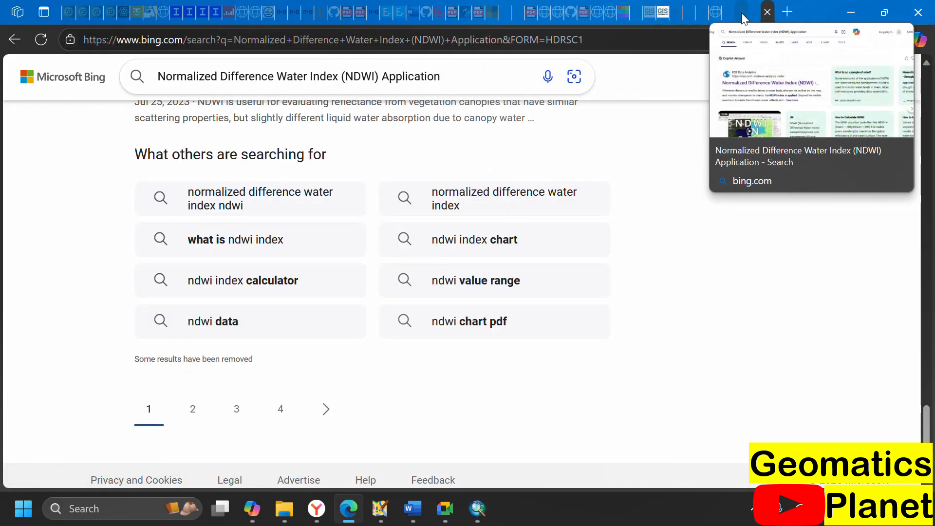
pyautogui.click(735, 10)
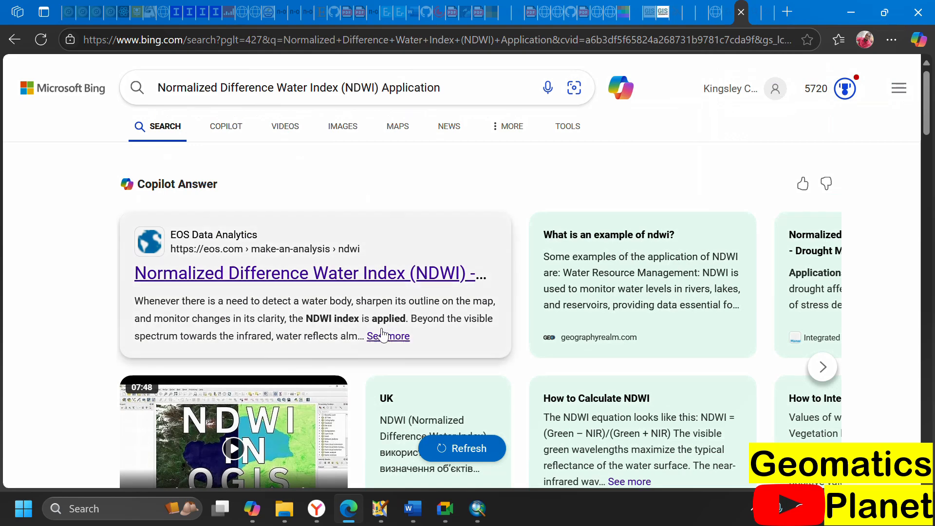
pyautogui.click(758, 14)
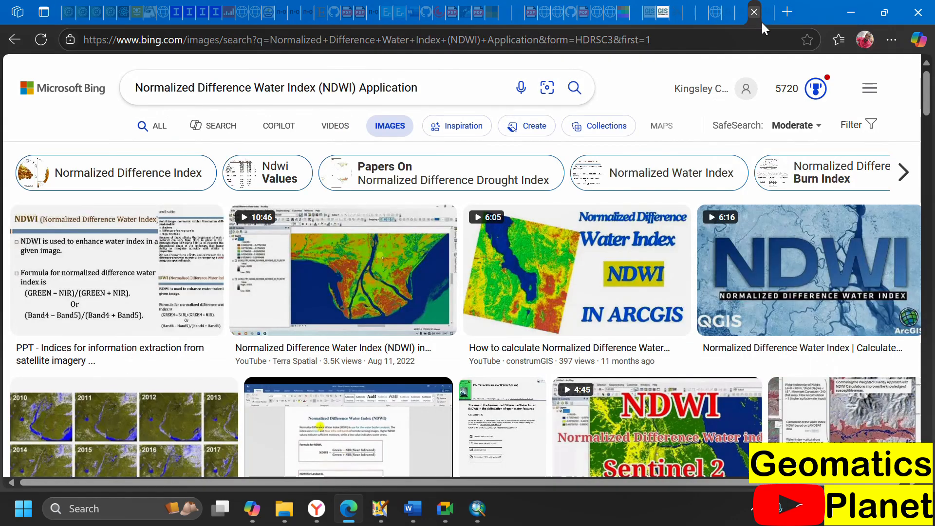
pyautogui.click(765, 16)
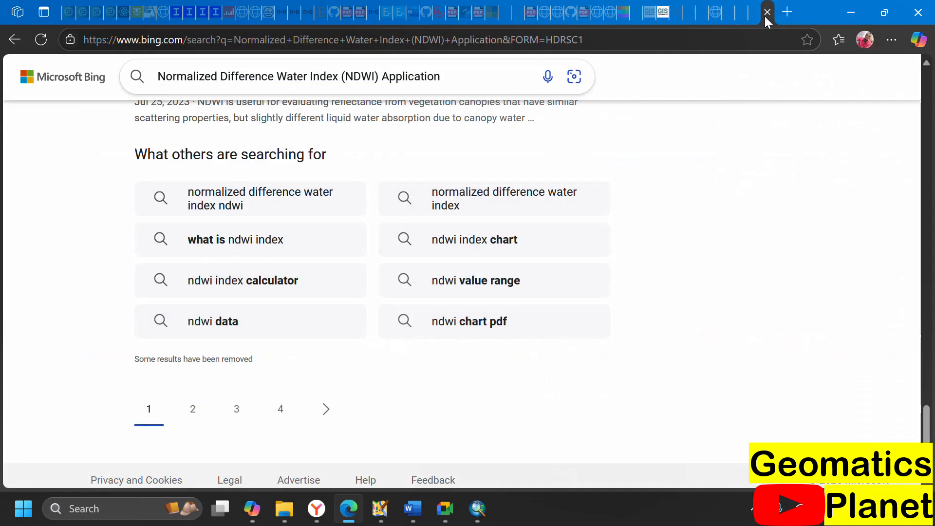
pyautogui.click(716, 19)
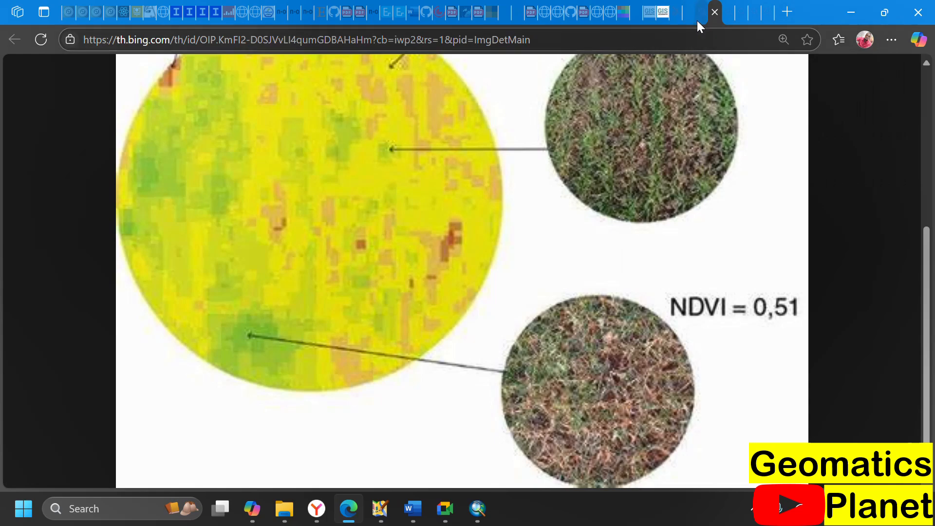
pyautogui.click(692, 21)
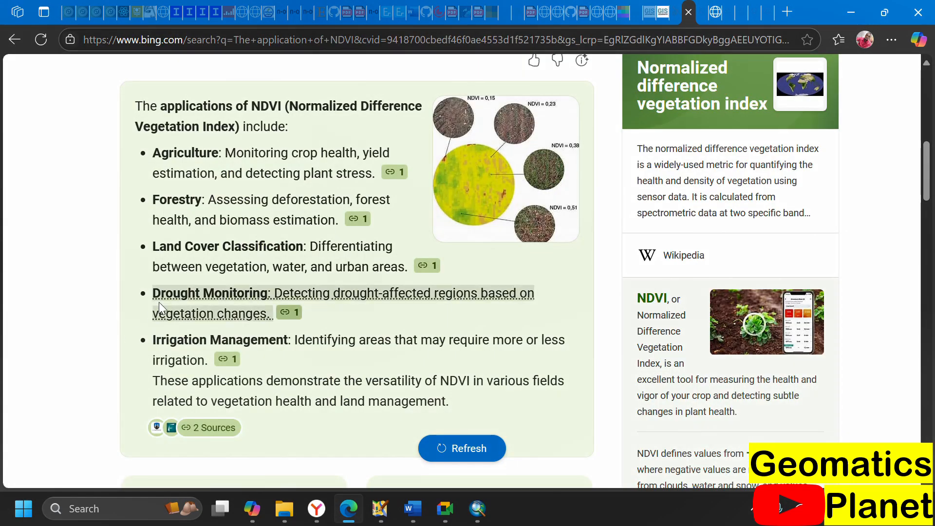
pyautogui.scroll(3, 349, 208)
pyautogui.click(677, 16)
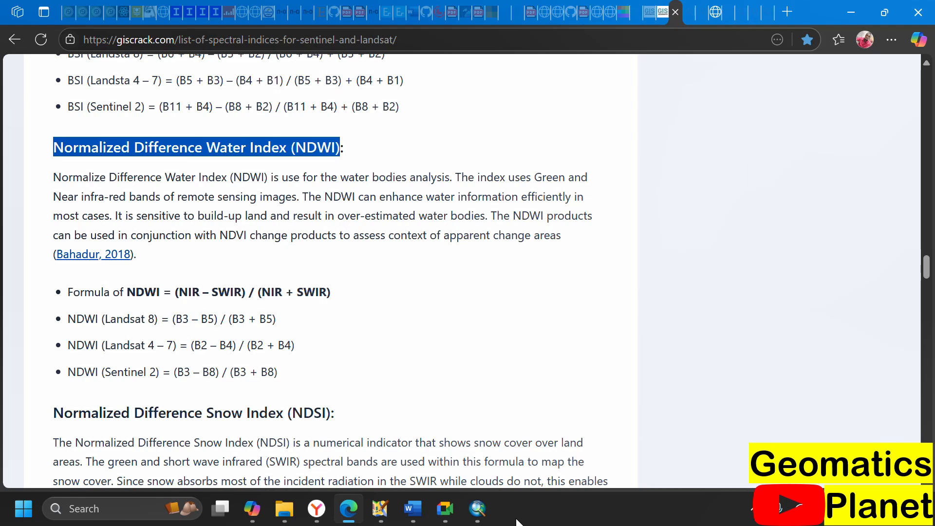
# Switch to ArcMap, open the Raster Calculator and begin the expression with the Float function
pyautogui.click(477, 508)
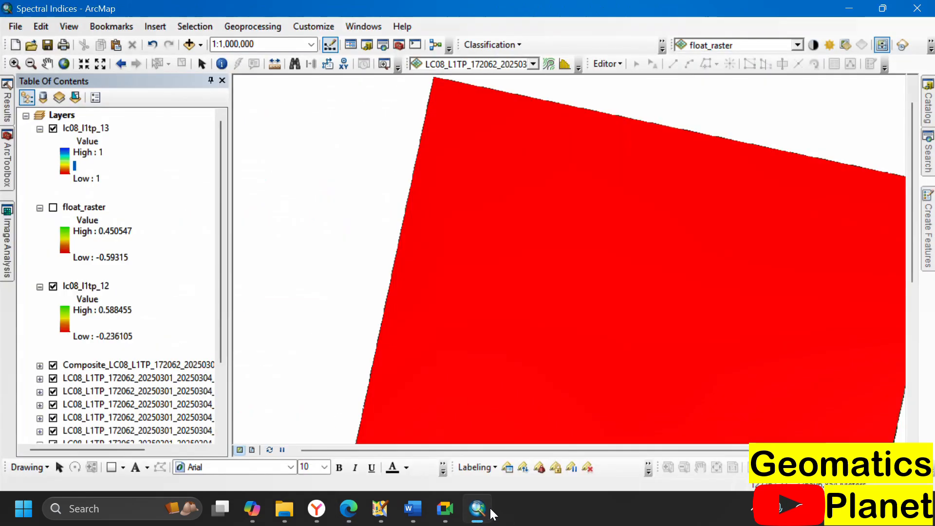
pyautogui.click(6, 163)
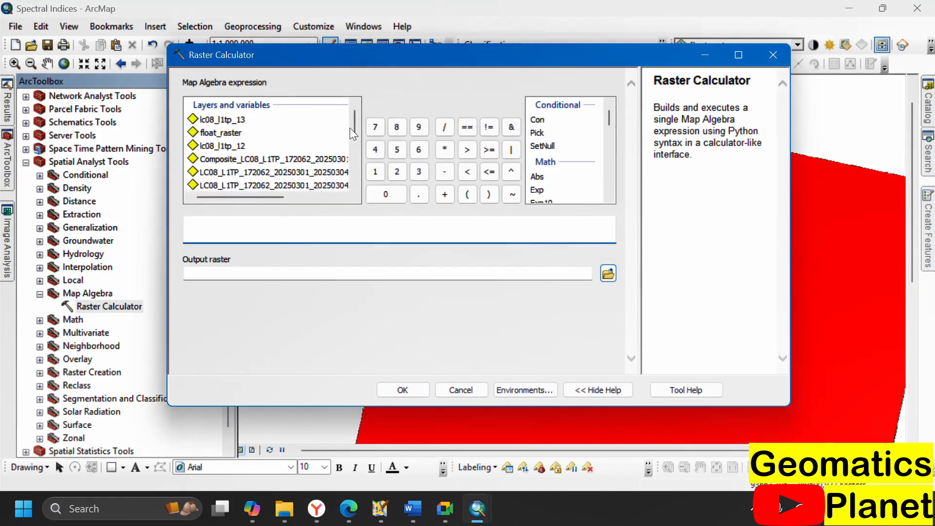
pyautogui.scroll(-1, 539, 175)
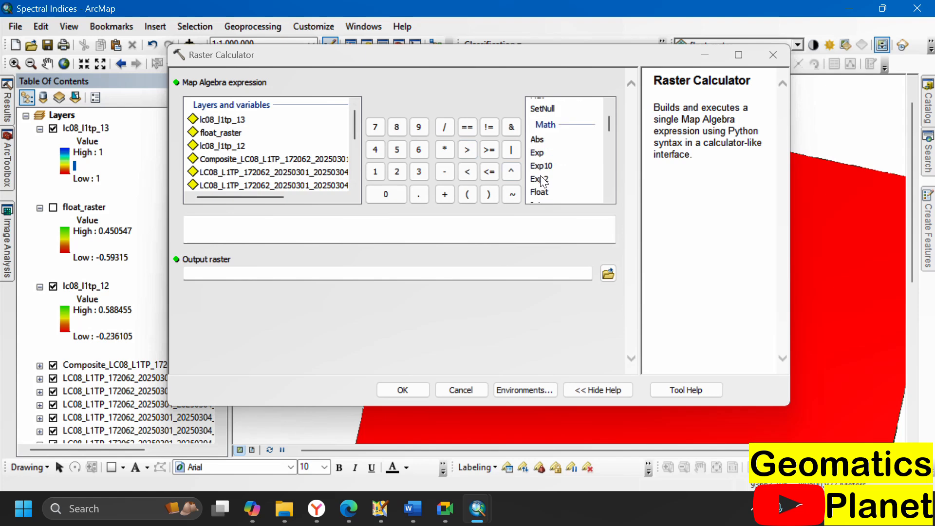
pyautogui.scroll(-4, 542, 178)
pyautogui.scroll(2, 543, 141)
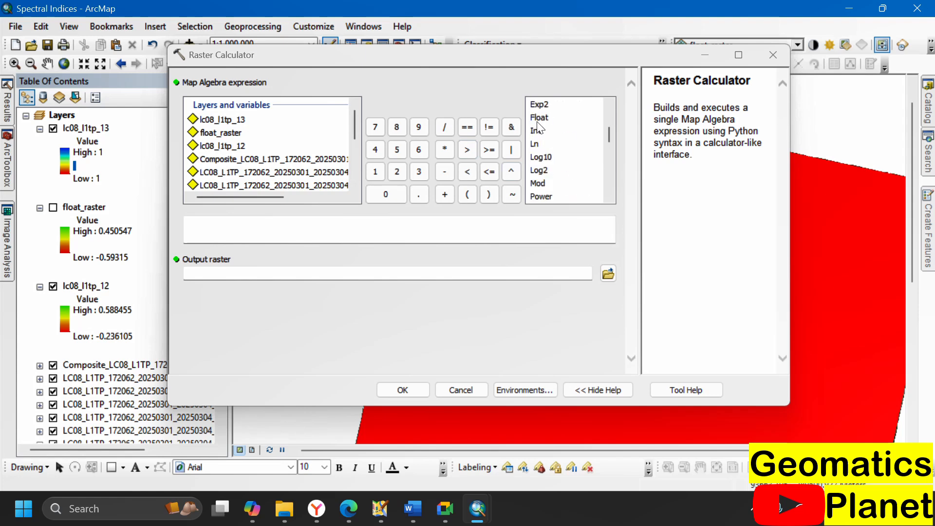
pyautogui.doubleClick(537, 121)
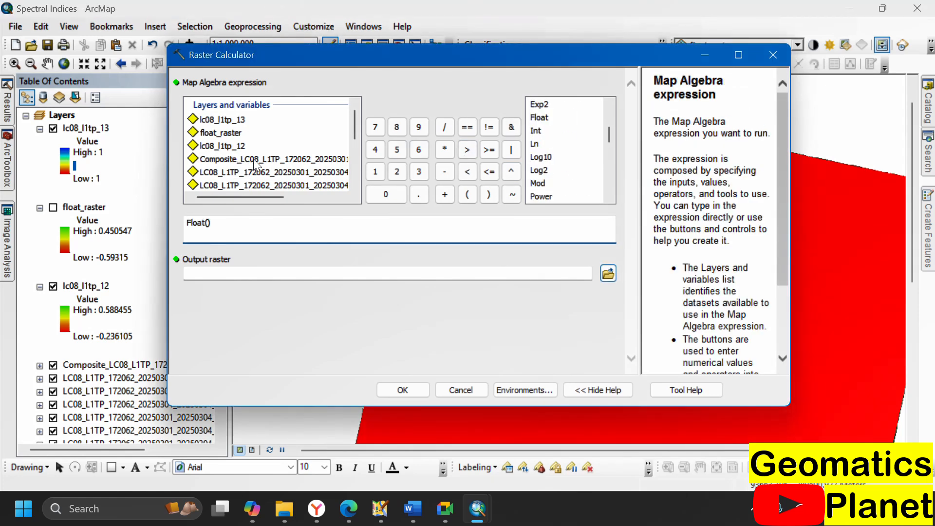
# Enter band B3 minus band B5 of the Landsat 8 scene inside the Float function
pyautogui.scroll(-1, 276, 183)
pyautogui.hscroll(3, 335, 165)
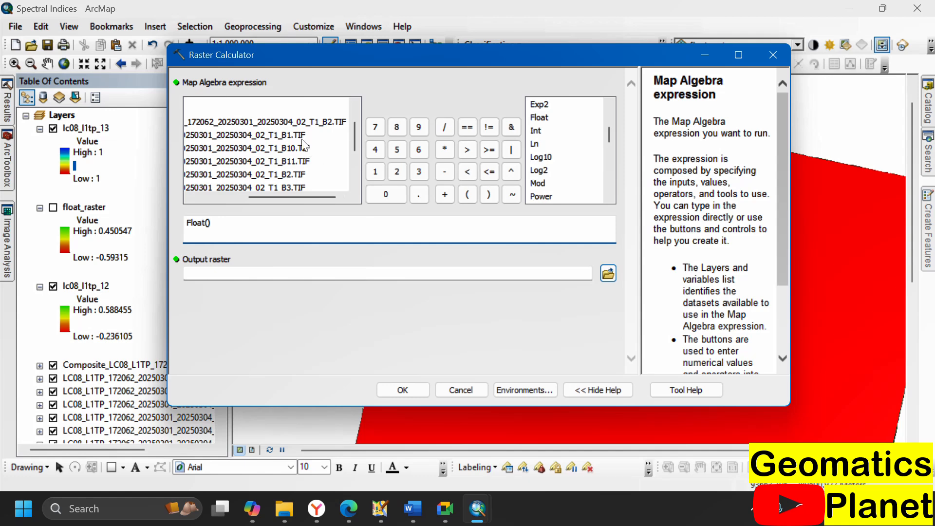
pyautogui.scroll(-3, 309, 156)
pyautogui.scroll(1, 300, 139)
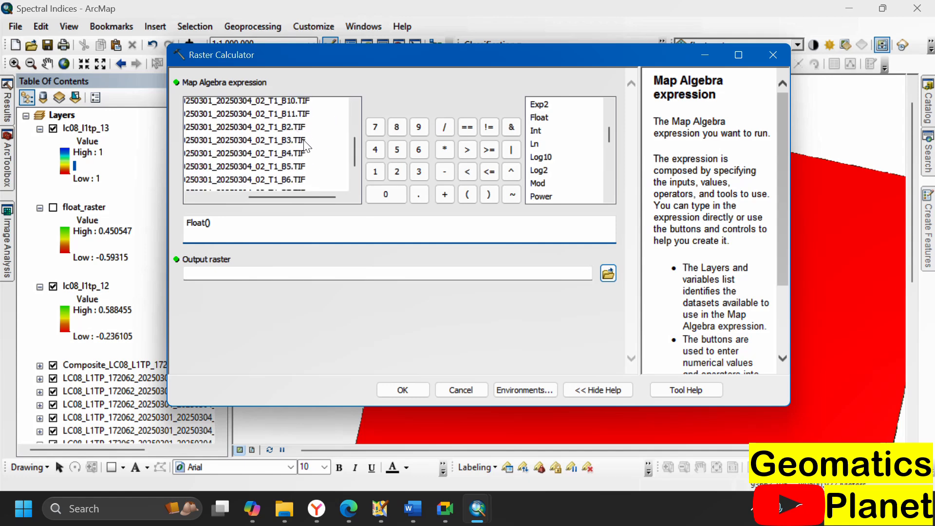
pyautogui.doubleClick(298, 141)
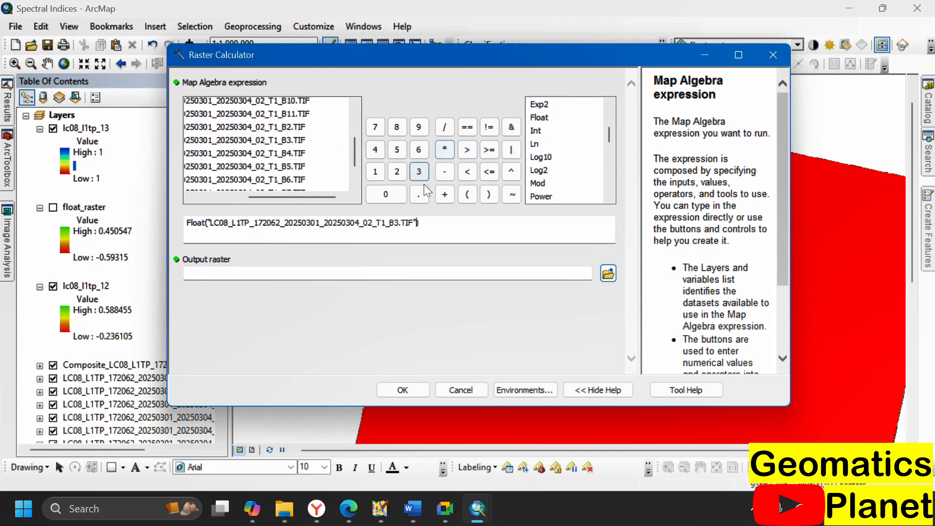
pyautogui.click(445, 176)
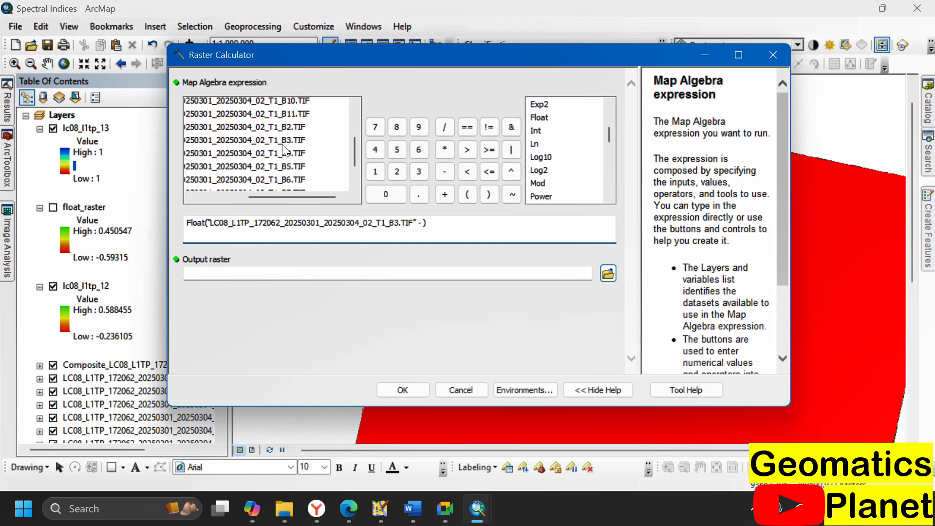
pyautogui.doubleClick(282, 167)
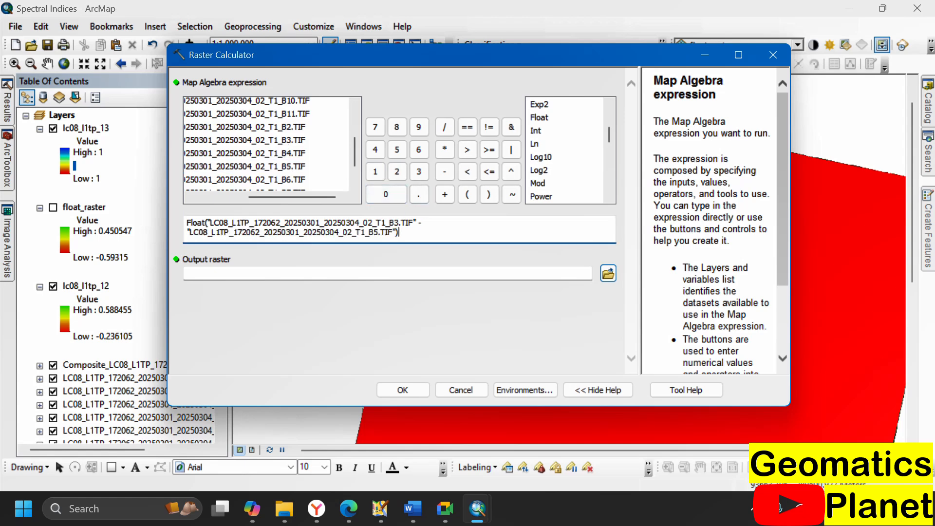
# Divide the band difference by Float of B3 plus B5 and run the NDWI calculation
pyautogui.click(445, 127)
pyautogui.doubleClick(284, 140)
pyautogui.click(444, 194)
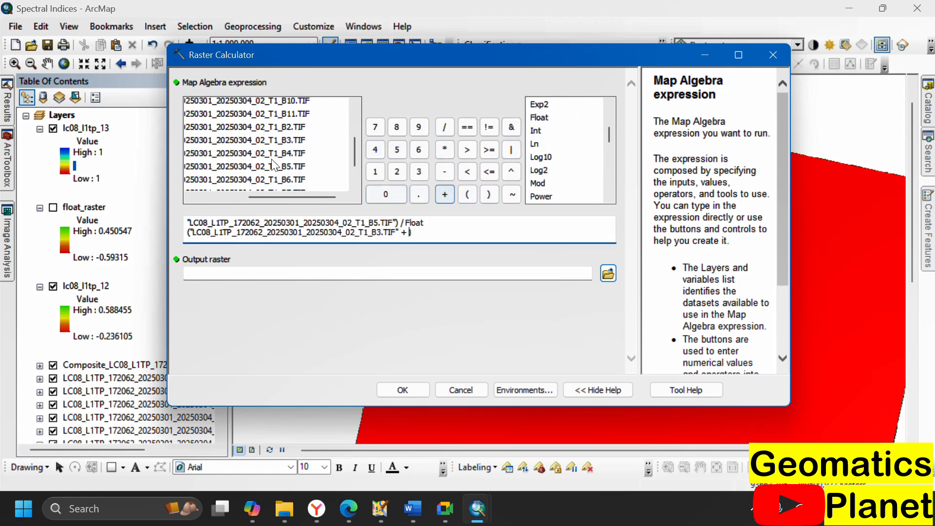
pyautogui.doubleClick(294, 167)
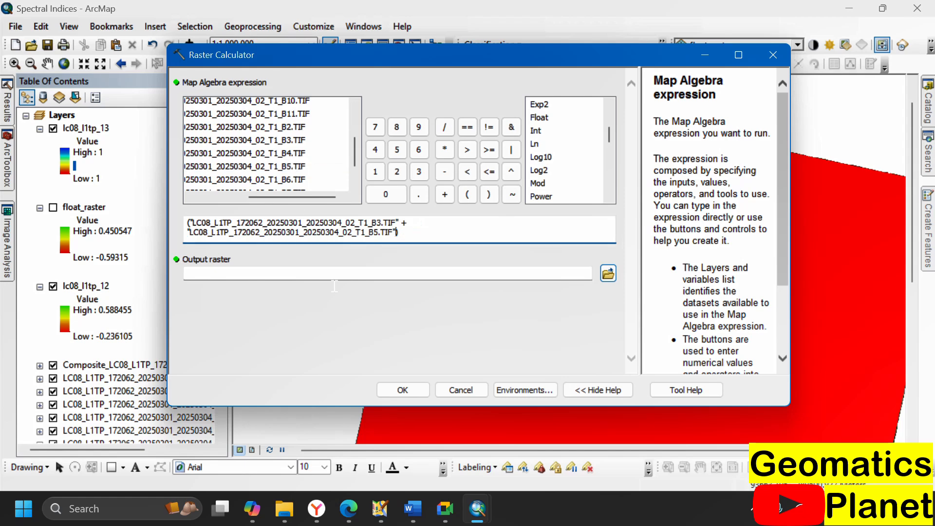
pyautogui.click(344, 273)
pyautogui.click(403, 390)
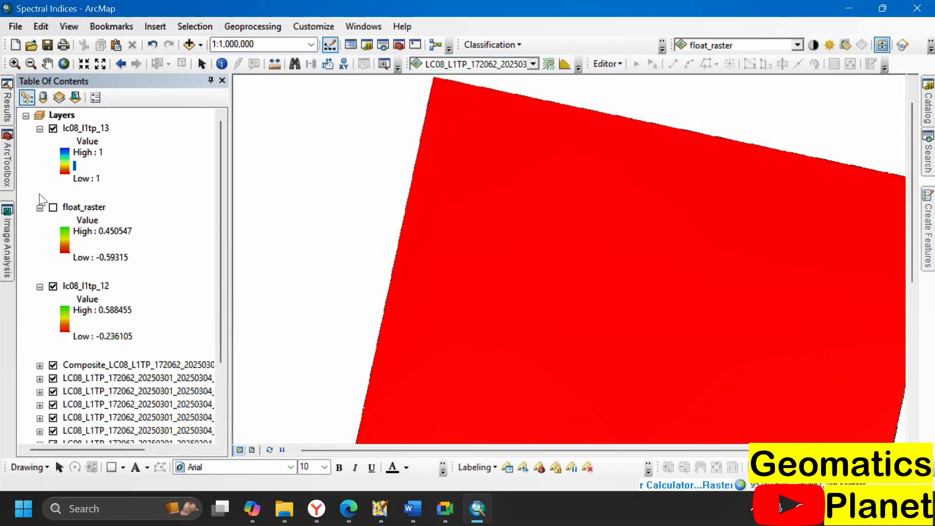
# Remove the lc08_l1tp_13 raster from the map layers
pyautogui.rightClick(82, 128)
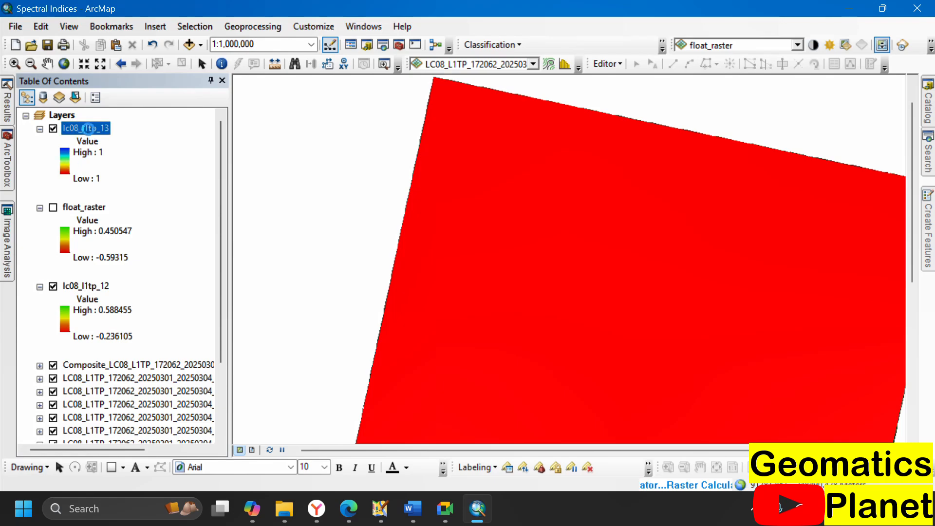
pyautogui.click(123, 154)
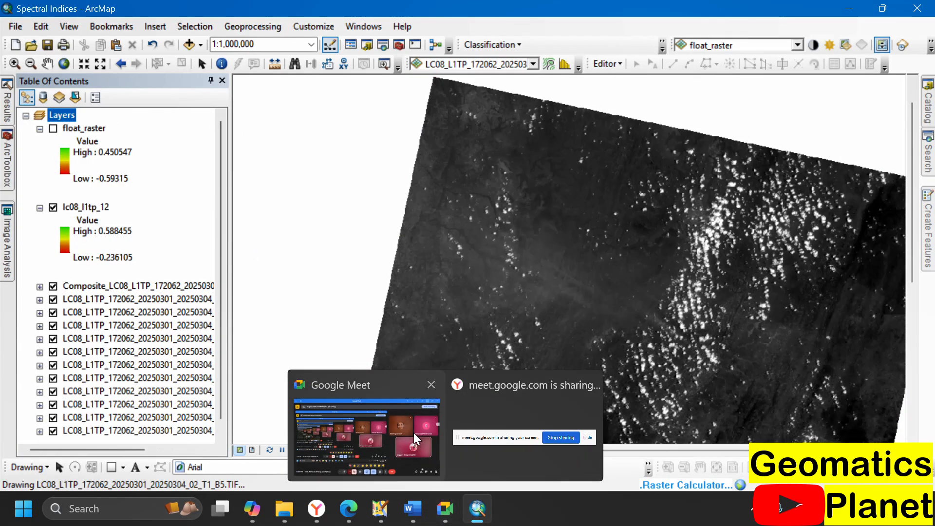
# Switch to the browser, review the Landsat 8 NDWI formula and the remaining indices, and reread the list of NDVI applications
pyautogui.click(389, 431)
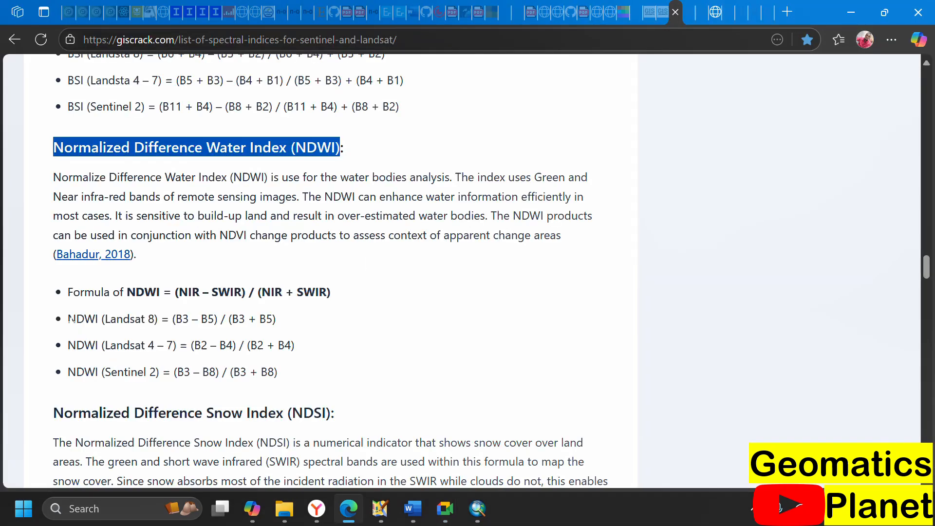
pyautogui.moveTo(69, 319); pyautogui.dragTo(157, 332)
pyautogui.scroll(-15, 195, 336)
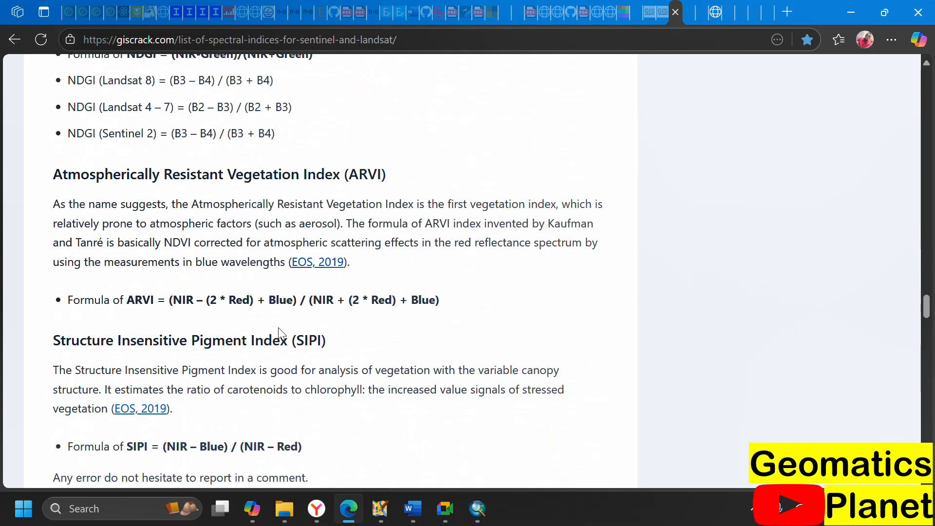
pyautogui.scroll(-15, 280, 326)
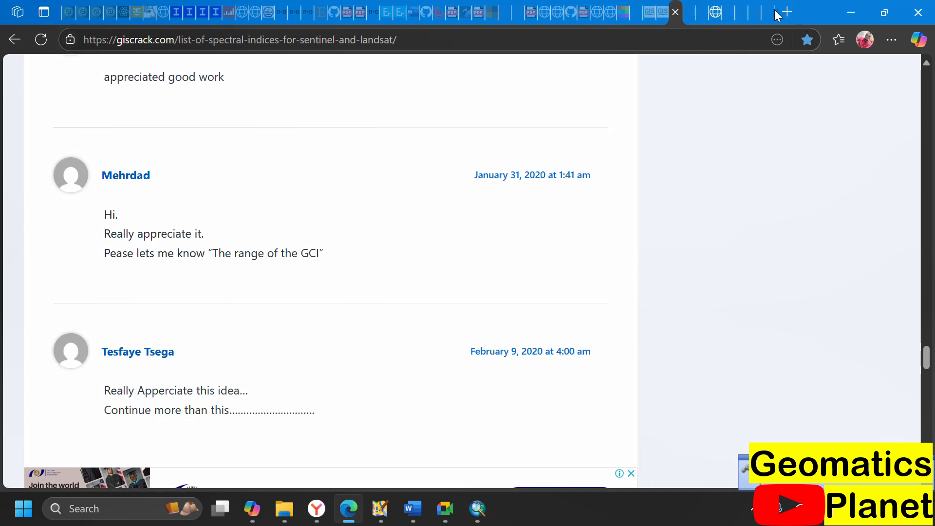
pyautogui.click(686, 17)
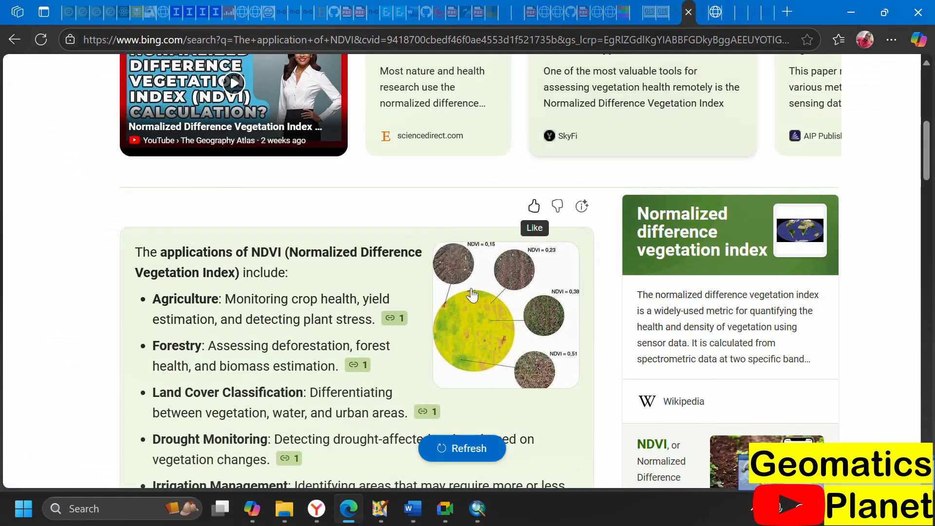
pyautogui.scroll(-3, 466, 300)
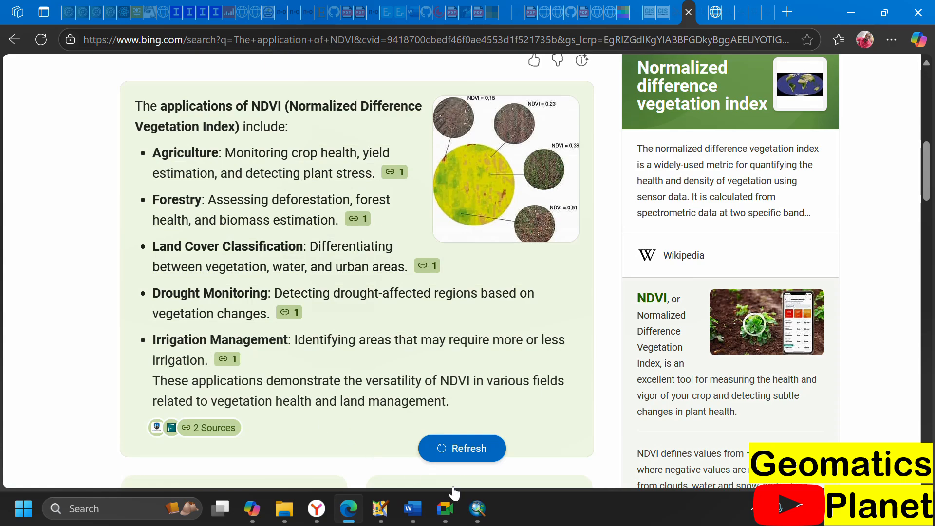
# Switch to ArcMap, zoom the map out to 1:2,000,000 and leave only the lc08_l1tp_14 and Composite layers turned on
pyautogui.click(478, 507)
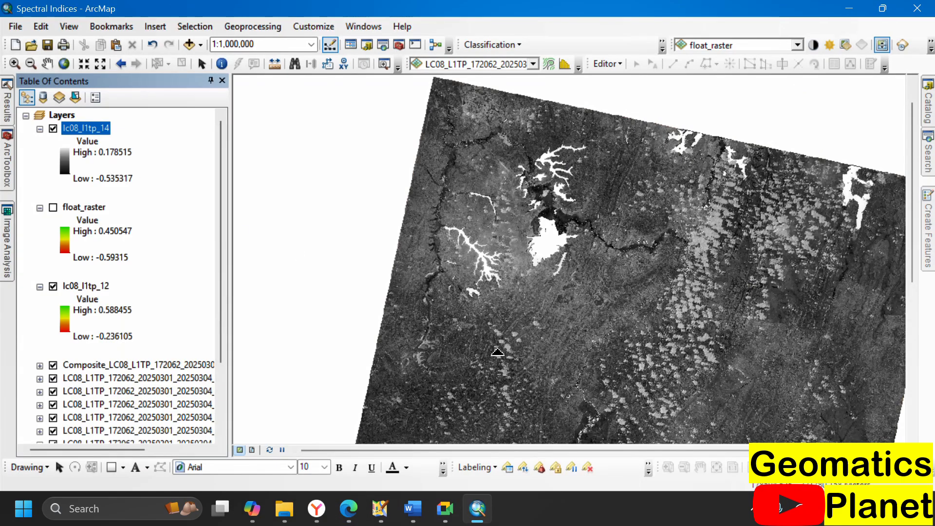
pyautogui.scroll(2, 475, 269)
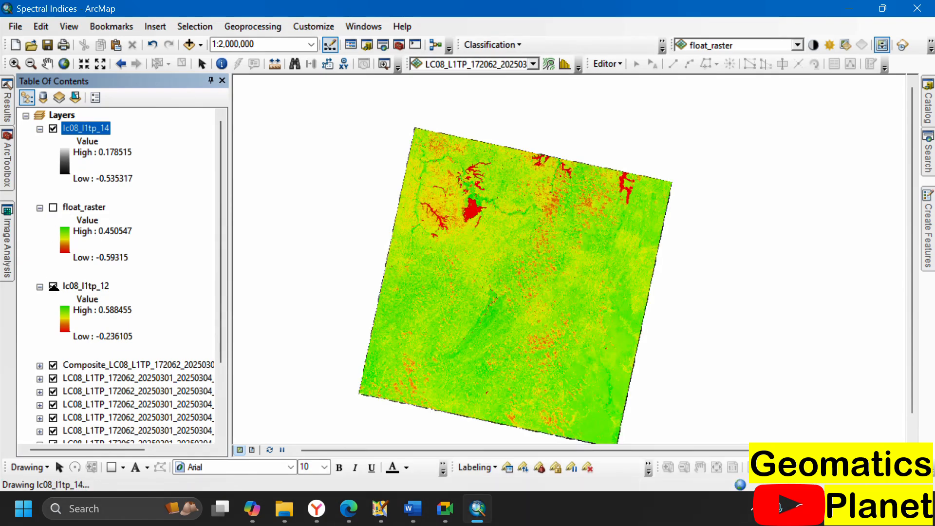
pyautogui.scroll(-2, 117, 273)
pyautogui.click(53, 274)
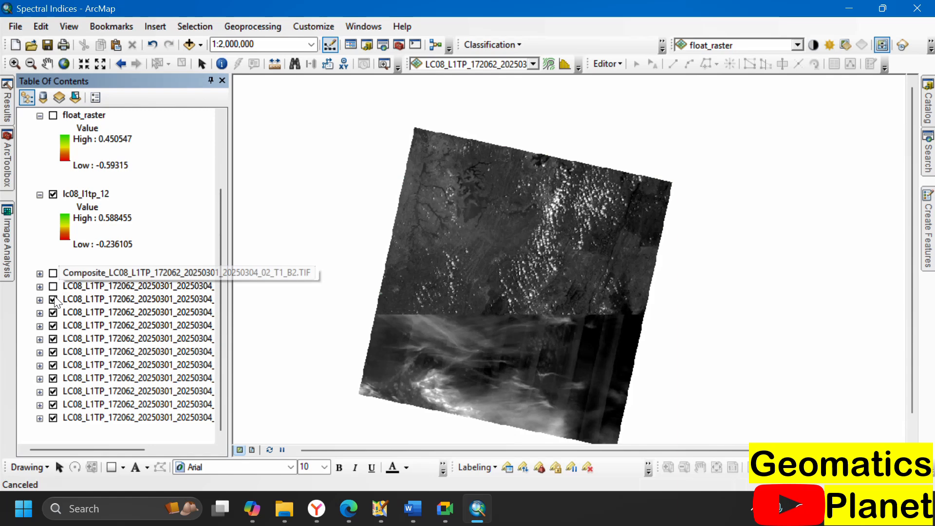
pyautogui.keyDown('ctrl'); pyautogui.click(54, 420); pyautogui.keyUp('ctrl')
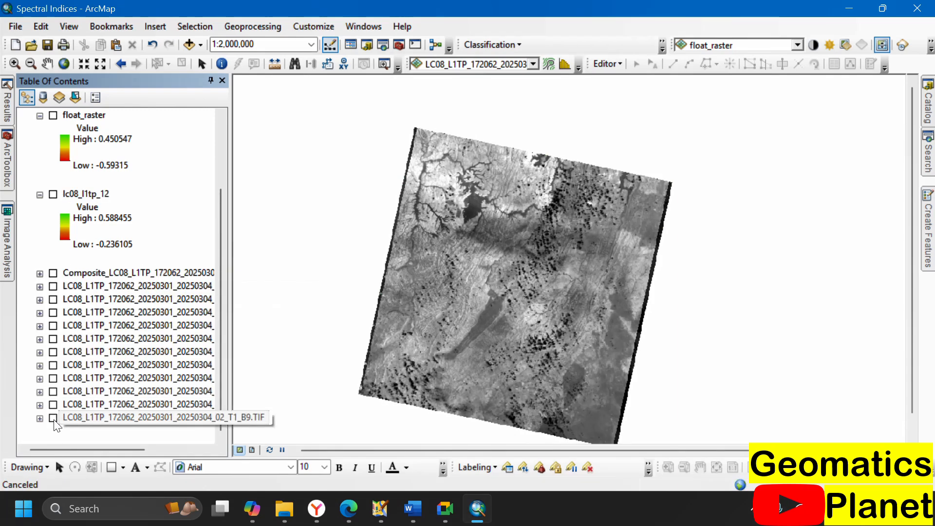
pyautogui.keyDown('ctrl'); pyautogui.click(53, 419); pyautogui.keyUp('ctrl')
pyautogui.keyDown('ctrl'); pyautogui.click(53, 274); pyautogui.keyUp('ctrl')
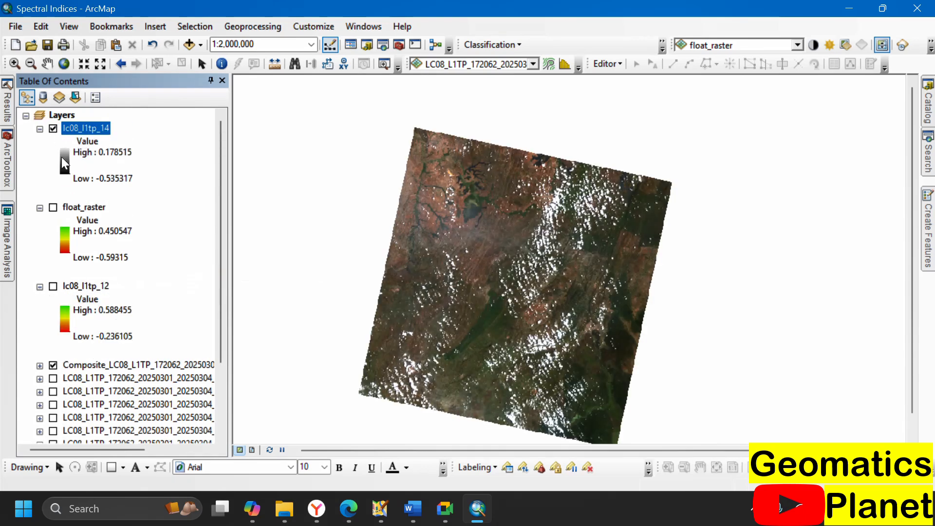
# Apply the red-yellow-cyan-blue color ramp to the lc08_l1tp_14 raster
pyautogui.click(67, 163)
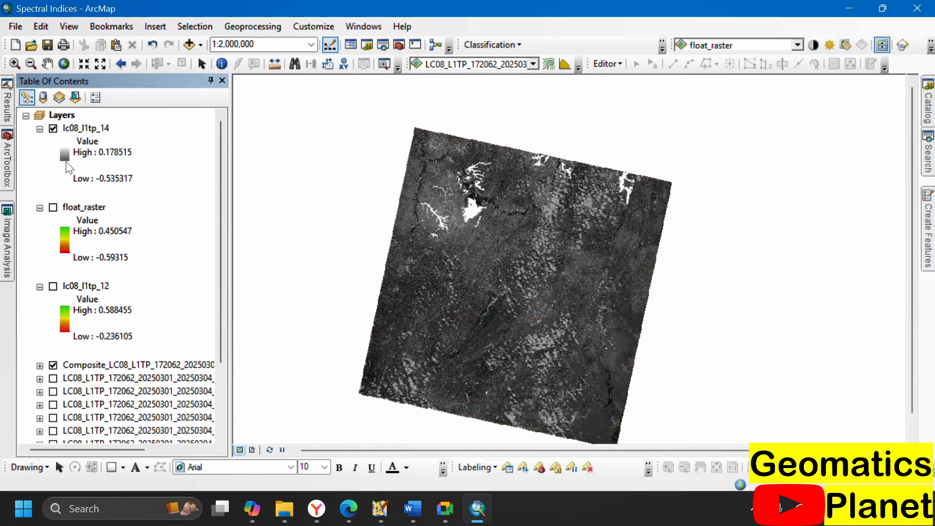
pyautogui.click(99, 215)
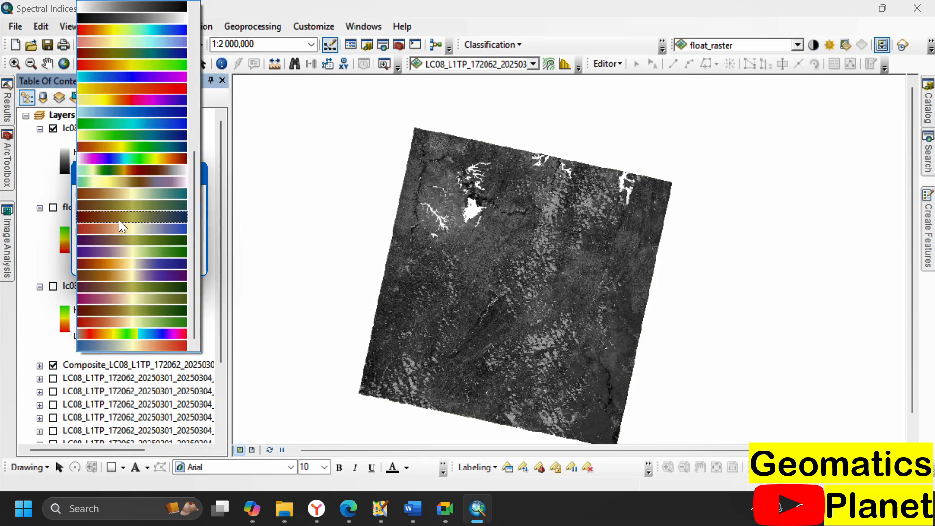
pyautogui.click(147, 32)
pyautogui.click(100, 262)
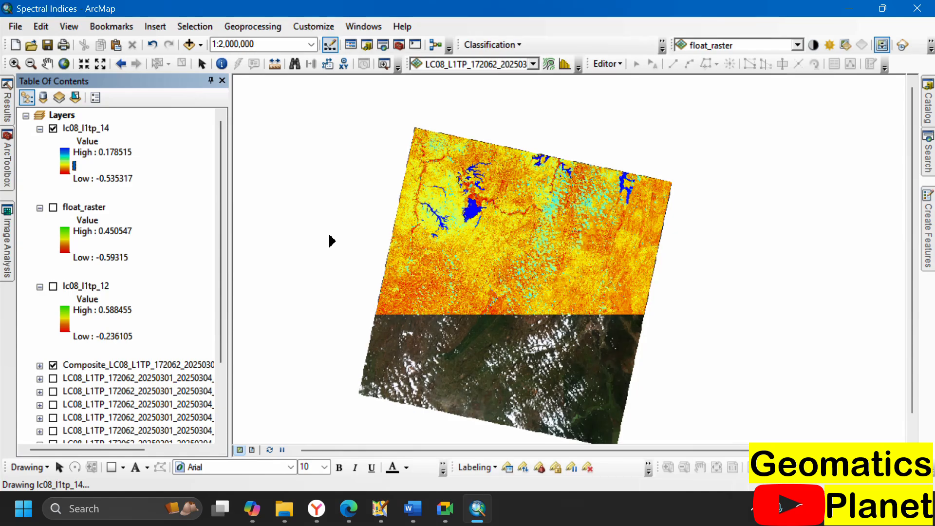
# Set lc08_l1tp_14 as the effects layer and swipe it against the Composite image over the large central lake and its inlets
pyautogui.scroll(4, 446, 208)
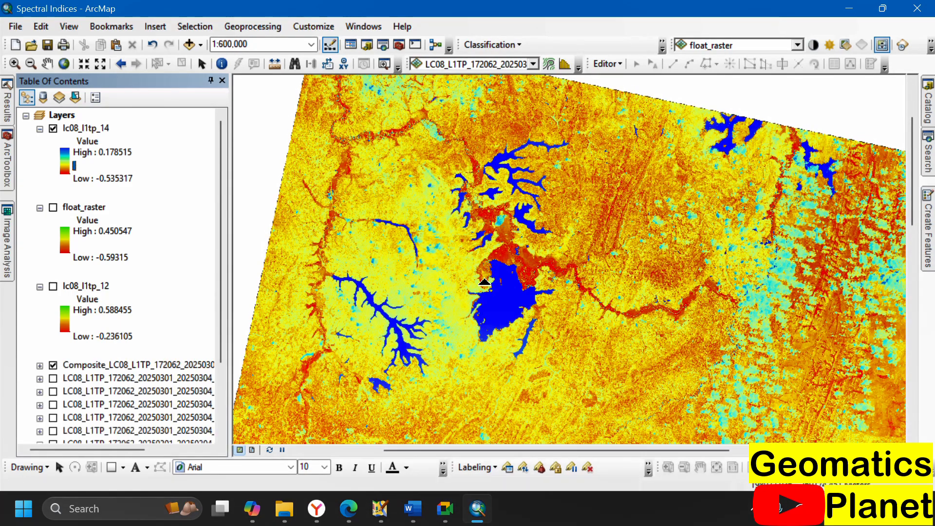
pyautogui.scroll(2, 466, 305)
pyautogui.scroll(-2, 516, 213)
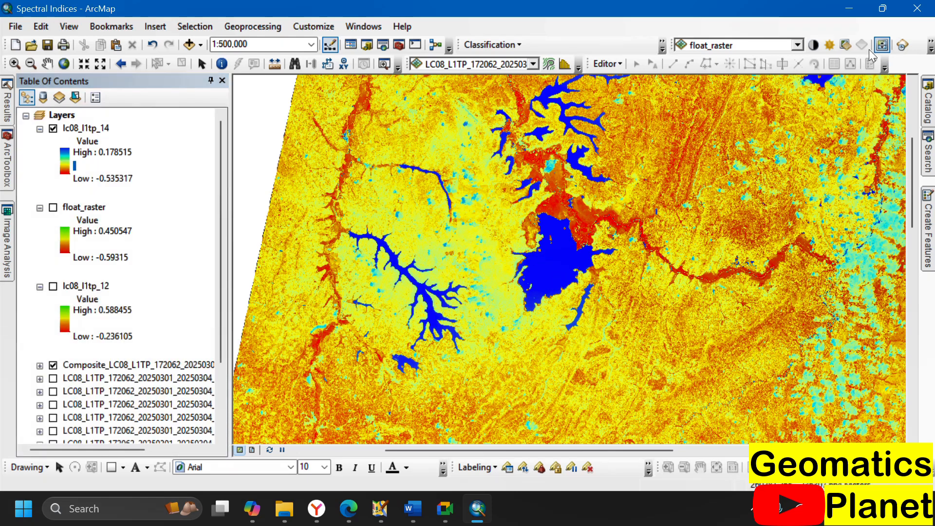
pyautogui.click(790, 46)
pyautogui.click(721, 69)
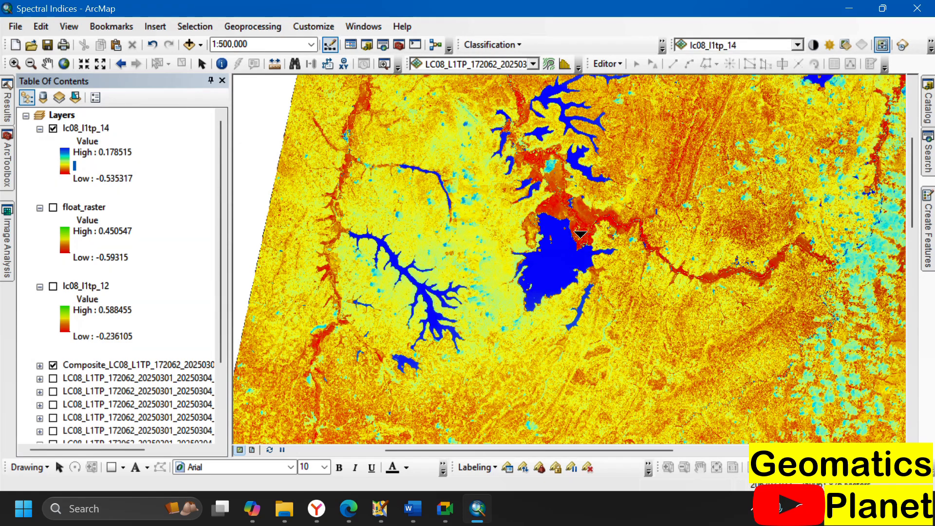
pyautogui.moveTo(581, 234); pyautogui.dragTo(589, 317)
pyautogui.moveTo(562, 224); pyautogui.dragTo(565, 265)
pyautogui.scroll(1, 563, 210)
pyautogui.scroll(5, 560, 204)
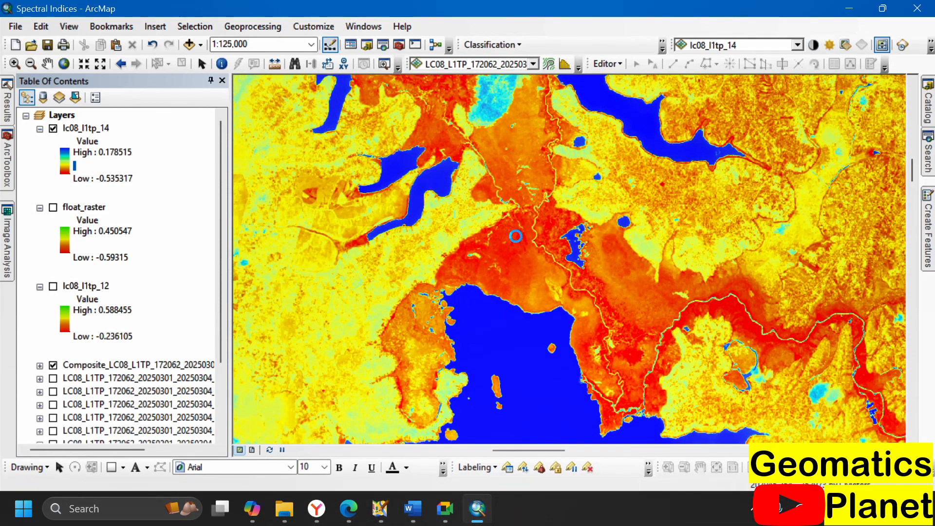
pyautogui.moveTo(532, 277); pyautogui.dragTo(402, 295)
# Compare the NDWI raster with the Composite image by swiping along the river east of the large lake
pyautogui.scroll(-3, 560, 263)
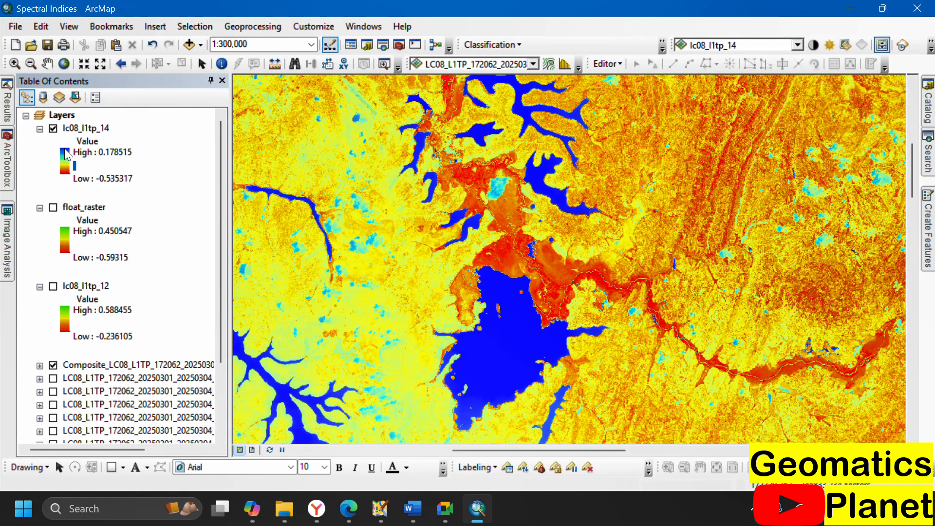
pyautogui.scroll(-2, 650, 320)
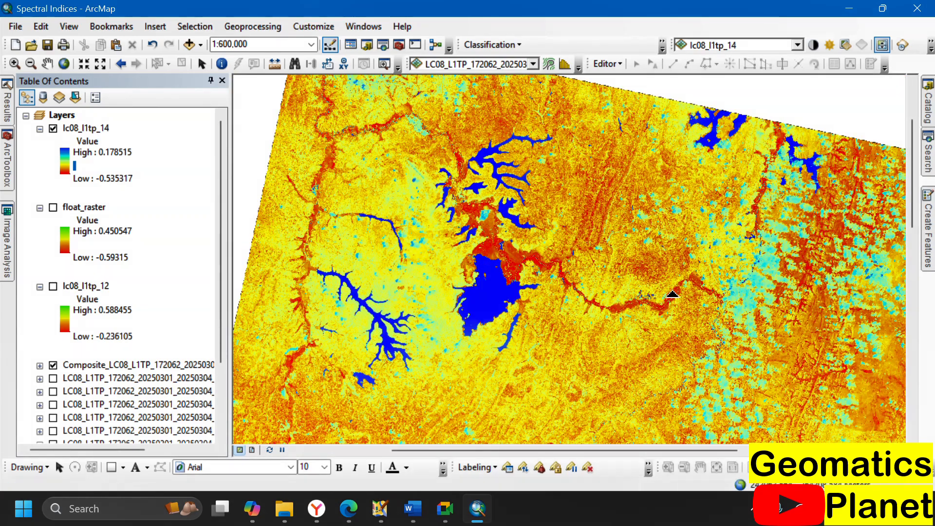
pyautogui.scroll(5, 675, 295)
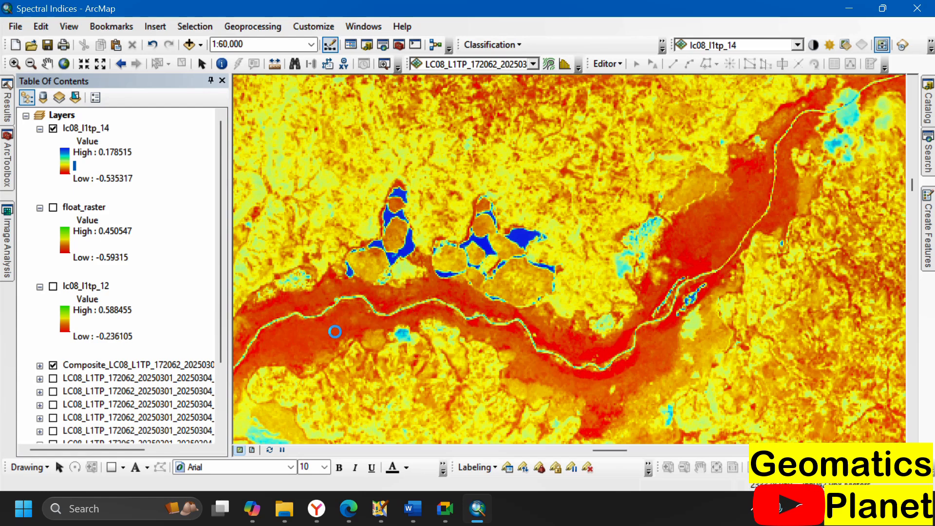
pyautogui.moveTo(378, 317); pyautogui.dragTo(835, 293)
pyautogui.scroll(-6, 732, 233)
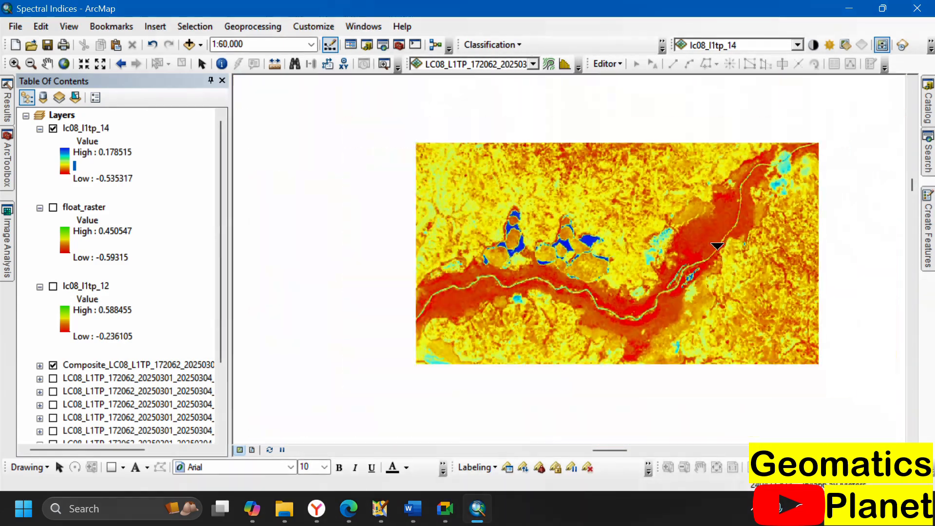
pyautogui.scroll(-2, 732, 233)
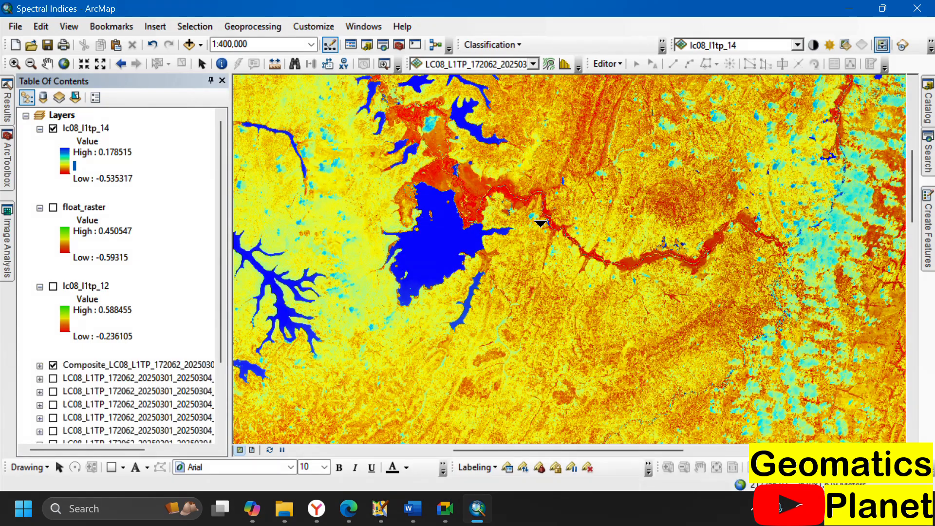
# Swipe the NDWI raster against the Composite image over the branching water body west of the large lake
pyautogui.scroll(-2, 646, 225)
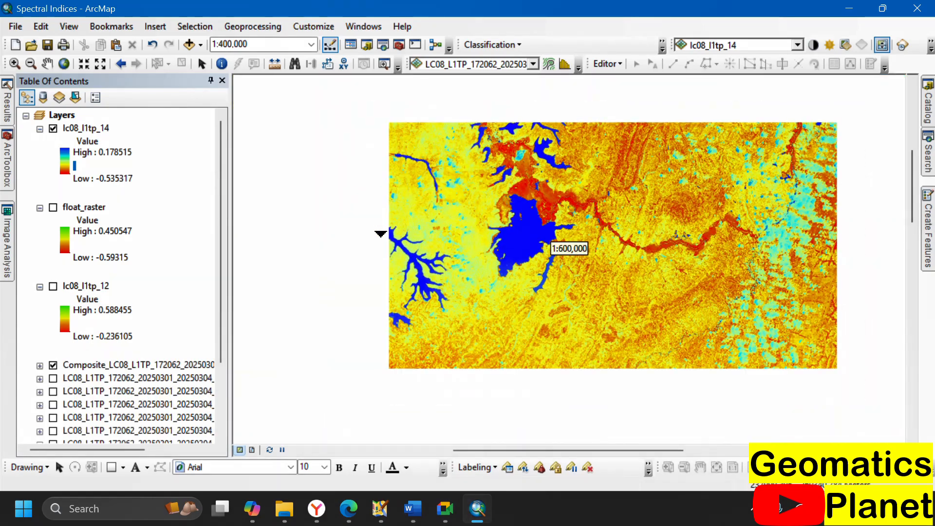
pyautogui.scroll(8, 380, 233)
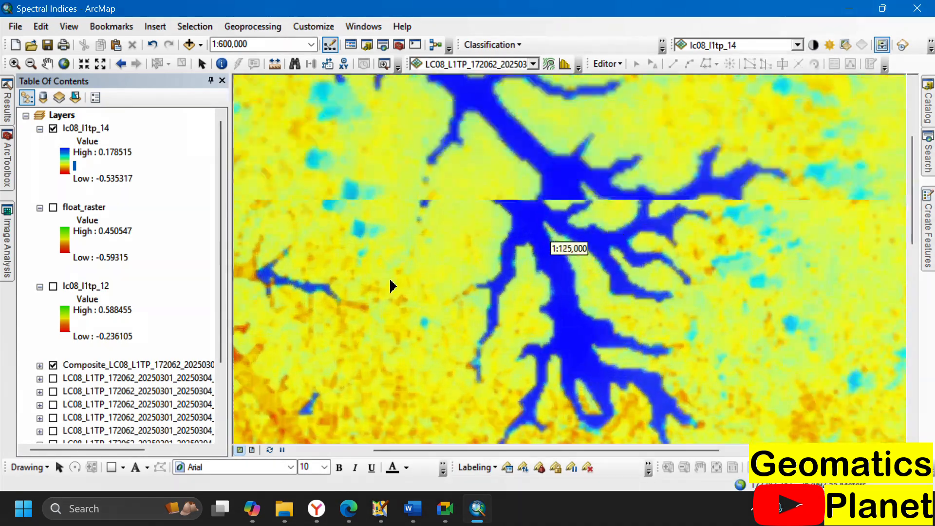
pyautogui.scroll(1, 393, 286)
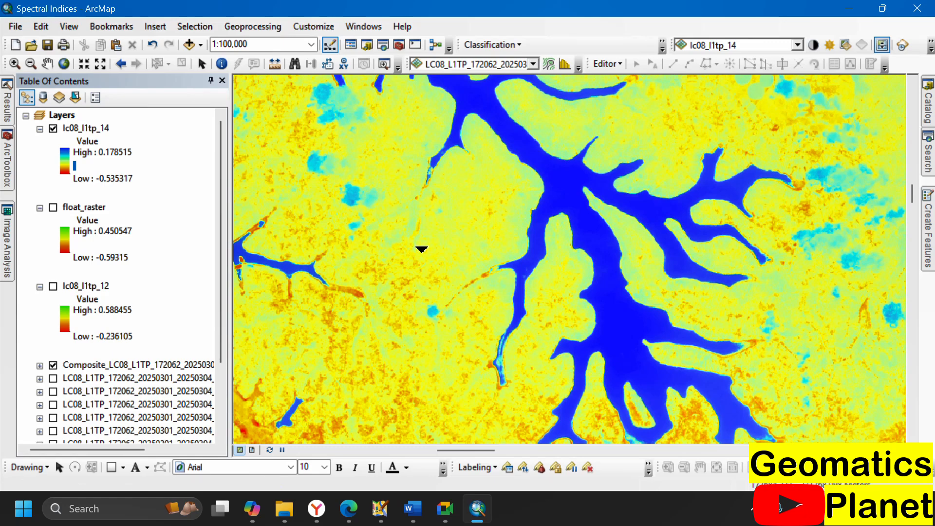
pyautogui.moveTo(426, 247); pyautogui.dragTo(495, 203)
pyautogui.scroll(8, 516, 244)
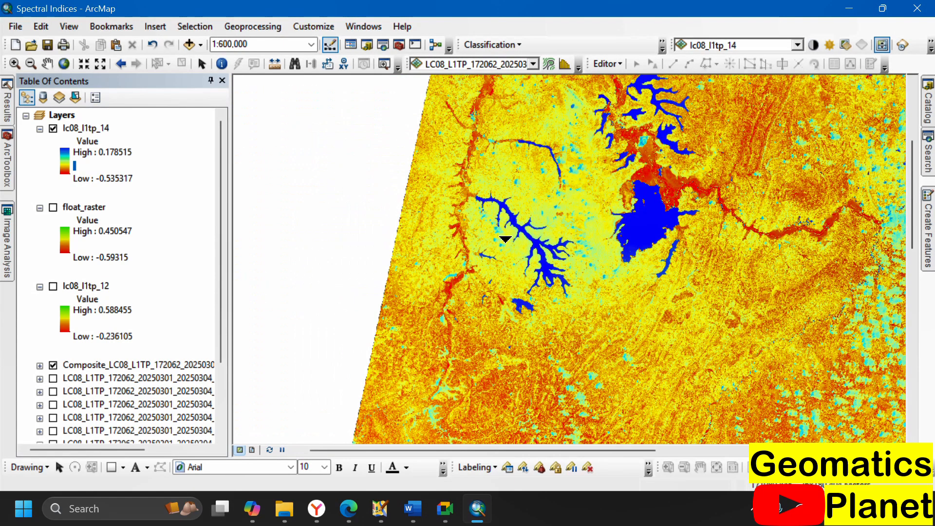
pyautogui.moveTo(462, 281); pyautogui.dragTo(645, 361)
# Swipe the NDWI raster over the water bodies near the scene's northeastern edge to compare them with the Composite image
pyautogui.scroll(-3, 509, 250)
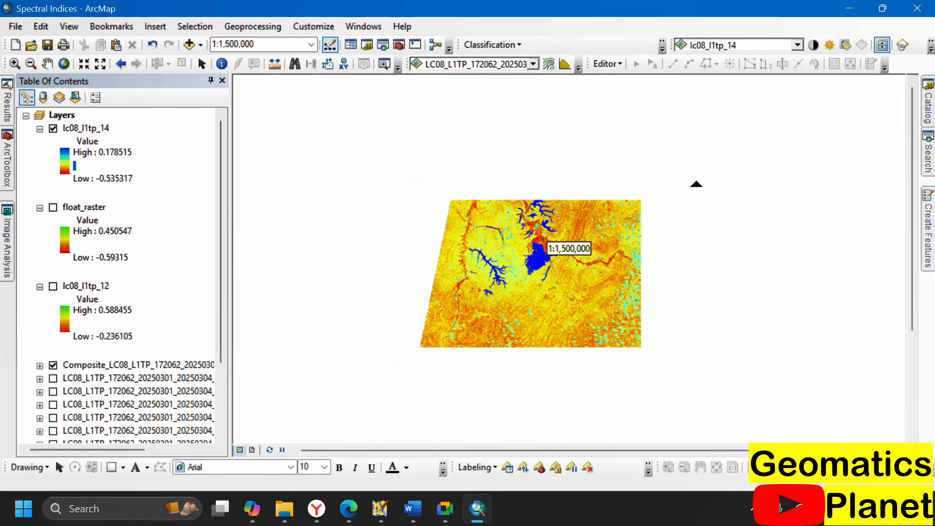
pyautogui.scroll(2, 696, 184)
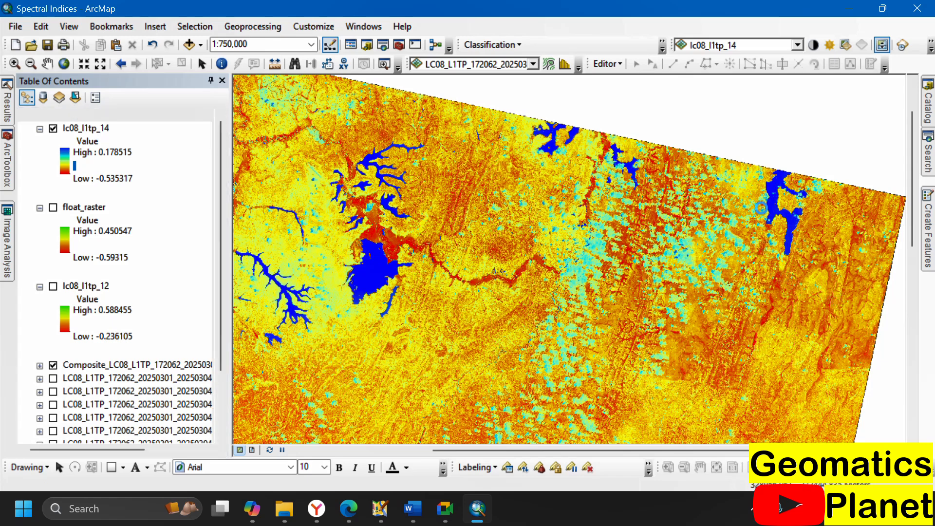
pyautogui.moveTo(769, 243); pyautogui.dragTo(891, 310)
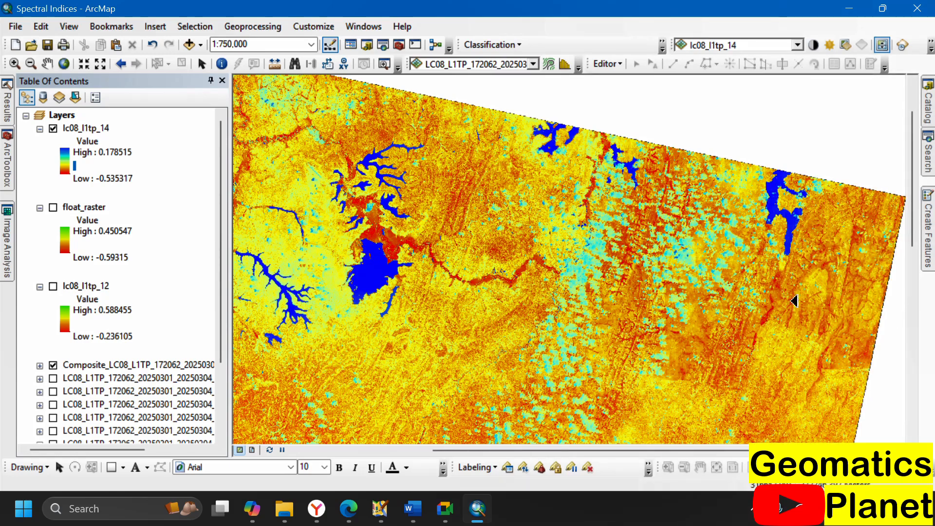
# Inspect the narrow river channel and its surrounding vegetation up close at 1:30,000 by swiping the NDWI raster
pyautogui.scroll(6, 541, 270)
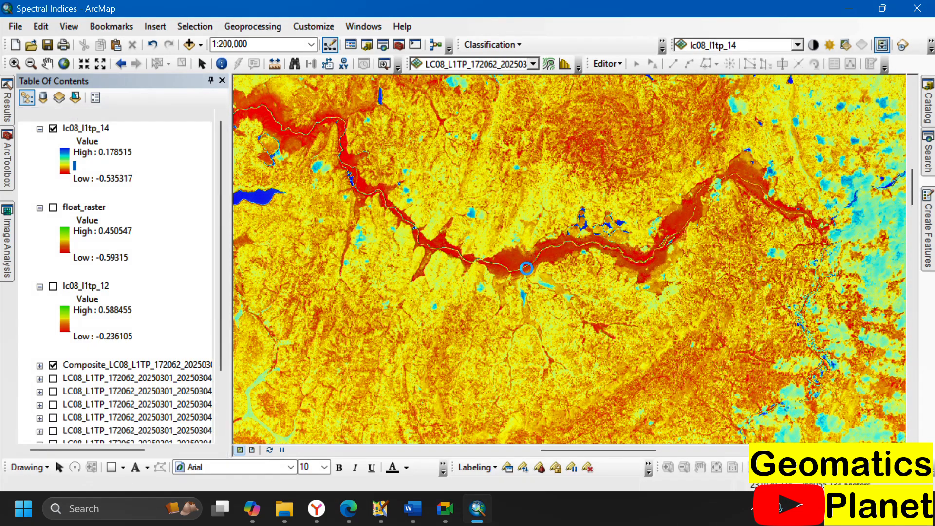
pyautogui.moveTo(528, 254); pyautogui.dragTo(526, 80)
pyautogui.scroll(5, 499, 256)
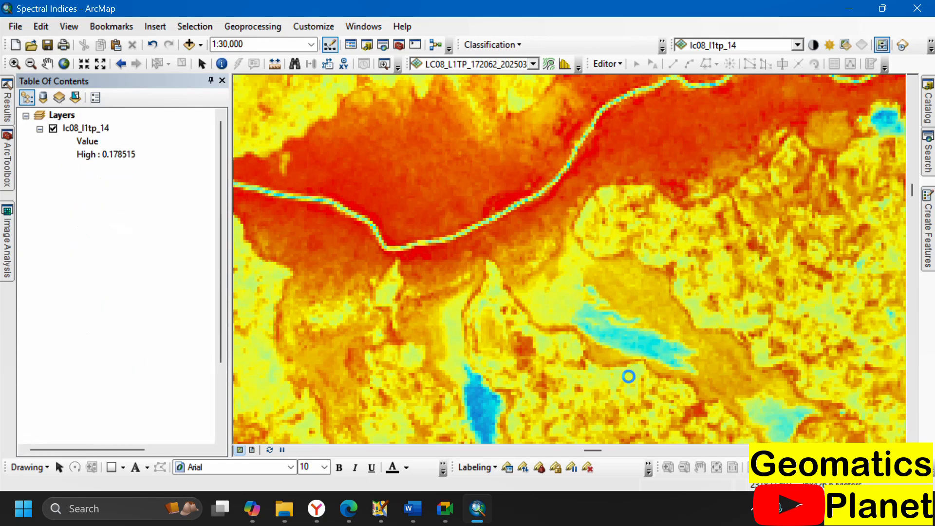
pyautogui.moveTo(591, 439); pyautogui.dragTo(694, 386)
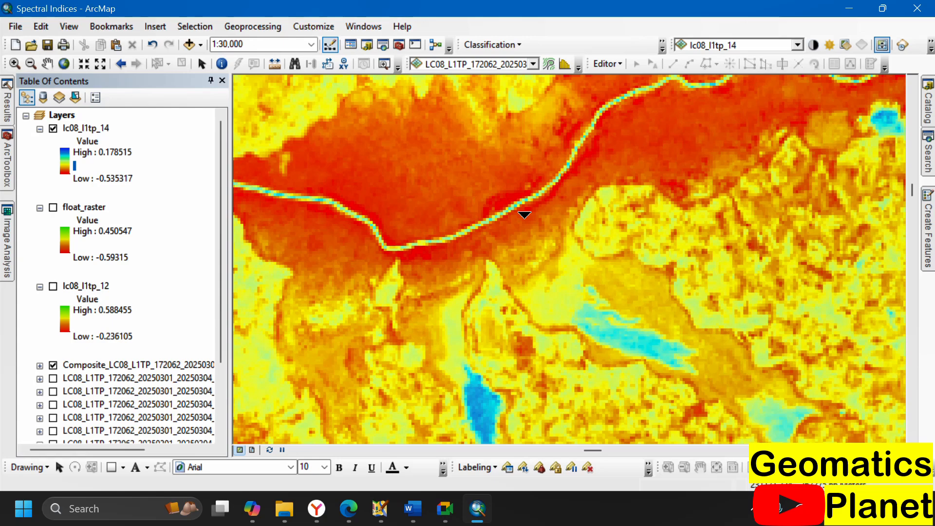
# Turn lc08_l1tp_14 off to examine the clouds in the Composite image, and turn it back on to compare
pyautogui.scroll(5, 524, 215)
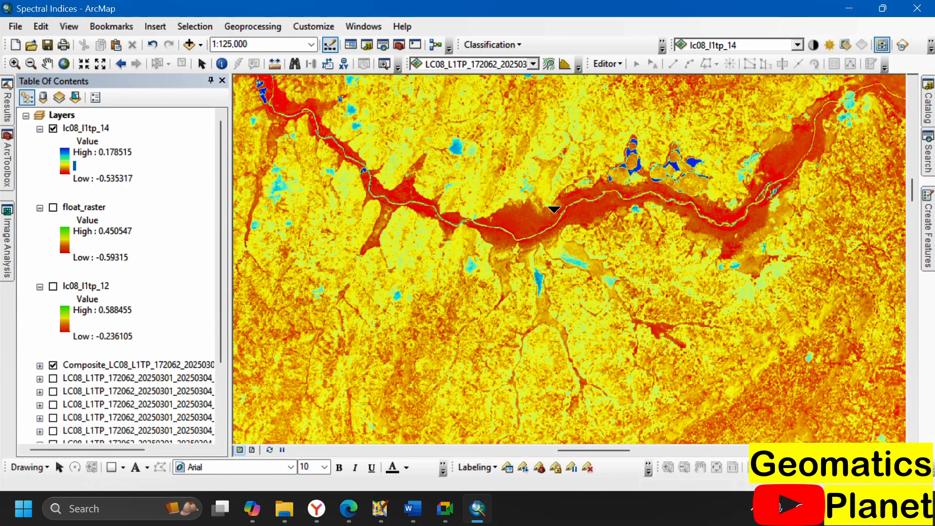
pyautogui.scroll(2, 554, 210)
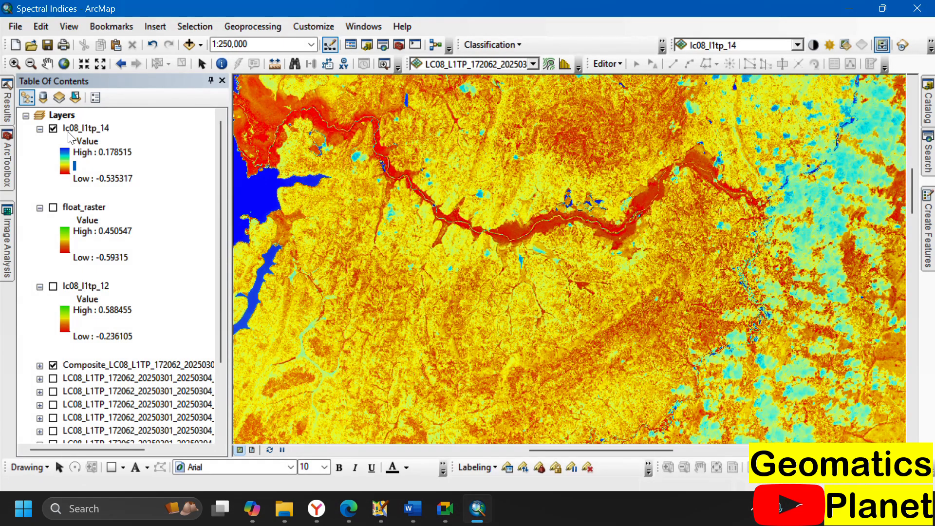
pyautogui.click(53, 128)
pyautogui.scroll(1, 692, 222)
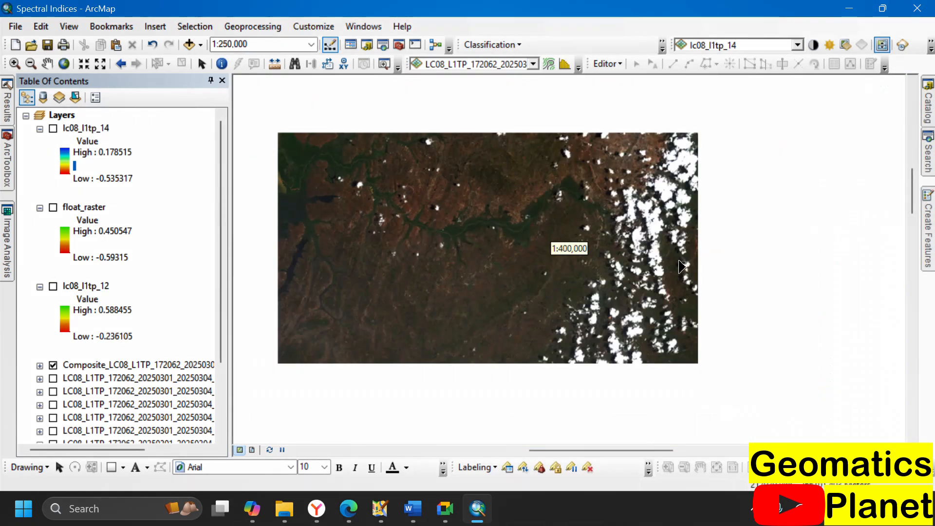
pyautogui.scroll(-5, 692, 221)
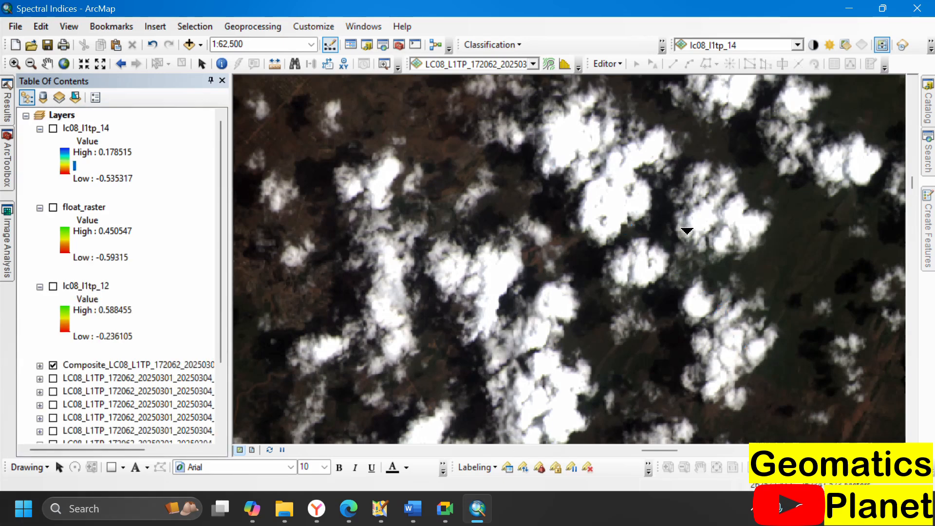
pyautogui.scroll(2, 685, 217)
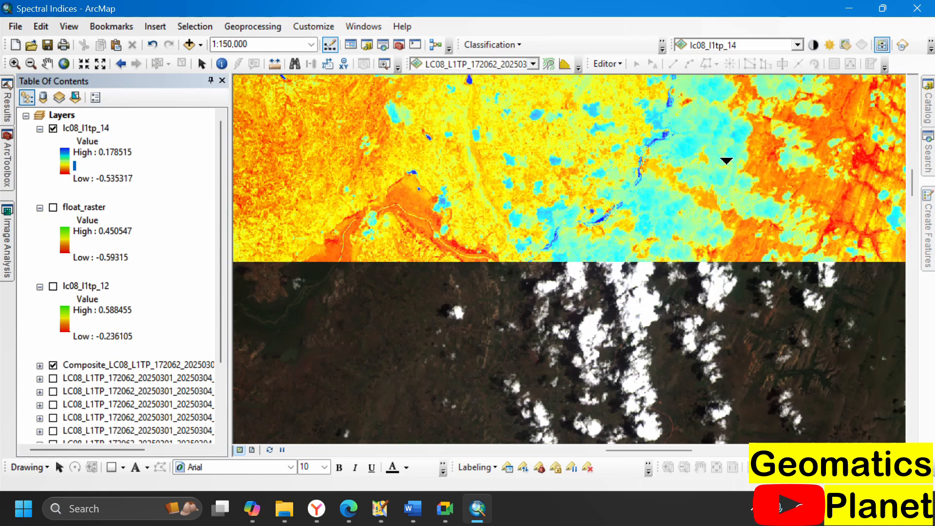
# Check the cloud areas in the NDWI raster and swipe it once more over the large lake at 1:750,000
pyautogui.scroll(1, 640, 234)
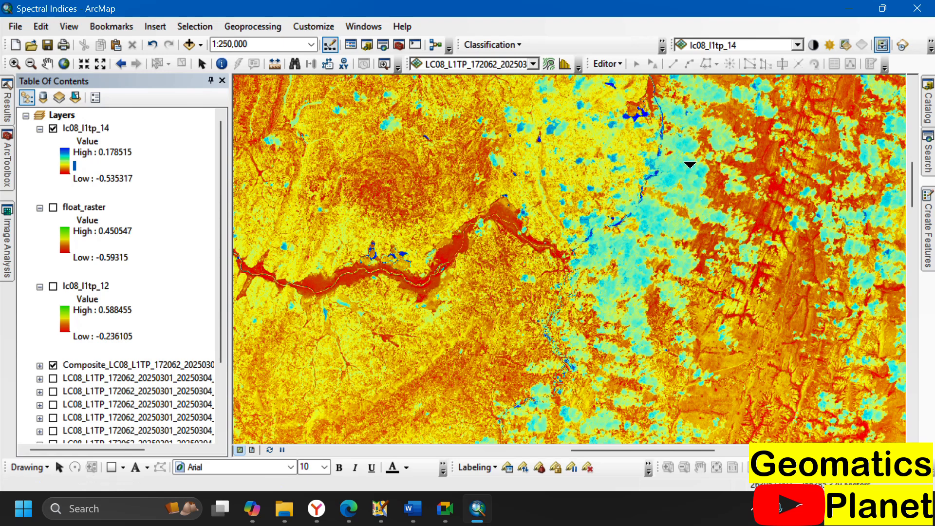
pyautogui.scroll(2, 757, 242)
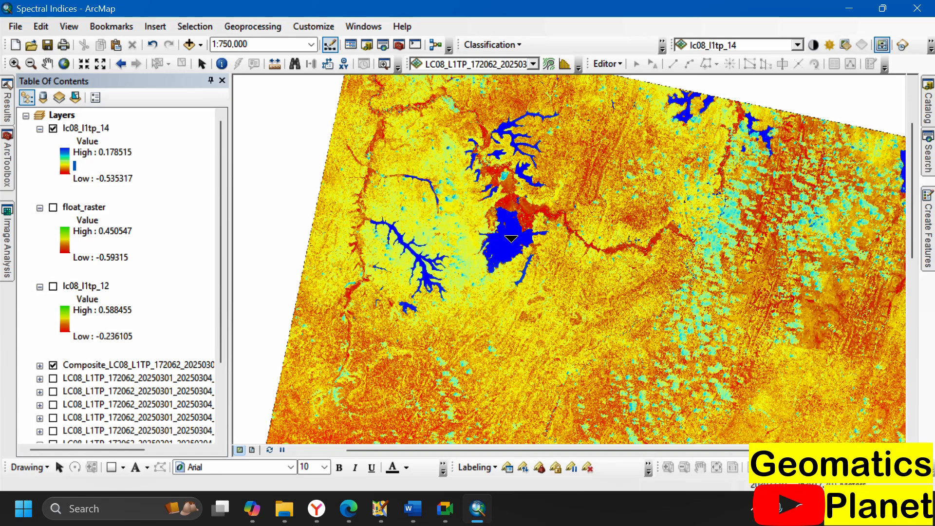
pyautogui.moveTo(527, 280); pyautogui.dragTo(526, 383)
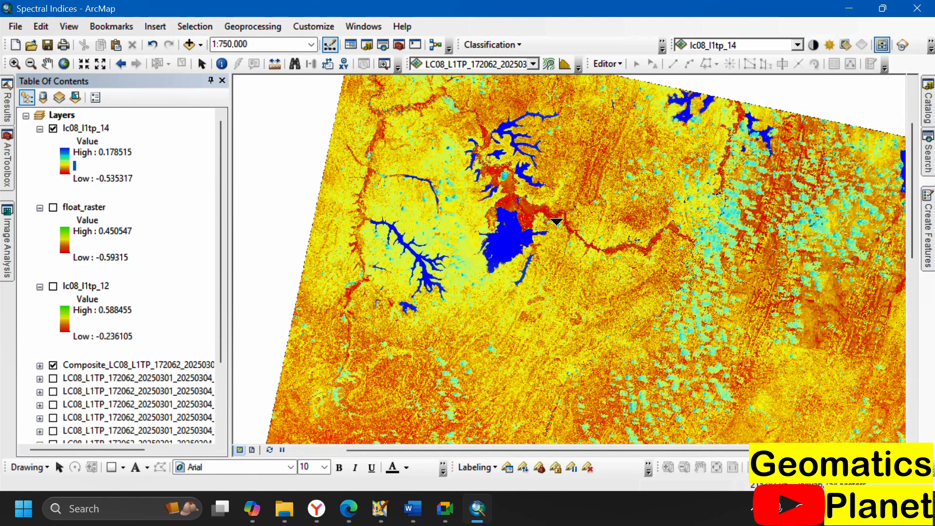